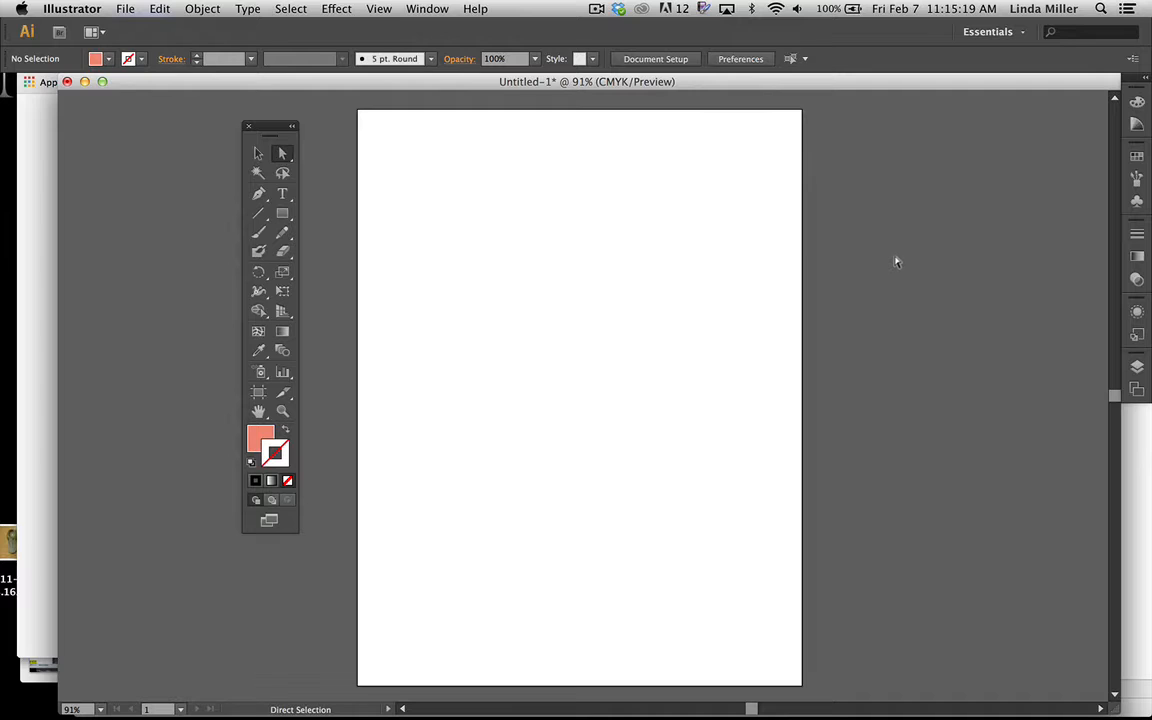
Show the document's symbol collection
{"action": "left_click", "coordinate": [429, 10]}
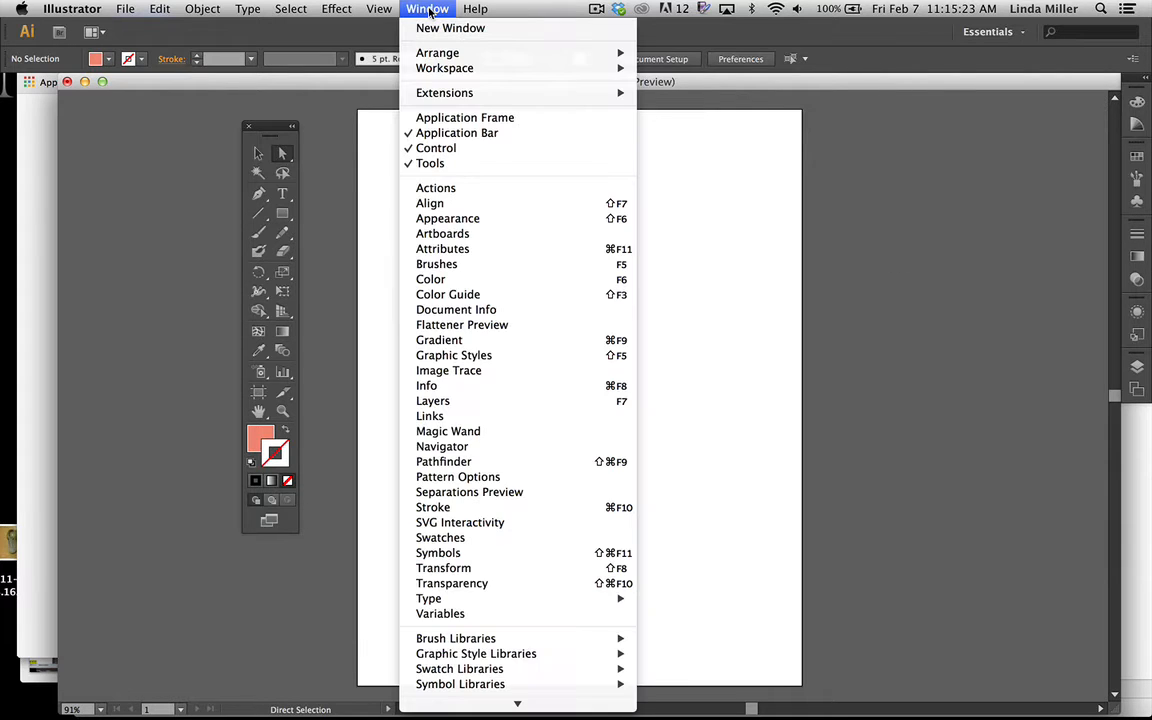
{"action": "left_click", "coordinate": [446, 555]}
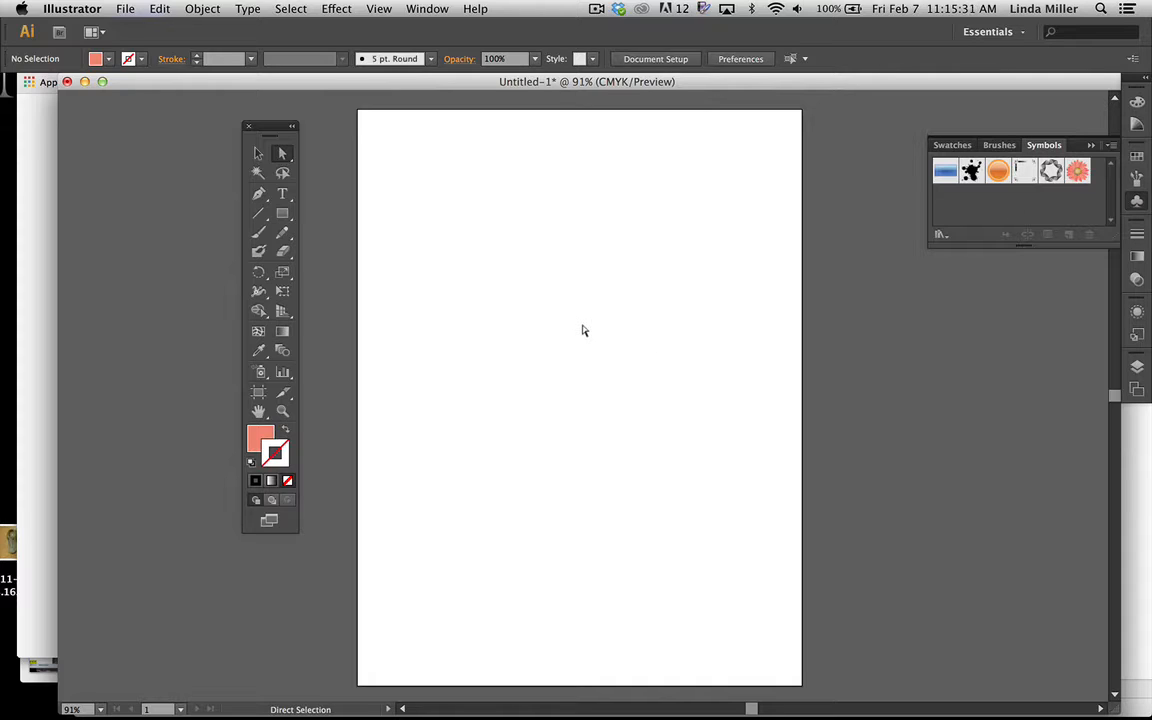
{"action": "key", "text": "super"}
{"action": "left_click", "coordinate": [597, 8]}
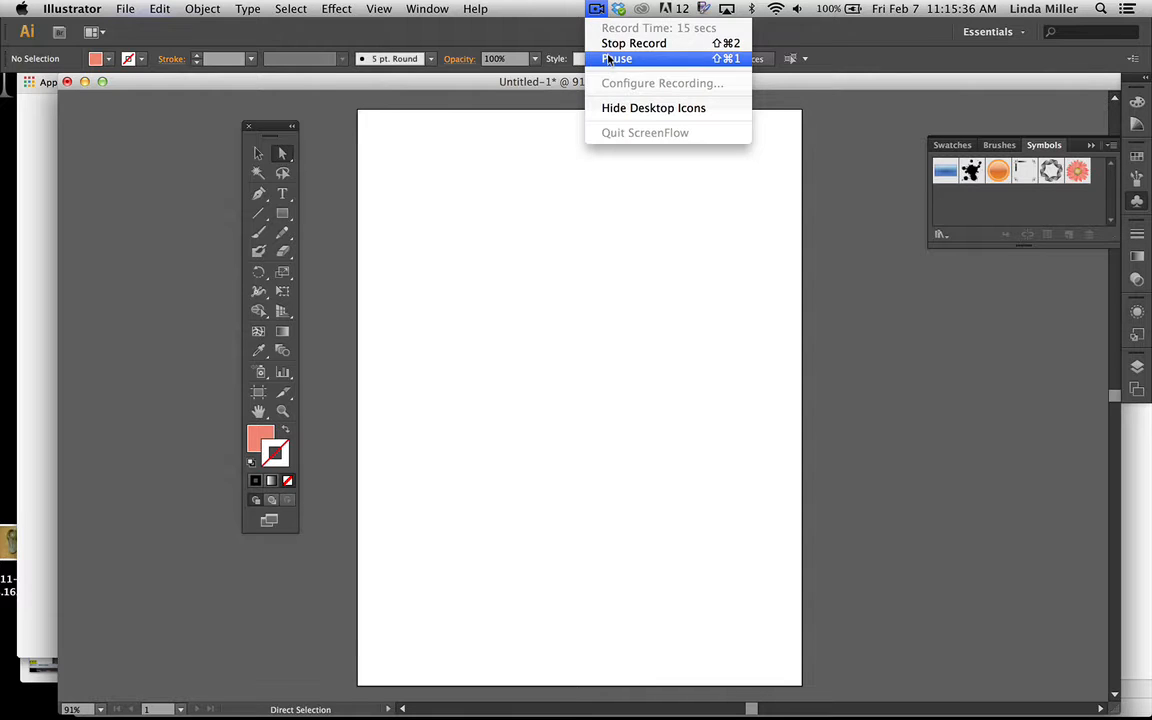
{"action": "left_click", "coordinate": [600, 95]}
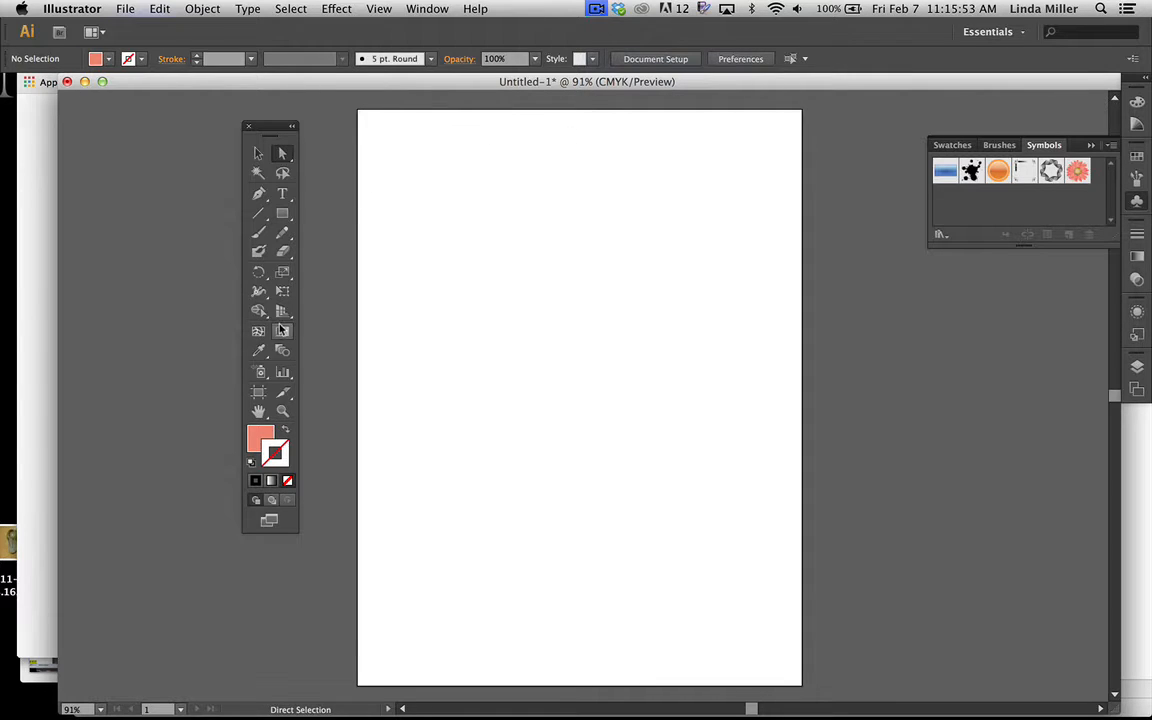
Draw a monster figure from rectangles: a head, a larger torso, two legs and one thin bar across the torso as arms
{"action": "key", "text": "m"}
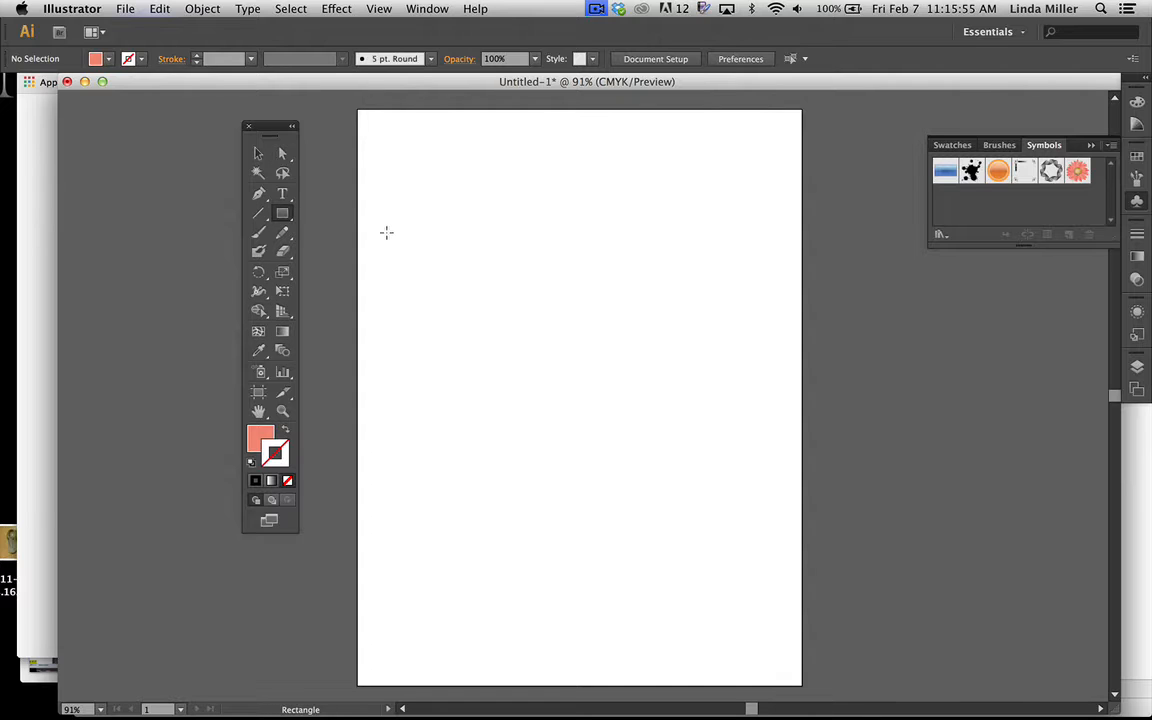
{"action": "left_click_drag", "start_coordinate": [440, 227], "coordinate": [497, 281]}
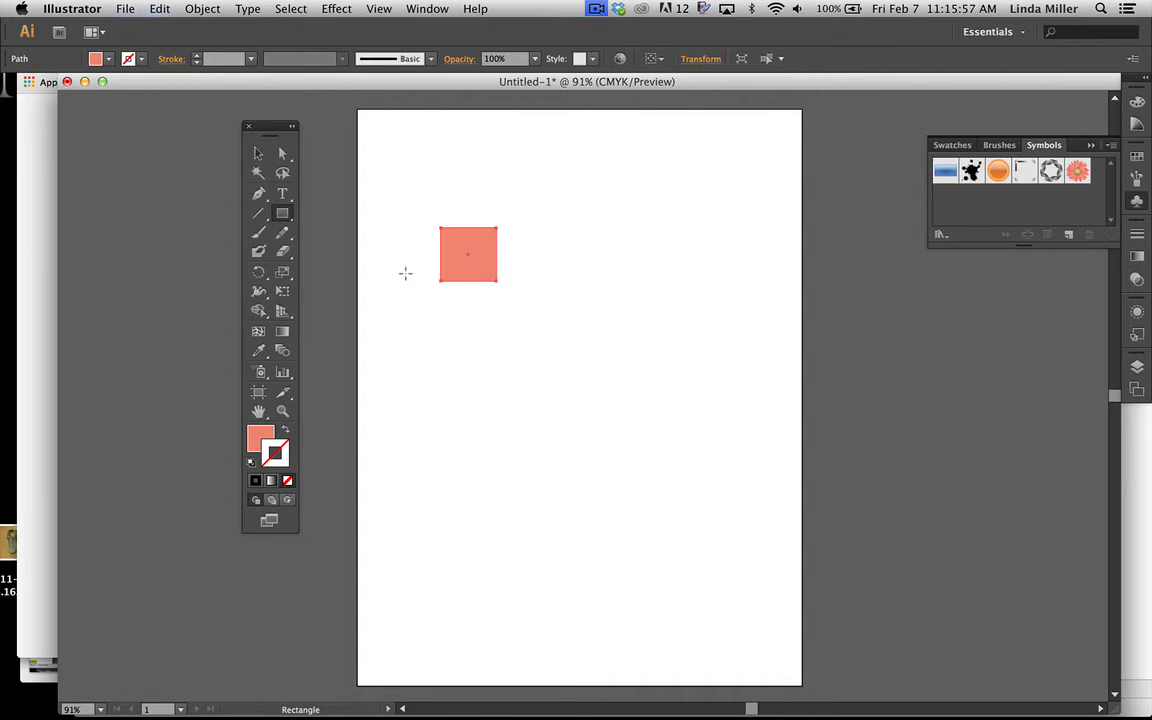
{"action": "left_click_drag", "start_coordinate": [410, 275], "coordinate": [528, 381]}
{"action": "left_click_drag", "start_coordinate": [429, 377], "coordinate": [455, 458]}
{"action": "left_click_drag", "start_coordinate": [488, 377], "coordinate": [510, 459]}
{"action": "left_click_drag", "start_coordinate": [376, 296], "coordinate": [564, 302]}
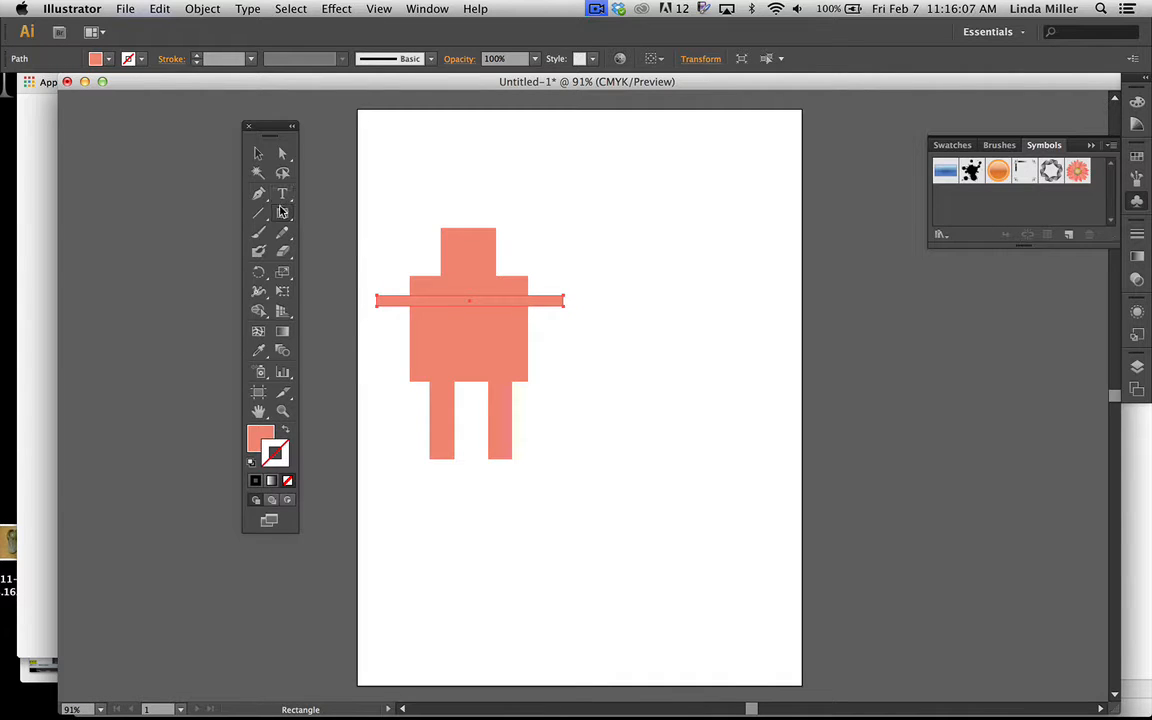
{"action": "left_click", "coordinate": [253, 461]}
{"action": "left_click", "coordinate": [285, 428]}
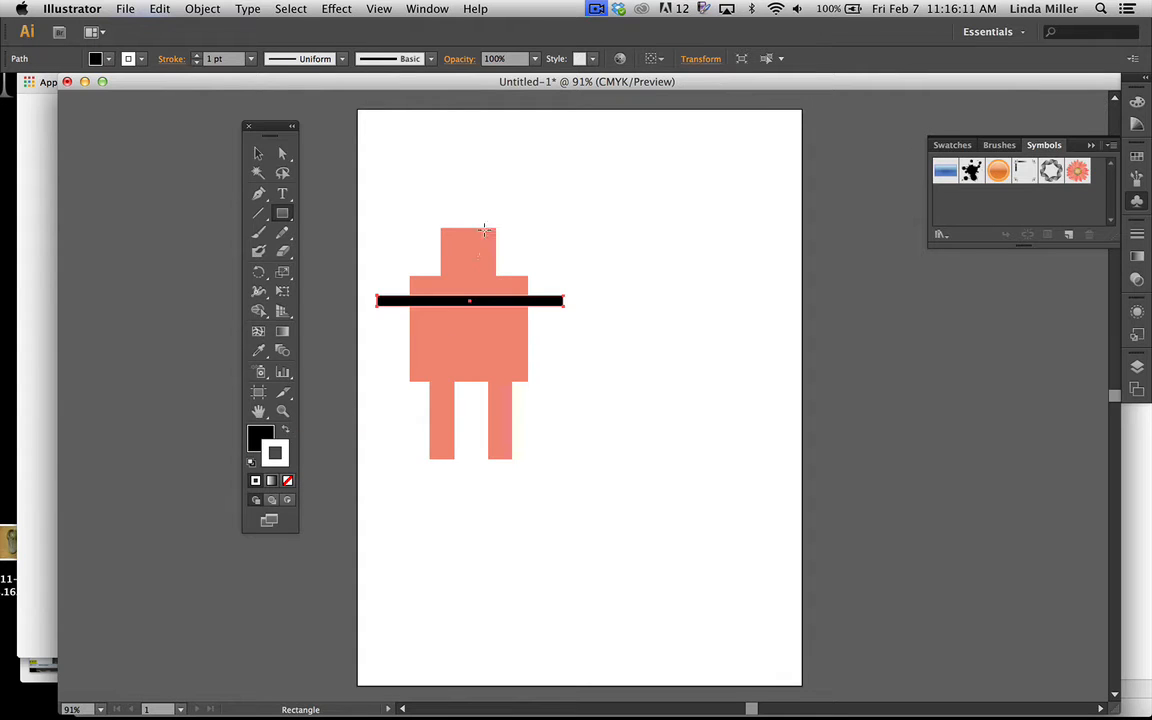
{"action": "key", "text": "super+z"}
{"action": "key", "text": "super+z"}
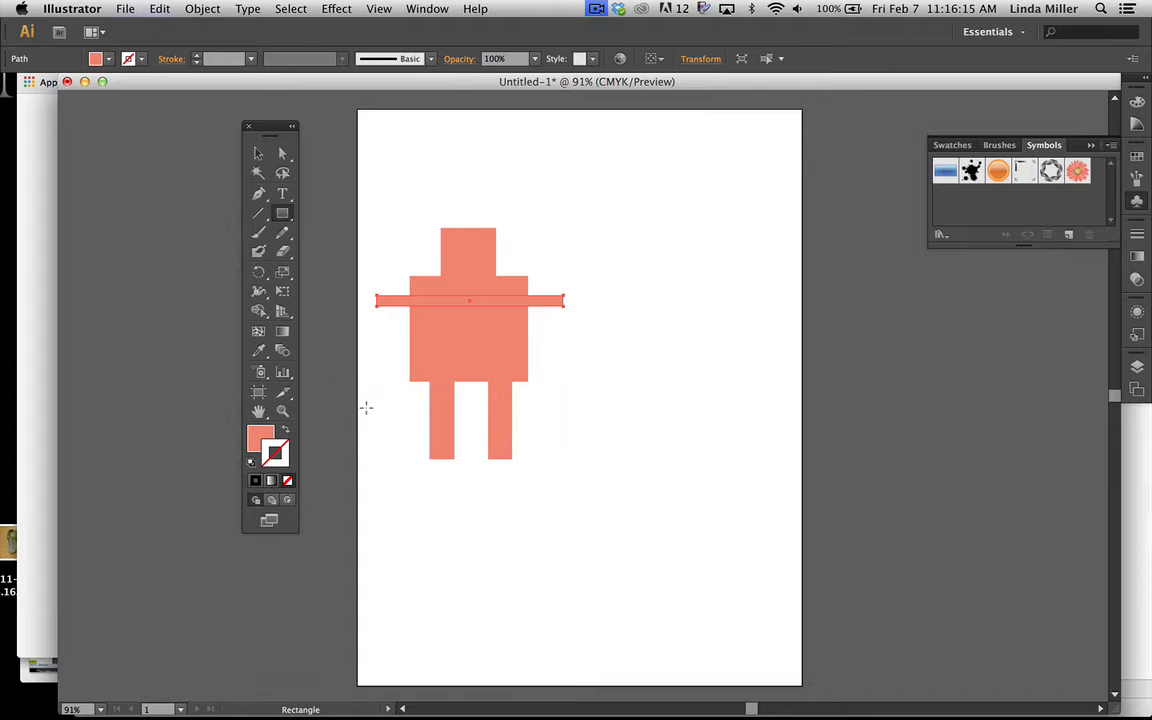
Draw a small rounded rectangle as an eye on the monster's head and fill it black
{"action": "key", "text": "v"}
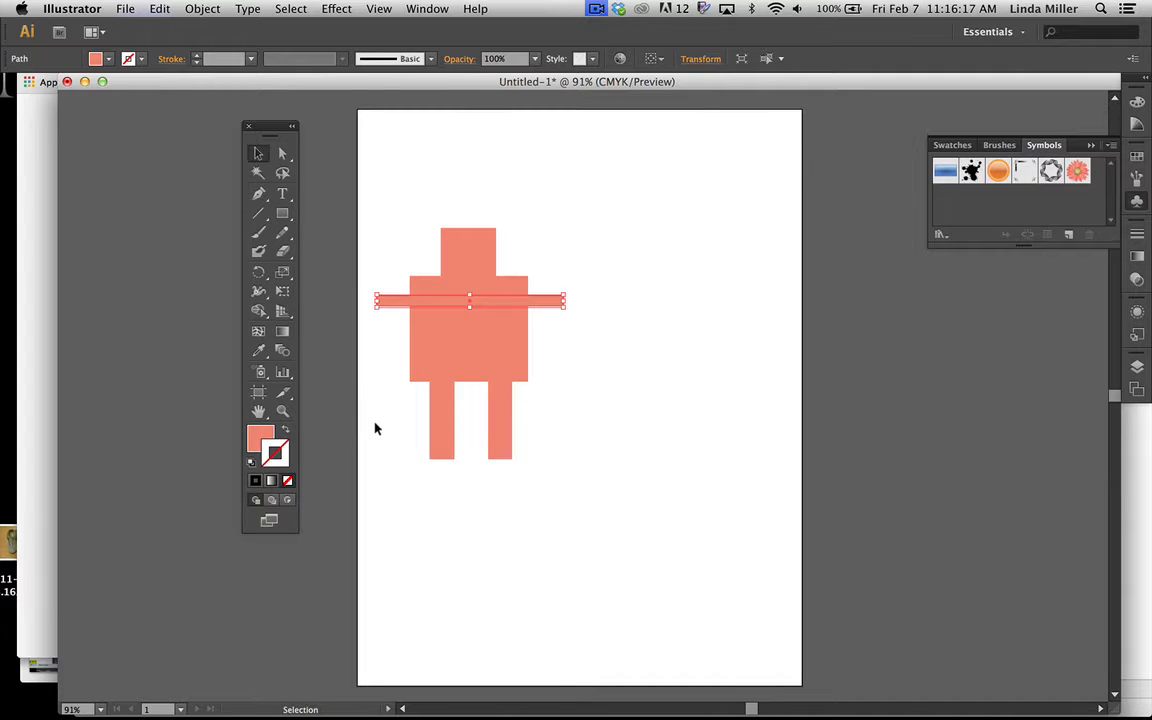
{"action": "left_click", "coordinate": [376, 429]}
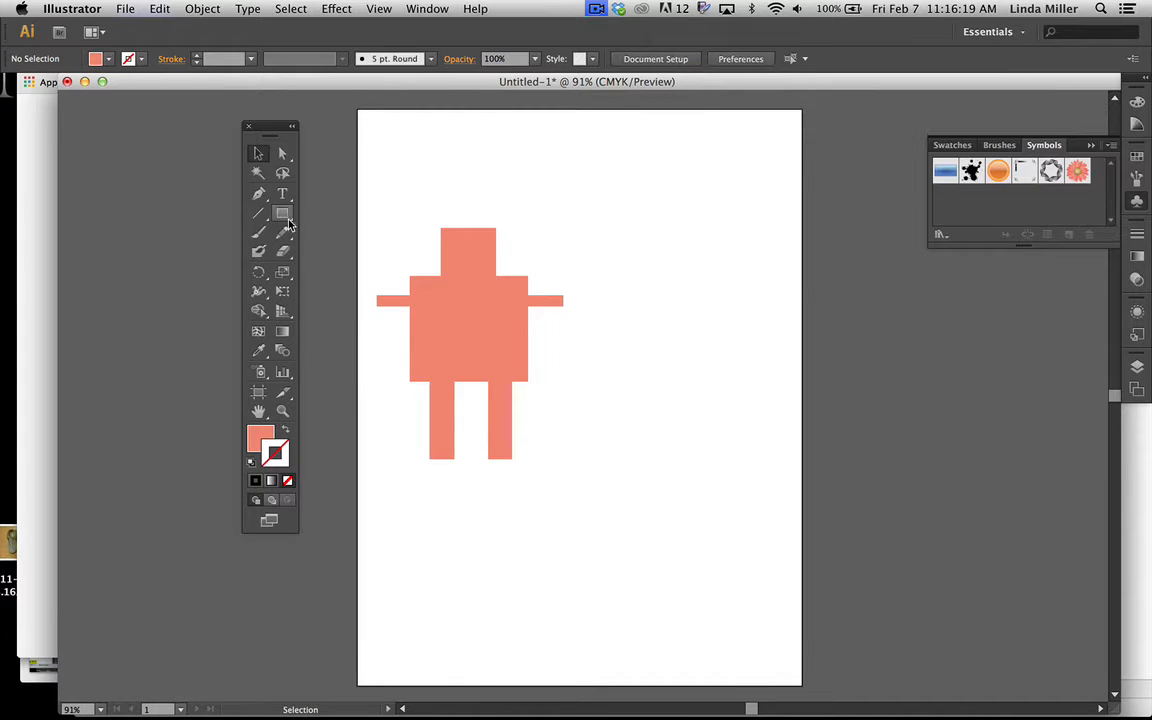
{"action": "left_click_drag", "start_coordinate": [282, 213], "coordinate": [340, 231]}
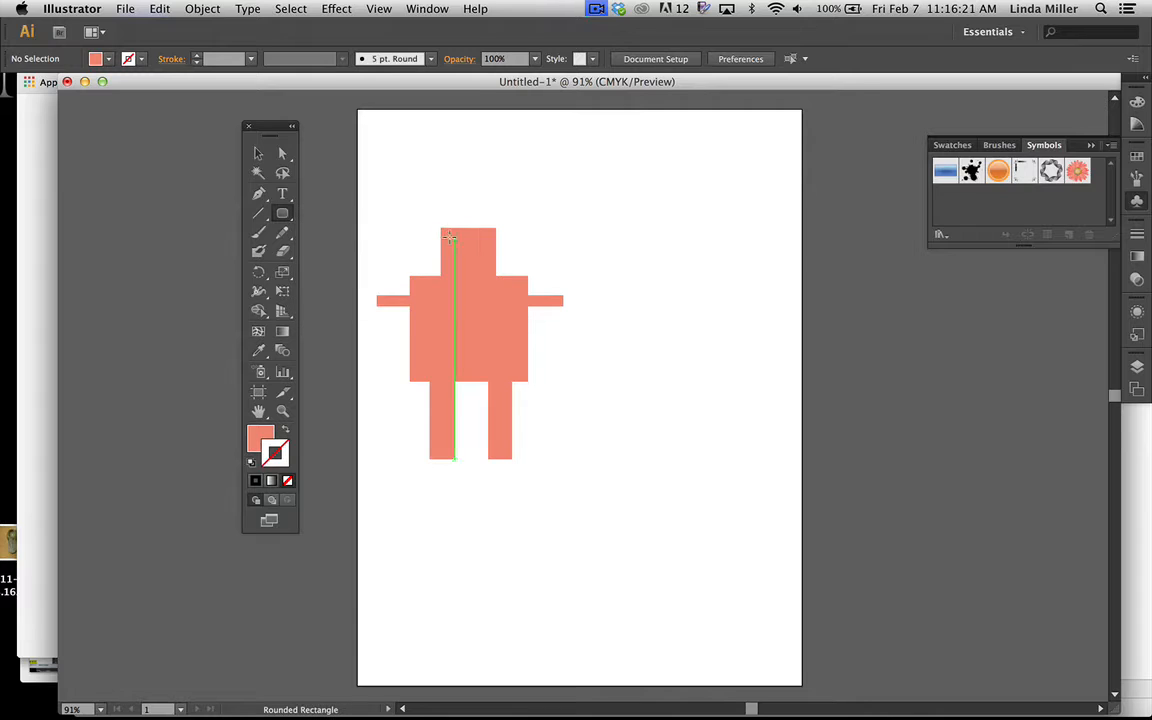
{"action": "left_click_drag", "start_coordinate": [447, 238], "coordinate": [461, 250]}
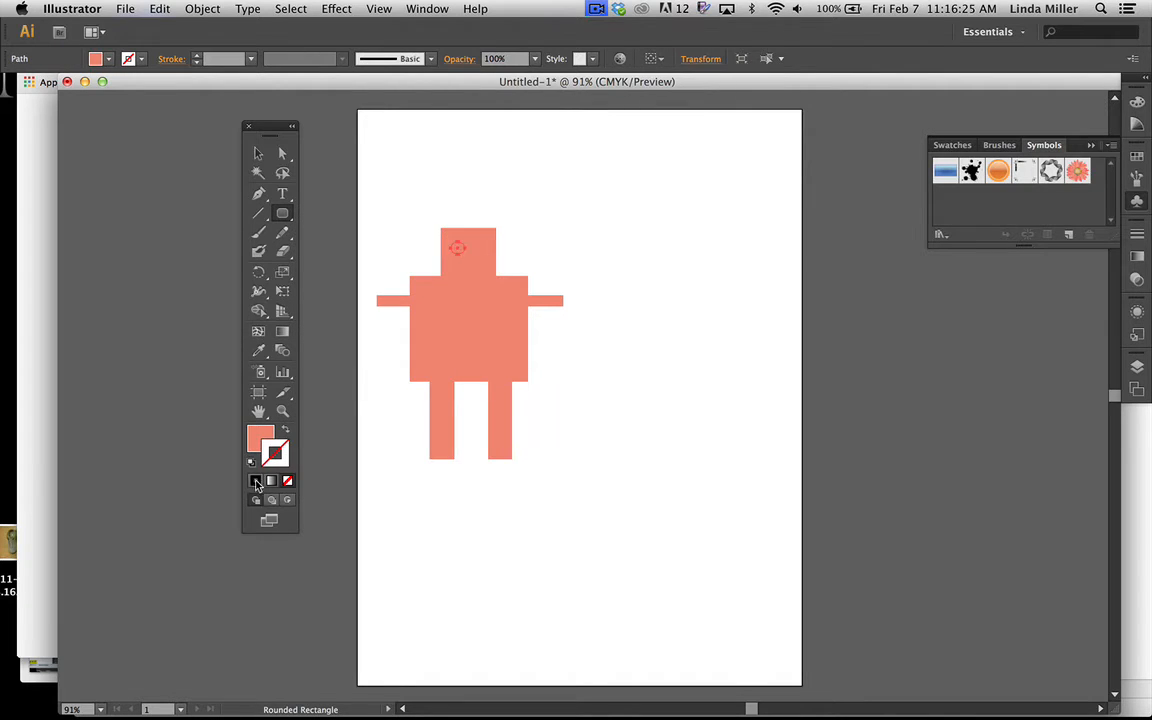
{"action": "left_click", "coordinate": [263, 441]}
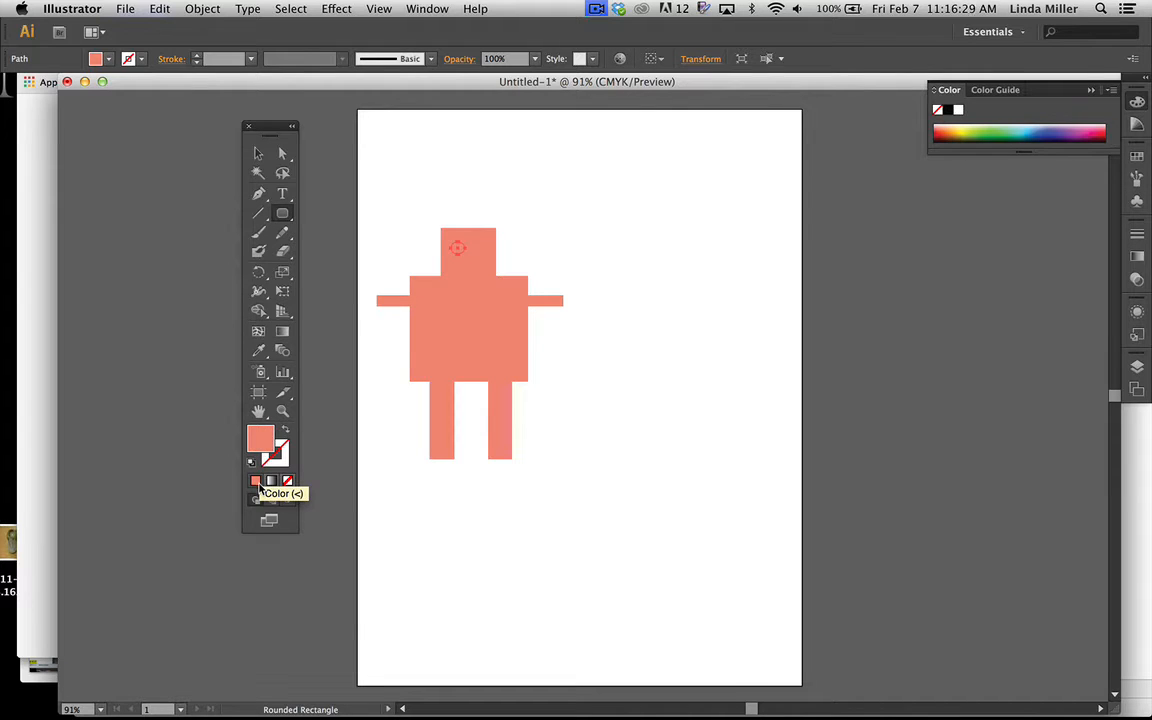
{"action": "left_click", "coordinate": [947, 109]}
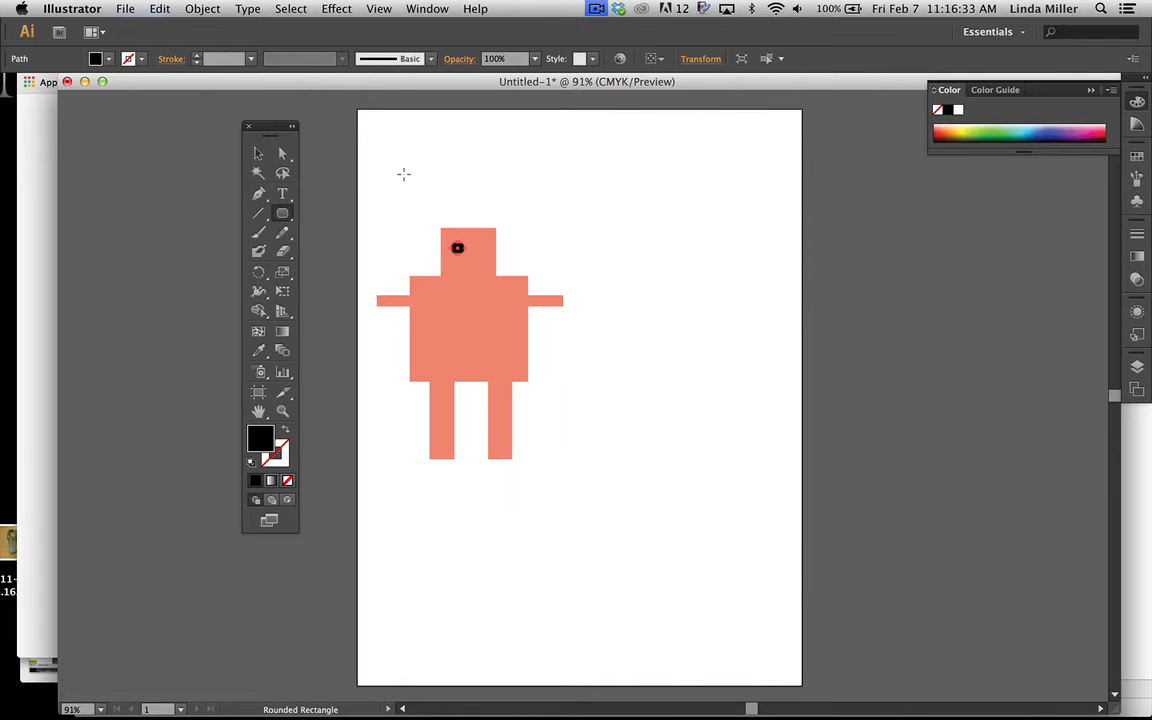
Duplicate the black eye horizontally beside the first one and paint a zigzag mouth below the eyes with the Paintbrush
{"action": "left_click", "coordinate": [258, 153]}
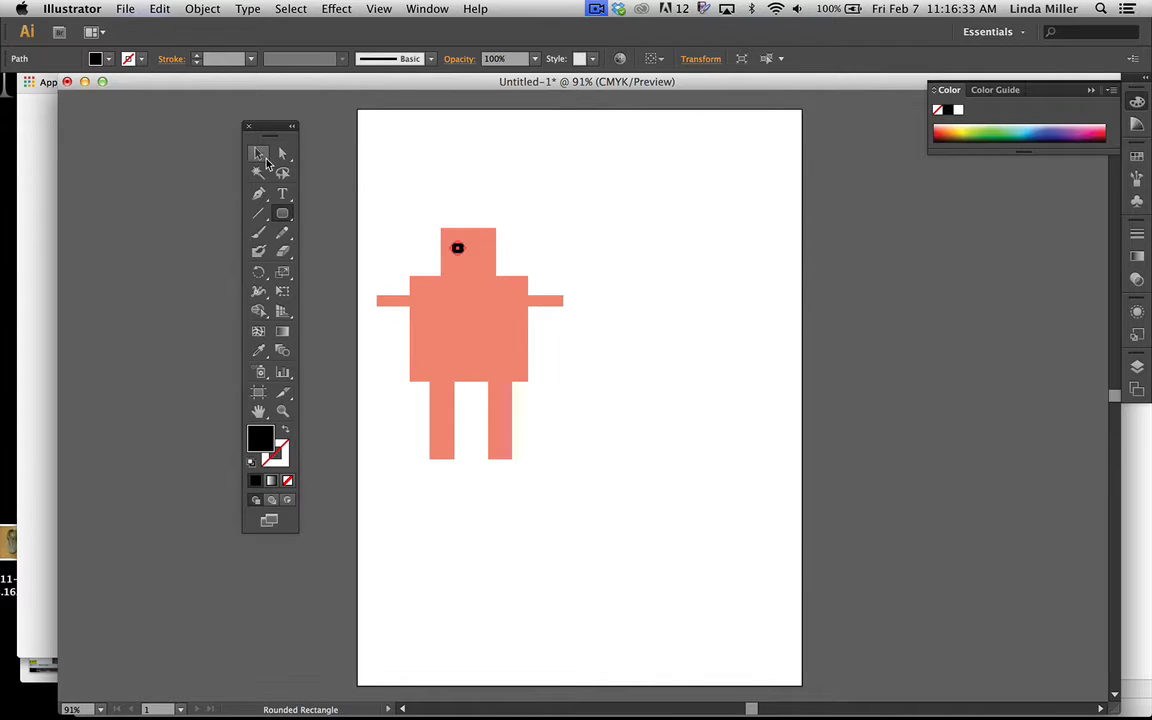
{"action": "left_click", "coordinate": [455, 247], "text": "shift"}
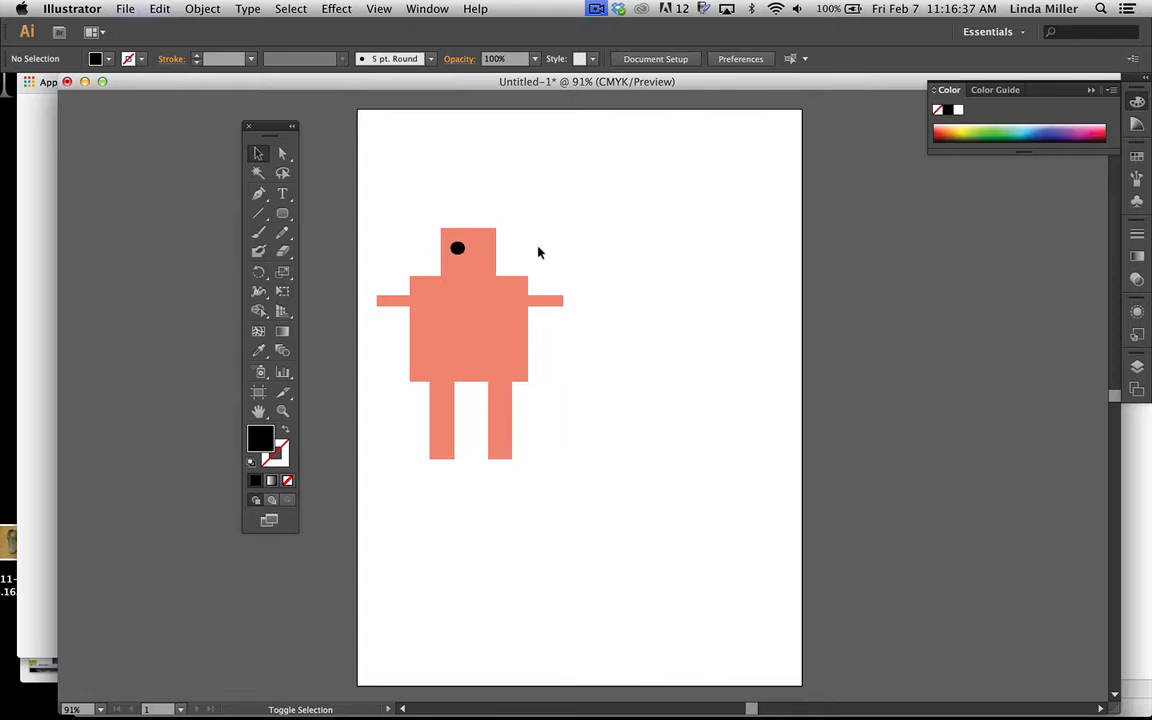
{"action": "left_click", "coordinate": [456, 247]}
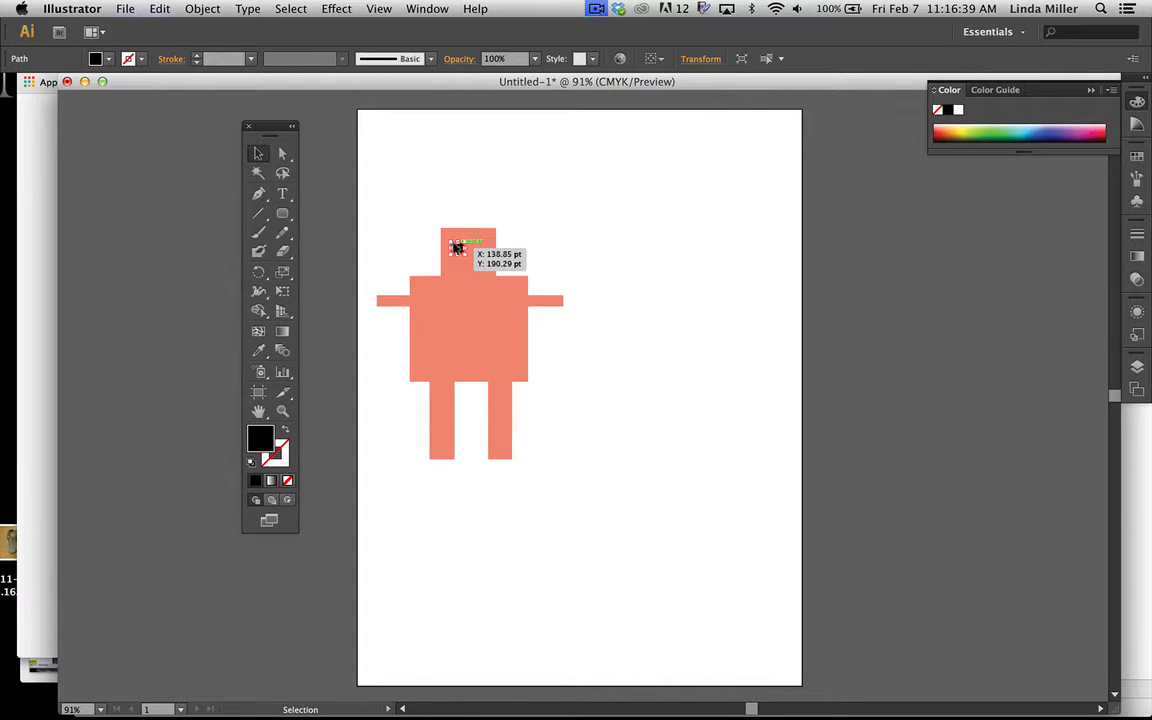
{"action": "left_click_drag", "start_coordinate": [456, 247], "coordinate": [479, 247]}
{"action": "left_click", "coordinate": [593, 229]}
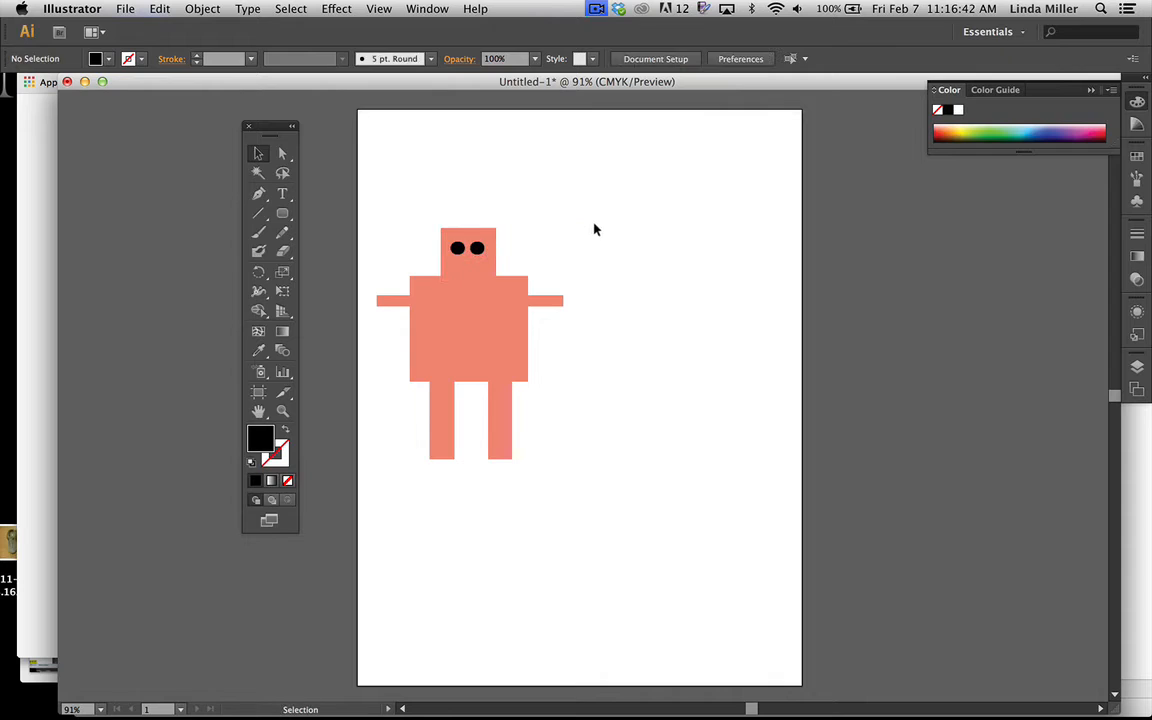
{"action": "left_click", "coordinate": [258, 234]}
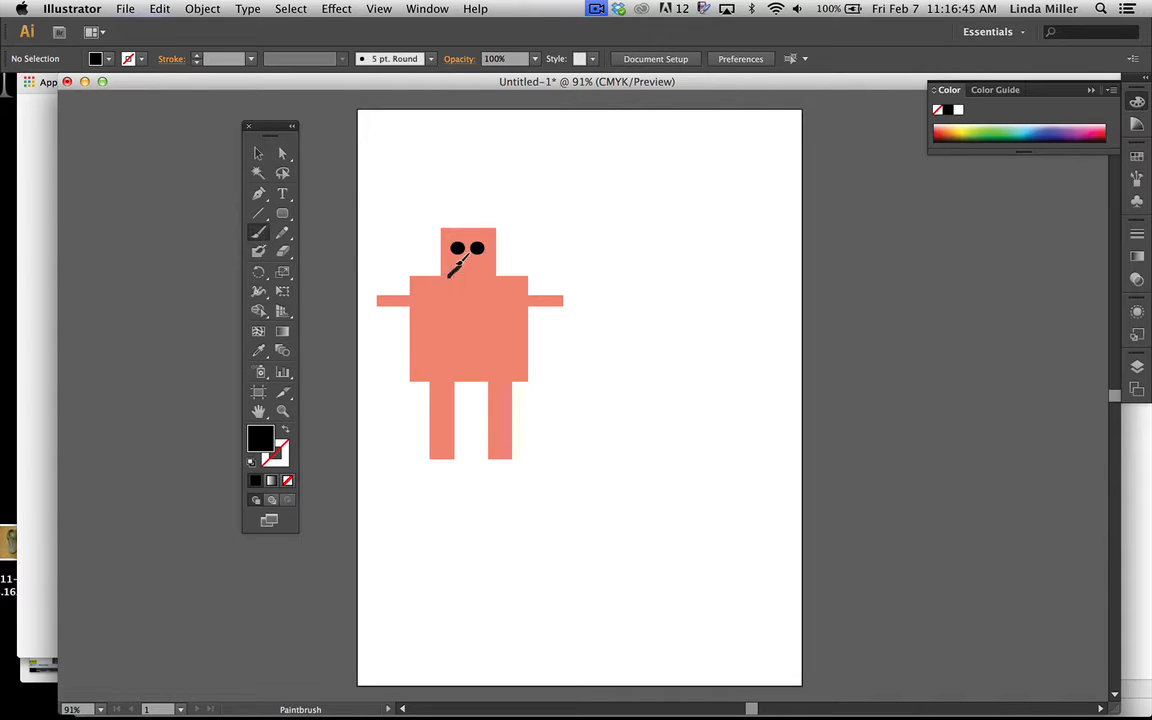
{"action": "left_click_drag", "start_coordinate": [472, 258], "coordinate": [485, 260]}
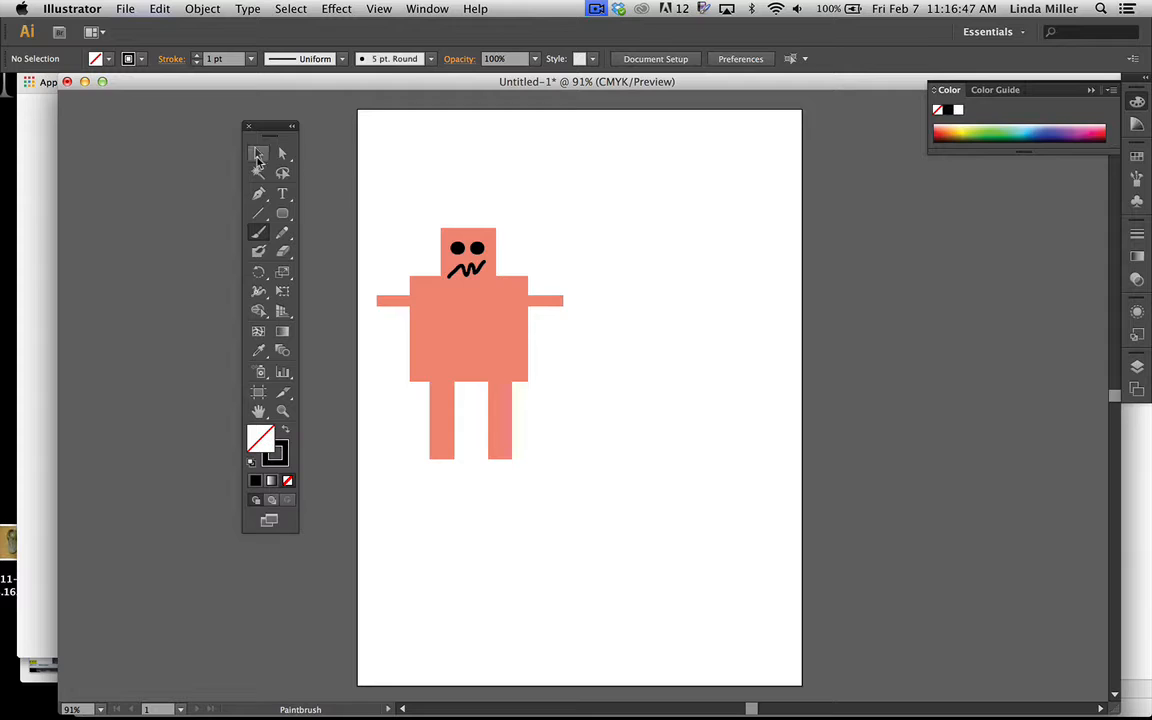
Turn all the monster's shapes into a new symbol named monster with type Graphic
{"action": "left_click", "coordinate": [257, 155]}
{"action": "left_click_drag", "start_coordinate": [355, 193], "coordinate": [600, 479]}
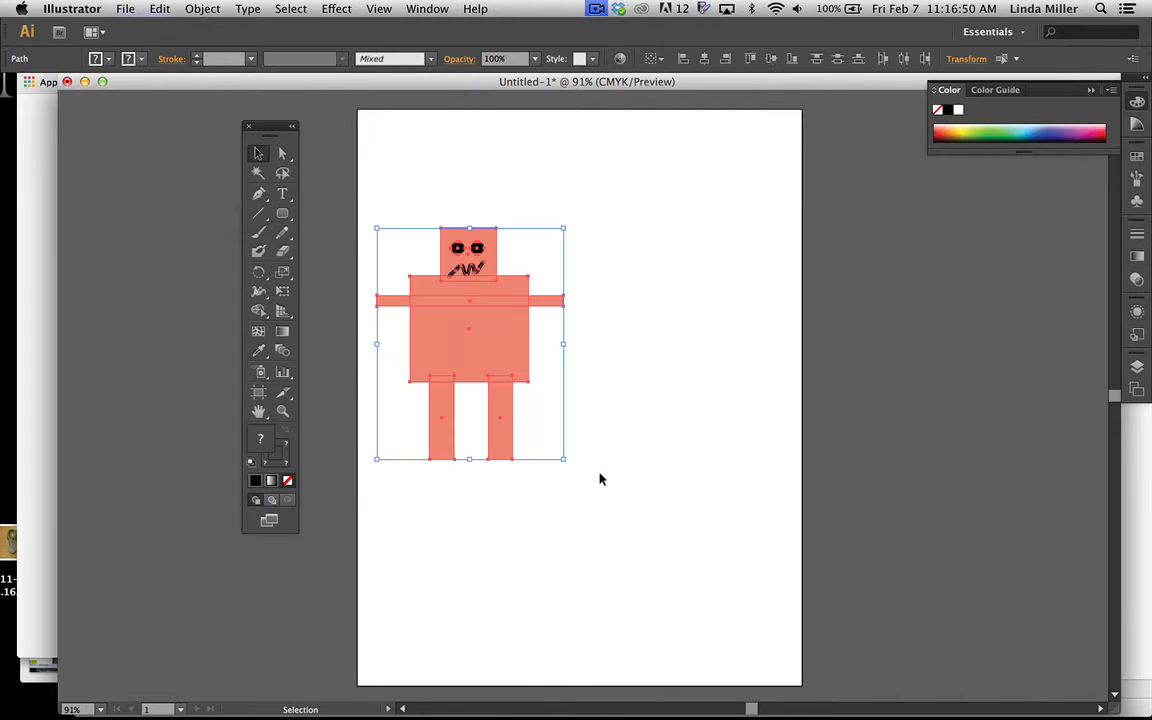
{"action": "left_click", "coordinate": [427, 10]}
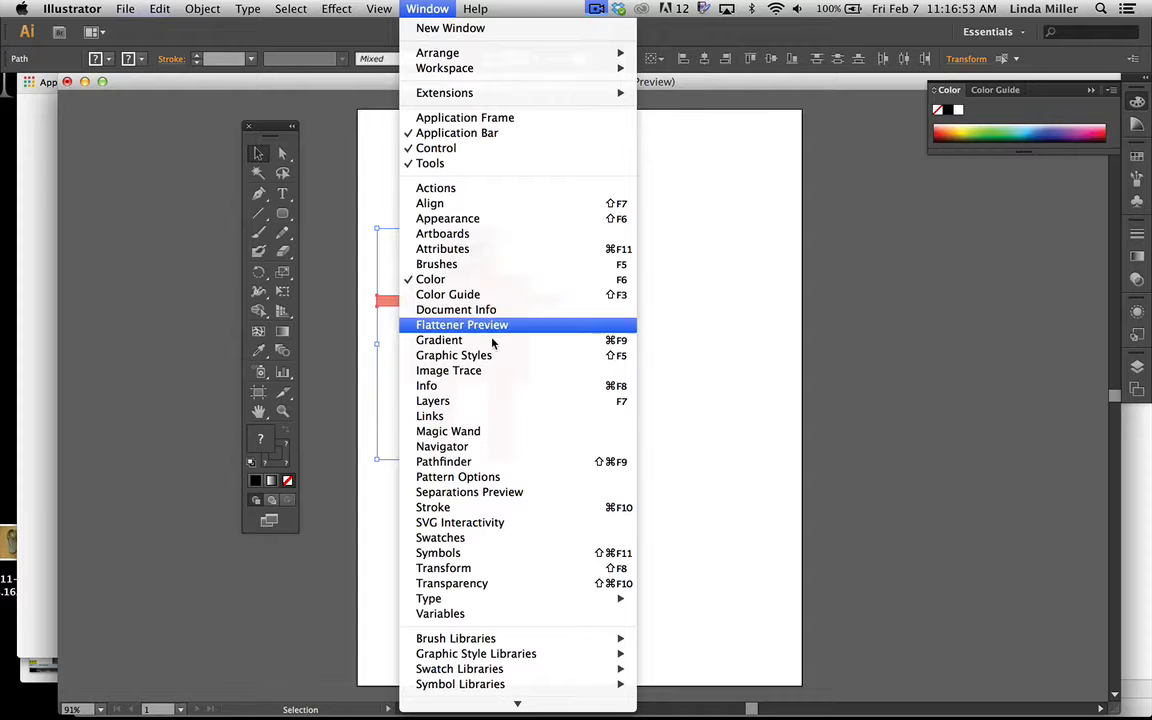
{"action": "left_click", "coordinate": [484, 554]}
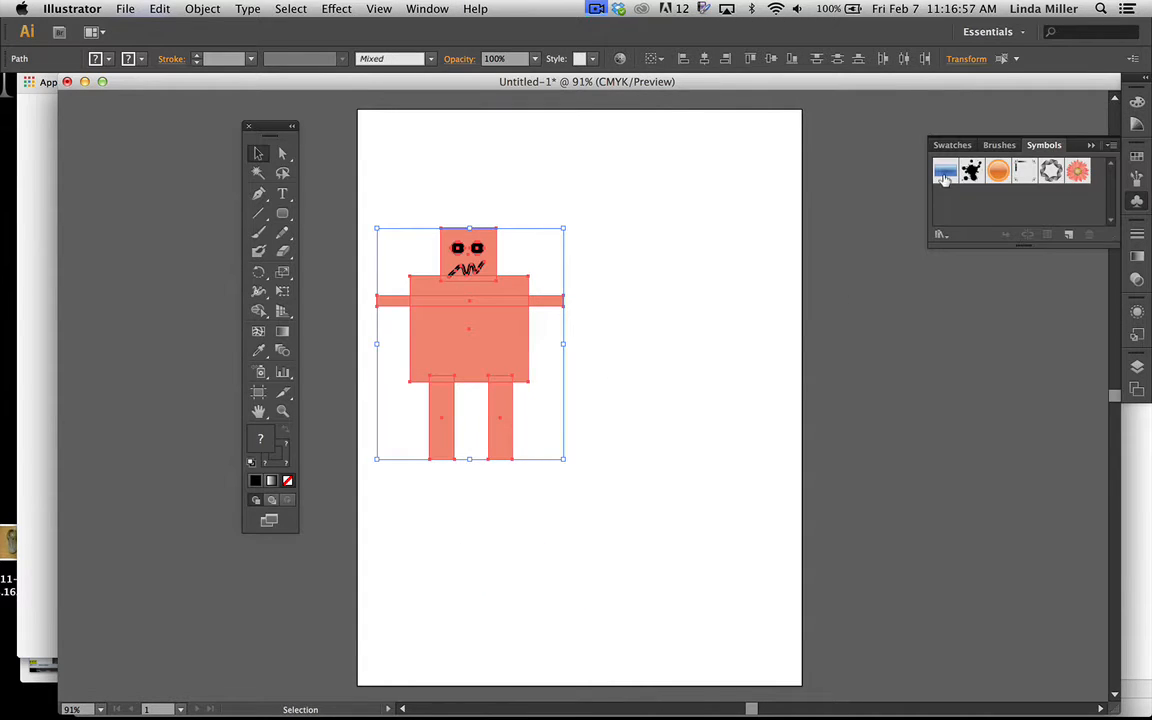
{"action": "left_click", "coordinate": [1068, 235]}
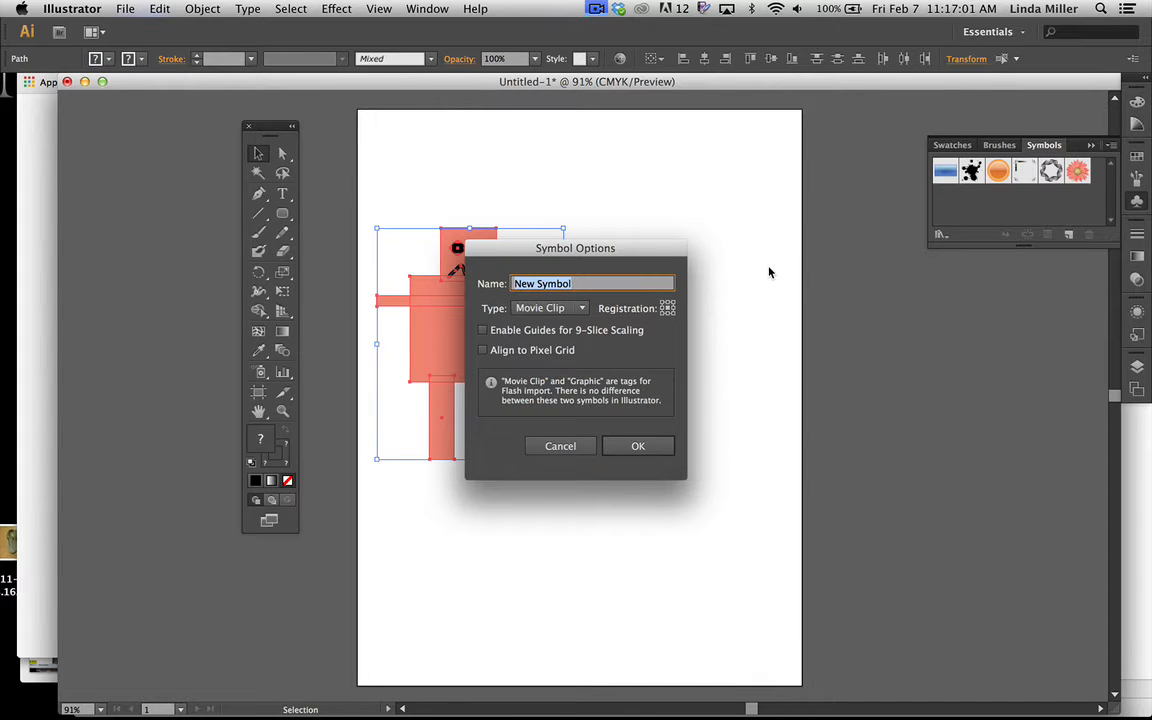
{"action": "type", "text": "monster"}
{"action": "left_click", "coordinate": [550, 308]}
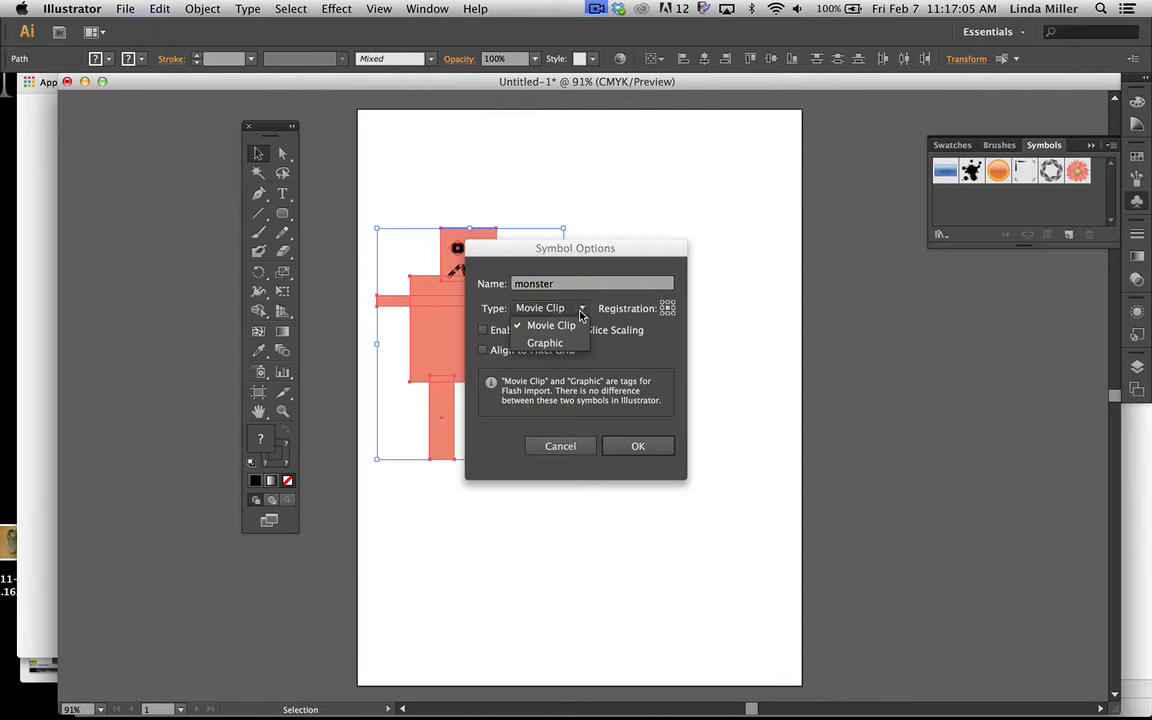
{"action": "left_click", "coordinate": [560, 344]}
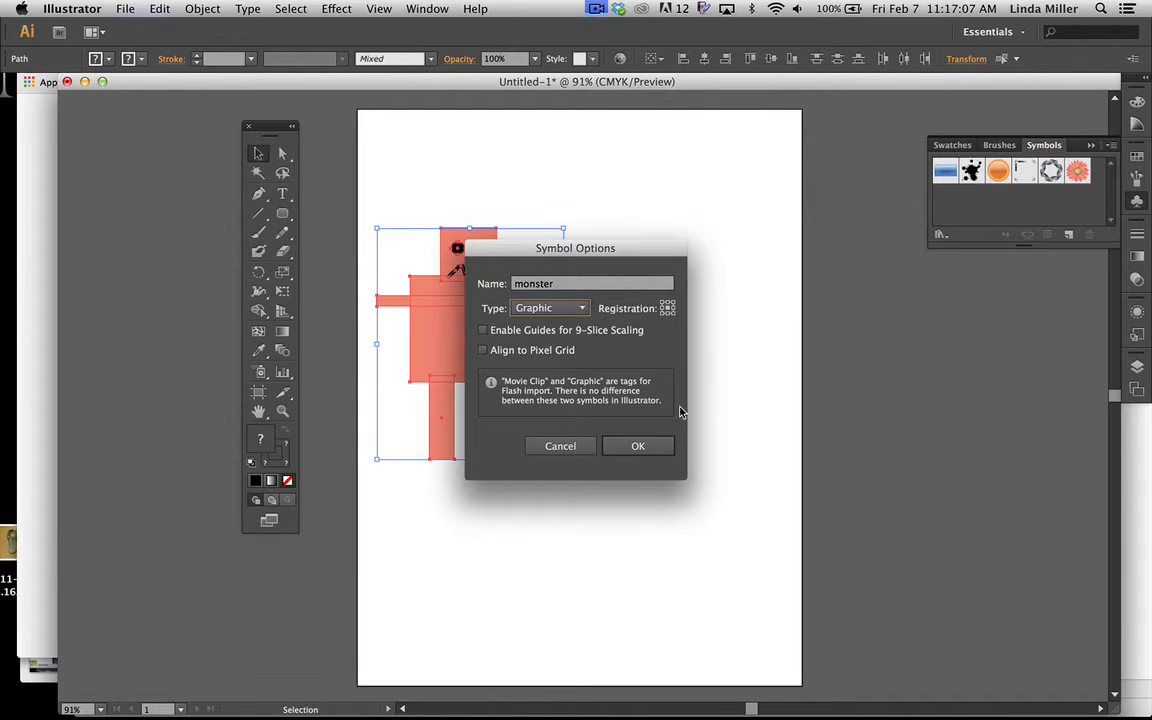
{"action": "left_click", "coordinate": [636, 447]}
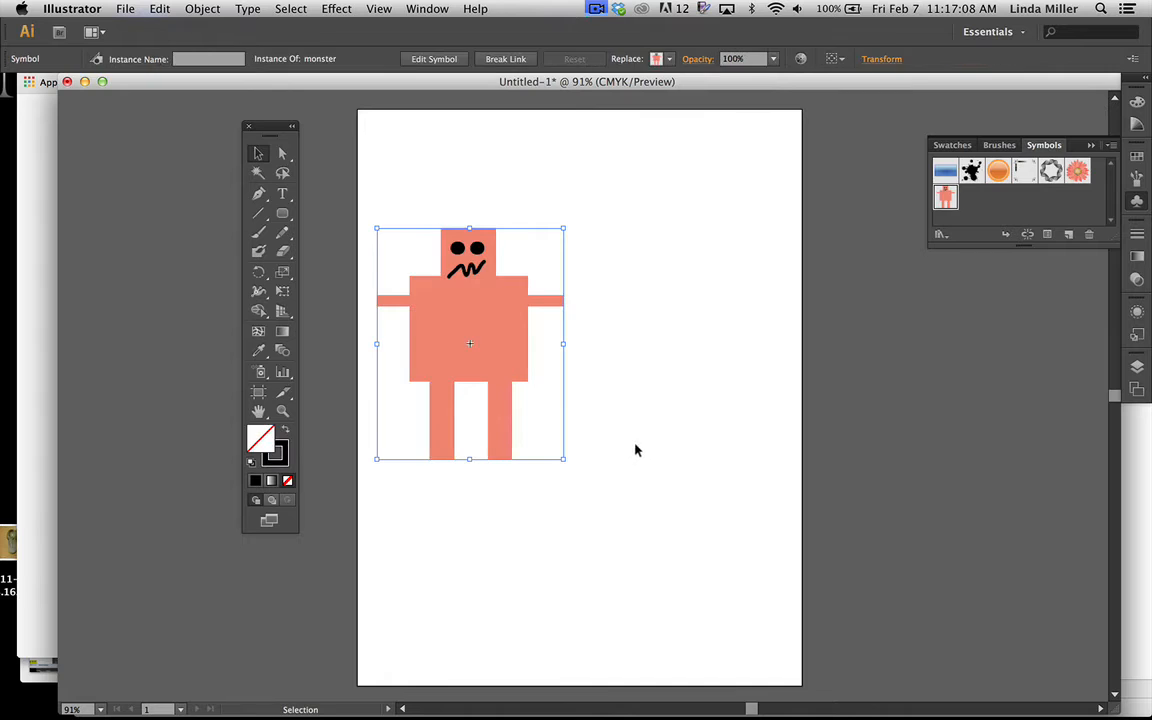
Place two more instances of the monster symbol on the artboard, one at the upper right and one at the lower centre
{"action": "left_click", "coordinate": [689, 430]}
{"action": "left_click_drag", "start_coordinate": [945, 190], "coordinate": [667, 239]}
{"action": "left_click_drag", "start_coordinate": [945, 197], "coordinate": [606, 505]}
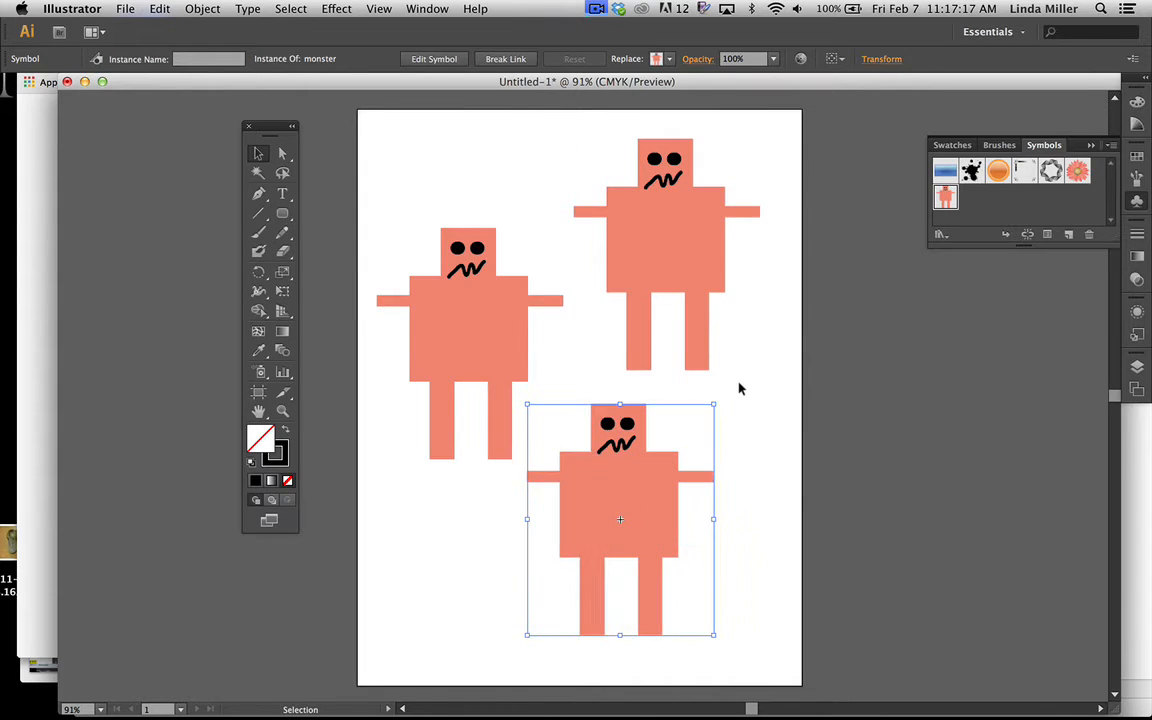
{"action": "left_click", "coordinate": [740, 396]}
Break the link between the lowest monster instance and its symbol
{"action": "left_click", "coordinate": [282, 153]}
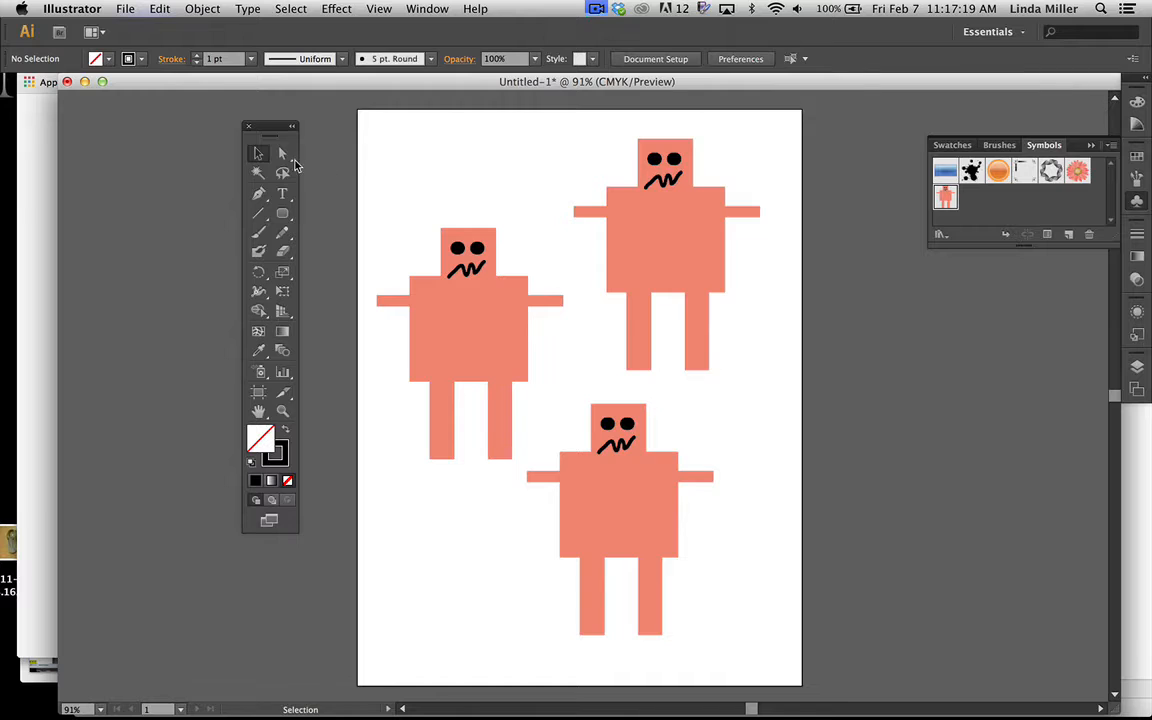
{"action": "left_click", "coordinate": [634, 473]}
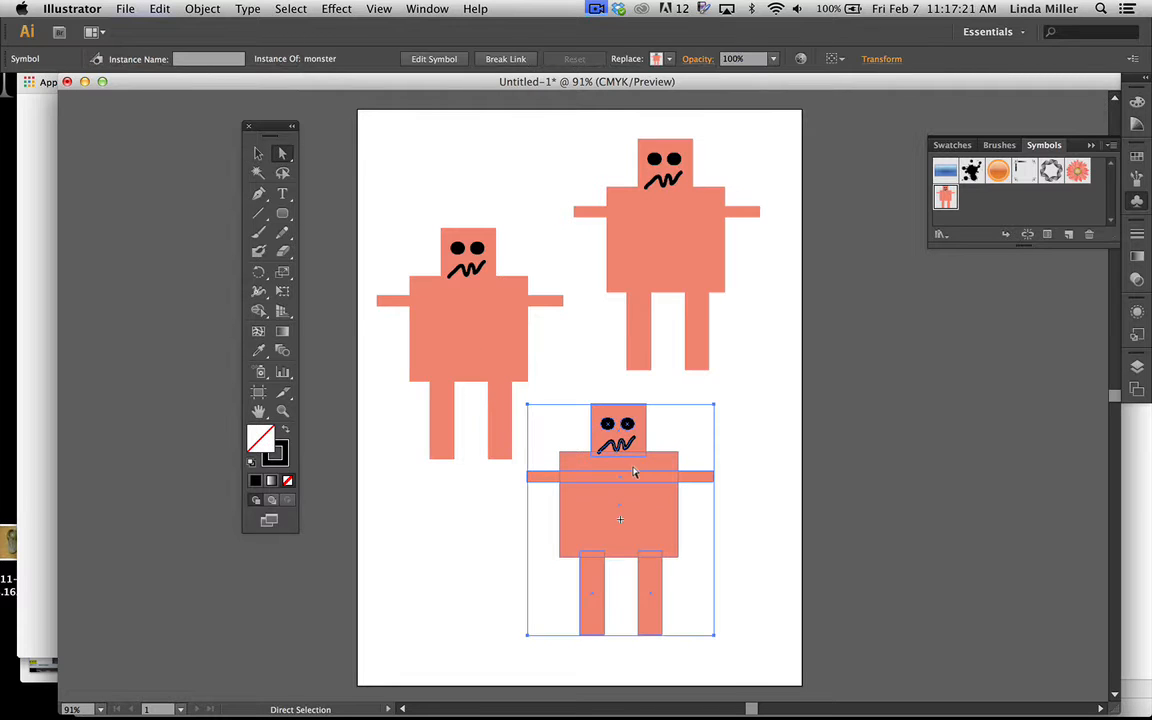
{"action": "left_click", "coordinate": [689, 432]}
{"action": "left_click", "coordinate": [597, 465]}
{"action": "right_click", "coordinate": [591, 499]}
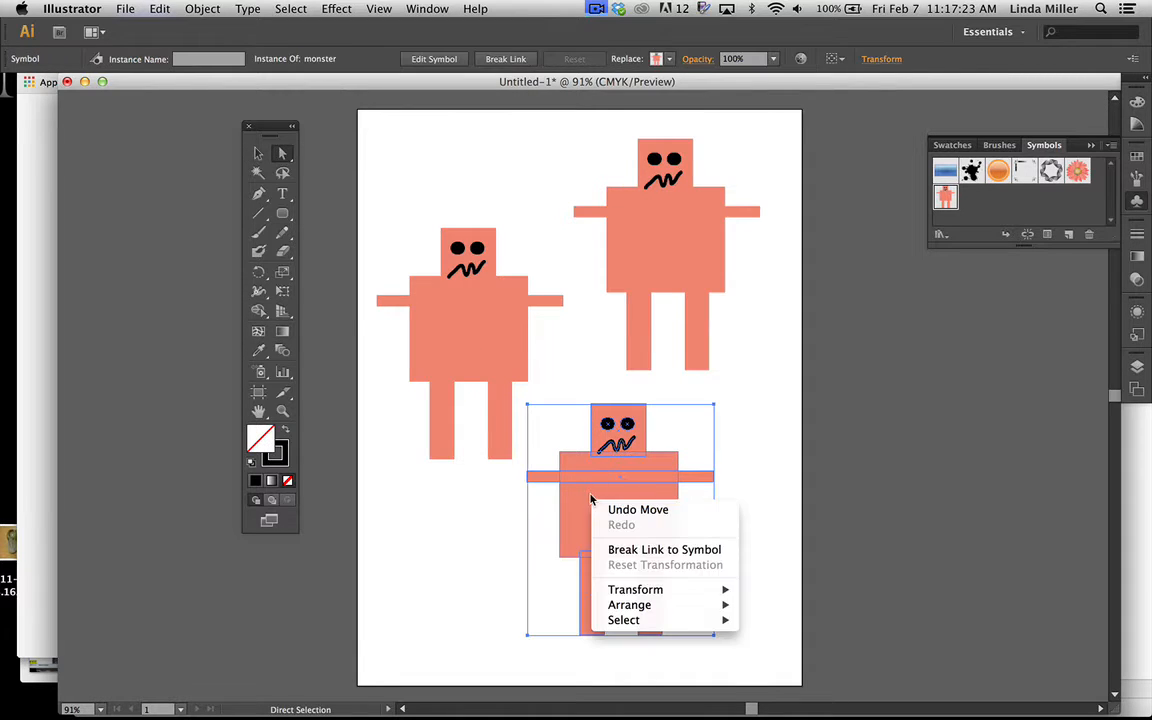
{"action": "left_click", "coordinate": [689, 550]}
{"action": "left_click", "coordinate": [690, 489]}
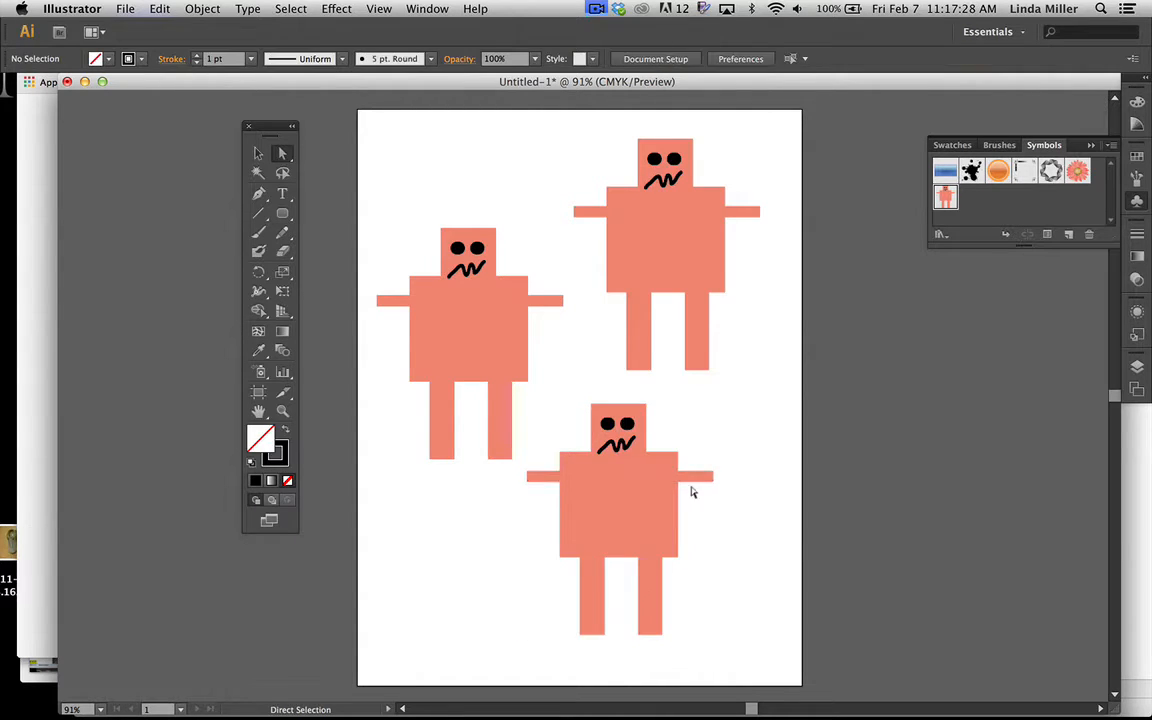
Shift the lowest monster's head rectangle slightly to the right and select its right-hand eye separately
{"action": "left_click", "coordinate": [630, 420]}
{"action": "left_click_drag", "start_coordinate": [640, 434], "coordinate": [642, 434]}
{"action": "left_click", "coordinate": [628, 424]}
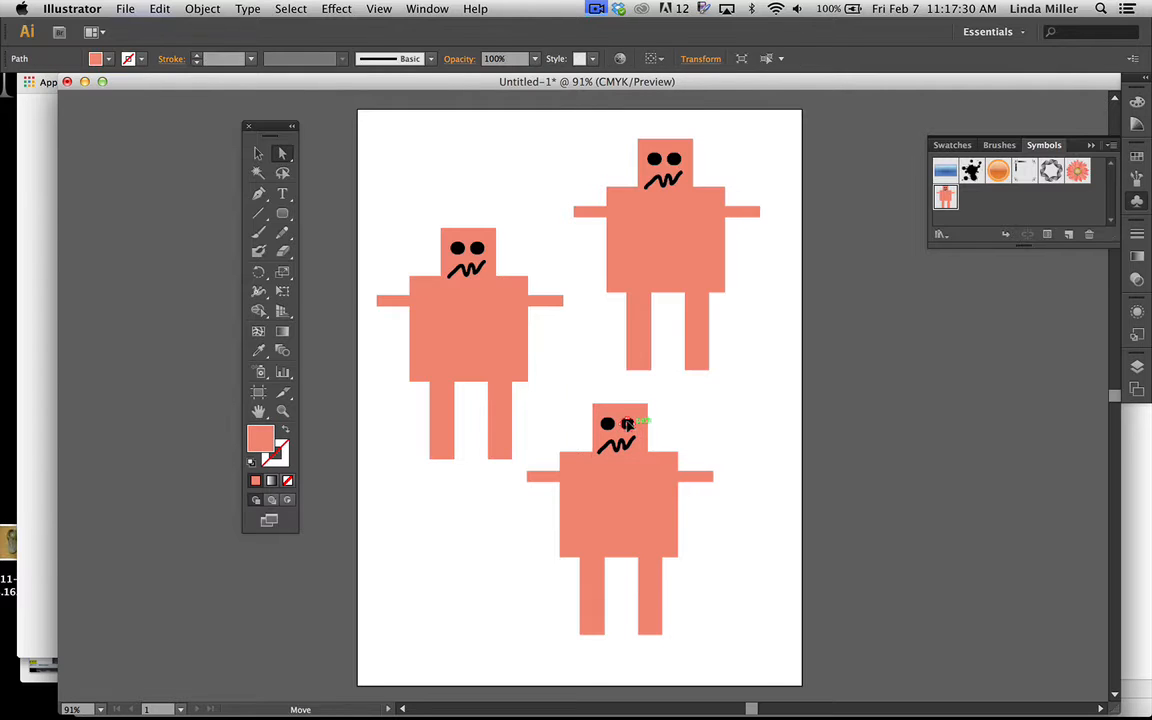
{"action": "left_click", "coordinate": [691, 383]}
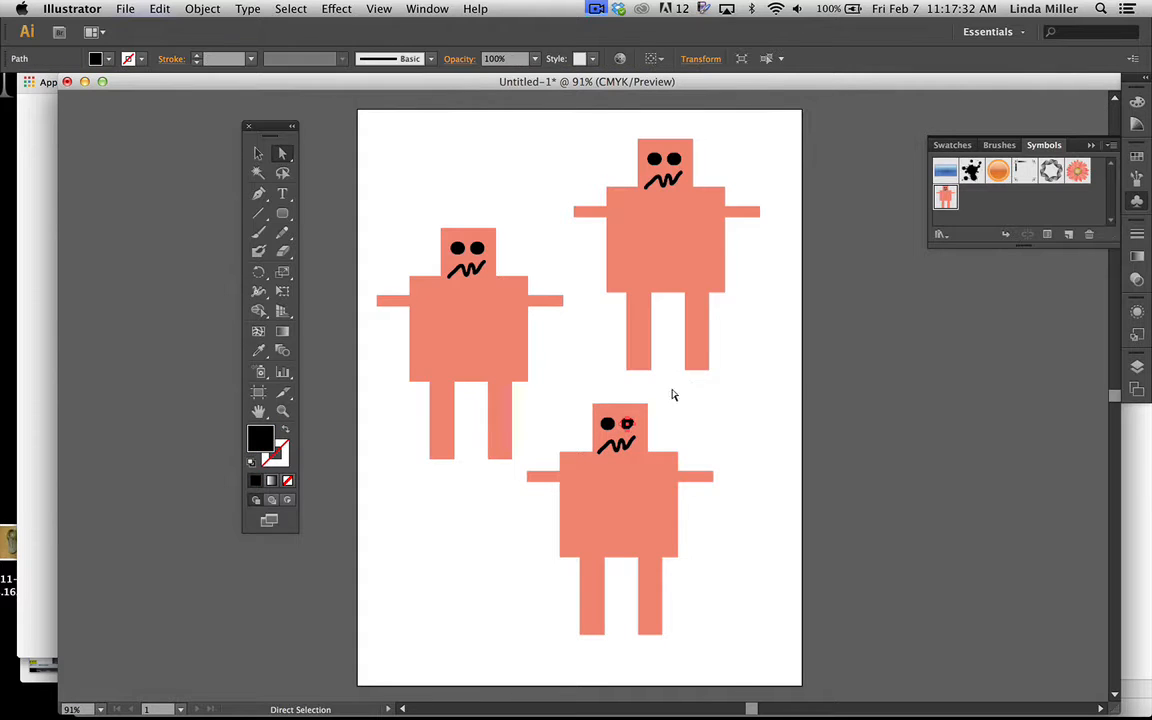
Delete the lowest monster's right-hand eye and shift its head rectangle slightly to the left
{"action": "left_click", "coordinate": [630, 425]}
{"action": "key", "text": "Delete"}
{"action": "left_click", "coordinate": [594, 404]}
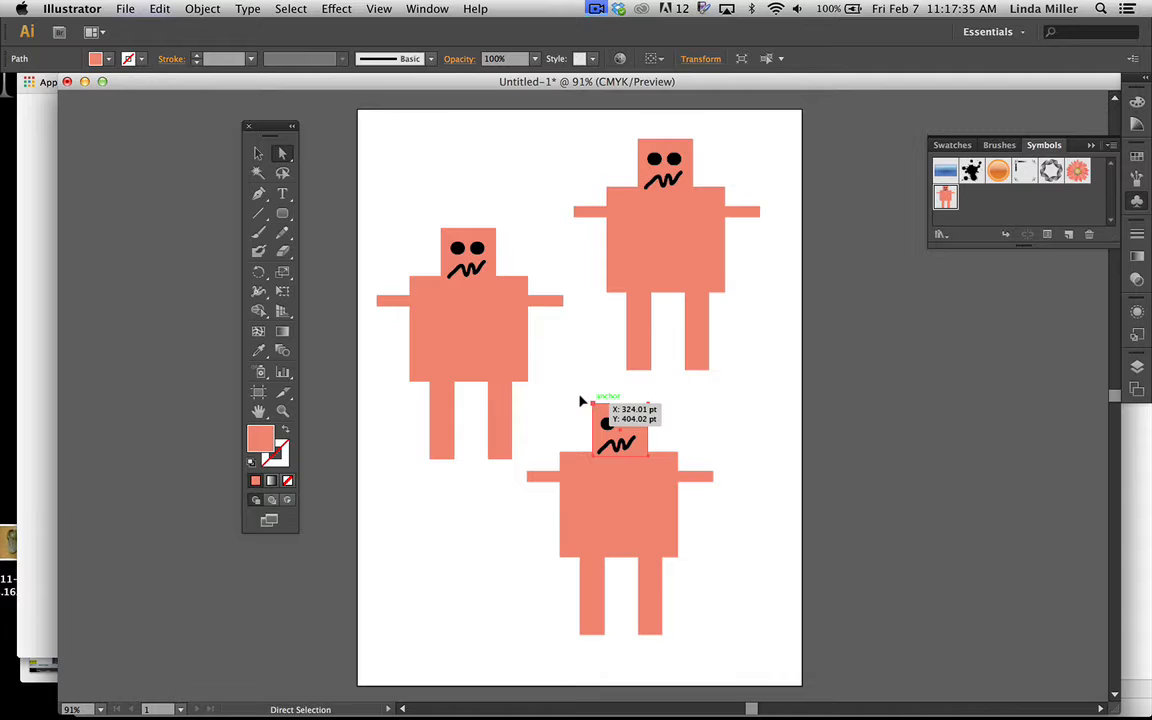
{"action": "mouse_move", "coordinate": [581, 401]}
{"action": "left_mouse_down"}
{"action": "mouse_move", "coordinate": [575, 390]}
{"action": "mouse_move", "coordinate": [583, 421]}
{"action": "left_mouse_up"}
{"action": "left_click", "coordinate": [728, 420]}
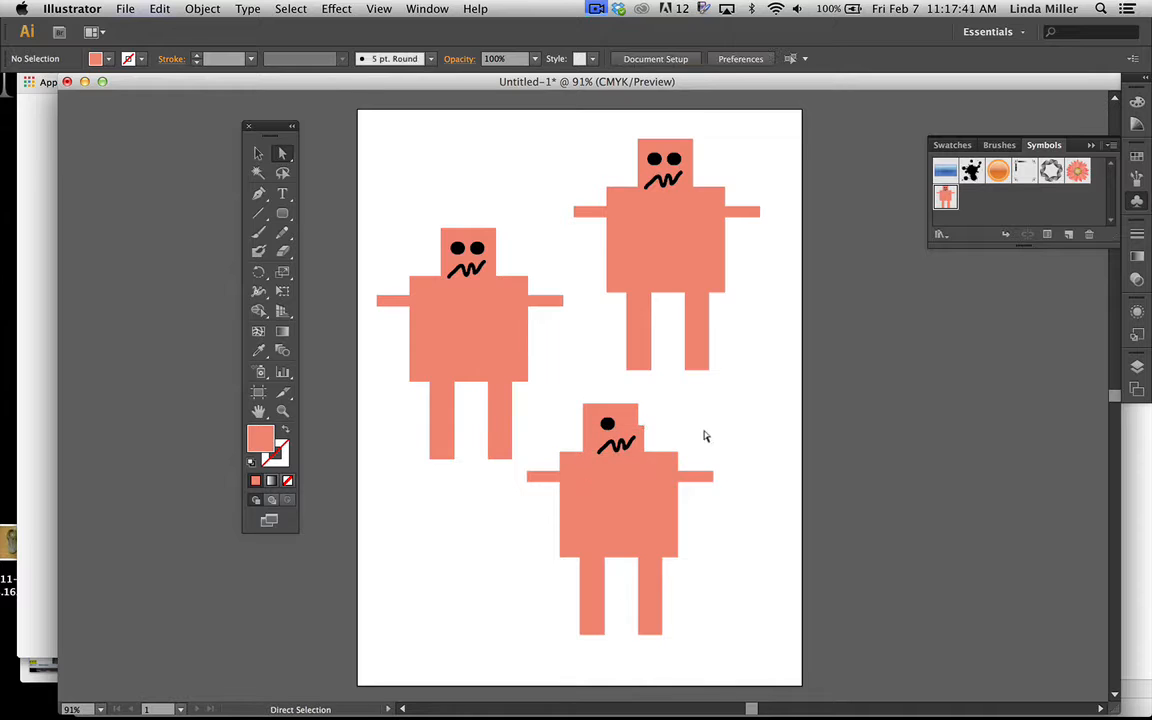
Move the lowest monster's torso and arms to the right, and its left-hand leg beyond the other leg
{"action": "left_click_drag", "start_coordinate": [629, 457], "coordinate": [672, 450]}
{"action": "left_click", "coordinate": [635, 434]}
{"action": "left_click", "coordinate": [568, 463]}
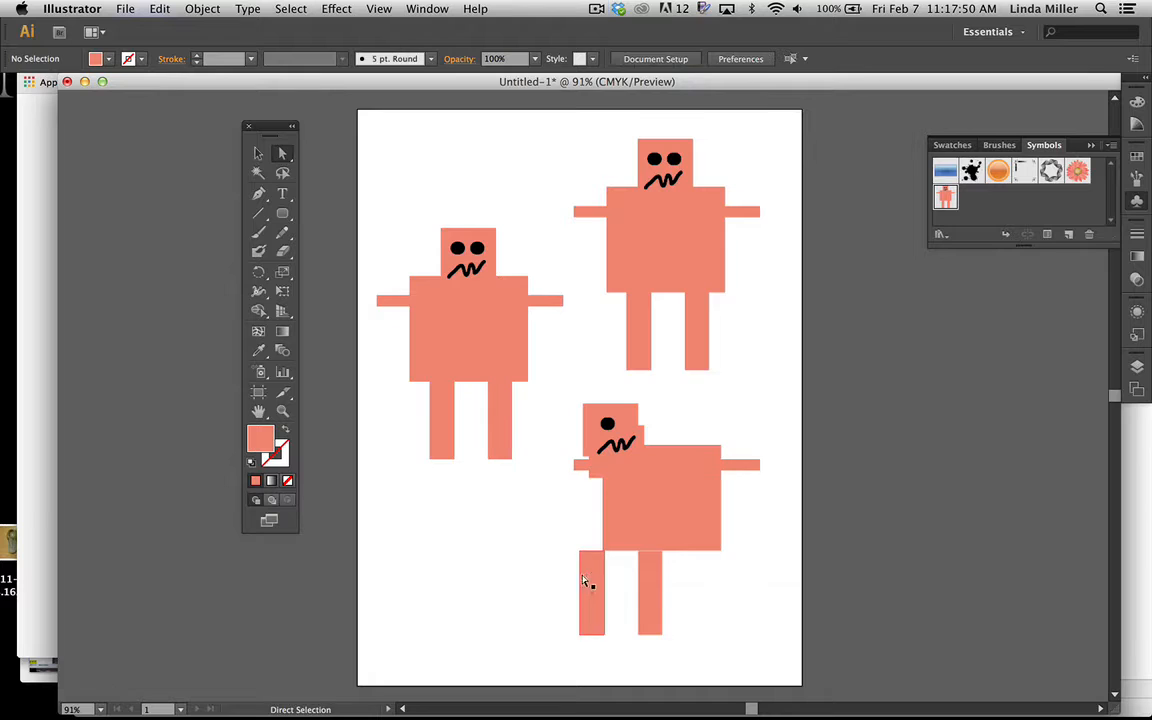
{"action": "left_click_drag", "start_coordinate": [587, 584], "coordinate": [681, 582]}
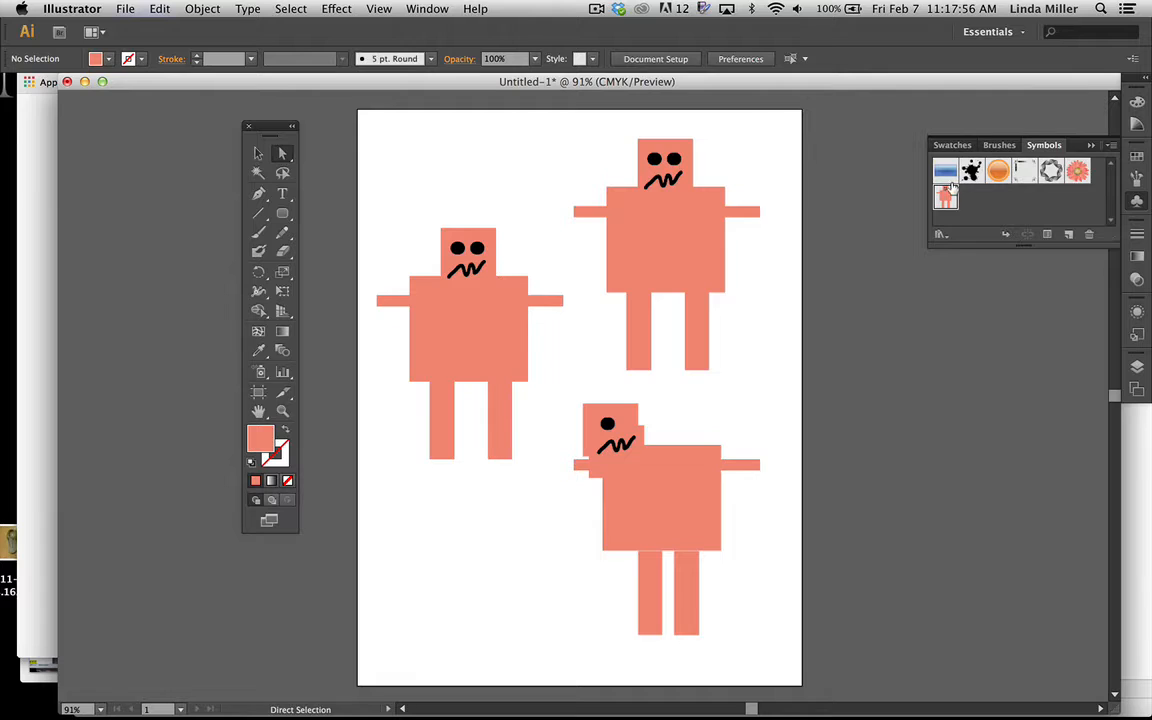
Open the Nature symbol library, place a Beetle 1 instance at the artboard's lower left, and move the library clear of the artwork
{"action": "left_click", "coordinate": [940, 234]}
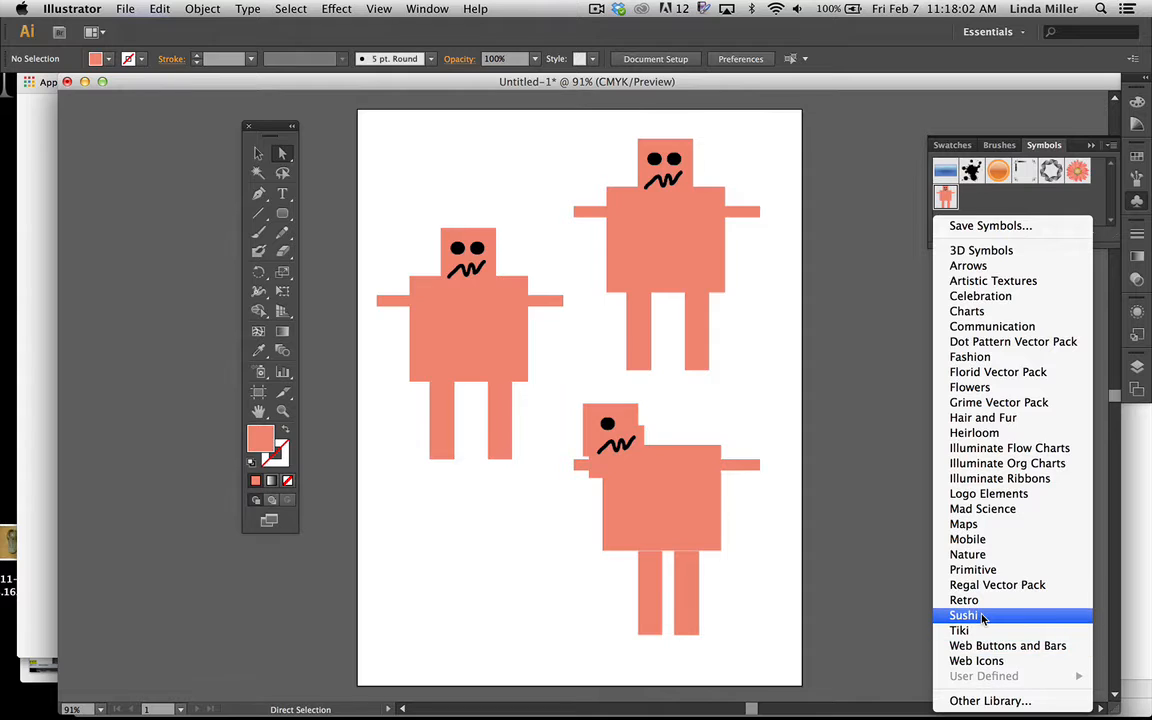
{"action": "left_click", "coordinate": [992, 554]}
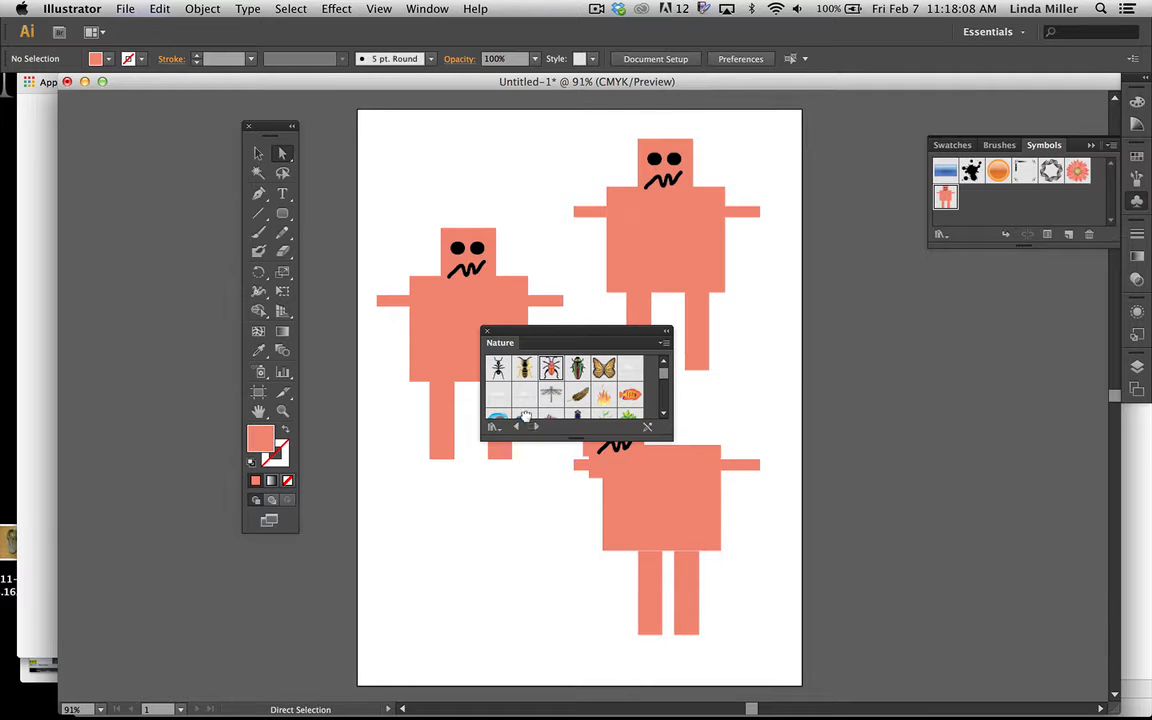
{"action": "left_click_drag", "start_coordinate": [551, 368], "coordinate": [419, 566]}
{"action": "left_click", "coordinate": [451, 549]}
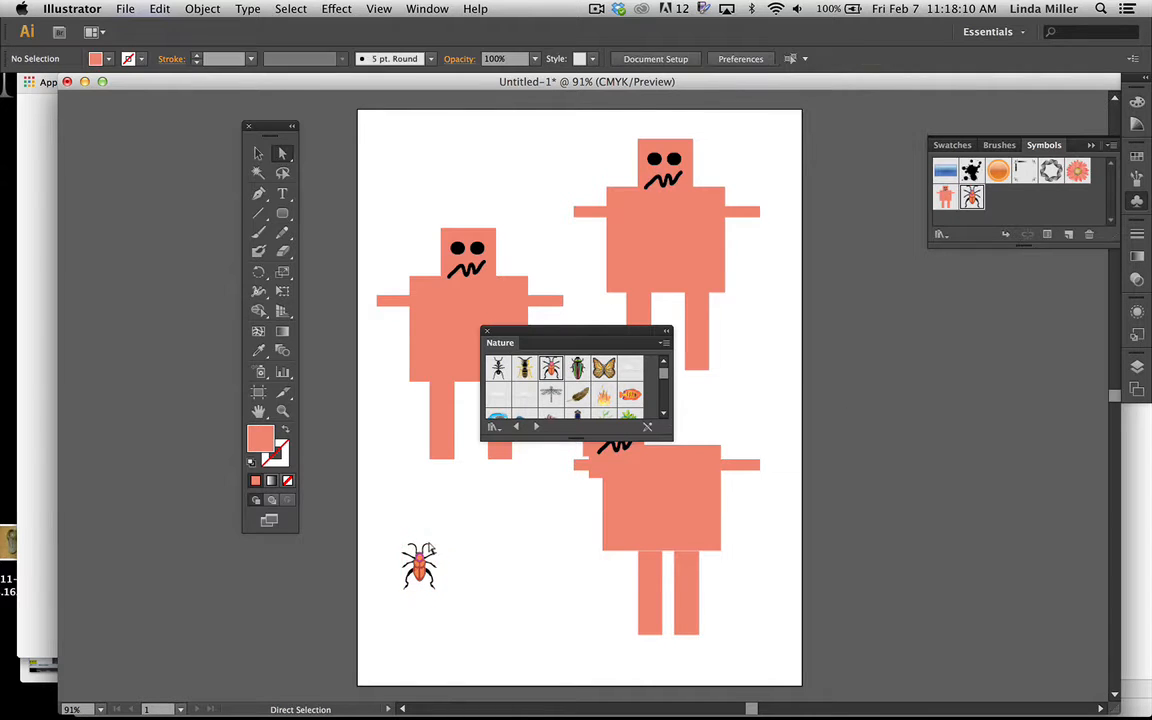
{"action": "left_click_drag", "start_coordinate": [596, 330], "coordinate": [967, 286]}
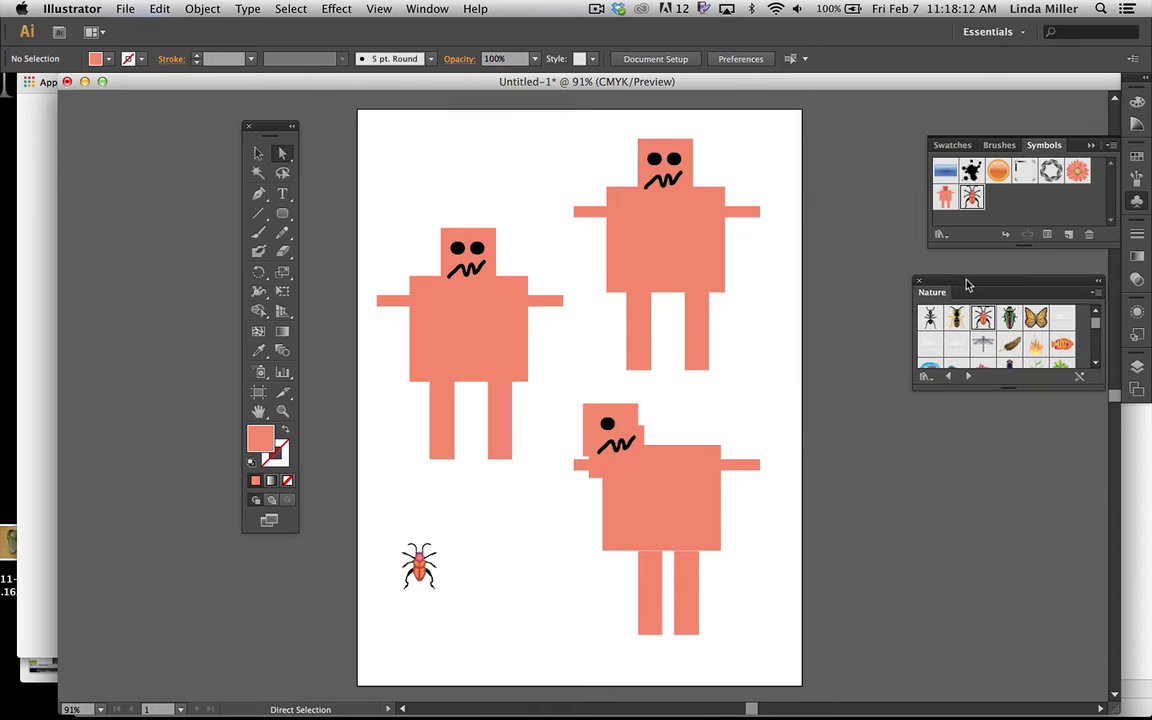
Enlarge the beetle until it covers the middle of the artboard and break its link to the symbol
{"action": "left_click", "coordinate": [436, 548]}
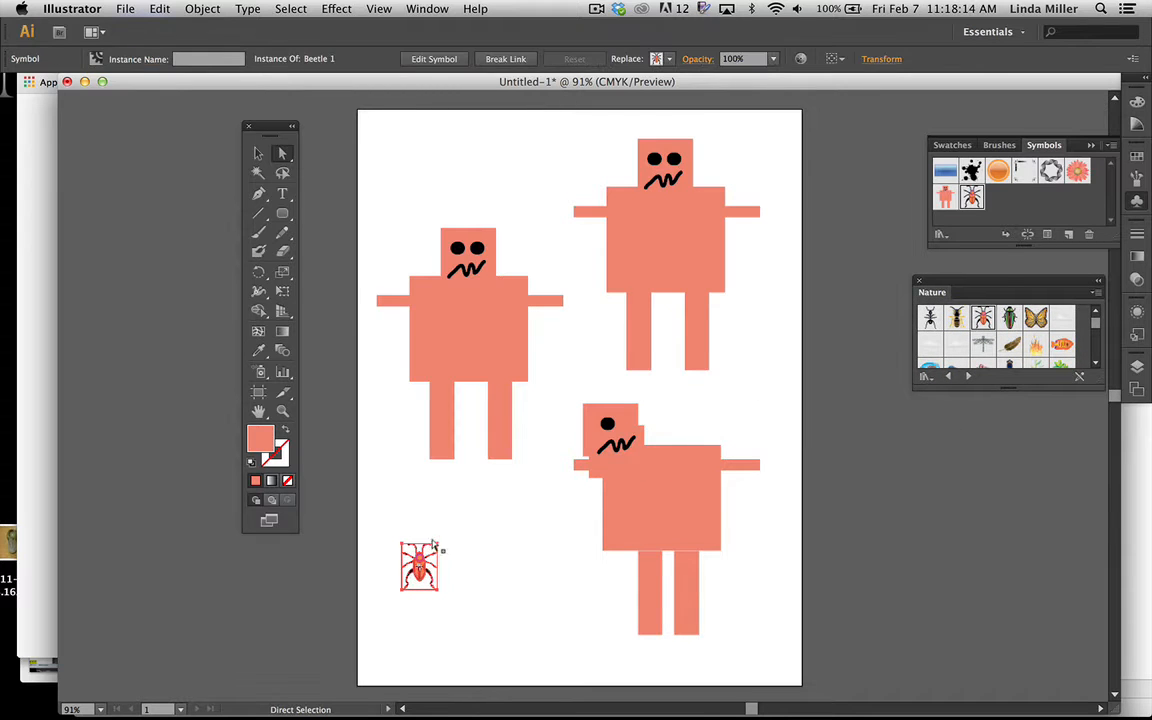
{"action": "left_click_drag", "start_coordinate": [432, 543], "coordinate": [692, 273]}
{"action": "key", "text": "v"}
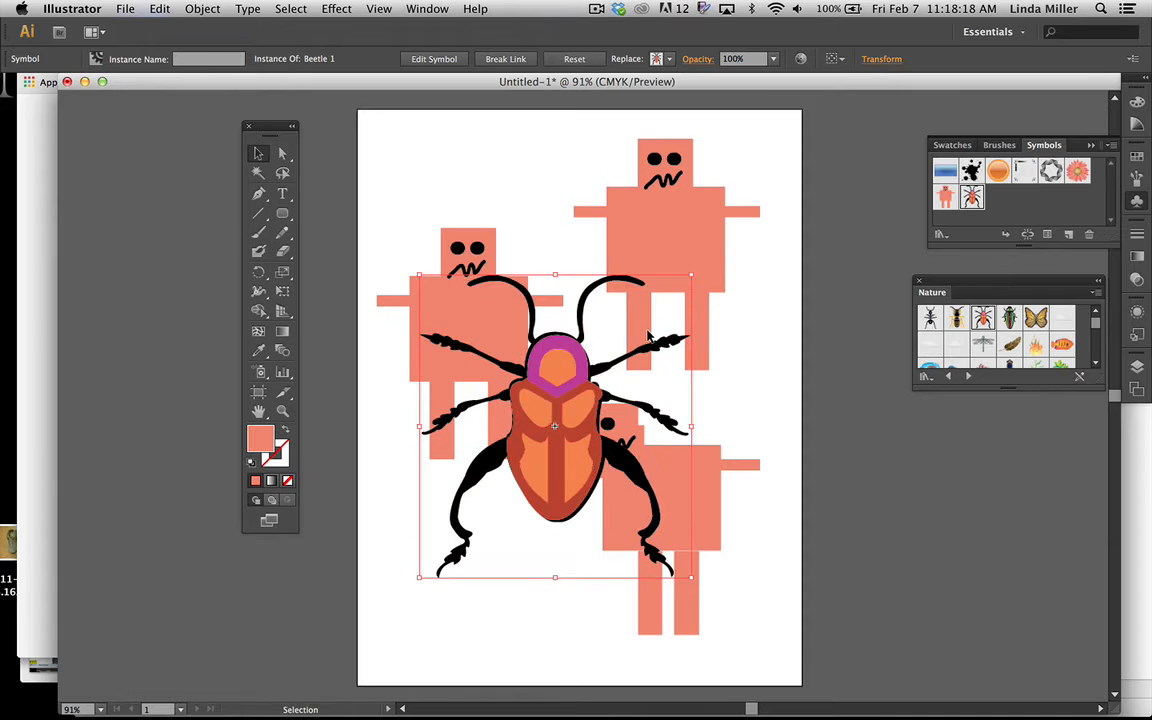
{"action": "right_click", "coordinate": [551, 372]}
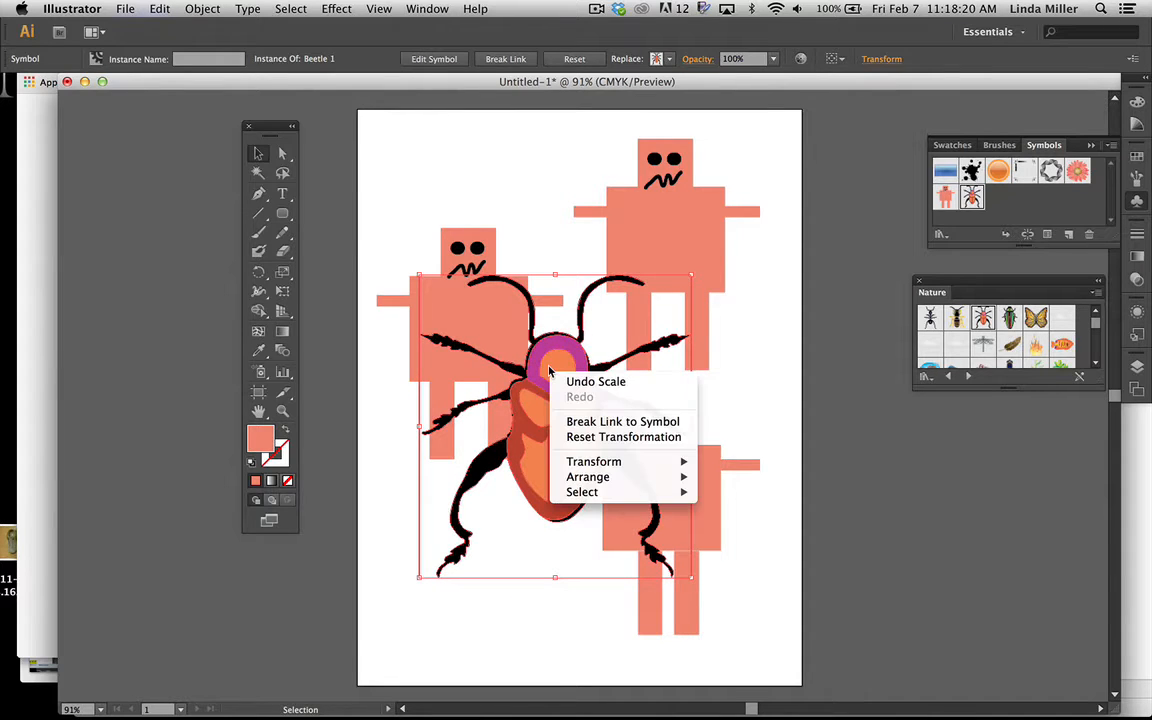
{"action": "left_click", "coordinate": [612, 422]}
{"action": "left_click", "coordinate": [753, 388]}
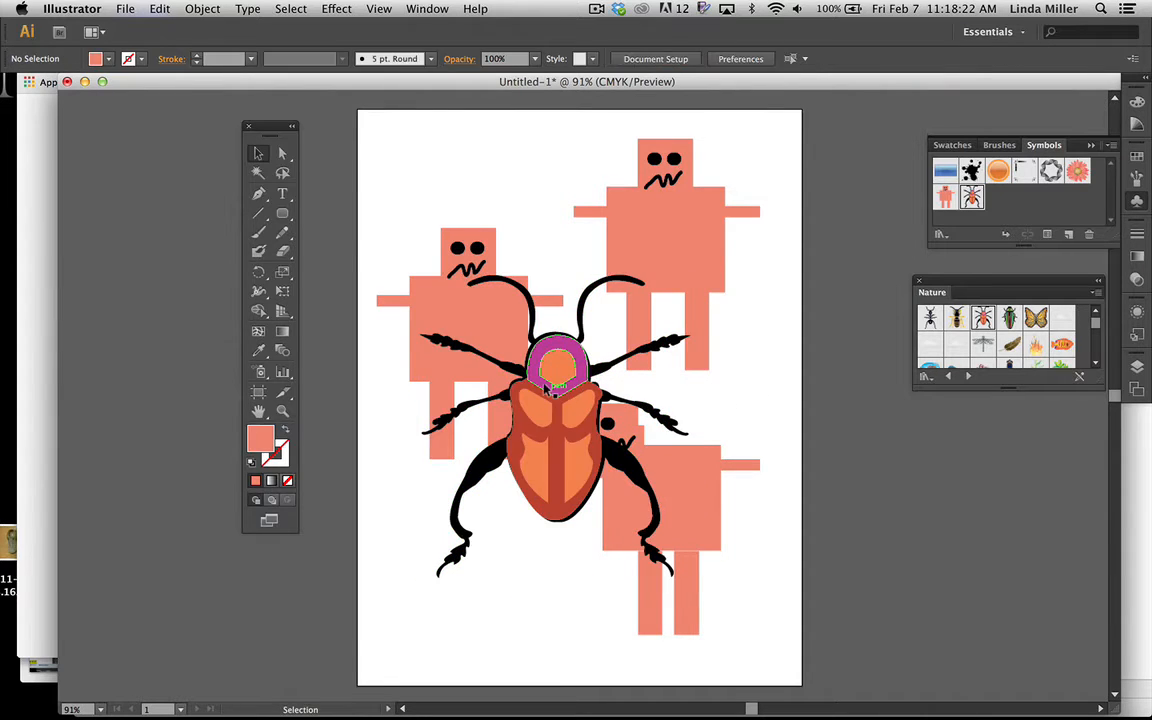
Recolour the purple compound path on the beetle's head with the blue fill 473EBA
{"action": "left_click", "coordinate": [282, 153]}
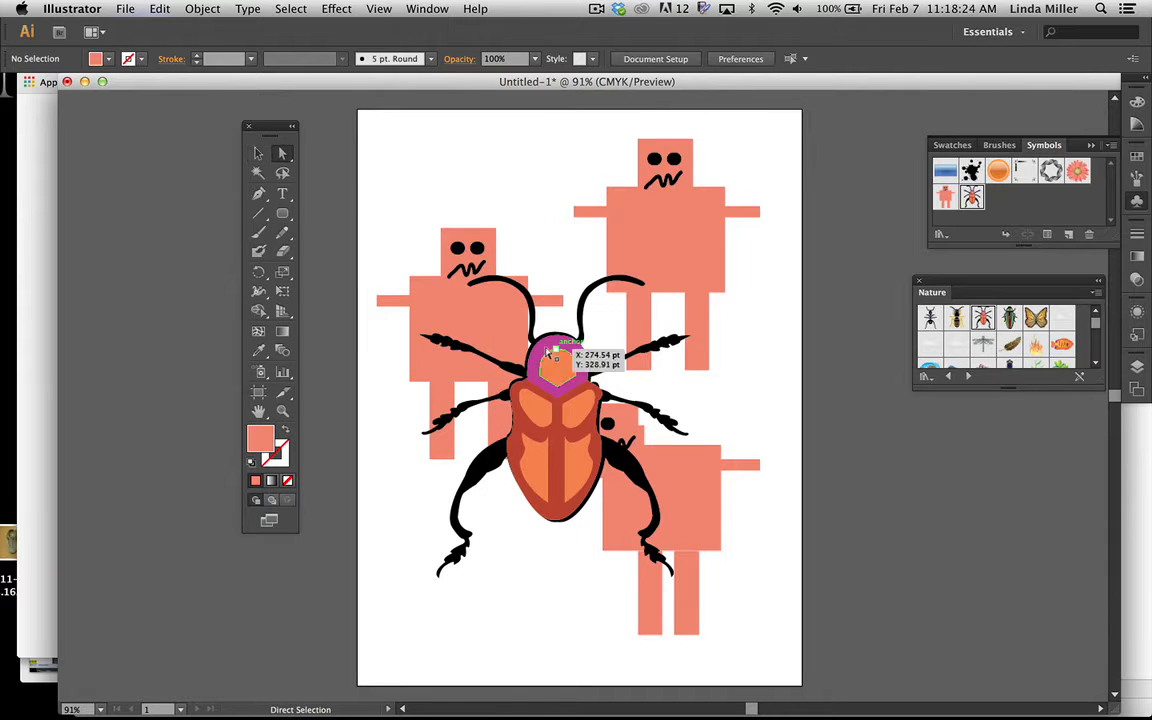
{"action": "left_click", "coordinate": [546, 352]}
{"action": "left_click", "coordinate": [565, 347]}
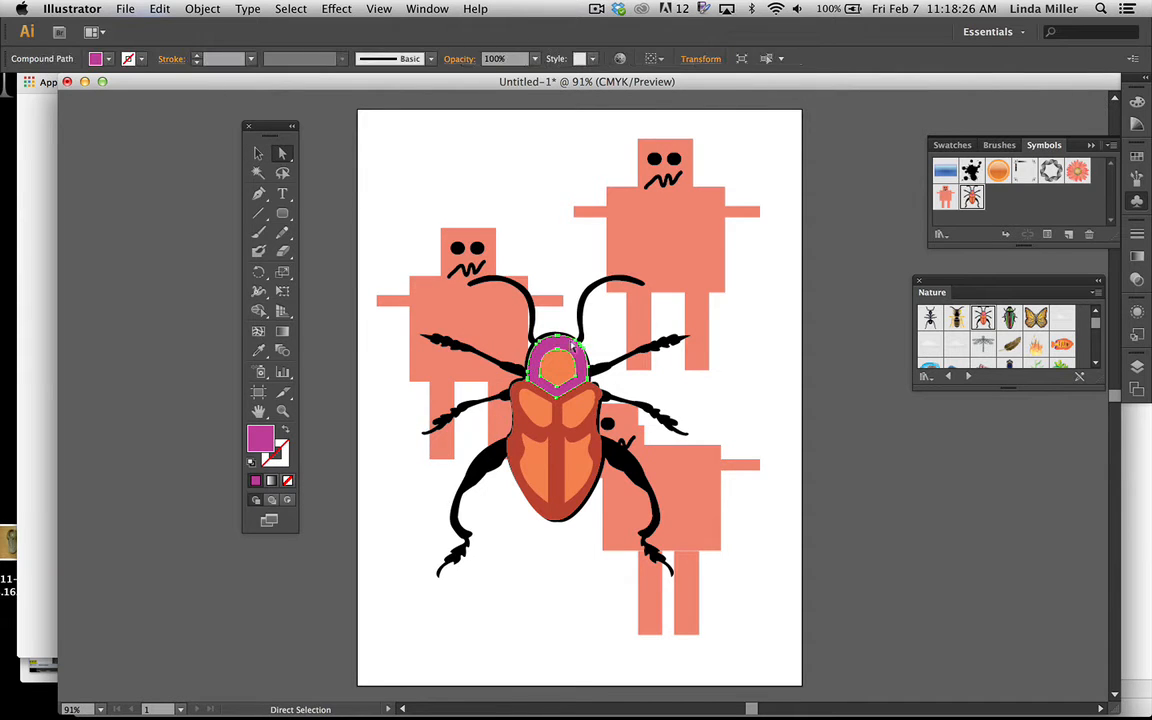
{"action": "double_click", "coordinate": [259, 437]}
{"action": "left_click_drag", "start_coordinate": [239, 214], "coordinate": [237, 207]}
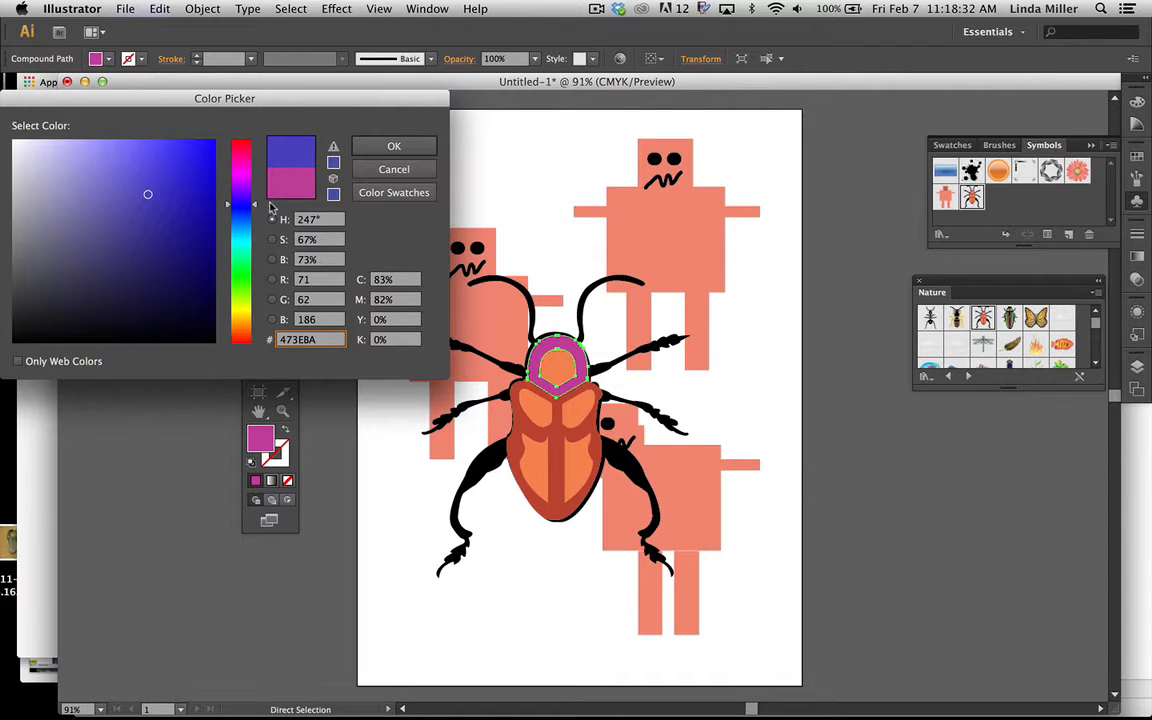
{"action": "left_click", "coordinate": [398, 148]}
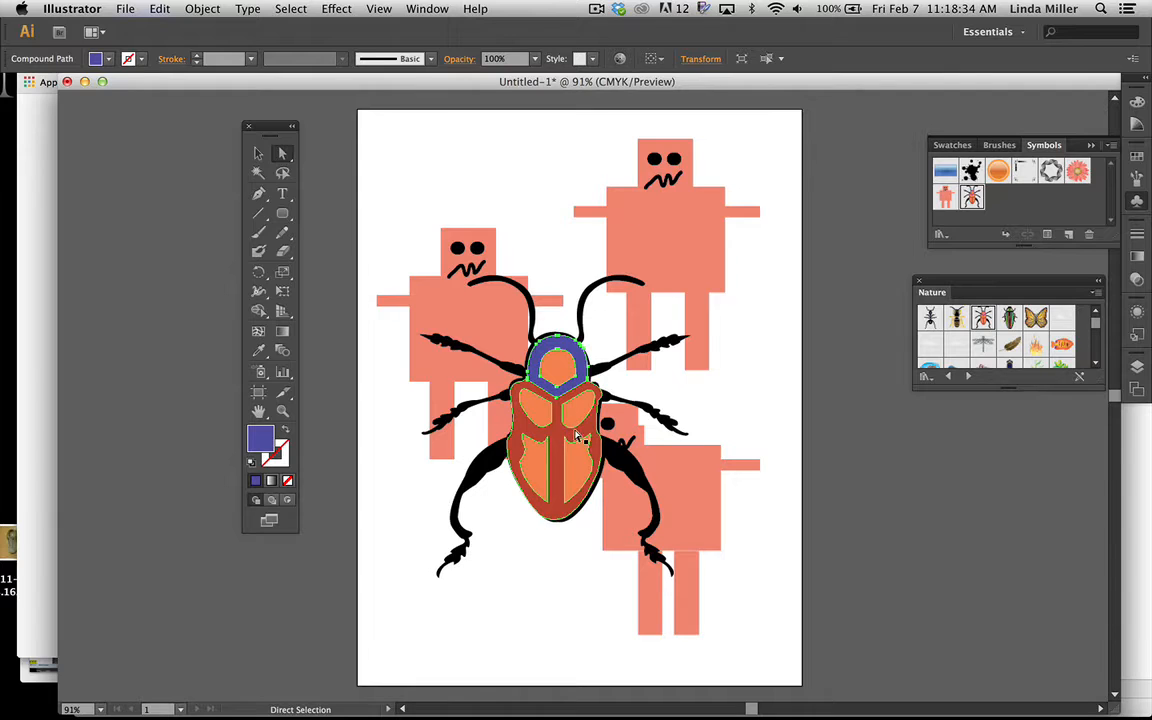
{"action": "left_click", "coordinate": [779, 440]}
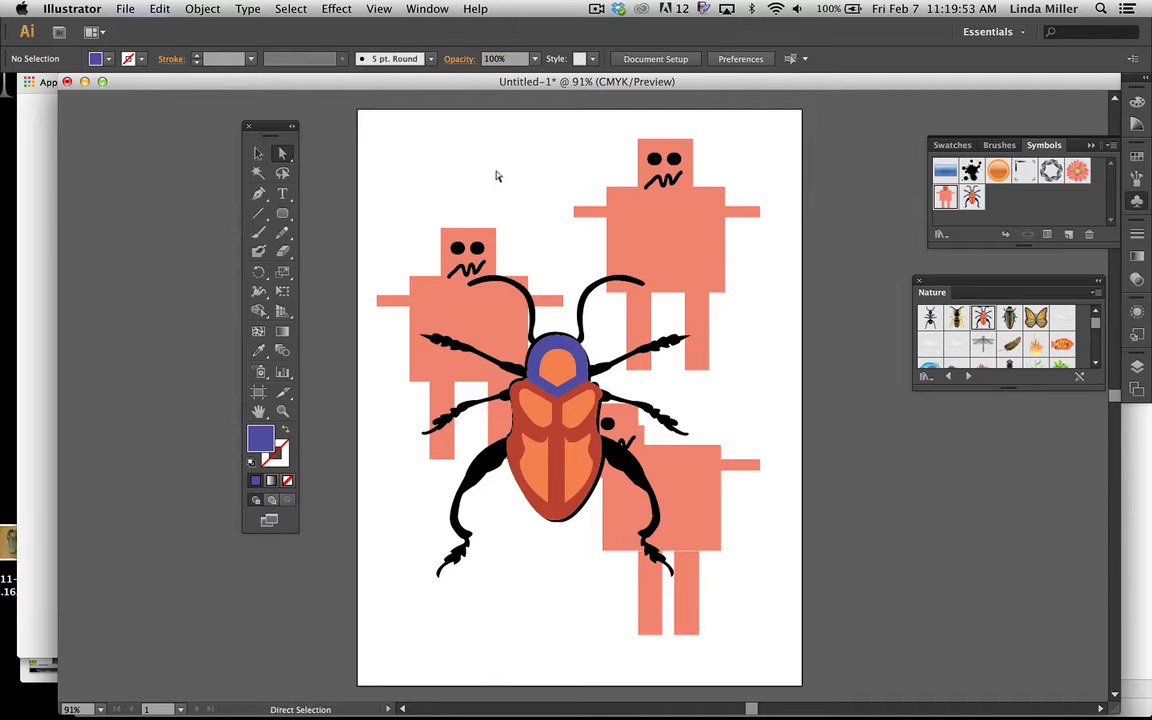
Undo the beetle's recolouring, enlargement and placement, along with the last moves of the lowest monster's leg and arms
{"action": "key", "text": "super+z"}
{"action": "key", "text": "super+z"}
{"action": "key", "text": "super+z"}
{"action": "key", "text": "super+z"}
{"action": "key", "text": "super+z"}
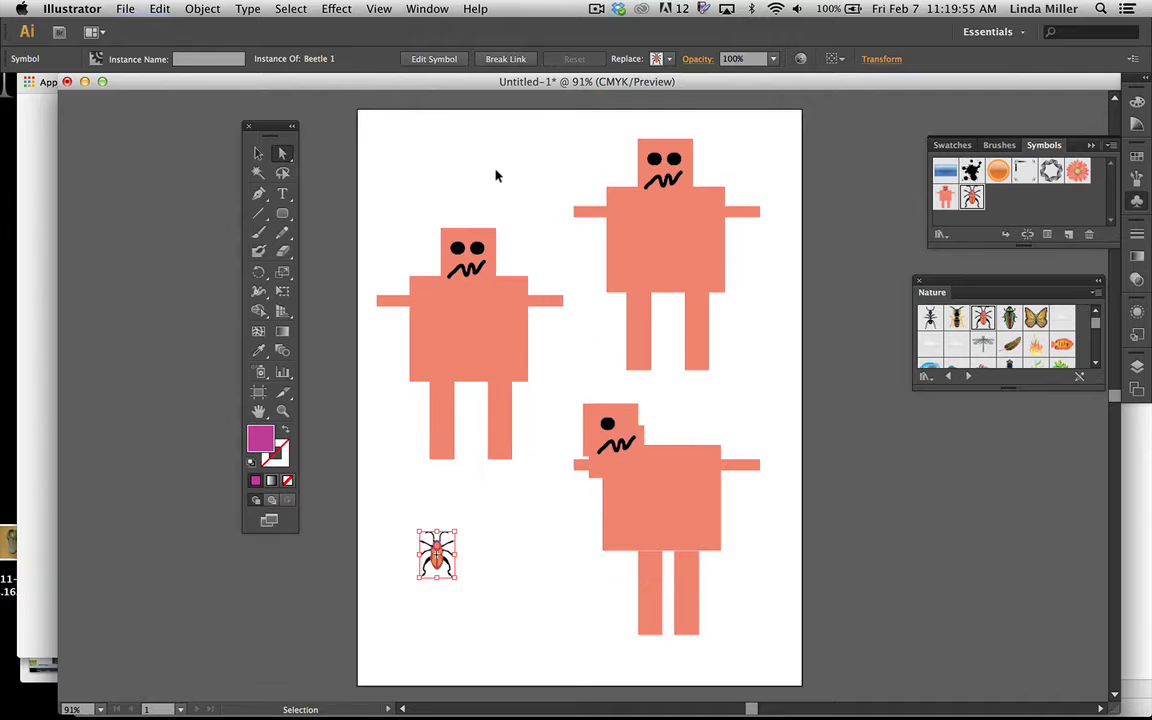
{"action": "key", "text": "super+z"}
{"action": "key", "text": "super+z"}
{"action": "key", "text": "super+z"}
{"action": "key", "text": "super+z"}
{"action": "key", "text": "super+z"}
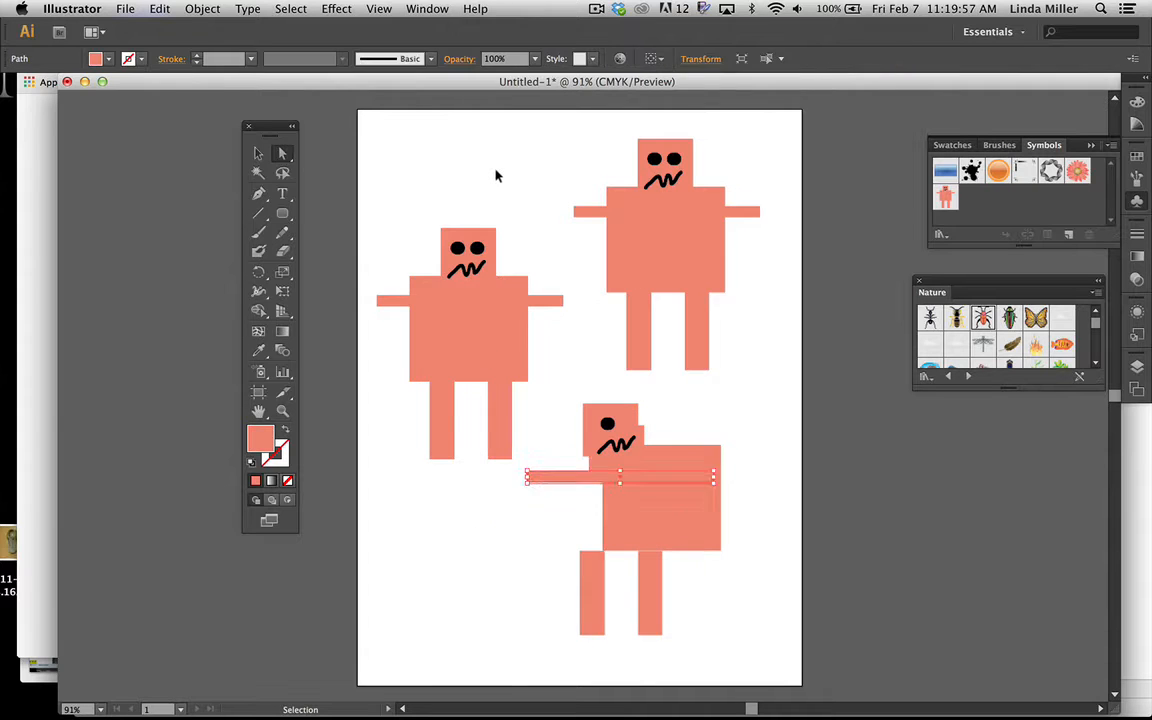
Delete the upper-right monster instance and all parts of the lowest monster, keeping only the left-hand monster
{"action": "left_click_drag", "start_coordinate": [575, 128], "coordinate": [761, 581]}
{"action": "key", "text": "BackSpace"}
{"action": "key", "text": "BackSpace"}
{"action": "key", "text": "BackSpace"}
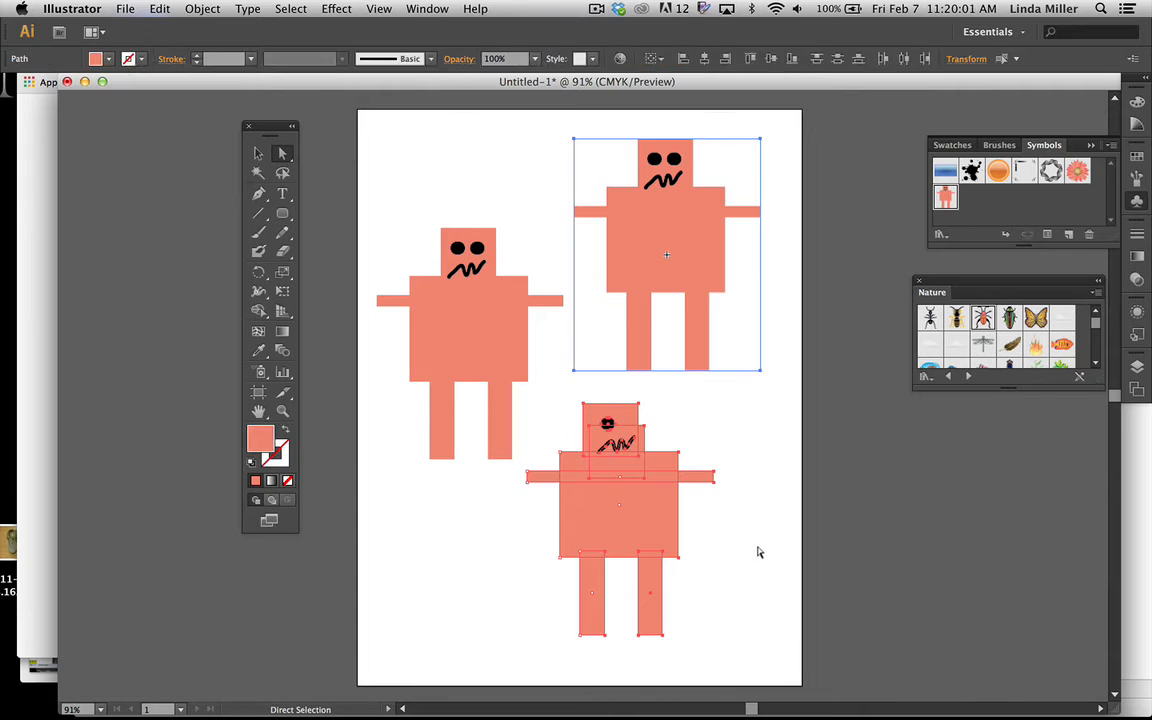
Break the link between the remaining monster instance and its symbol
{"action": "left_click", "coordinate": [497, 437]}
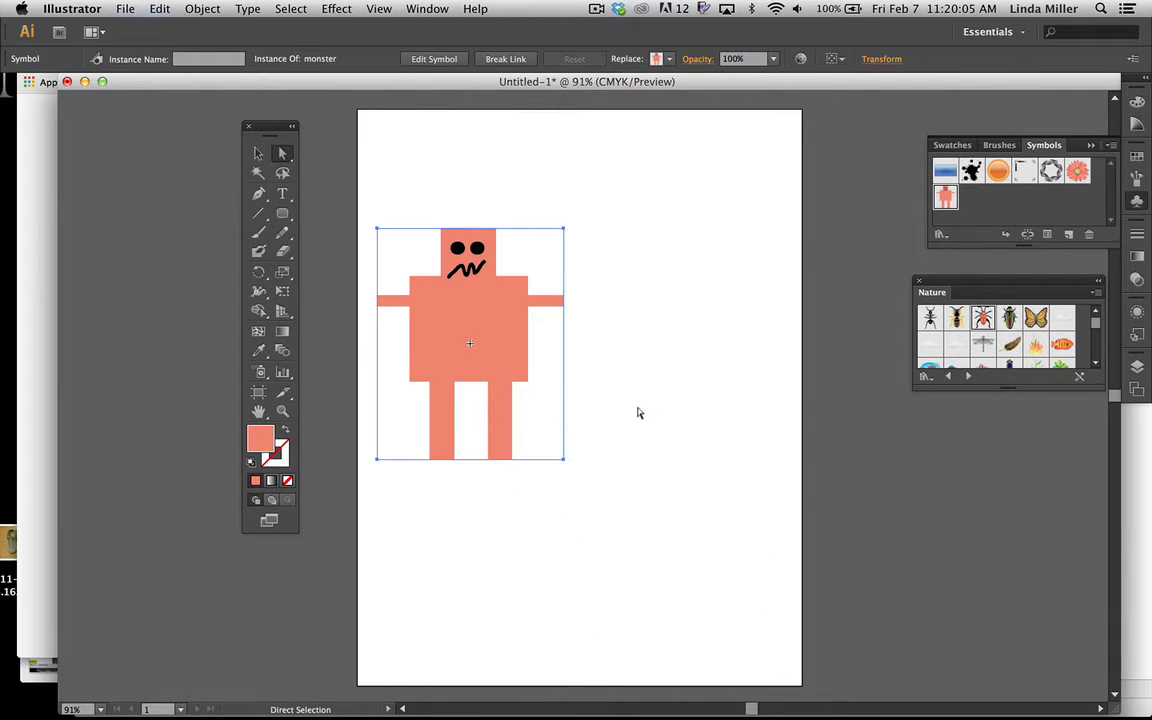
{"action": "right_click", "coordinate": [437, 285]}
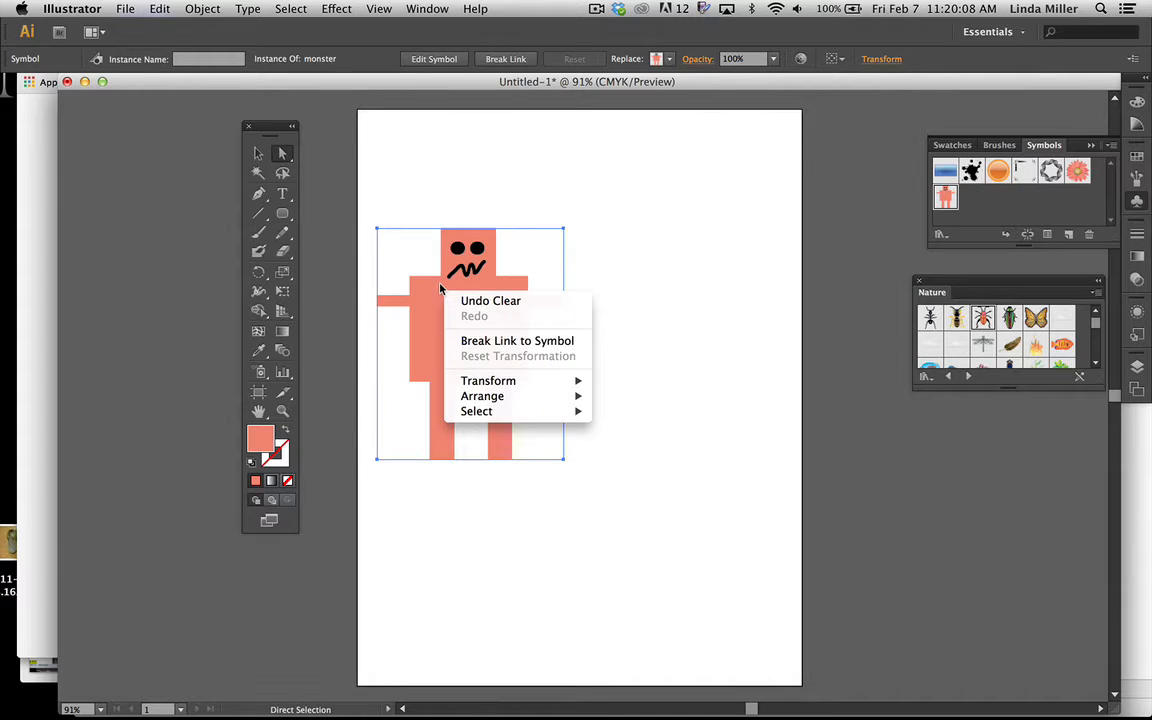
{"action": "left_click", "coordinate": [470, 339]}
{"action": "left_click", "coordinate": [631, 258]}
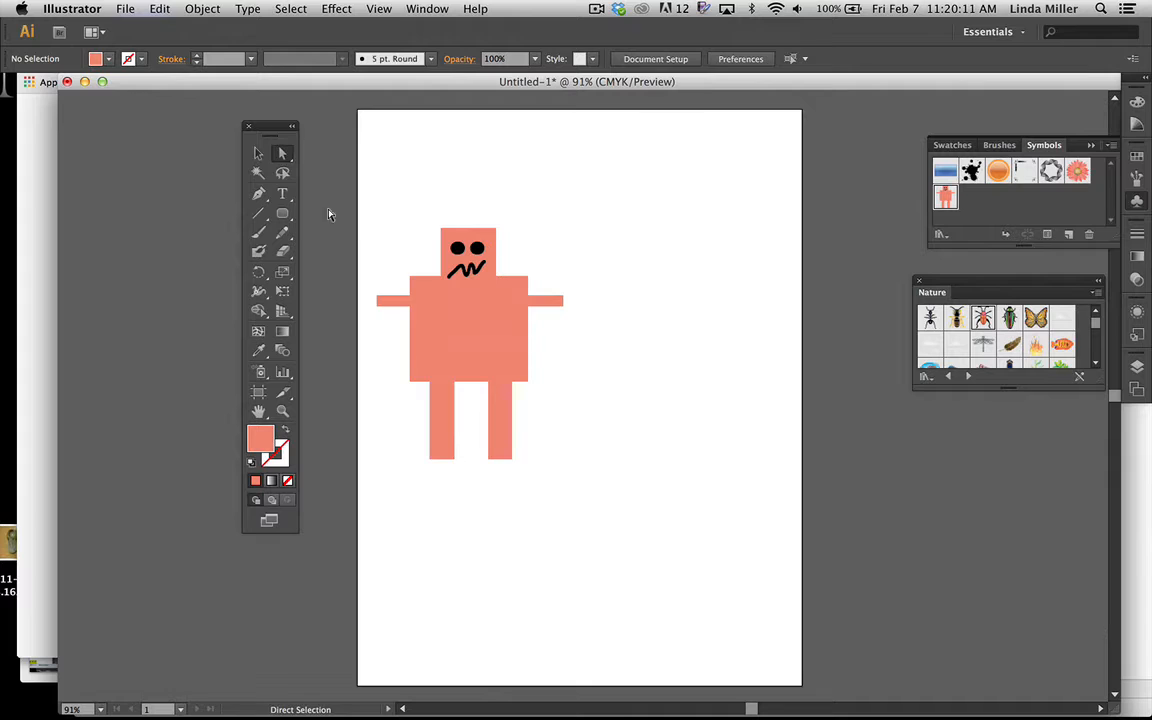
Delete both legs of the unlinked monster
{"action": "left_click", "coordinate": [491, 414]}
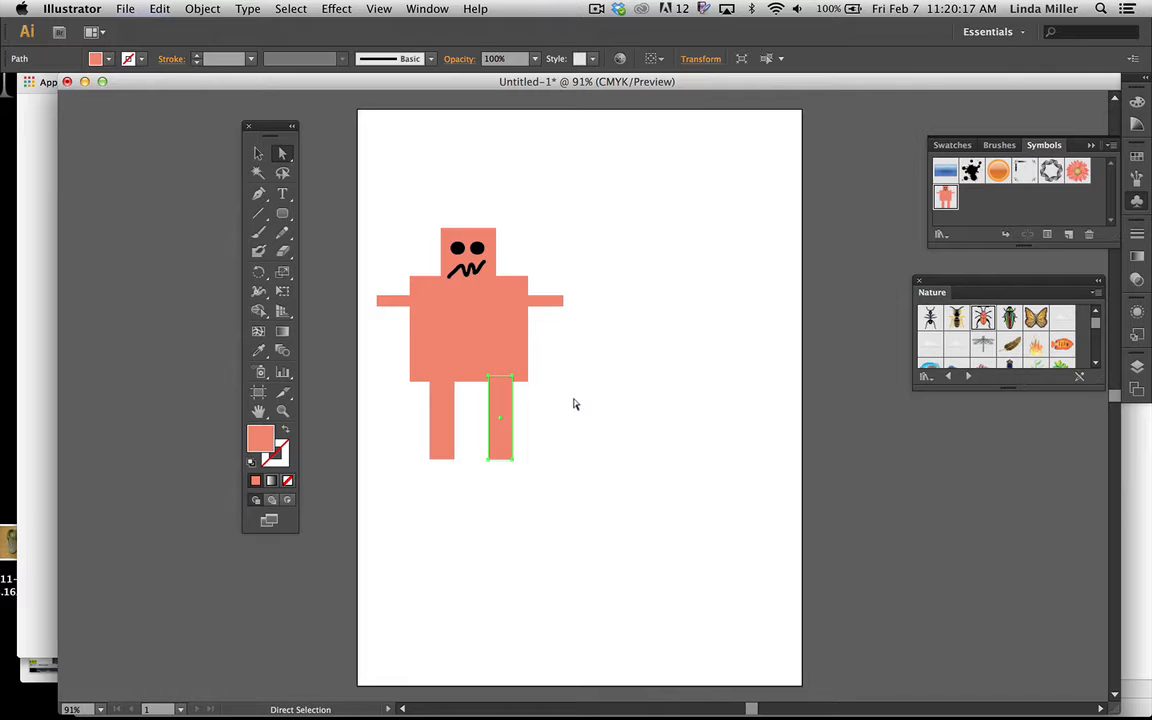
{"action": "key", "text": "Delete"}
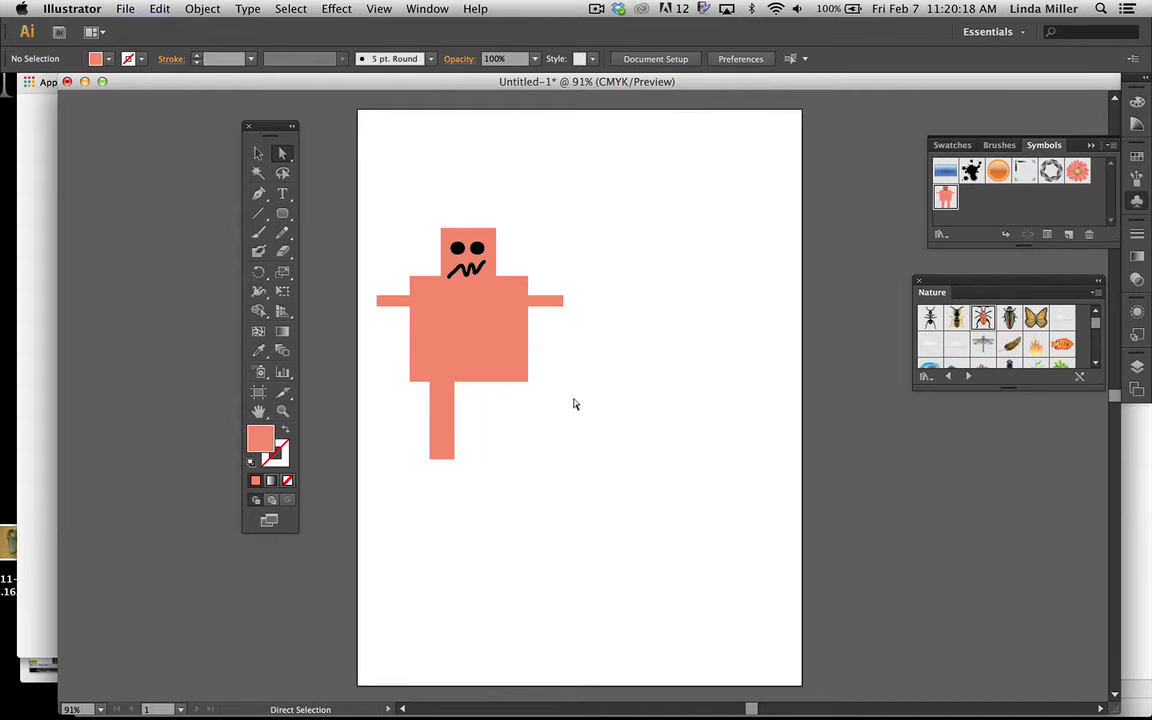
{"action": "left_click", "coordinate": [437, 432]}
{"action": "key", "text": "Delete"}
Move the monster's head rectangle slightly left and widen it to the right so it surrounds the face
{"action": "left_click", "coordinate": [436, 263]}
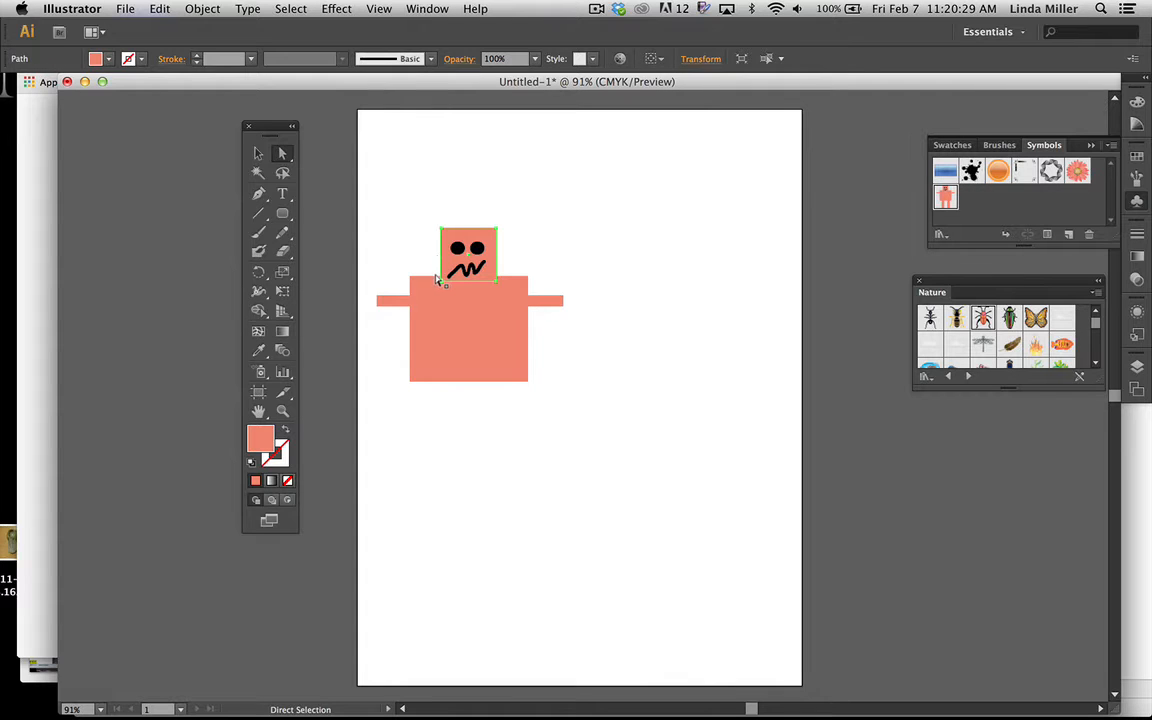
{"action": "mouse_move", "coordinate": [437, 280]}
{"action": "left_mouse_down"}
{"action": "mouse_move", "coordinate": [420, 251]}
{"action": "mouse_move", "coordinate": [425, 279]}
{"action": "left_mouse_up"}
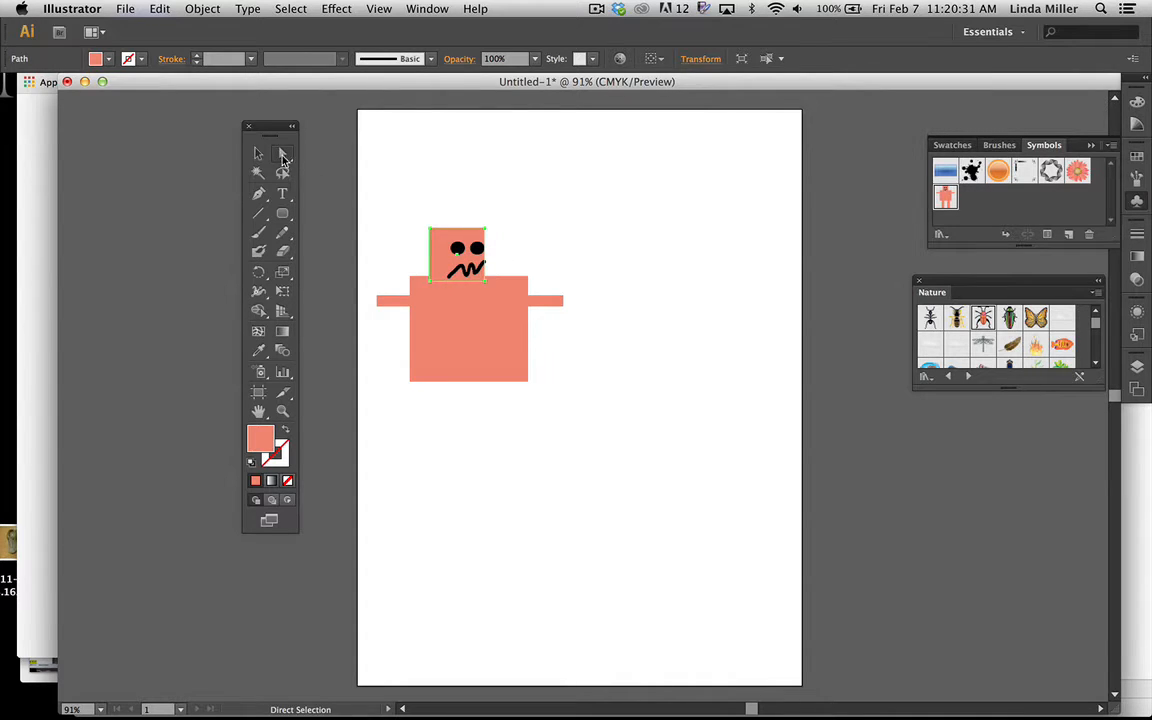
{"action": "key", "text": "v"}
{"action": "left_click_drag", "start_coordinate": [485, 281], "coordinate": [508, 281]}
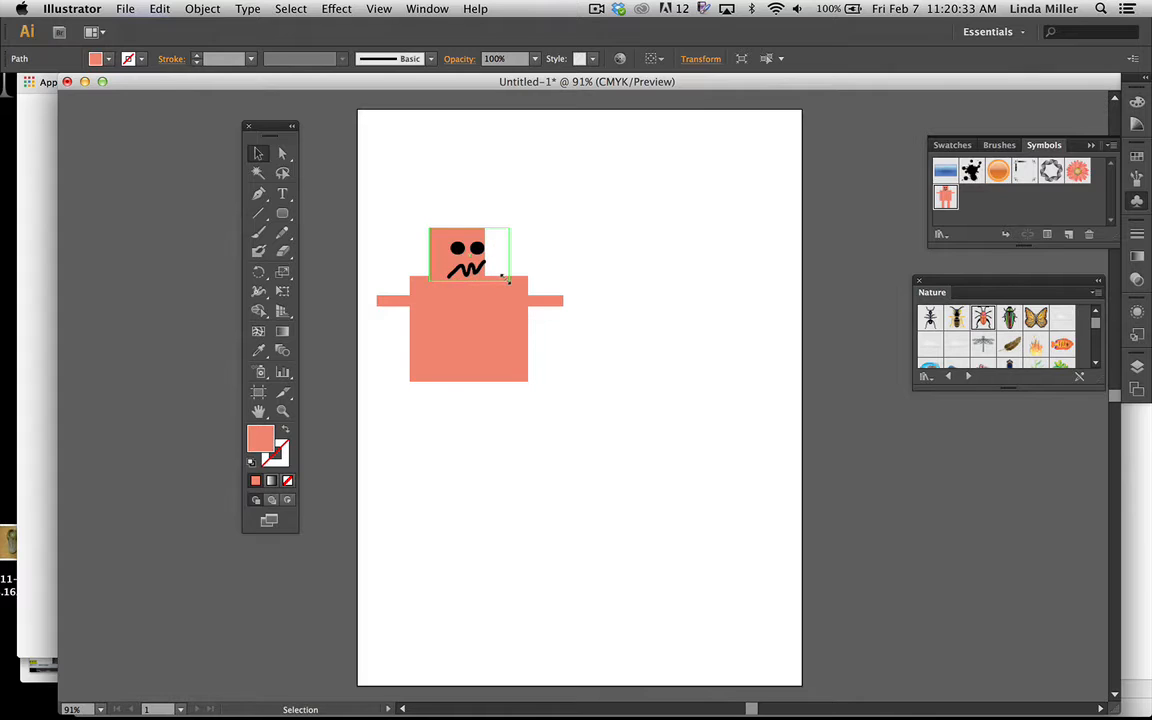
{"action": "left_click", "coordinate": [603, 275]}
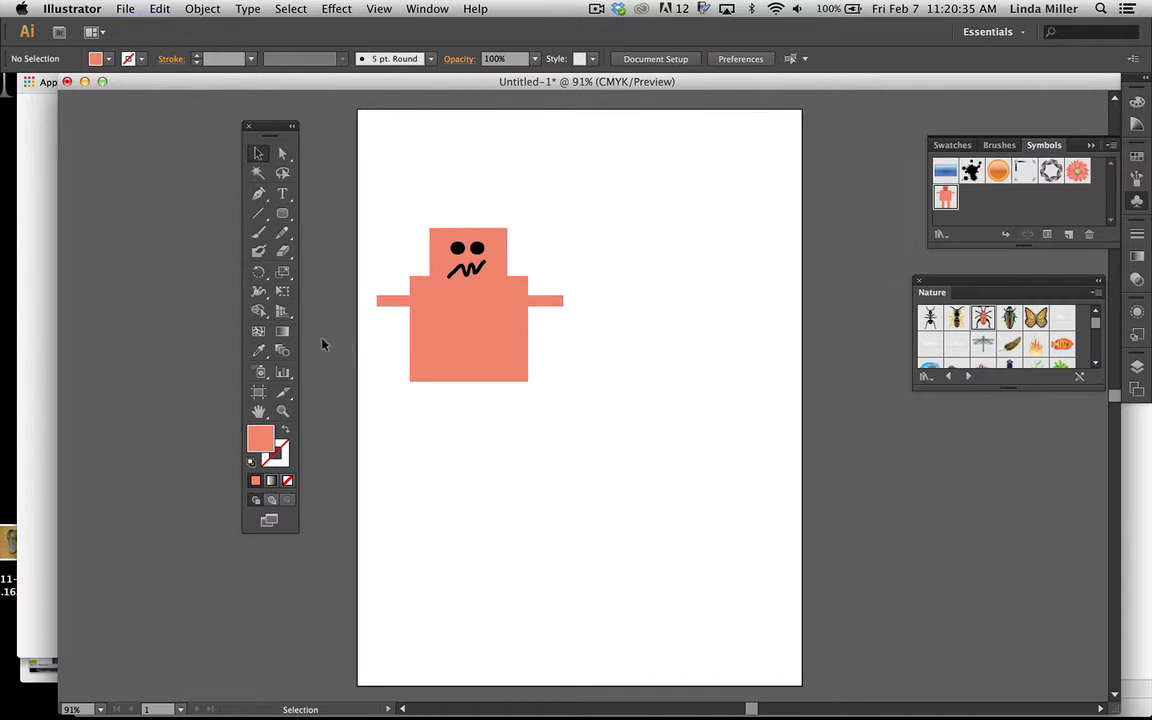
Draw a narrow vertical rectangle as a new left-hand leg below the torso and nudge it slightly left
{"action": "left_click", "coordinate": [283, 215]}
{"action": "left_click_drag", "start_coordinate": [283, 215], "coordinate": [332, 213]}
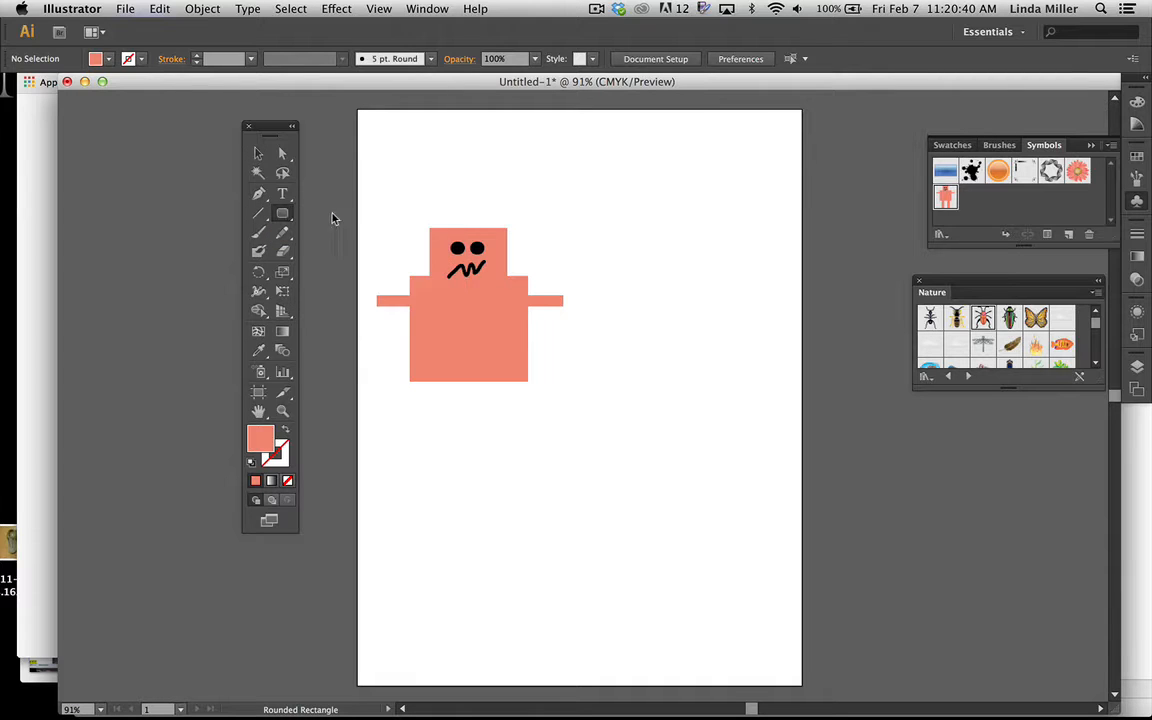
{"action": "left_click", "coordinate": [418, 377]}
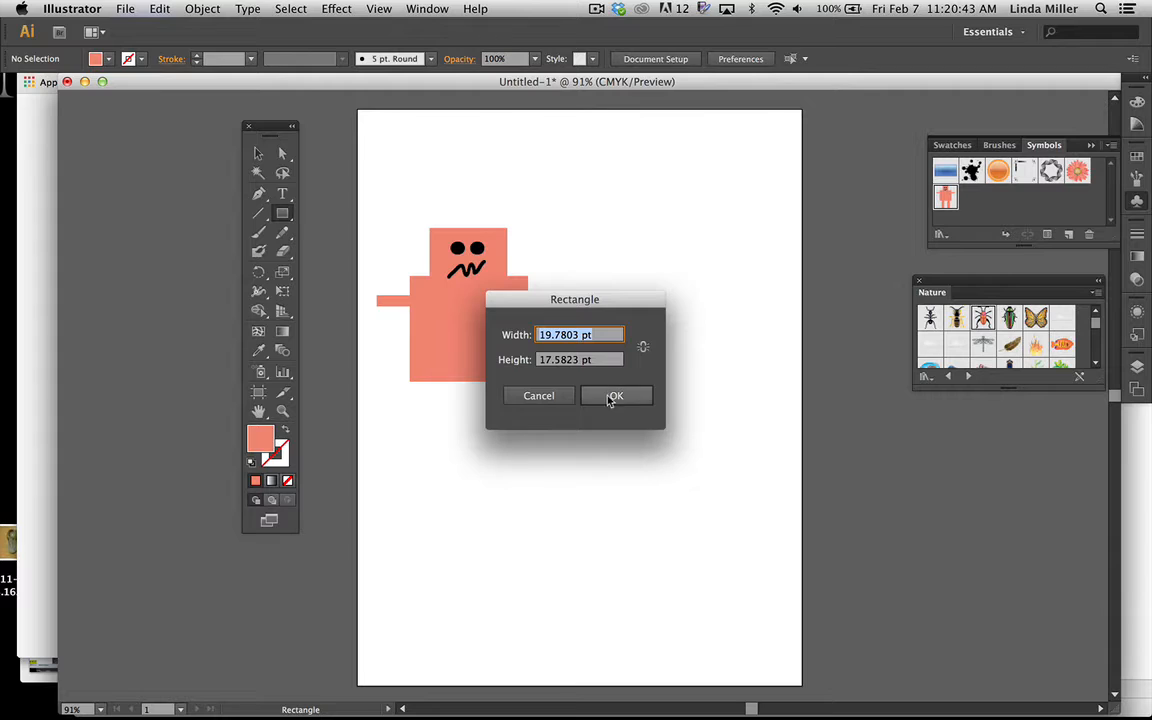
{"action": "left_click", "coordinate": [540, 396]}
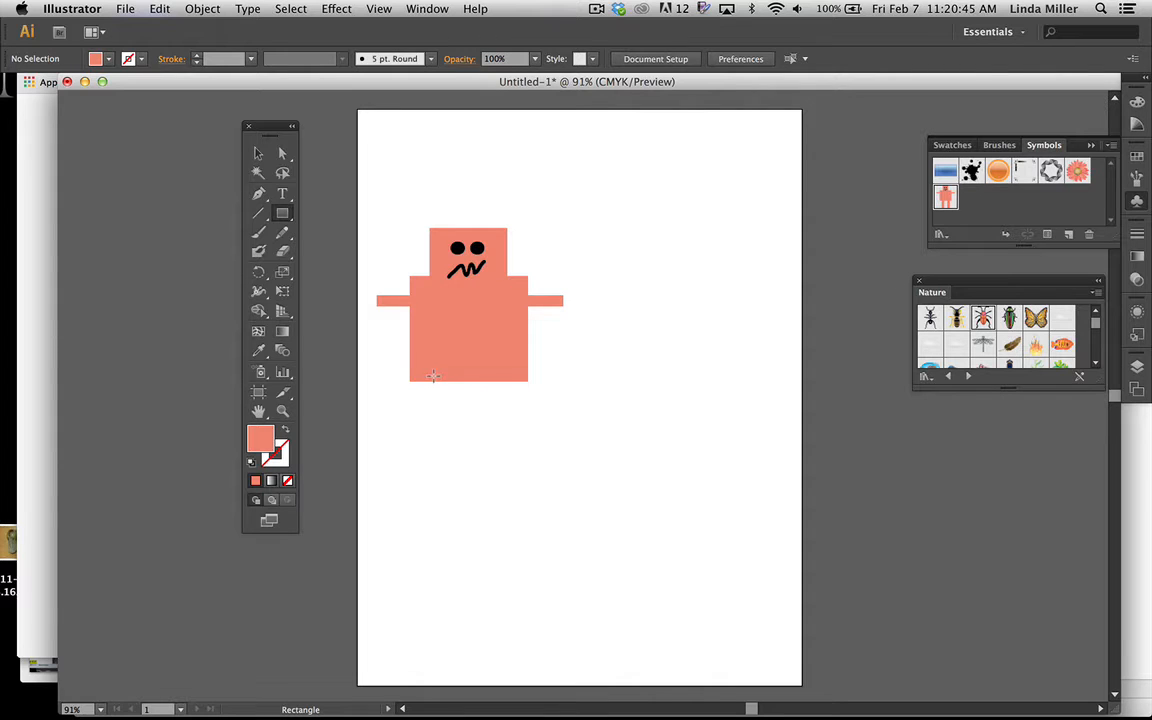
{"action": "left_click_drag", "start_coordinate": [433, 376], "coordinate": [459, 466]}
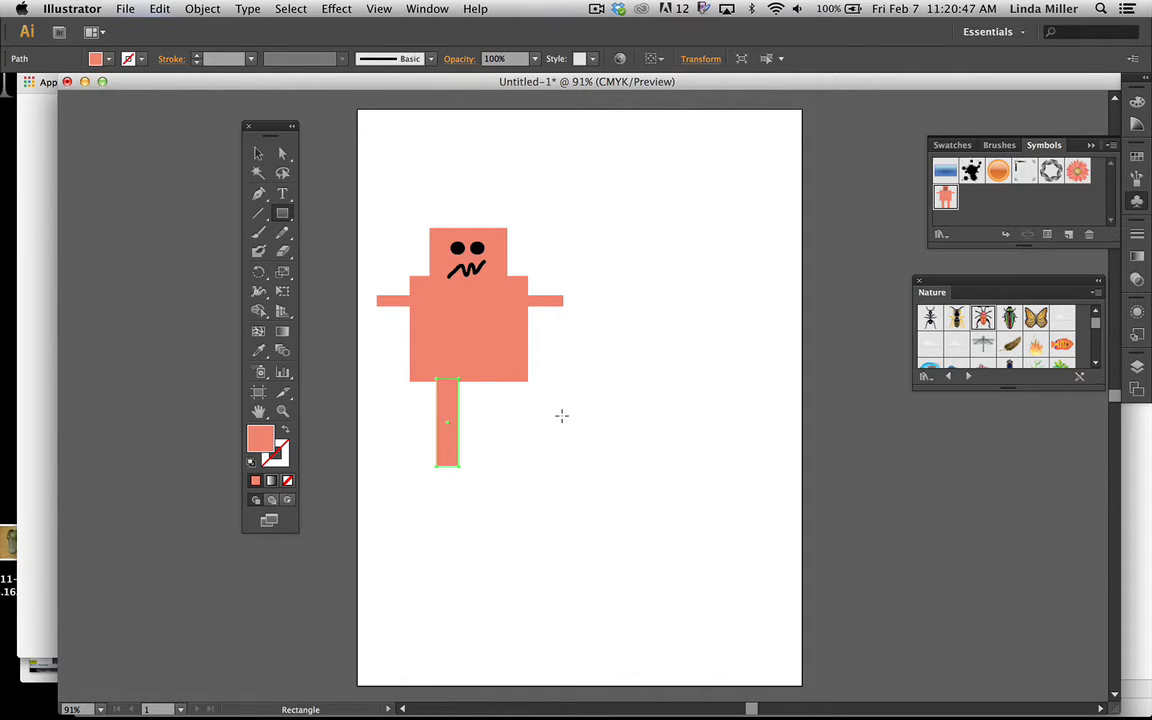
{"action": "left_click", "coordinate": [258, 156]}
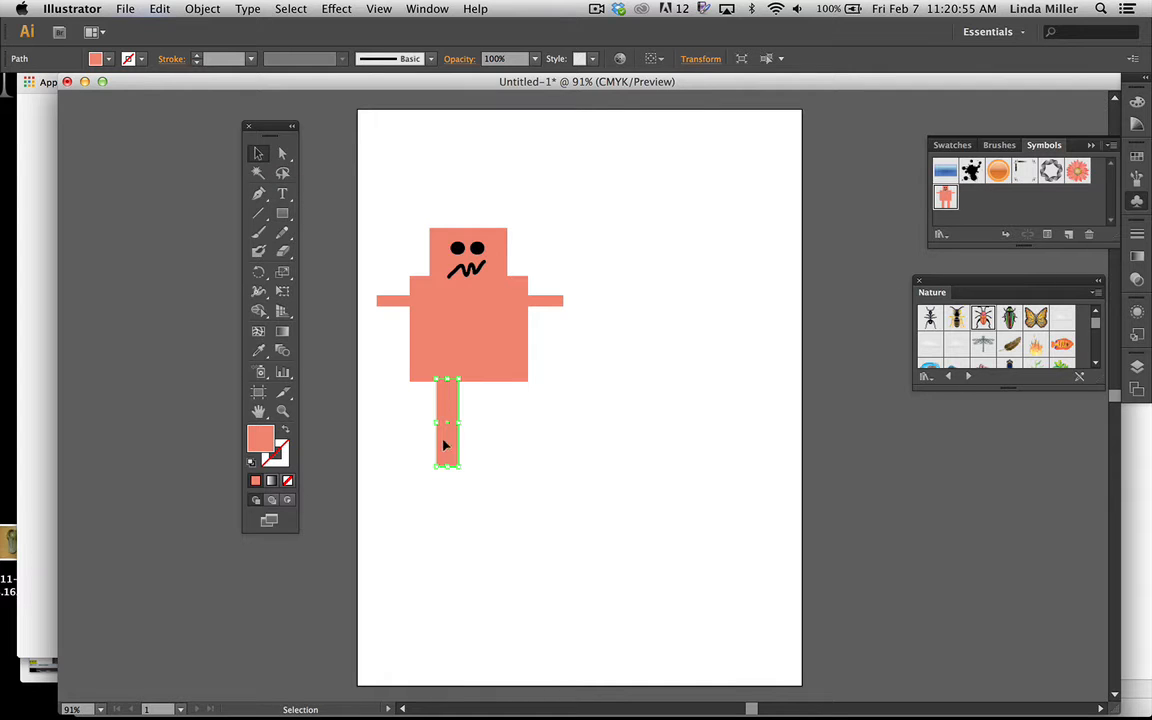
{"action": "left_click_drag", "start_coordinate": [445, 445], "coordinate": [434, 445]}
Turn on Smart Guides for aligning objects on the artboard
{"action": "left_click", "coordinate": [425, 9]}
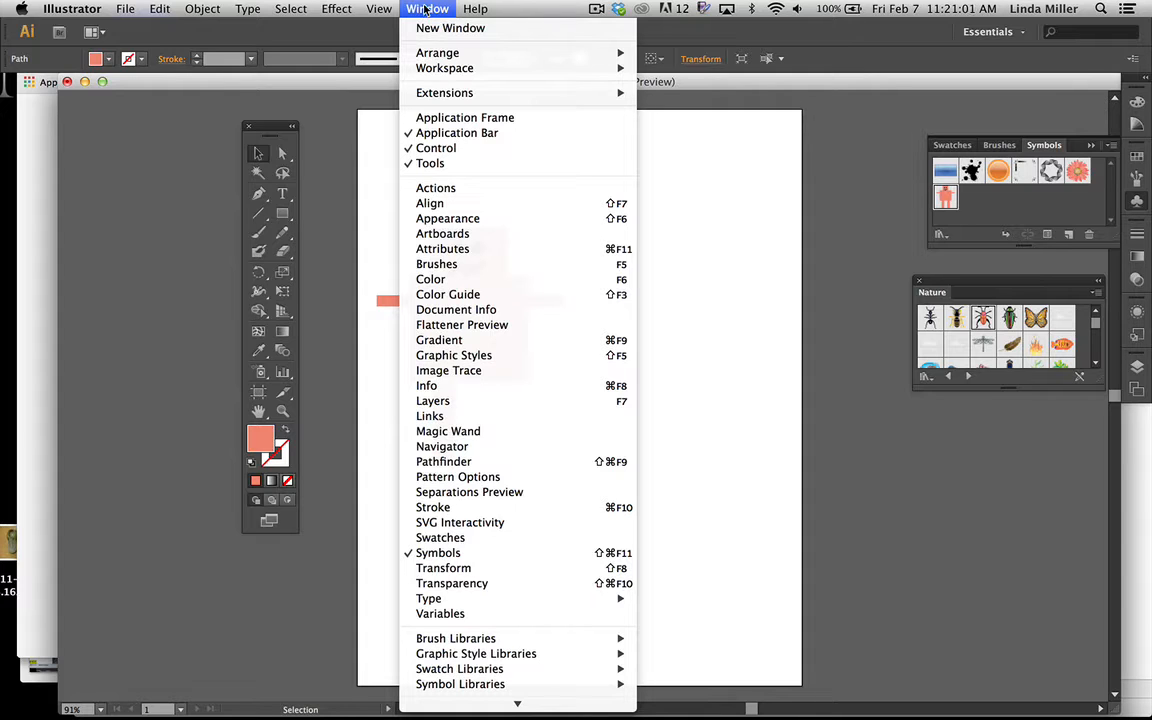
{"action": "mouse_move", "coordinate": [380, 8]}
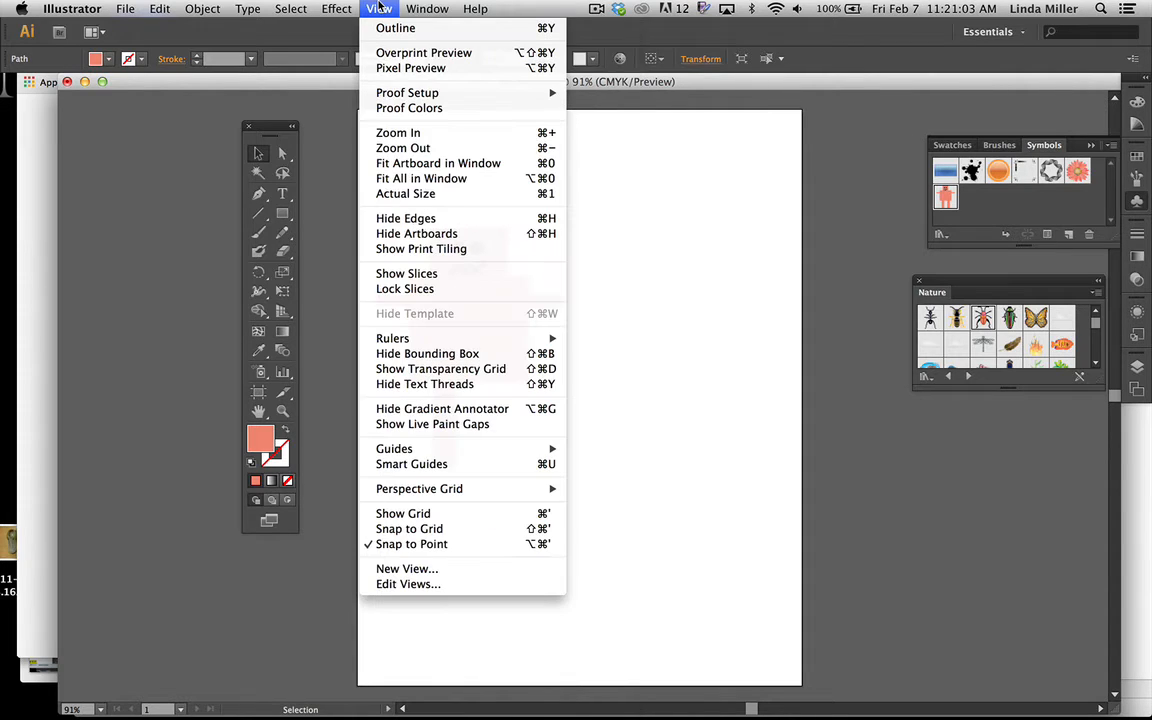
{"action": "mouse_move", "coordinate": [395, 449]}
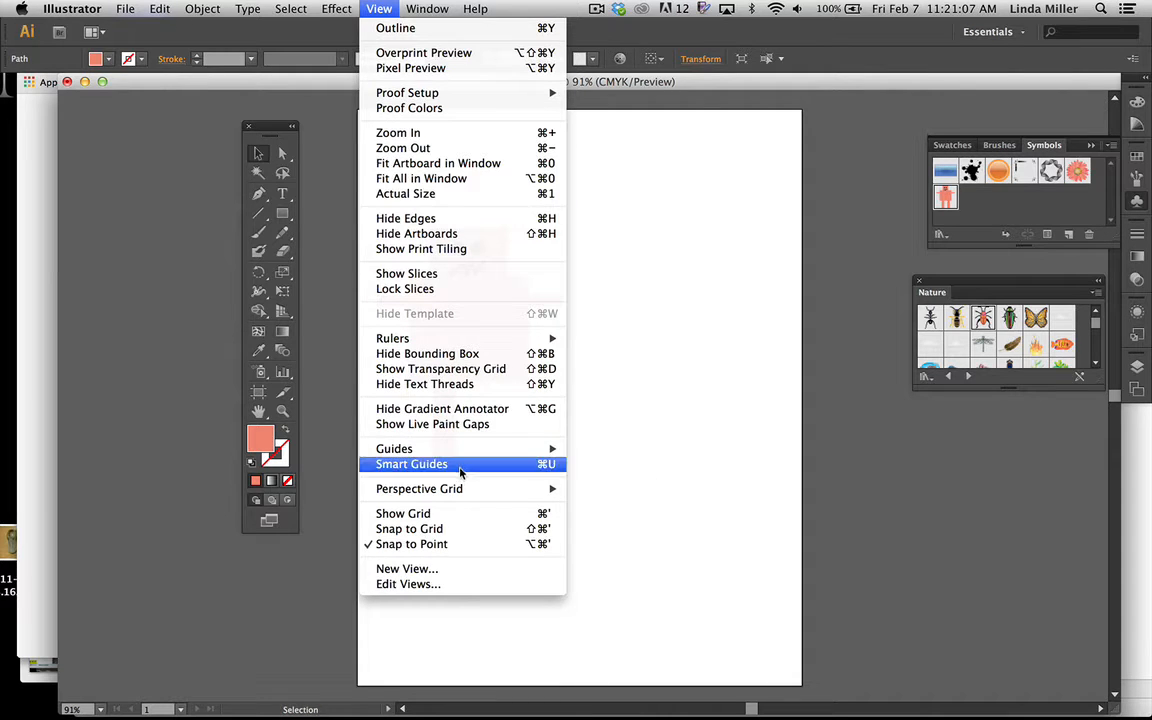
{"action": "left_click", "coordinate": [460, 466]}
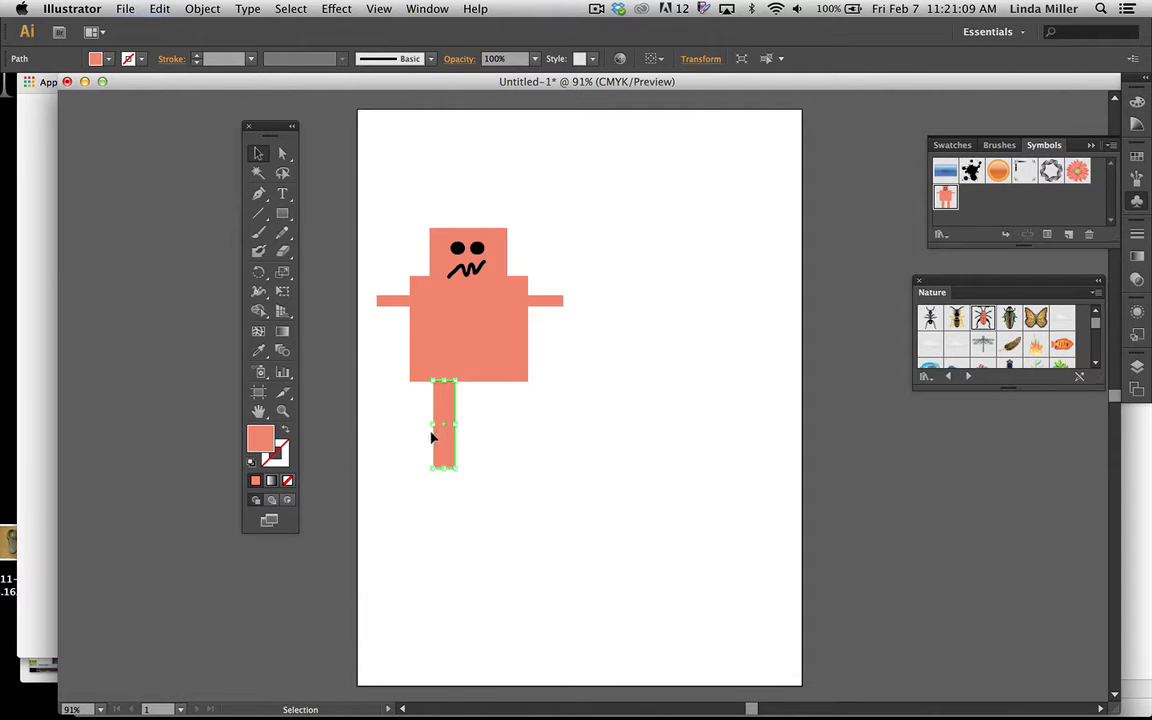
Move the monster's new leg left so it sits near the torso's left edge, with its upper end touching the torso
{"action": "left_click_drag", "start_coordinate": [437, 443], "coordinate": [439, 446]}
{"action": "left_click", "coordinate": [536, 428]}
{"action": "left_click", "coordinate": [442, 400]}
{"action": "left_click_drag", "start_coordinate": [442, 398], "coordinate": [425, 399]}
{"action": "left_click", "coordinate": [506, 432]}
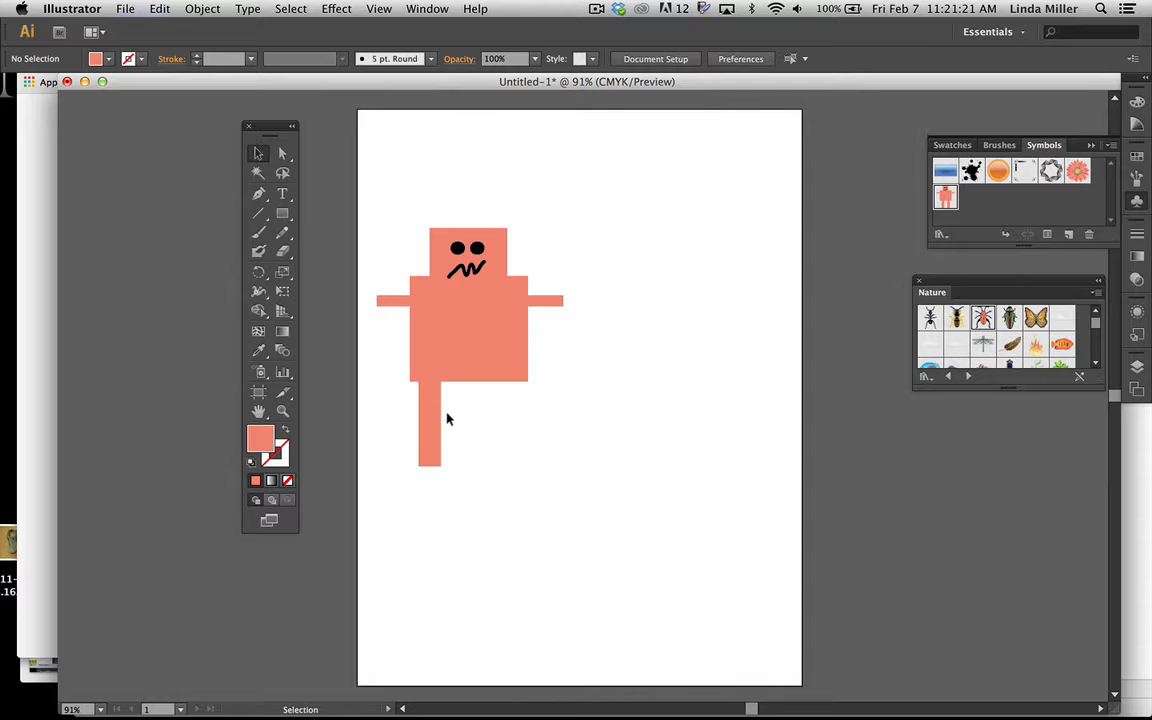
Duplicate the left-hand leg and place the copy under the torso's right side, level with the first leg
{"action": "left_click", "coordinate": [428, 390]}
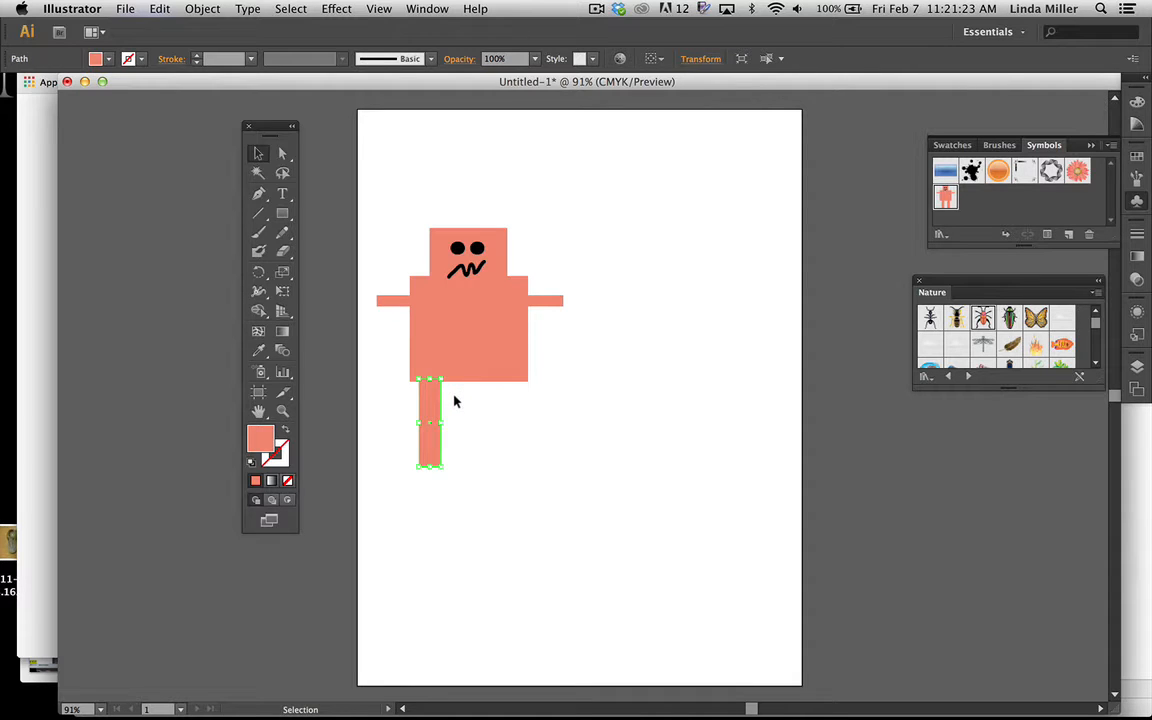
{"action": "left_click", "coordinate": [535, 442]}
{"action": "key", "text": "super+v"}
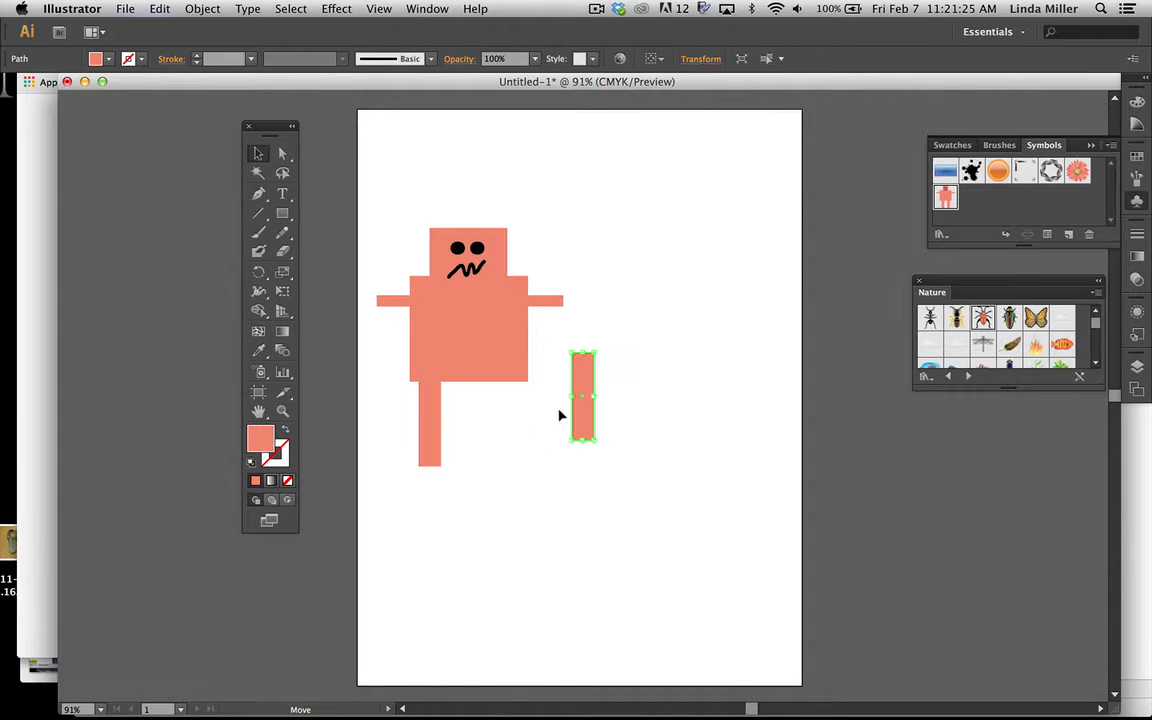
{"action": "left_click_drag", "start_coordinate": [576, 411], "coordinate": [500, 438]}
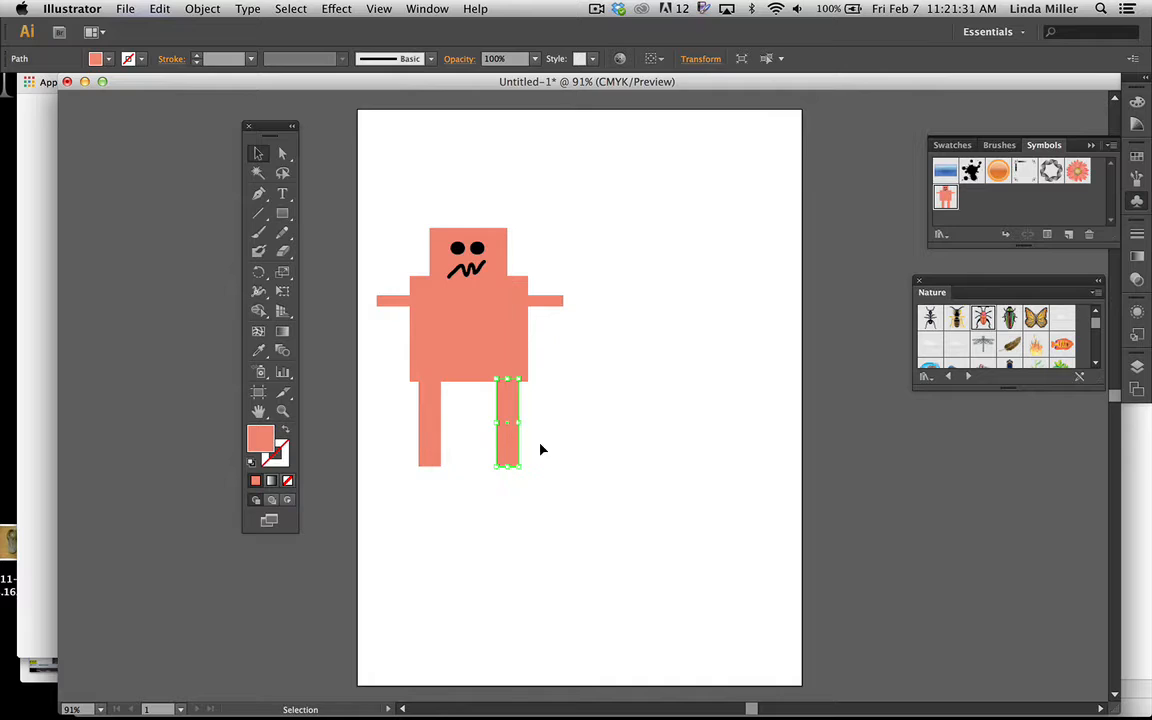
{"action": "left_click", "coordinate": [686, 434]}
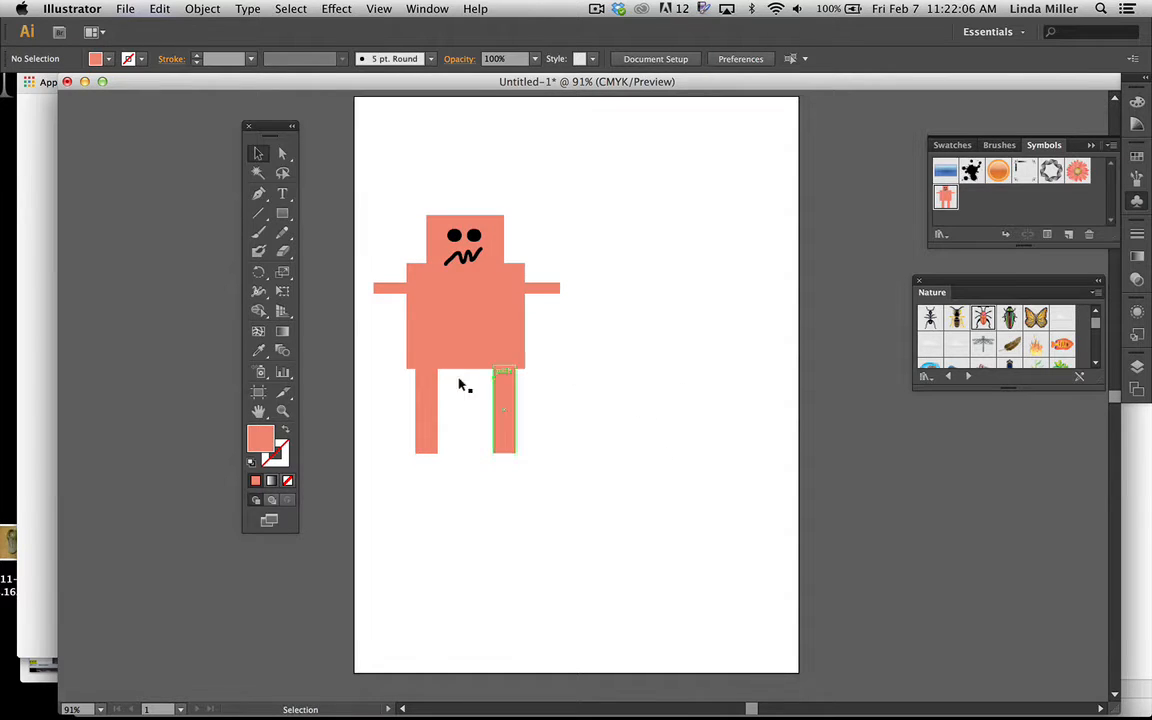
Restore the default fill and stroke, then draw two wavy vertical lines right of the monster: Paintbrush first, Blob Brush for the farther one
{"action": "left_click", "coordinate": [251, 461]}
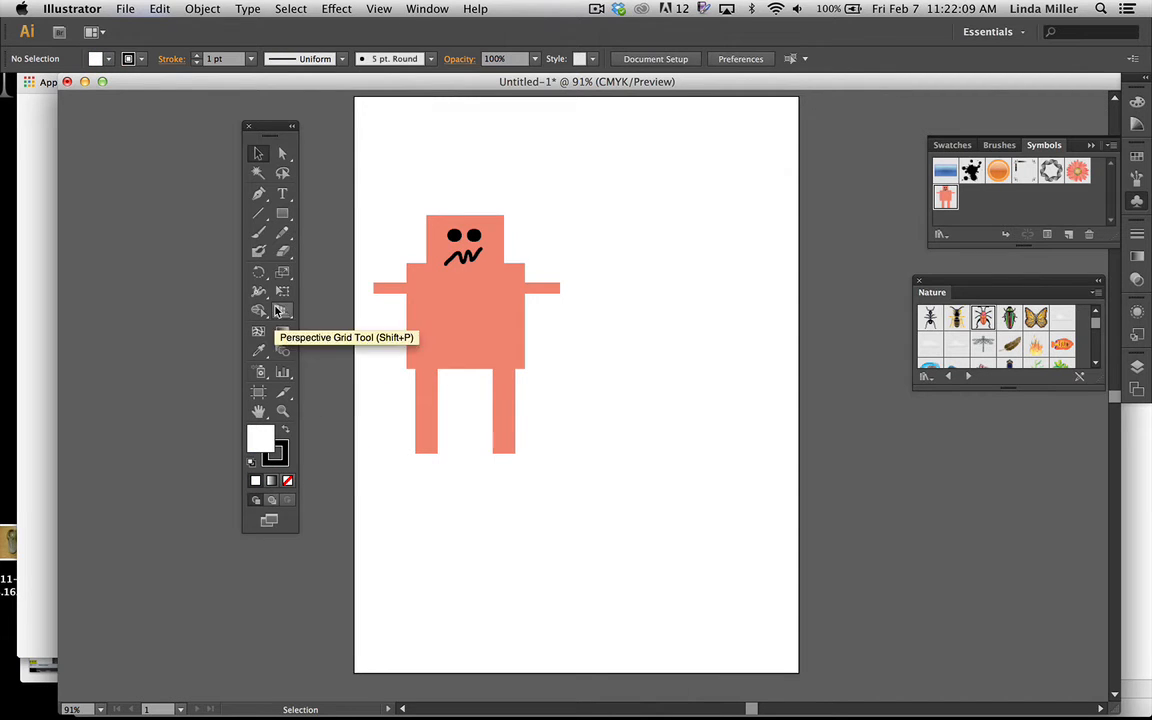
{"action": "left_click", "coordinate": [258, 232]}
{"action": "mouse_move", "coordinate": [632, 195]}
{"action": "left_mouse_down"}
{"action": "mouse_move", "coordinate": [609, 229]}
{"action": "mouse_move", "coordinate": [639, 284]}
{"action": "mouse_move", "coordinate": [604, 358]}
{"action": "mouse_move", "coordinate": [625, 444]}
{"action": "left_mouse_up"}
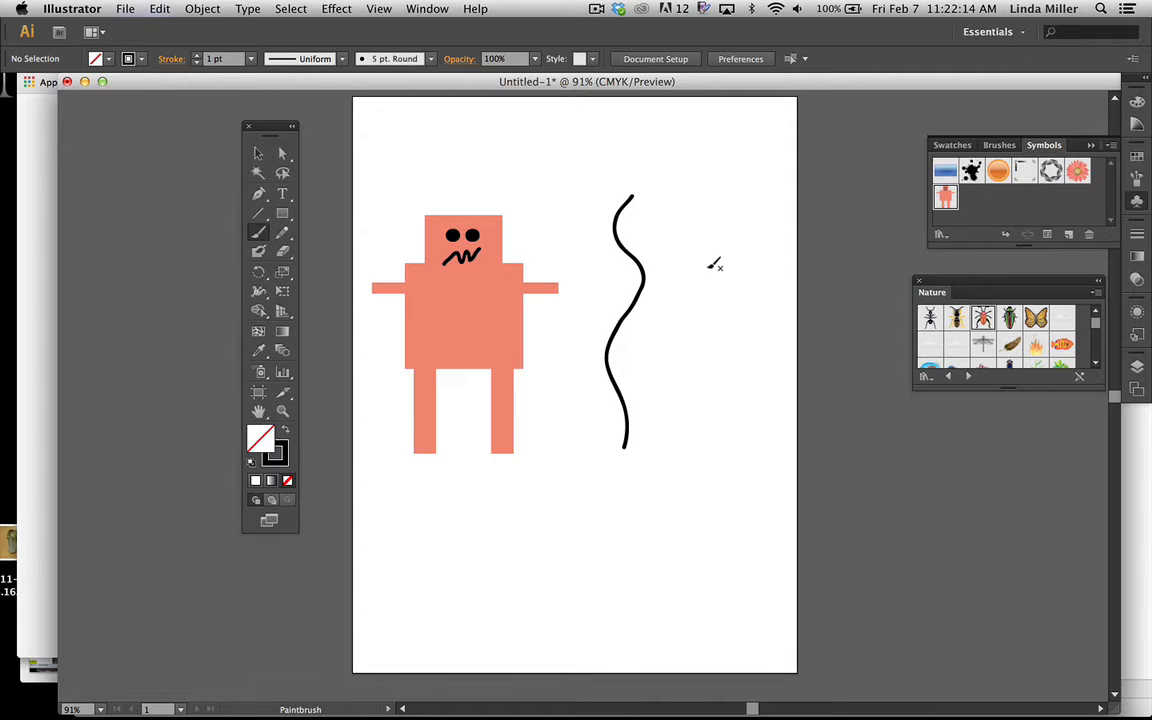
{"action": "left_click", "coordinate": [260, 253]}
{"action": "mouse_move", "coordinate": [733, 187]}
{"action": "left_mouse_down"}
{"action": "mouse_move", "coordinate": [716, 235]}
{"action": "mouse_move", "coordinate": [743, 268]}
{"action": "mouse_move", "coordinate": [715, 318]}
{"action": "mouse_move", "coordinate": [708, 451]}
{"action": "left_mouse_up"}
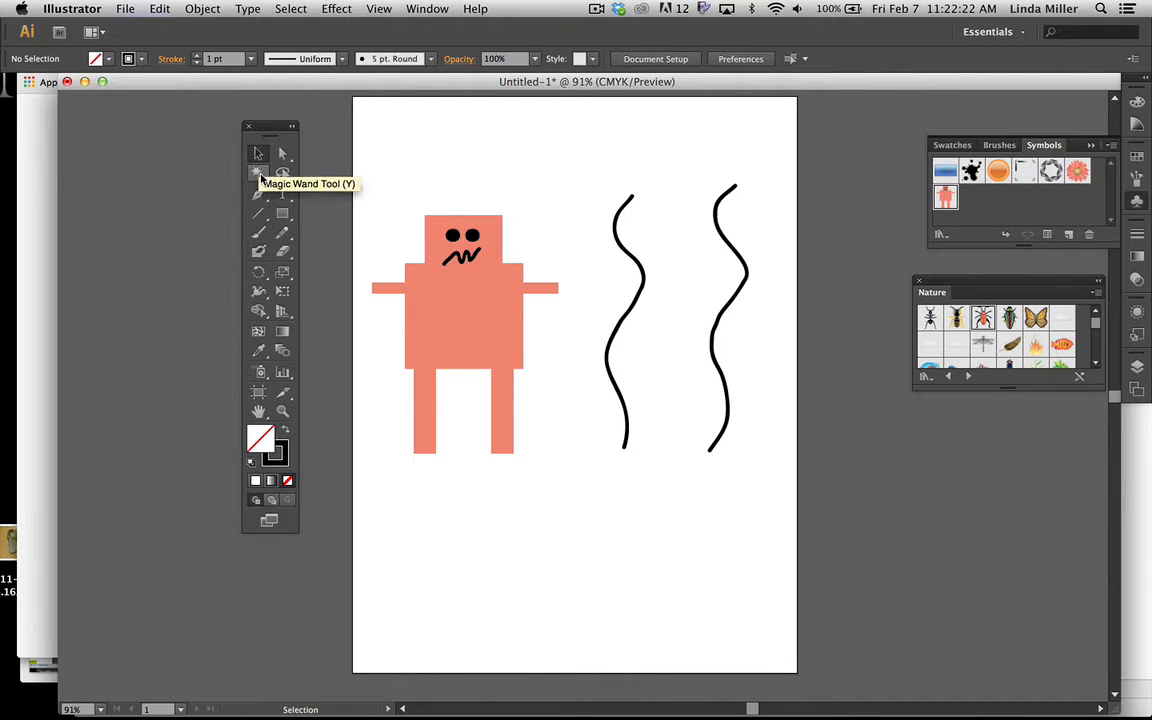
Examine the anchor points of the Paintbrush line and the Blob Brush line up close to compare their path structure
{"action": "left_click", "coordinate": [282, 411]}
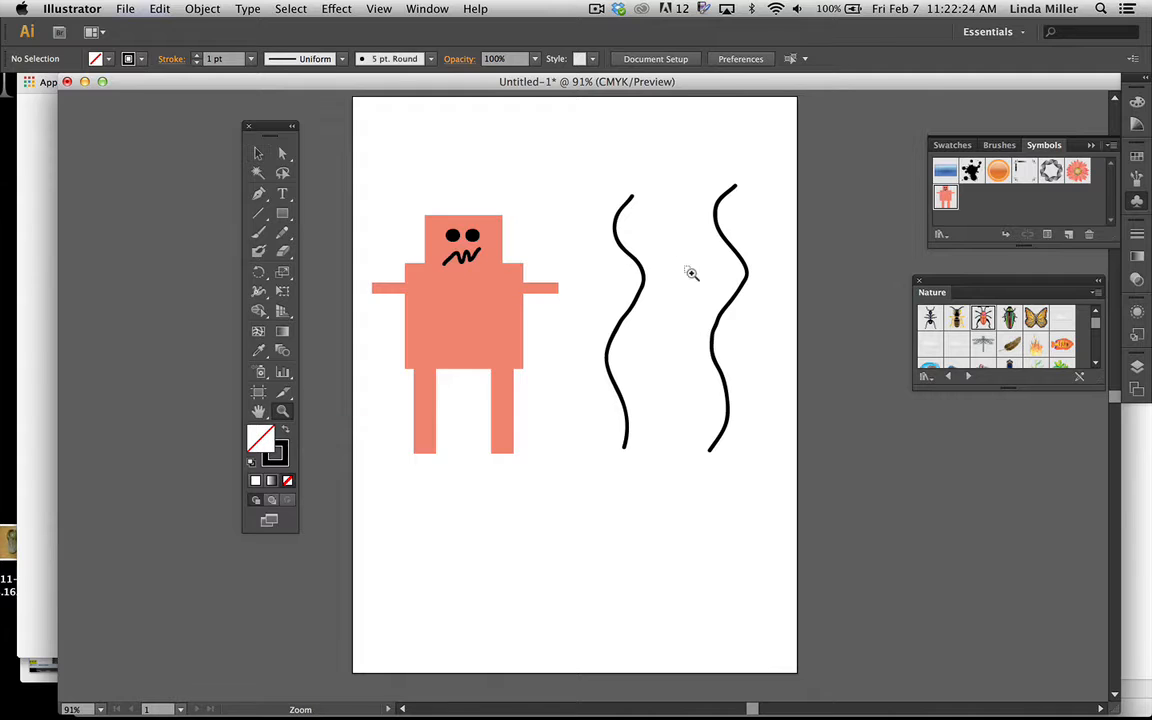
{"action": "mouse_move", "coordinate": [686, 264]}
{"action": "left_mouse_down"}
{"action": "mouse_move", "coordinate": [720, 296]}
{"action": "mouse_move", "coordinate": [820, 508]}
{"action": "left_mouse_up"}
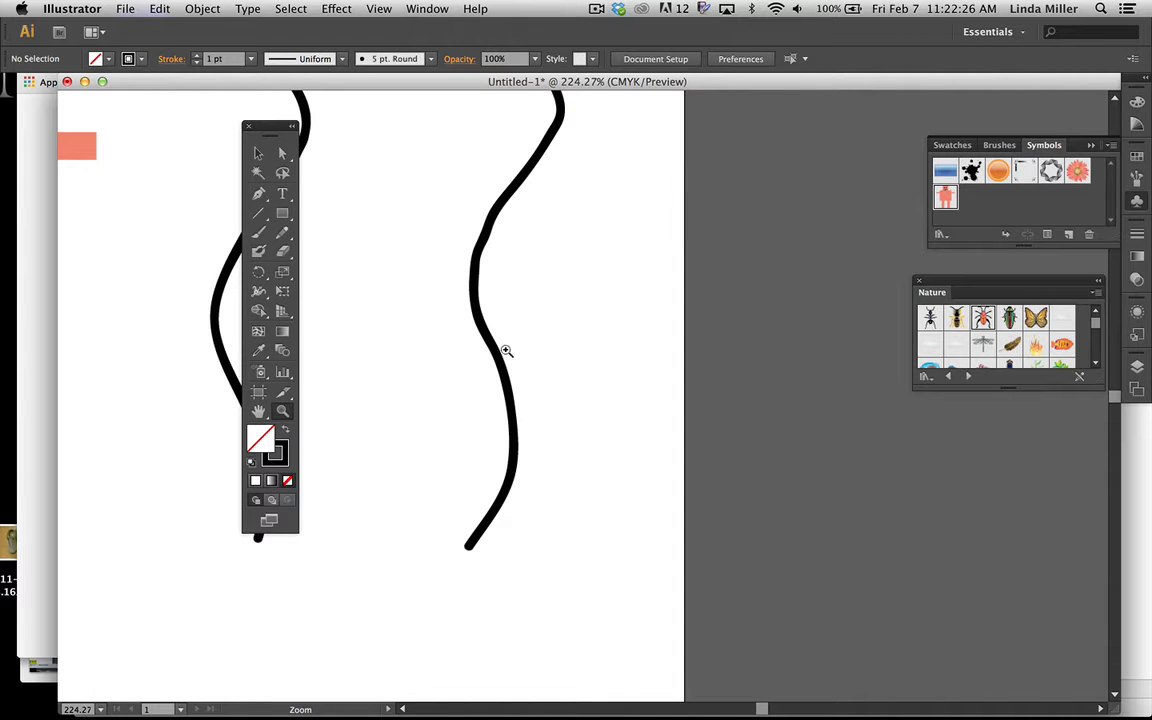
{"action": "left_click_drag", "start_coordinate": [480, 348], "coordinate": [650, 355]}
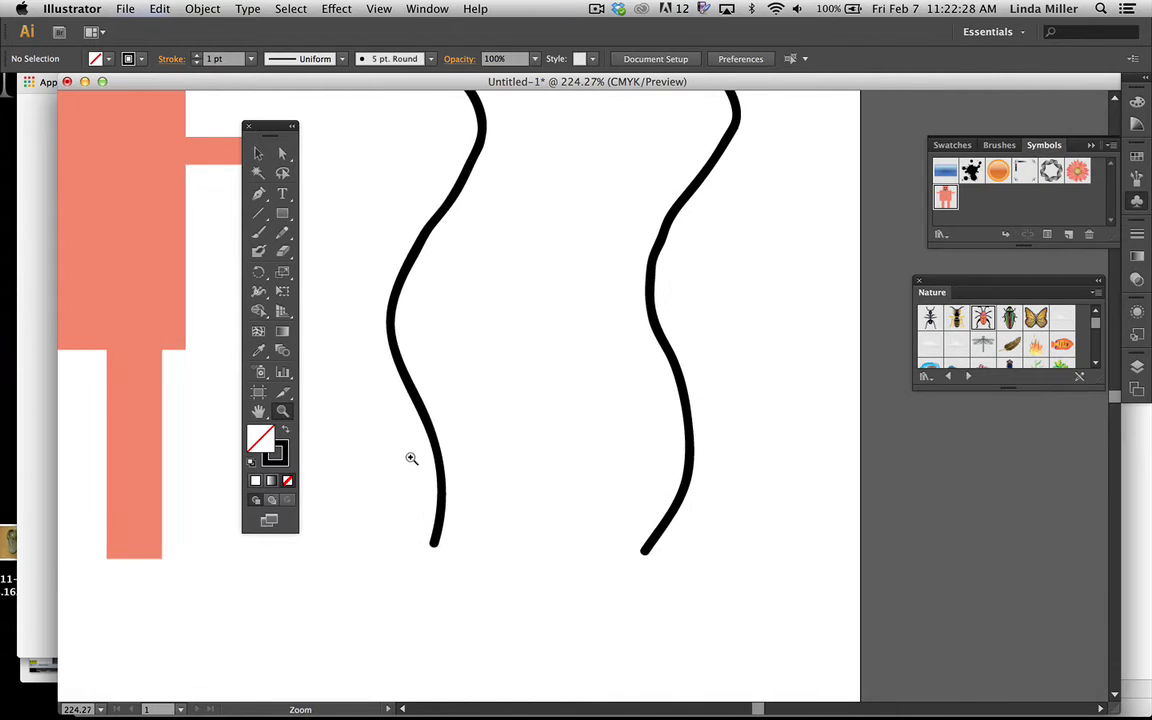
{"action": "left_click", "coordinate": [281, 153]}
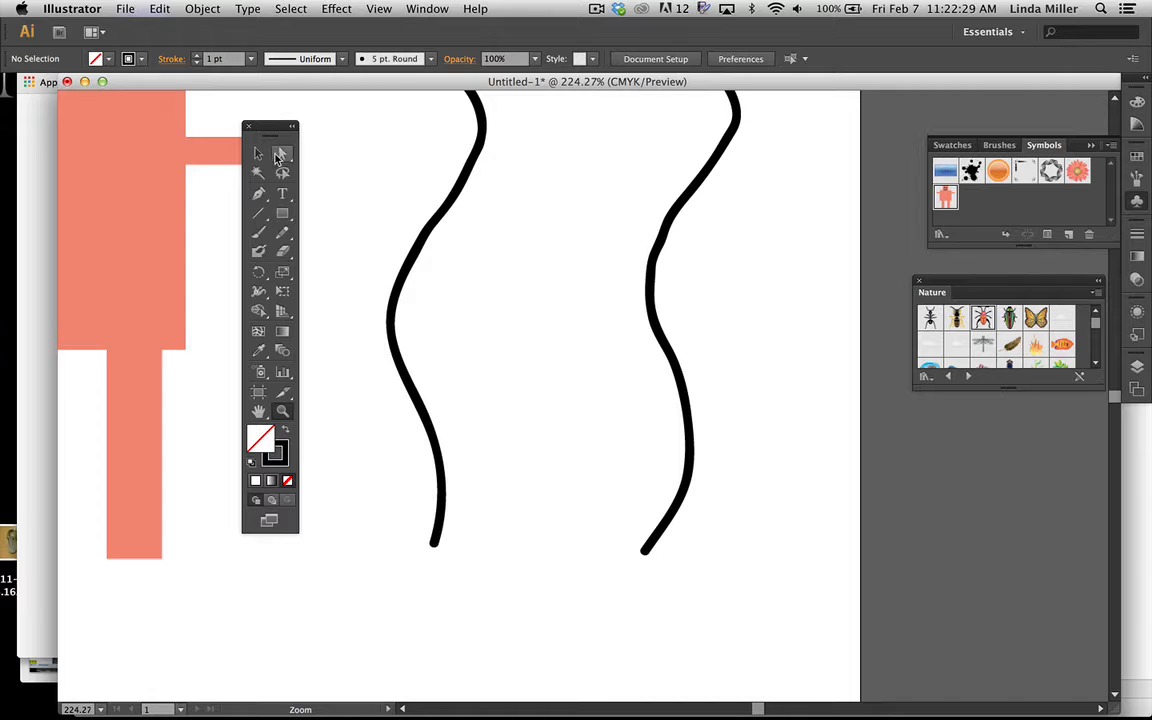
{"action": "left_click", "coordinate": [441, 508]}
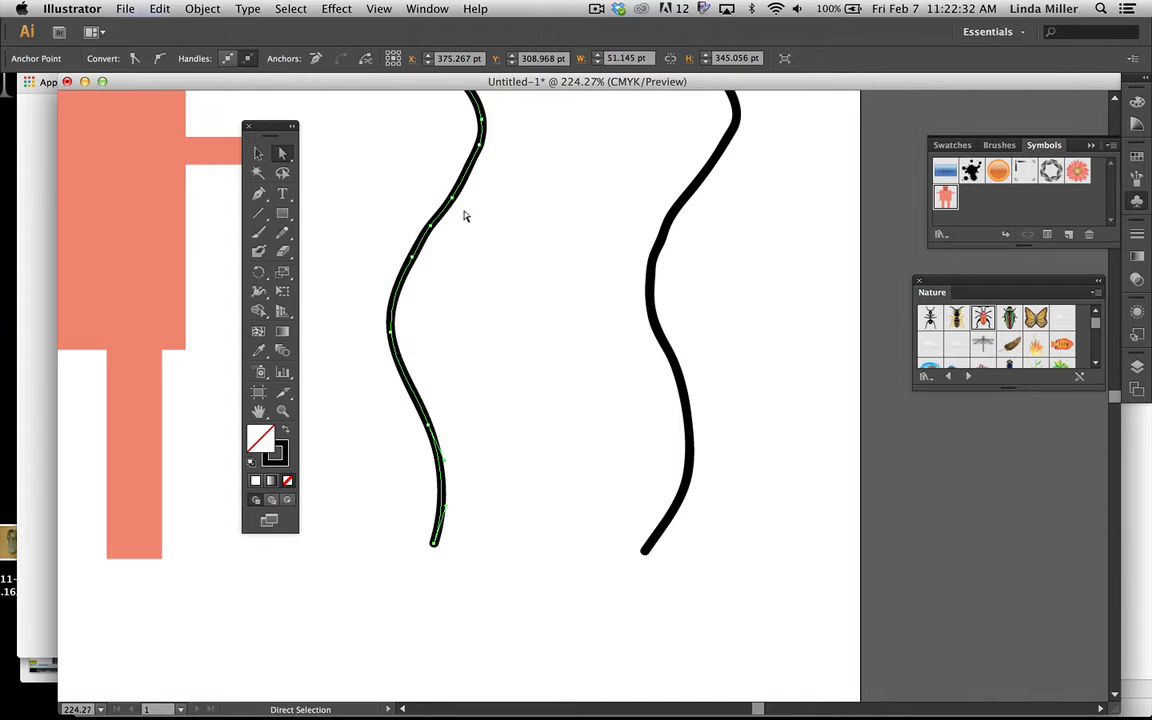
{"action": "left_click", "coordinate": [664, 525]}
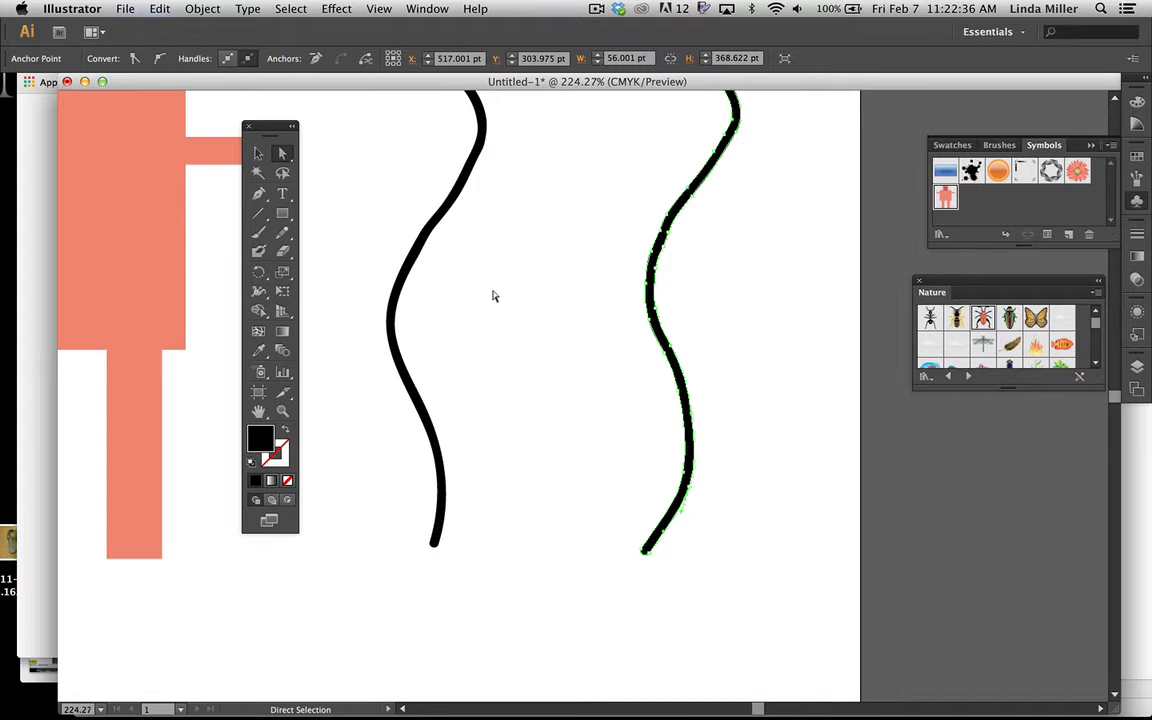
Handwrite the label "brush" with the Paintbrush tool across the lower part of the Paintbrush line
{"action": "left_click", "coordinate": [258, 231]}
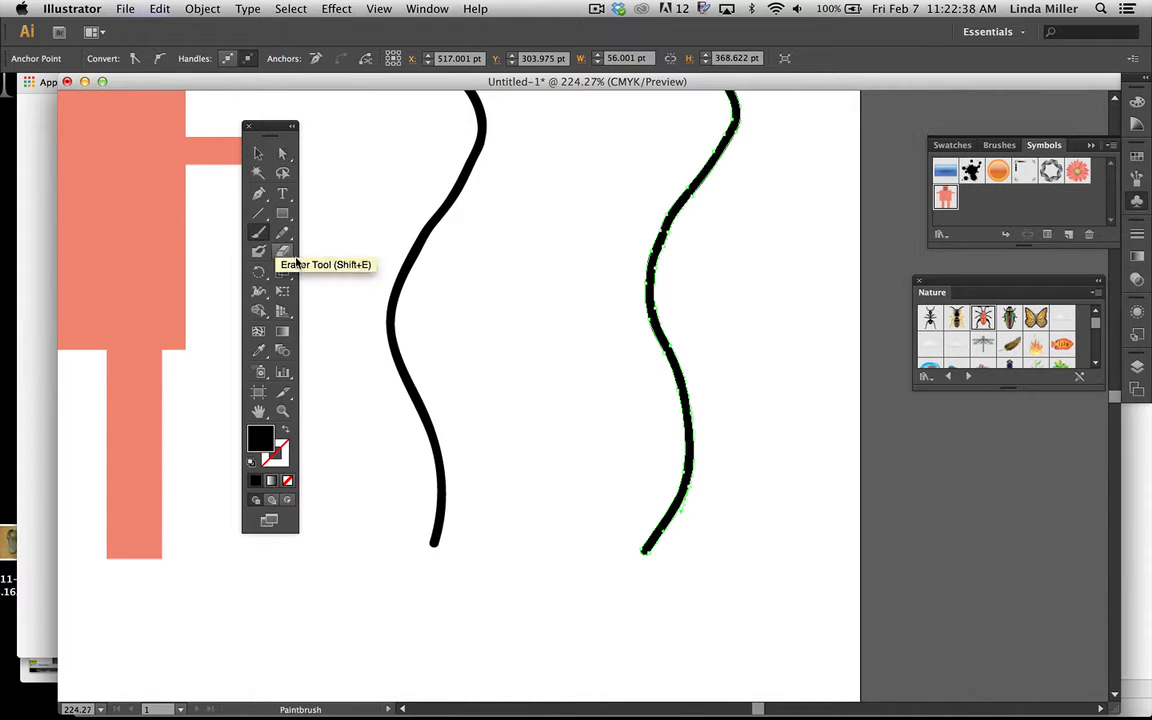
{"action": "mouse_move", "coordinate": [329, 424]}
{"action": "left_mouse_down"}
{"action": "mouse_move", "coordinate": [337, 375]}
{"action": "mouse_move", "coordinate": [333, 420]}
{"action": "mouse_move", "coordinate": [343, 412]}
{"action": "mouse_move", "coordinate": [358, 425]}
{"action": "mouse_move", "coordinate": [330, 452]}
{"action": "left_mouse_up"}
{"action": "mouse_move", "coordinate": [378, 400]}
{"action": "left_mouse_down"}
{"action": "mouse_move", "coordinate": [412, 409]}
{"action": "mouse_move", "coordinate": [443, 409]}
{"action": "mouse_move", "coordinate": [442, 398]}
{"action": "mouse_move", "coordinate": [466, 438]}
{"action": "left_mouse_up"}
{"action": "mouse_move", "coordinate": [496, 381]}
{"action": "left_mouse_down"}
{"action": "mouse_move", "coordinate": [502, 416]}
{"action": "mouse_move", "coordinate": [474, 428]}
{"action": "left_mouse_up"}
{"action": "mouse_move", "coordinate": [510, 336]}
{"action": "left_mouse_down"}
{"action": "mouse_move", "coordinate": [522, 421]}
{"action": "mouse_move", "coordinate": [545, 371]}
{"action": "mouse_move", "coordinate": [580, 447]}
{"action": "left_mouse_up"}
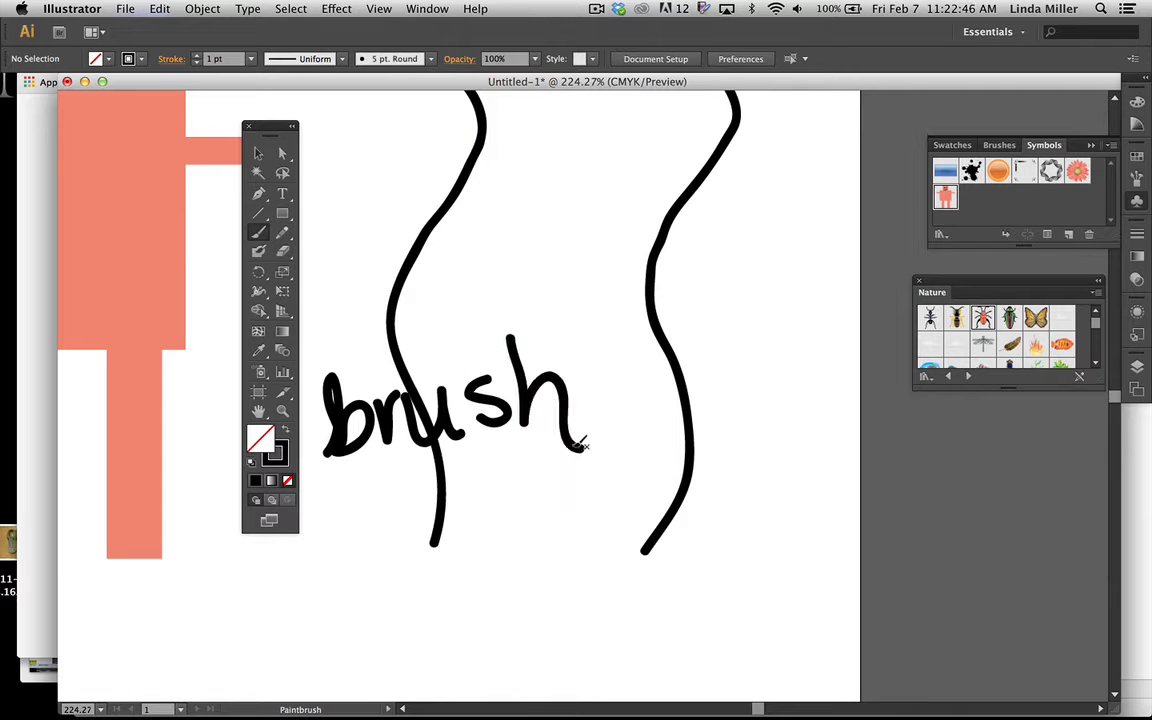
Handwrite the label "blob" with the Paintbrush tool over the upper part of the Blob Brush line
{"action": "left_click_drag", "start_coordinate": [612, 154], "coordinate": [619, 246]}
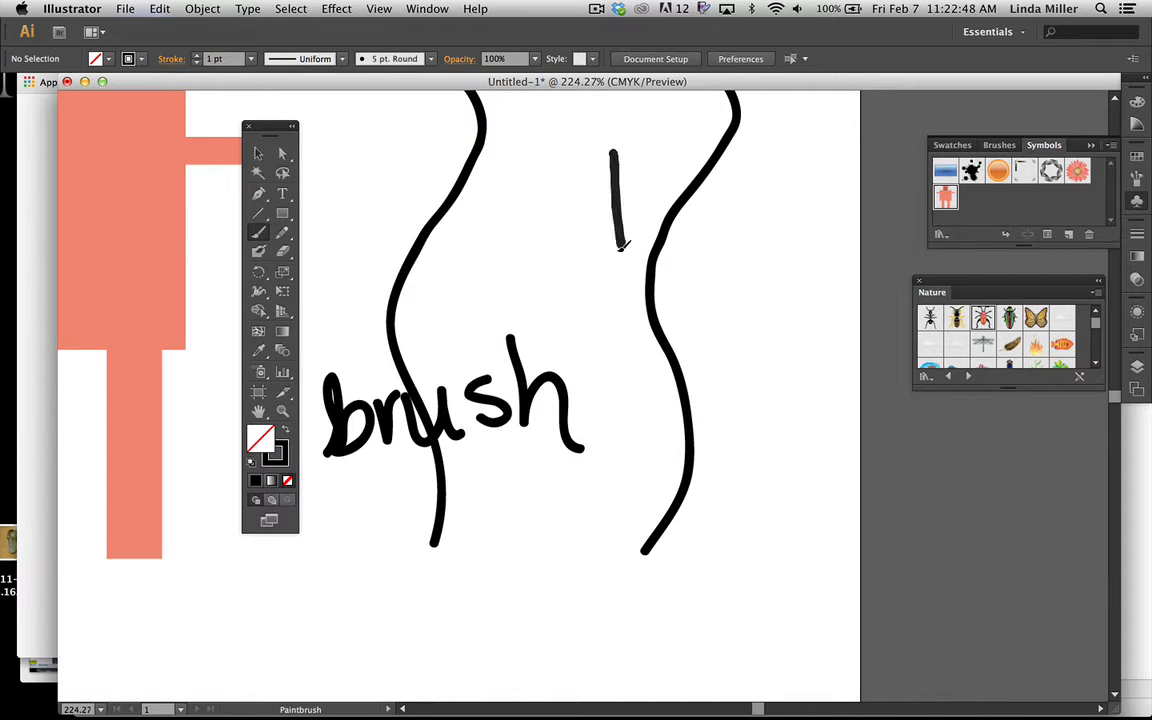
{"action": "left_click_drag", "start_coordinate": [614, 202], "coordinate": [598, 230]}
{"action": "left_click_drag", "start_coordinate": [652, 158], "coordinate": [655, 244]}
{"action": "mouse_move", "coordinate": [705, 175]}
{"action": "left_mouse_down"}
{"action": "mouse_move", "coordinate": [723, 219]}
{"action": "mouse_move", "coordinate": [677, 187]}
{"action": "mouse_move", "coordinate": [736, 254]}
{"action": "mouse_move", "coordinate": [784, 198]}
{"action": "mouse_move", "coordinate": [676, 257]}
{"action": "left_mouse_up"}
Compare the single path of the Paintbrush line with the outlined shape of the Blob Brush line using Direct Selection
{"action": "left_click", "coordinate": [282, 154]}
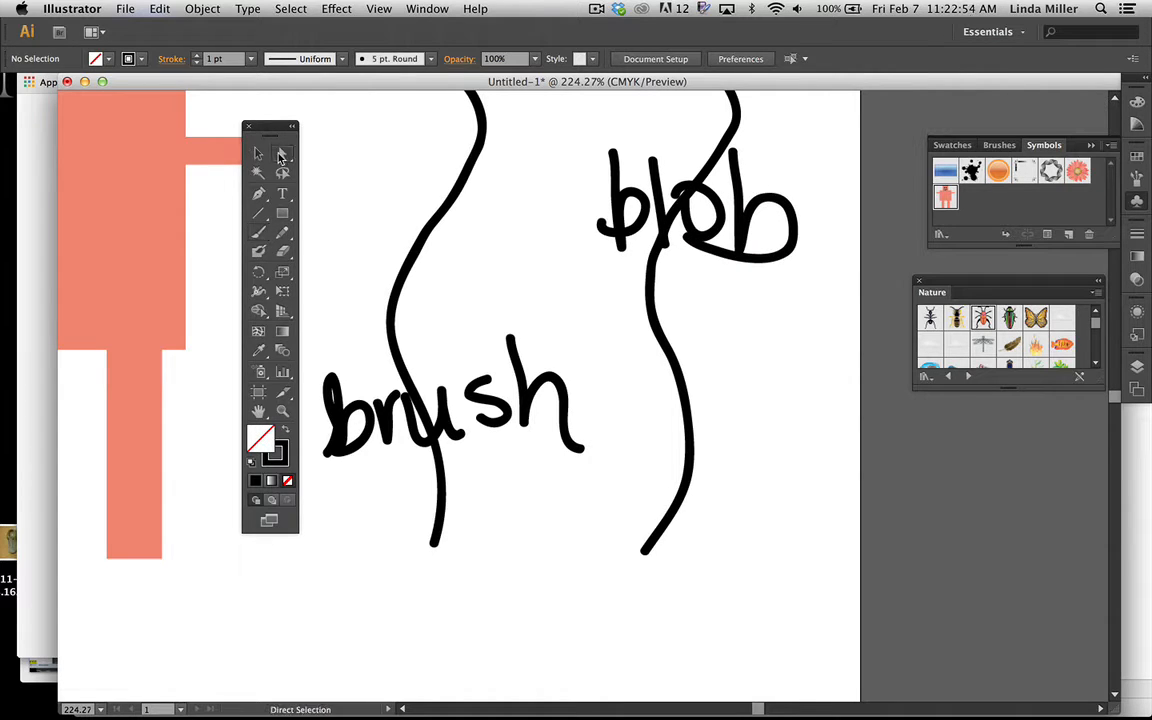
{"action": "left_click", "coordinate": [423, 247]}
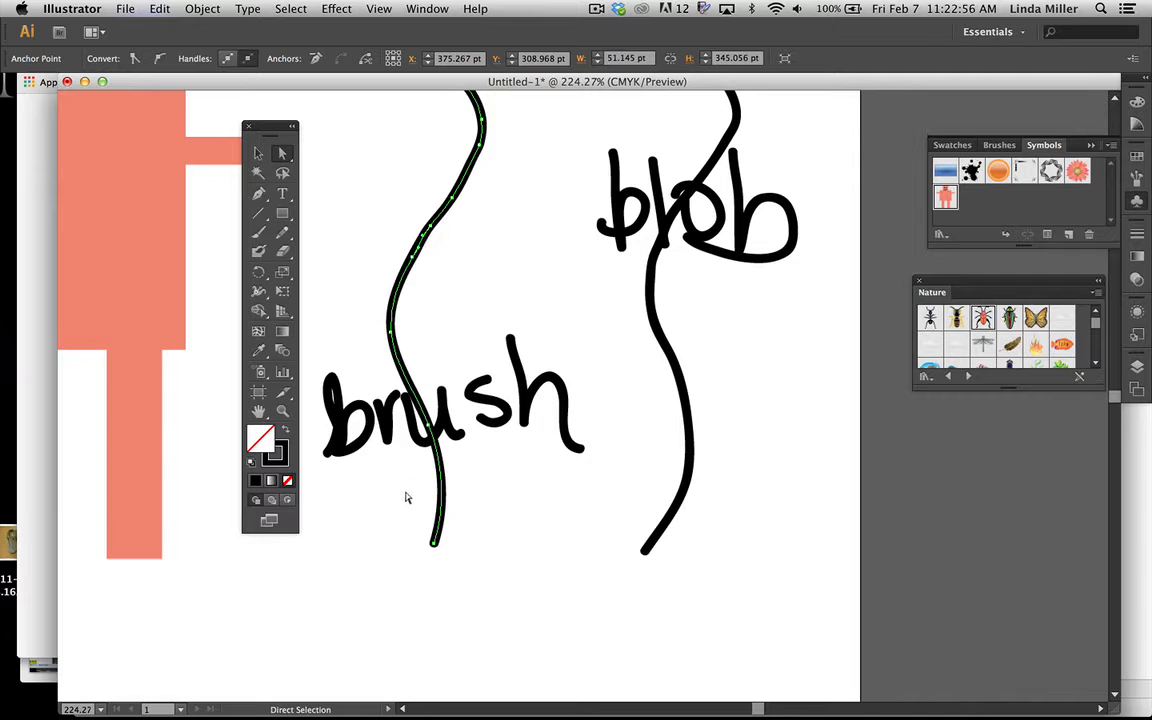
{"action": "left_click", "coordinate": [655, 255]}
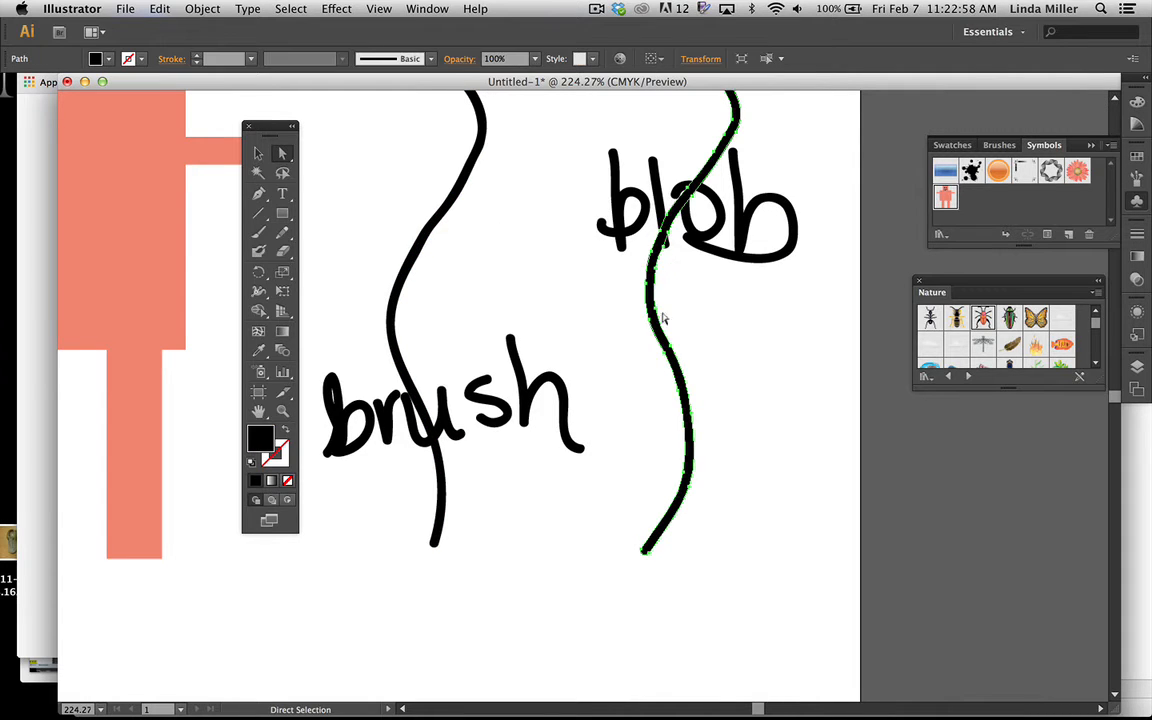
Shift the whole Blob Brush line slightly to the right with Direct Selection
{"action": "mouse_move", "coordinate": [688, 413]}
{"action": "left_mouse_down"}
{"action": "mouse_move", "coordinate": [717, 406]}
{"action": "mouse_move", "coordinate": [693, 412]}
{"action": "left_mouse_up"}
{"action": "left_click", "coordinate": [714, 457]}
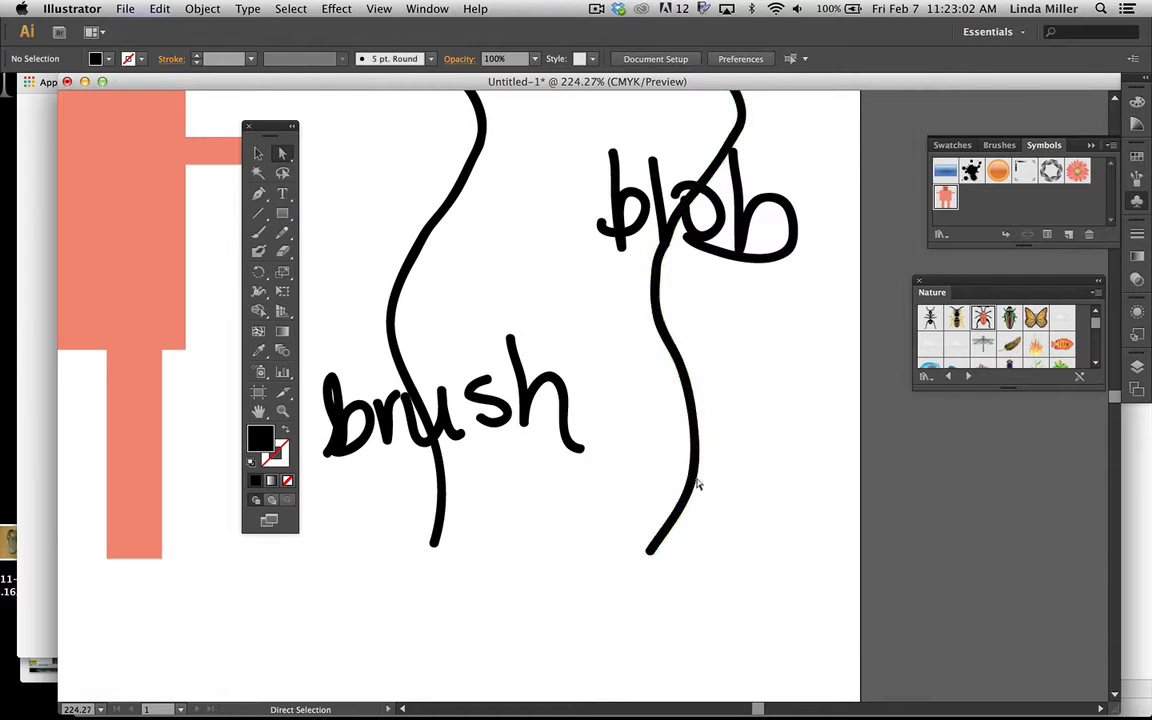
{"action": "left_click", "coordinate": [695, 493]}
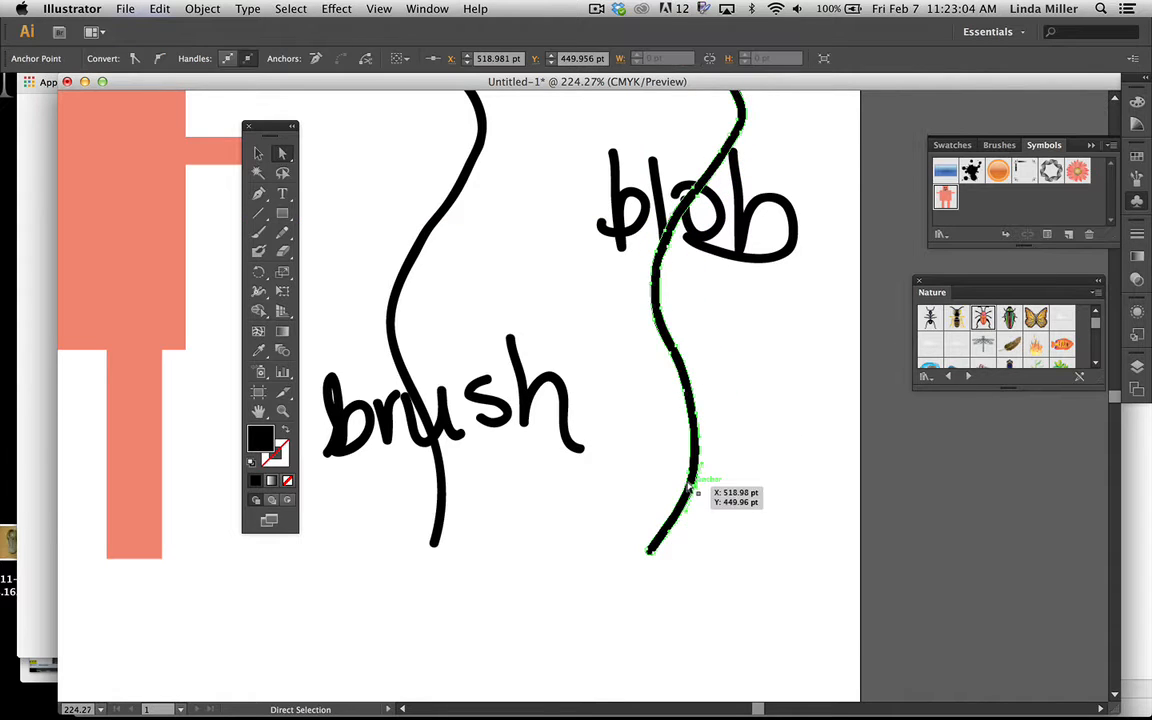
{"action": "left_click", "coordinate": [734, 494]}
{"action": "left_click", "coordinate": [692, 491]}
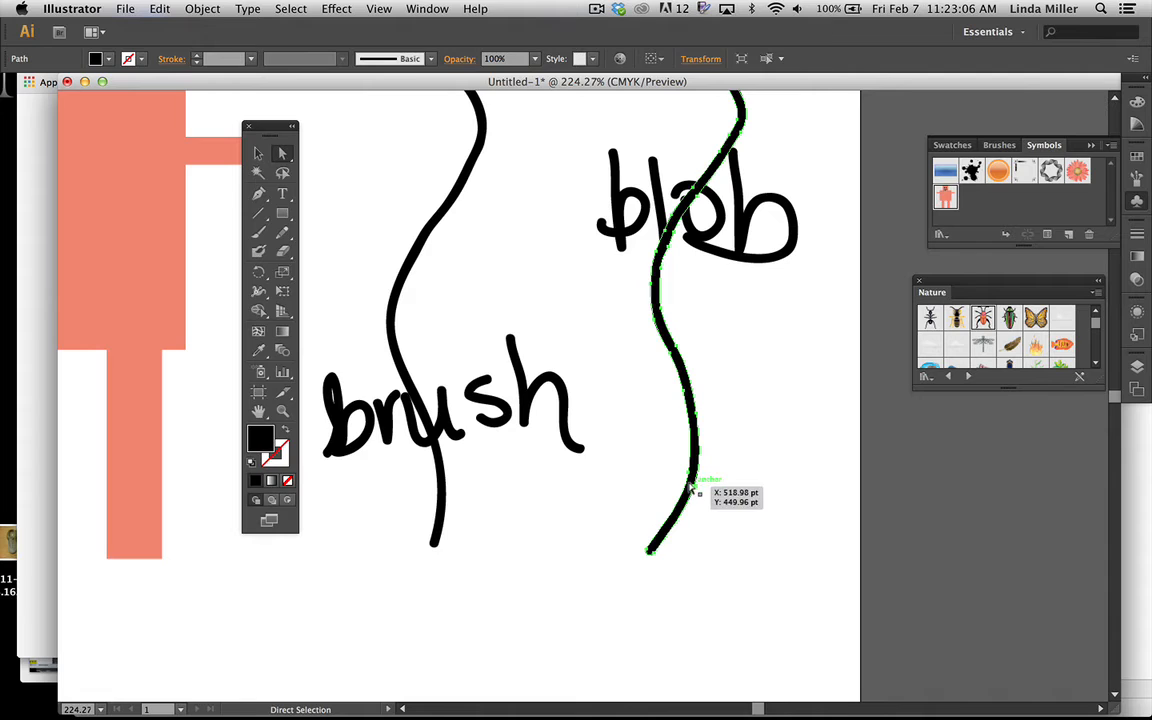
{"action": "mouse_move", "coordinate": [695, 489]}
{"action": "left_mouse_down"}
{"action": "mouse_move", "coordinate": [717, 491]}
{"action": "mouse_move", "coordinate": [699, 486]}
{"action": "left_mouse_up"}
{"action": "left_click", "coordinate": [717, 486]}
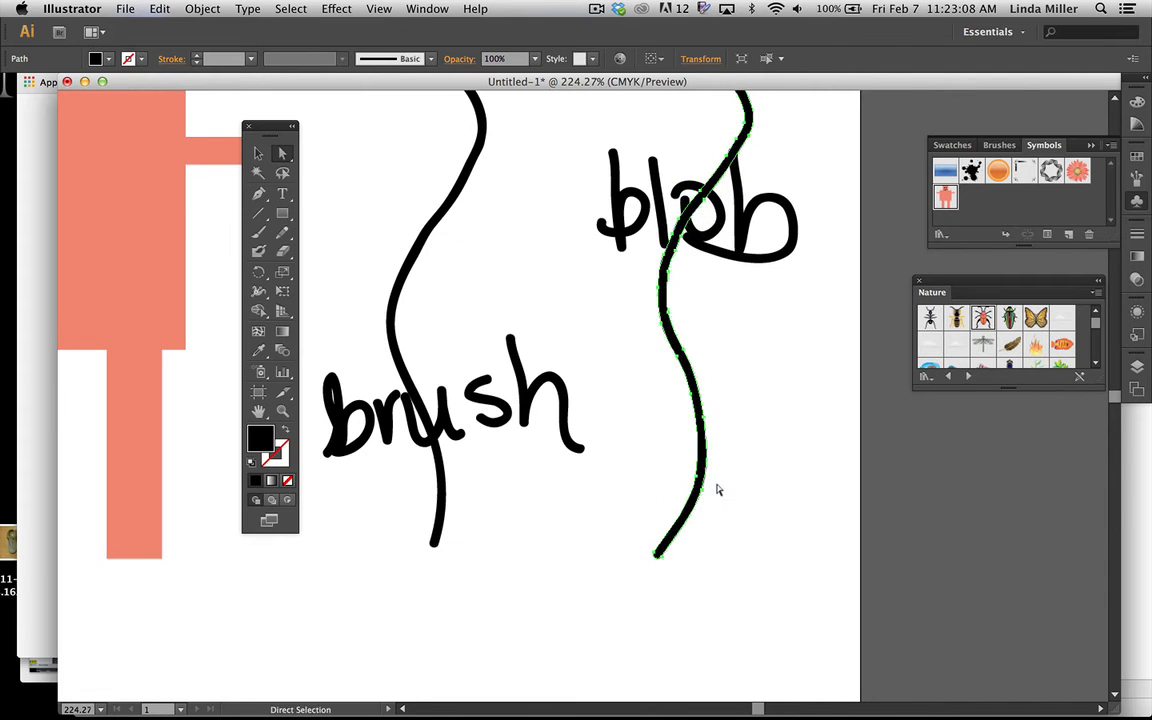
Pull two opposite edge anchors near the lower end of the Blob Brush line outward to swell it into a bulge
{"action": "left_click", "coordinate": [698, 489]}
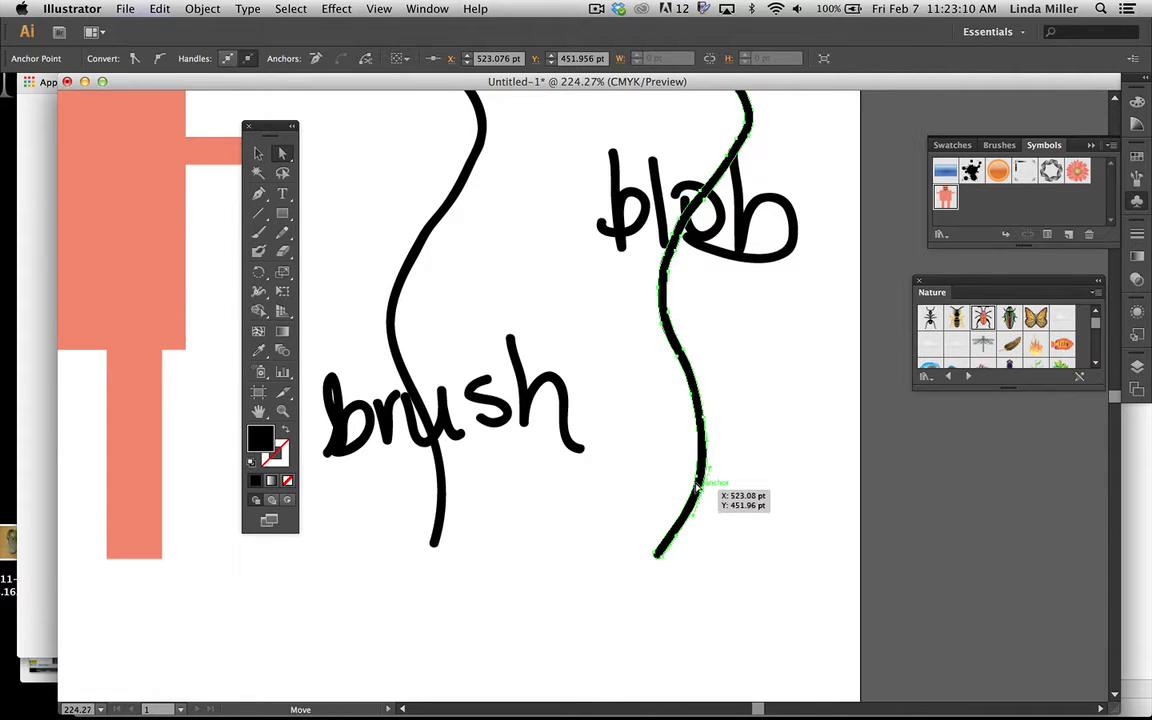
{"action": "left_click_drag", "start_coordinate": [698, 489], "coordinate": [750, 505]}
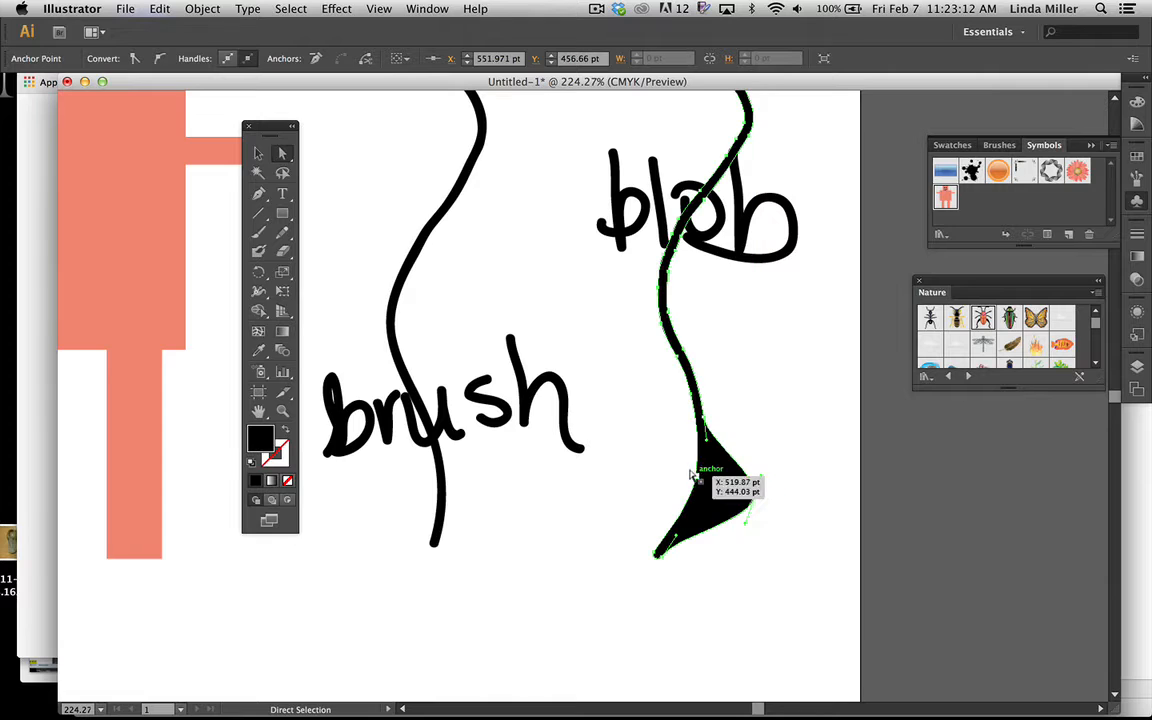
{"action": "left_click_drag", "start_coordinate": [707, 471], "coordinate": [641, 471]}
Reshape the Paintbrush line by pulling its lower anchor up to the right and its middle anchor out to the left
{"action": "left_click", "coordinate": [438, 460]}
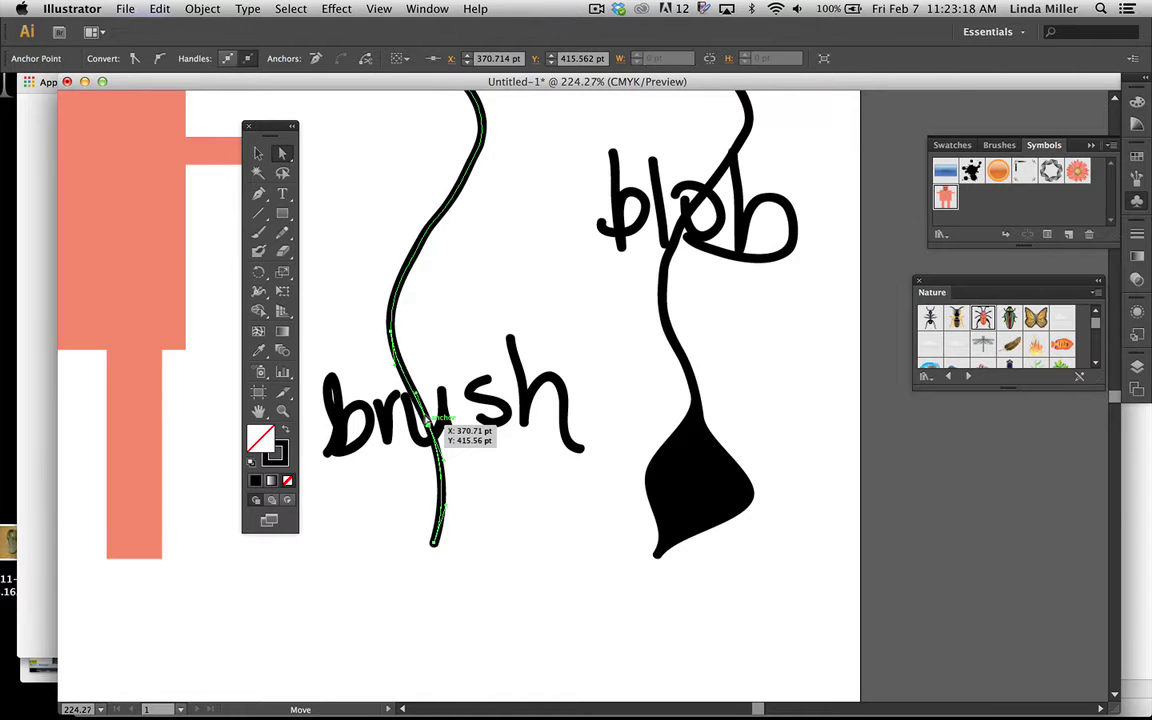
{"action": "left_click_drag", "start_coordinate": [440, 427], "coordinate": [462, 396]}
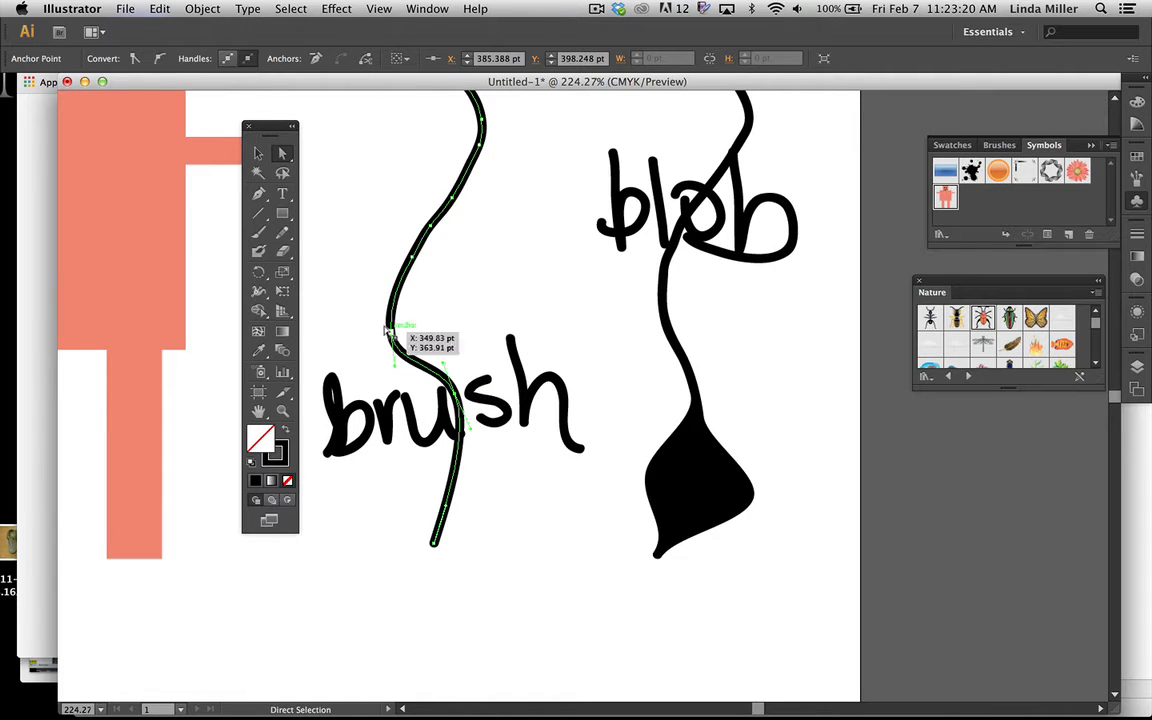
{"action": "left_click_drag", "start_coordinate": [380, 327], "coordinate": [345, 330]}
{"action": "left_click", "coordinate": [503, 278]}
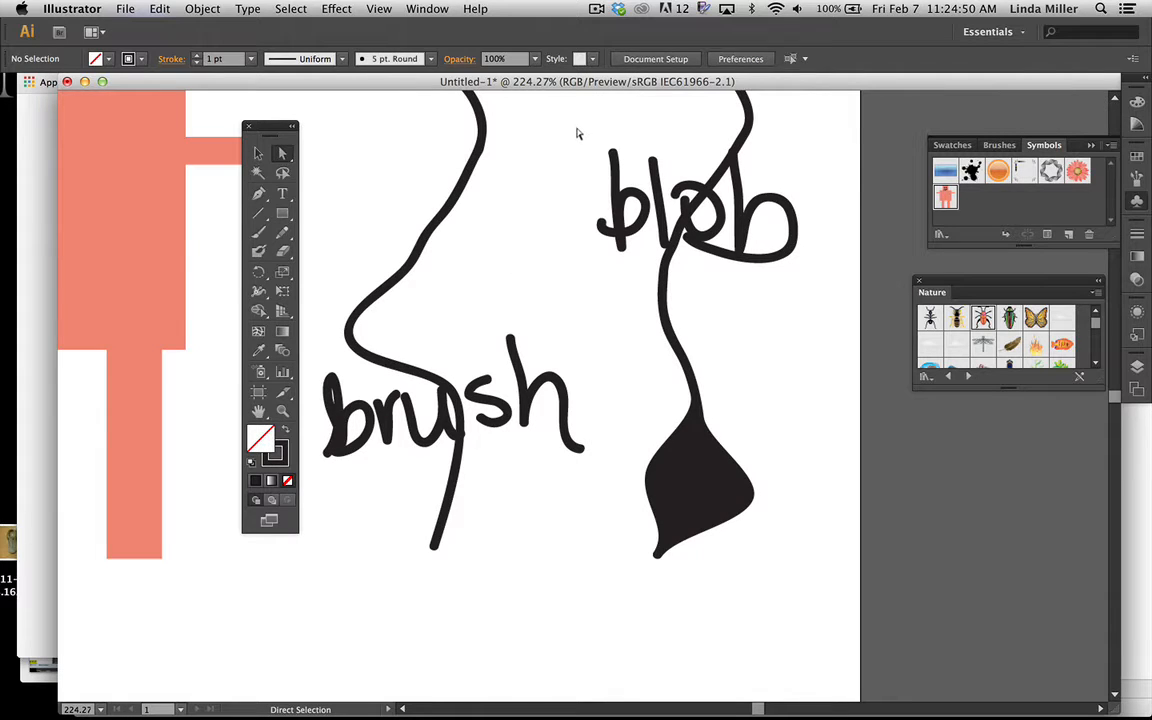
Fit the artboard in the window and check which document color mode is active
{"action": "key", "text": "super+0"}
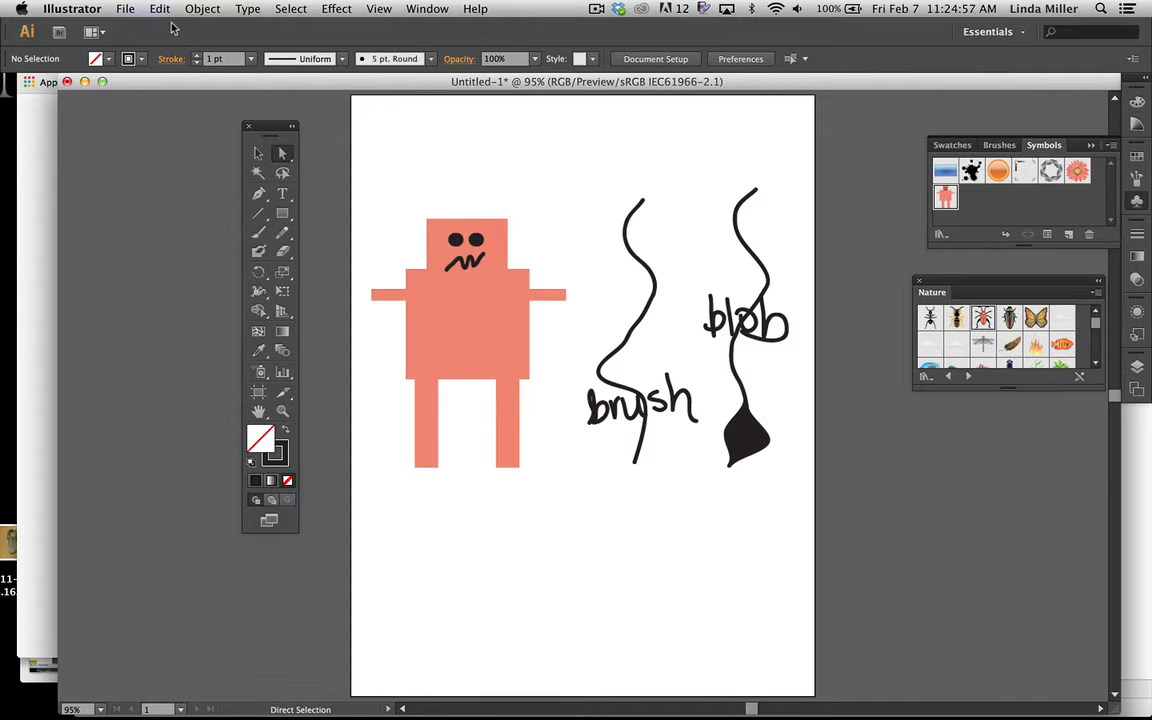
{"action": "left_click", "coordinate": [125, 8]}
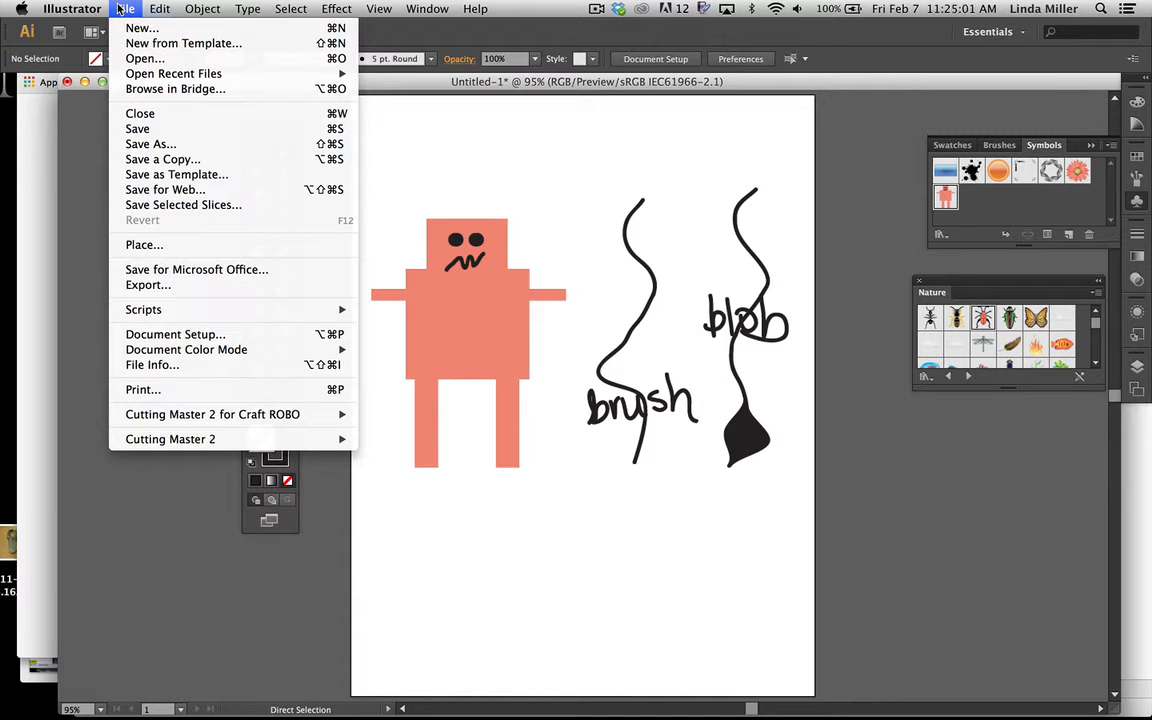
{"action": "mouse_move", "coordinate": [330, 350]}
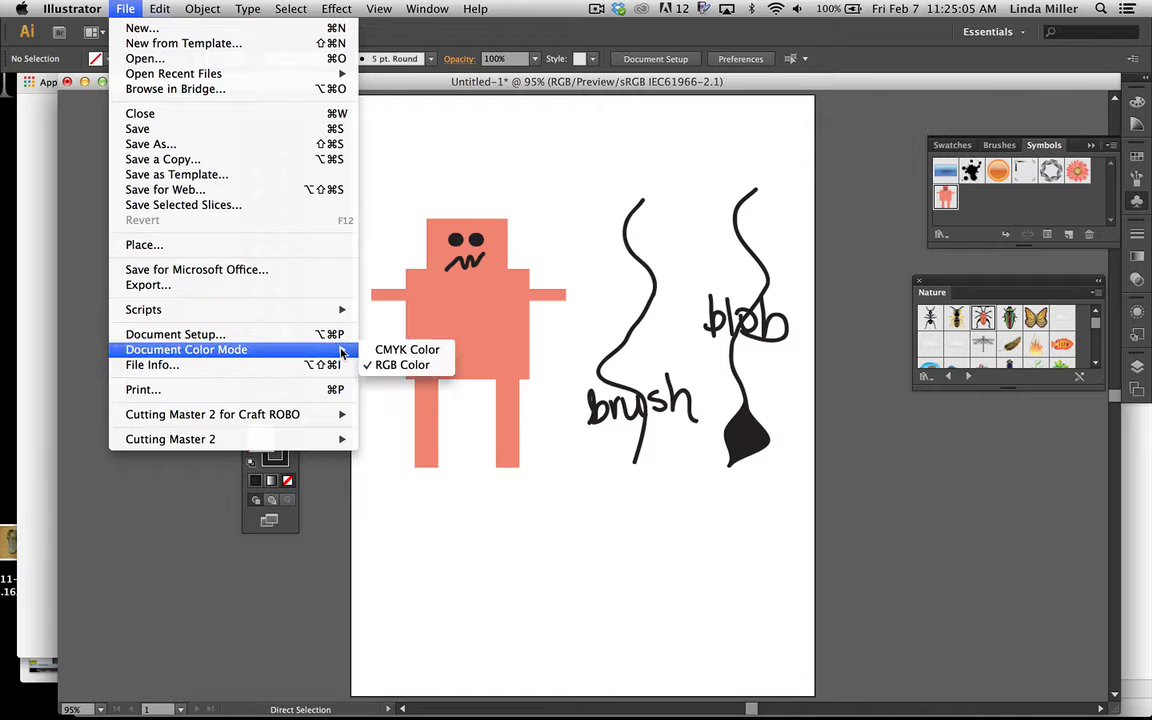
{"action": "left_click", "coordinate": [474, 432]}
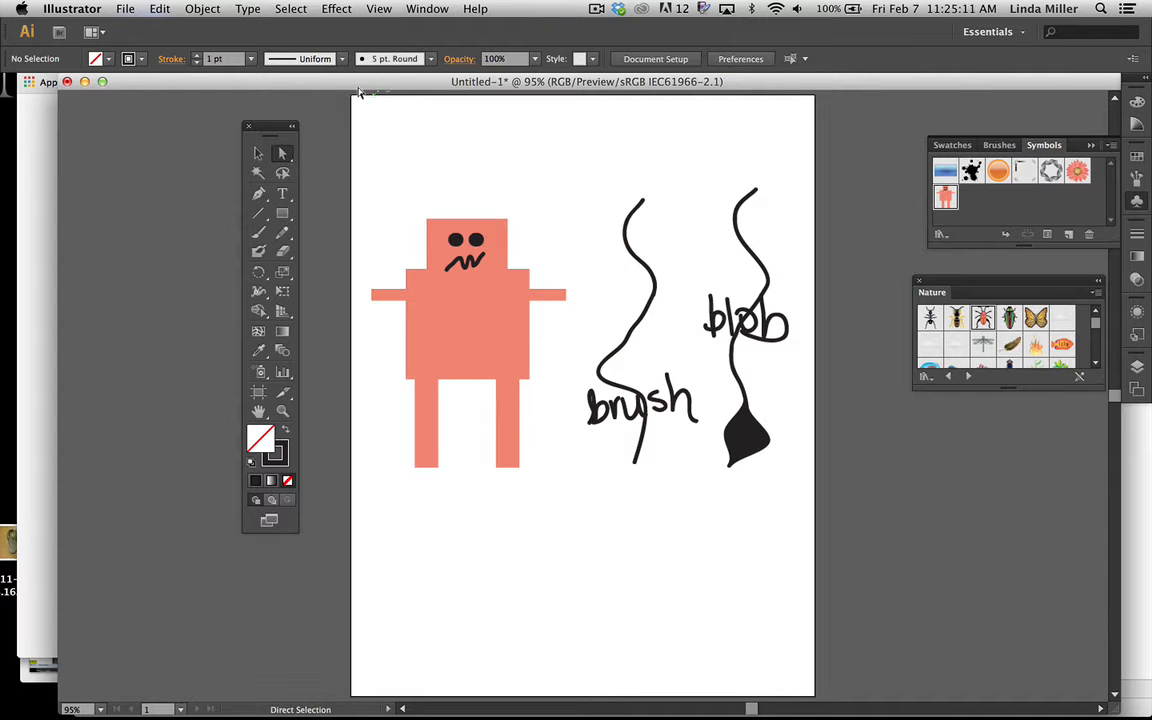
Set the proof setup to Working CMYK: U.S. Web Coated (SWOP) v2 and review the document color mode options
{"action": "left_click", "coordinate": [379, 9]}
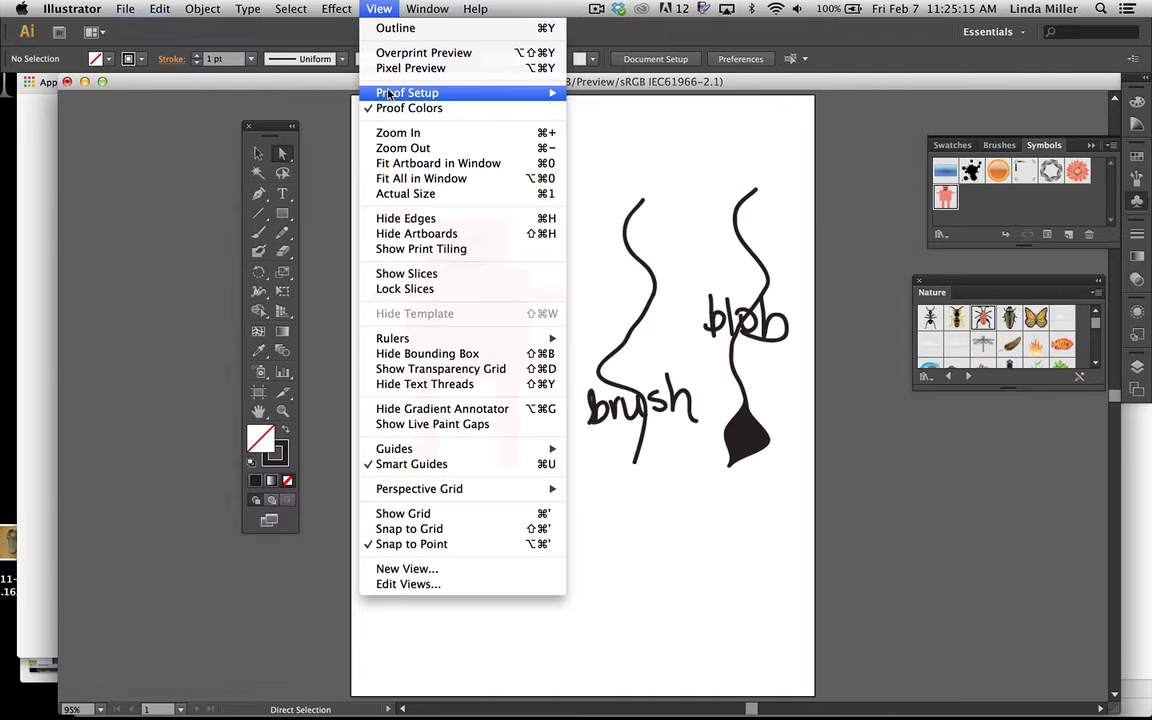
{"action": "mouse_move", "coordinate": [390, 94]}
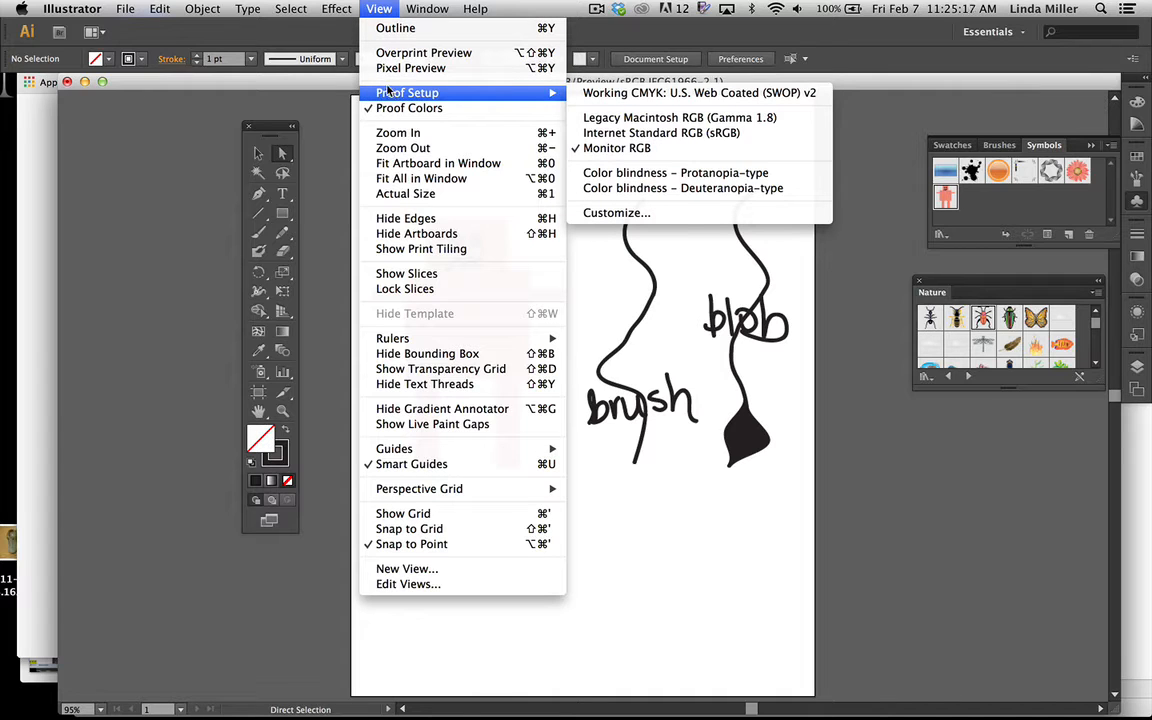
{"action": "left_click", "coordinate": [651, 94]}
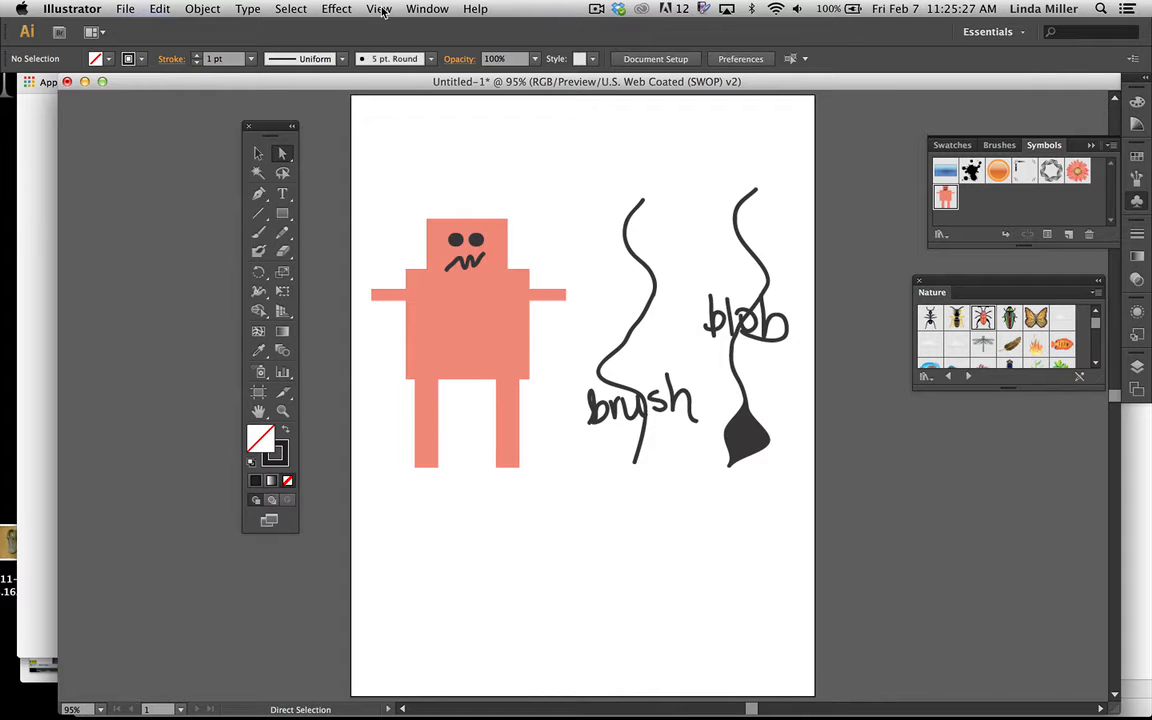
{"action": "left_click", "coordinate": [116, 9]}
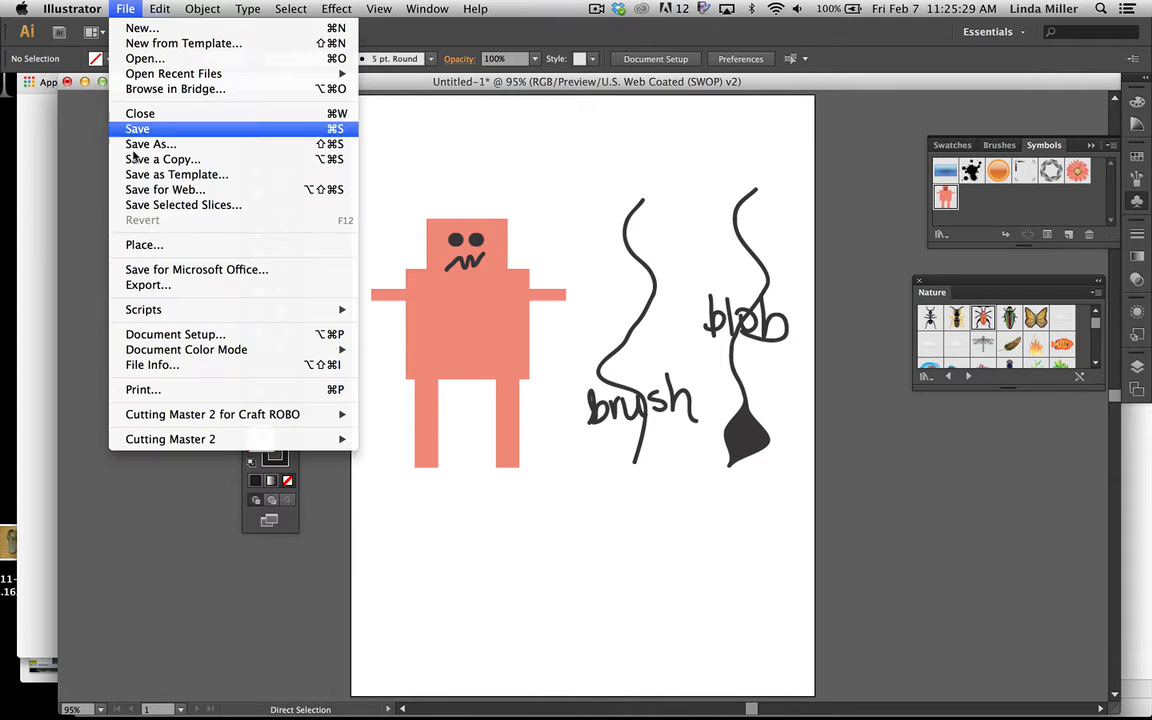
{"action": "mouse_move", "coordinate": [200, 349]}
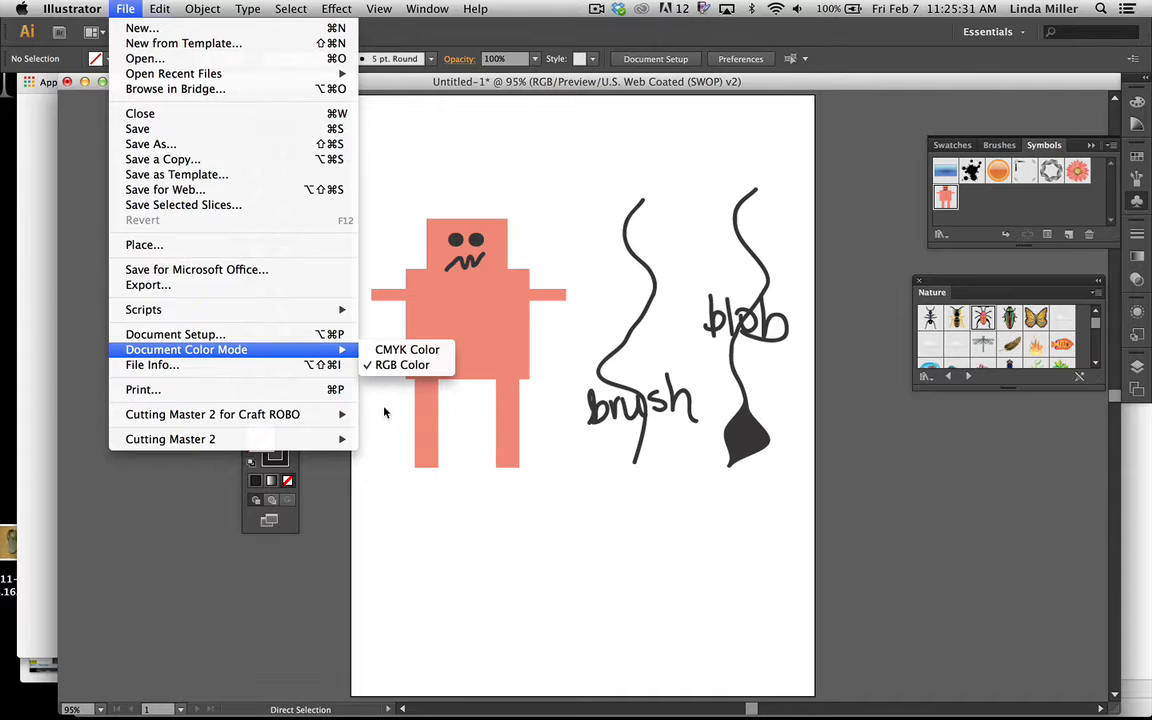
{"action": "left_click", "coordinate": [381, 413]}
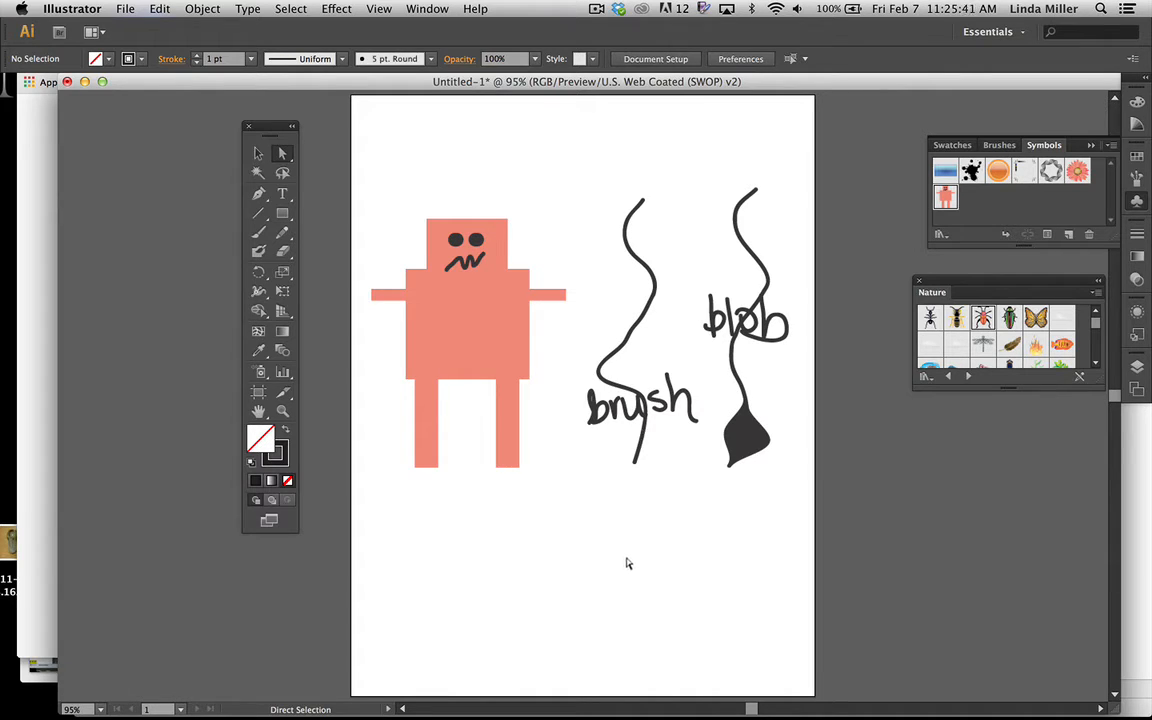
Draw an area text box below the monster and enter the sentence "Every good dog needs a good home."
{"action": "key", "text": "t"}
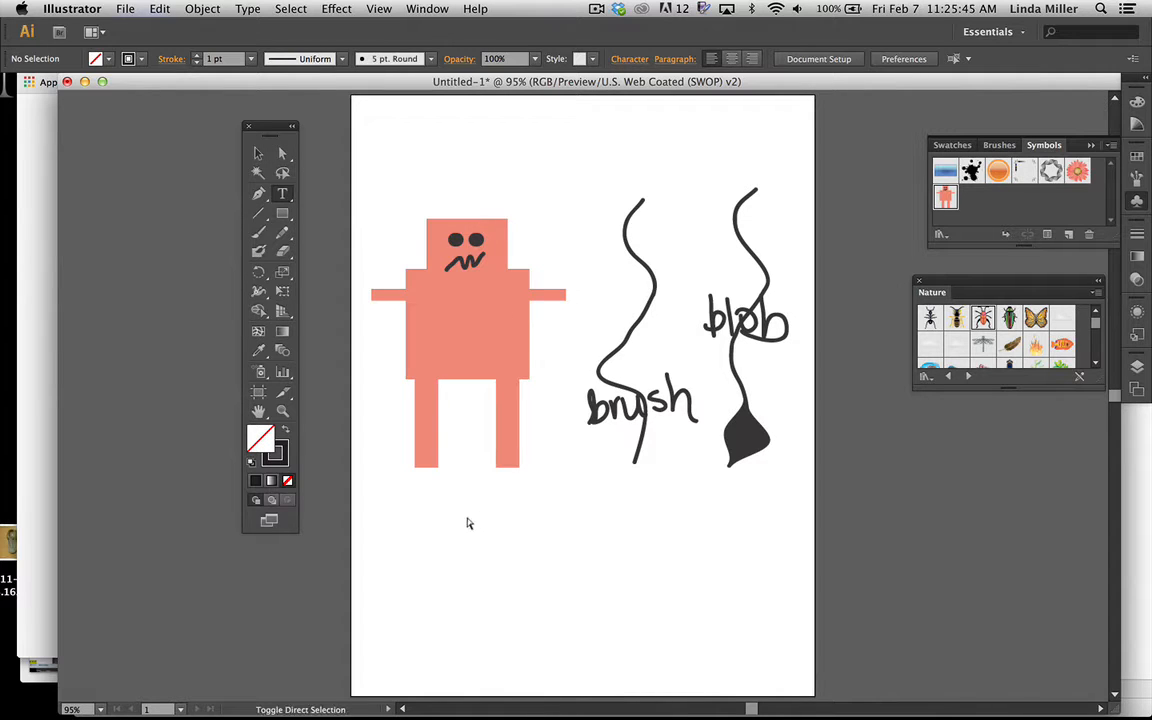
{"action": "left_click_drag", "start_coordinate": [432, 499], "coordinate": [731, 658]}
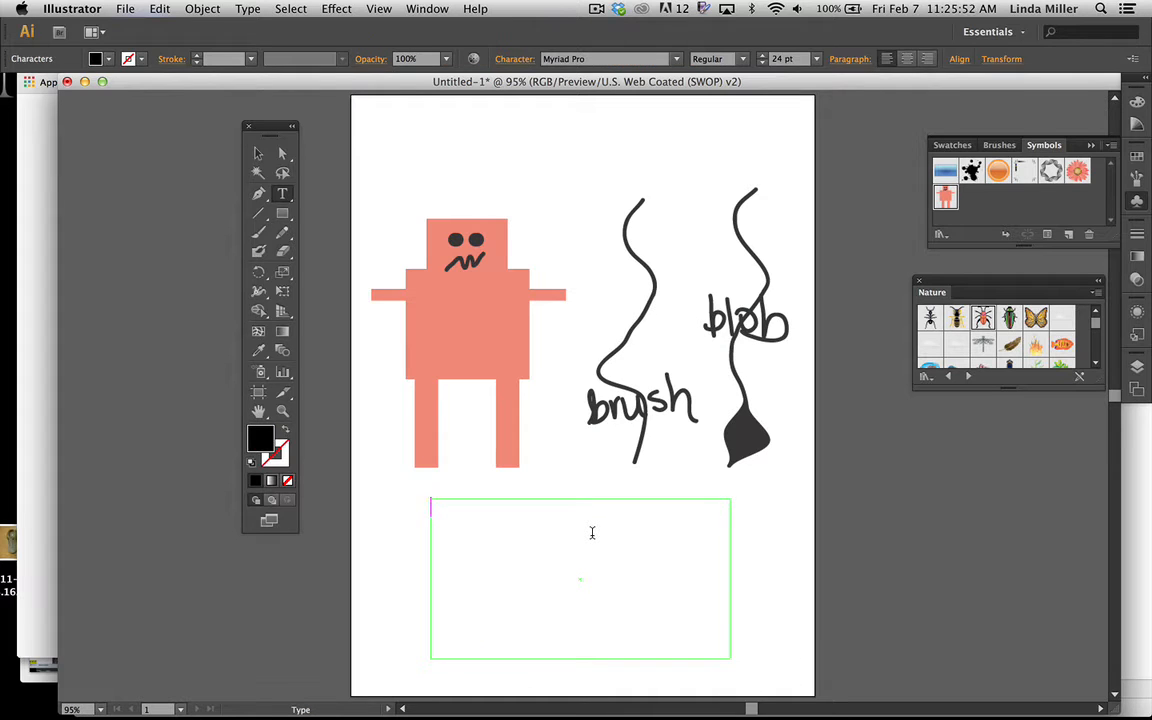
{"action": "type", "text": "Every good dog"}
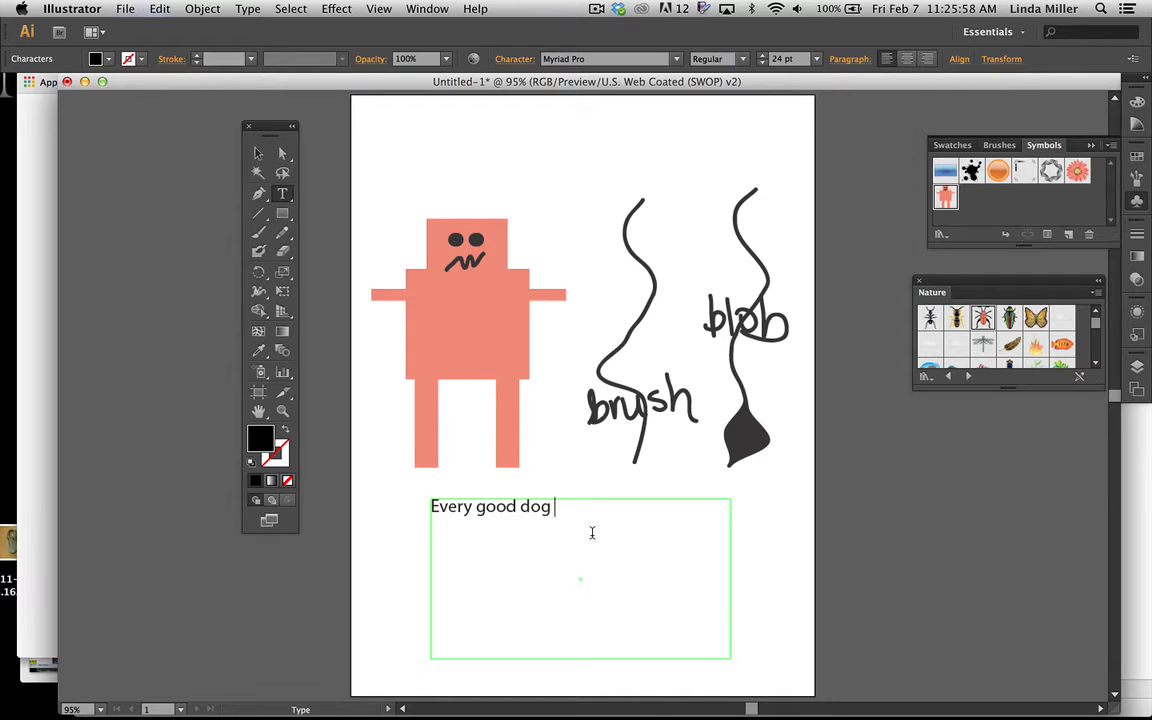
{"action": "type", "text": " ne"}
{"action": "key", "text": "BackSpace"}
{"action": "type", "text": "needs a good "}
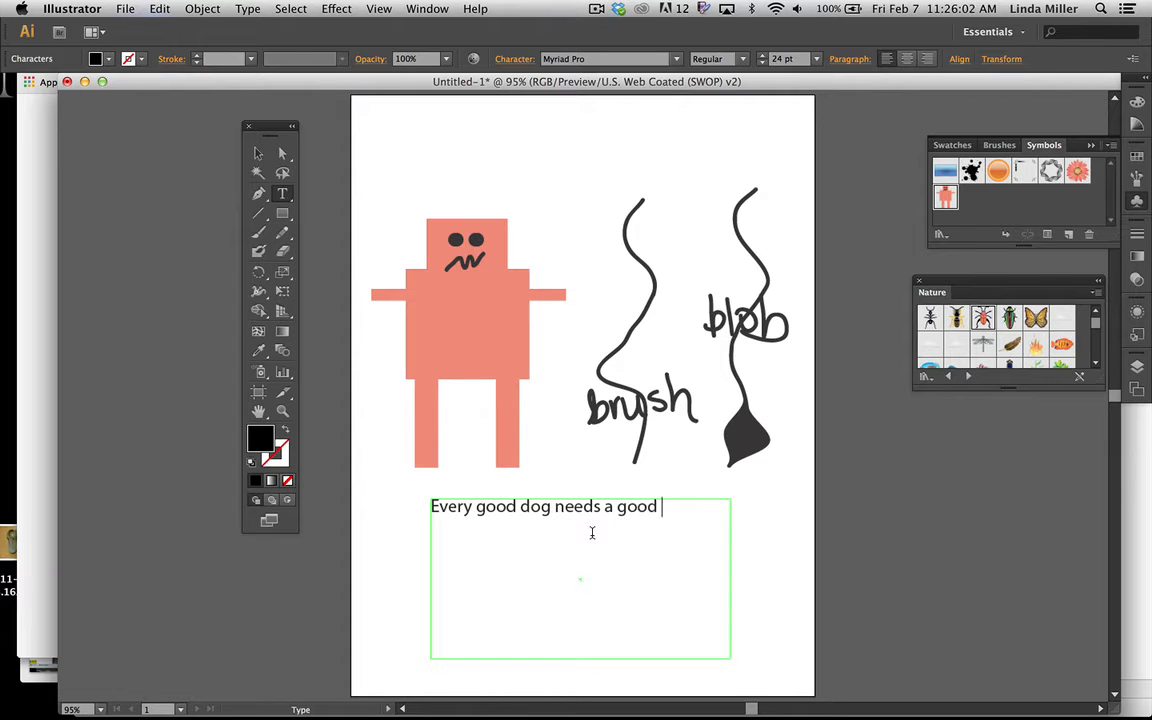
{"action": "type", "text": "home"}
{"action": "type", "text": ". Do"}
Start the paragraph's second sentence with "Dogs and faithful, even the ugliest dog"
{"action": "type", "text": "gs and ar"}
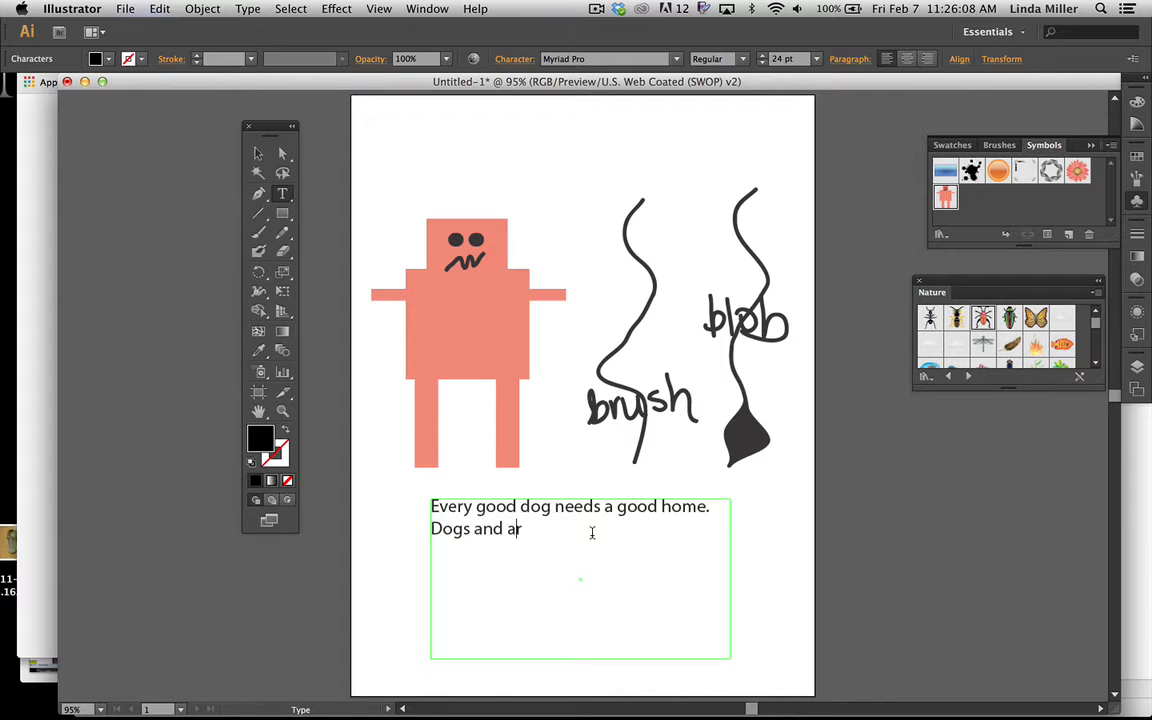
{"action": "key", "text": "BackSpace"}
{"action": "key", "text": "BackSpace"}
{"action": "type", "text": "faithful, even the most"}
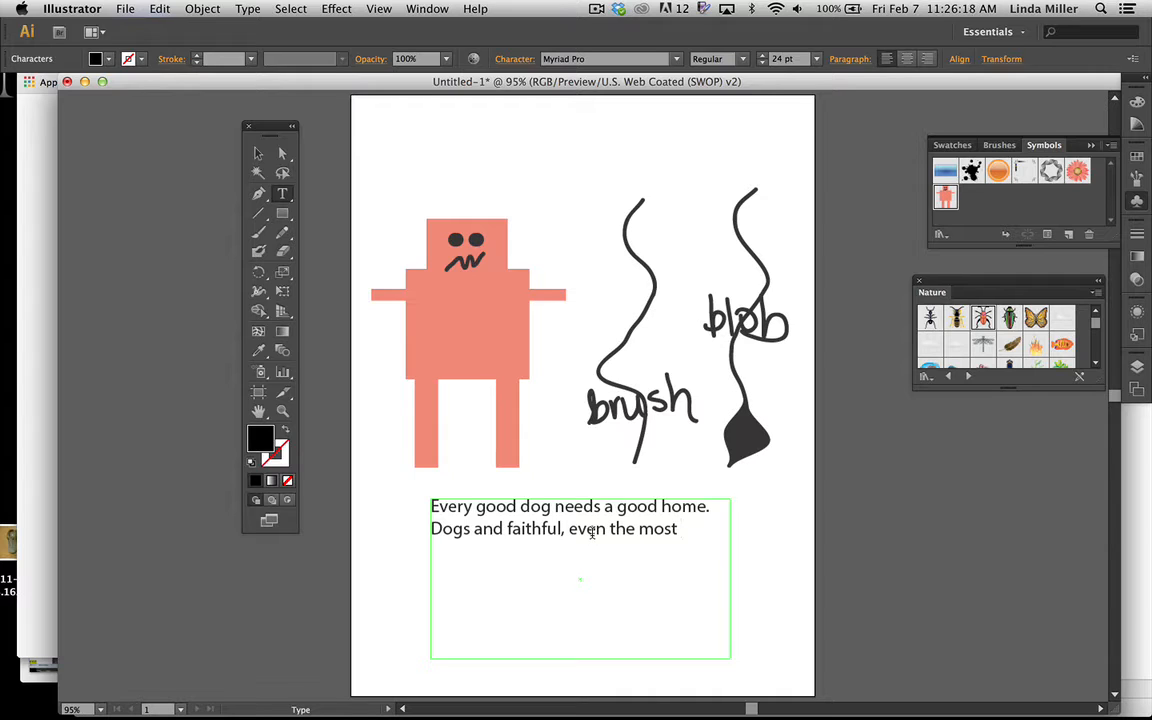
{"action": "key", "text": "BackSpace"}
{"action": "key", "text": "BackSpace"}
{"action": "key", "text": "BackSpace"}
{"action": "key", "text": "BackSpace"}
{"action": "type", "text": "ung"}
{"action": "key", "text": "BackSpace"}
{"action": "type", "text": "gliest dog "}
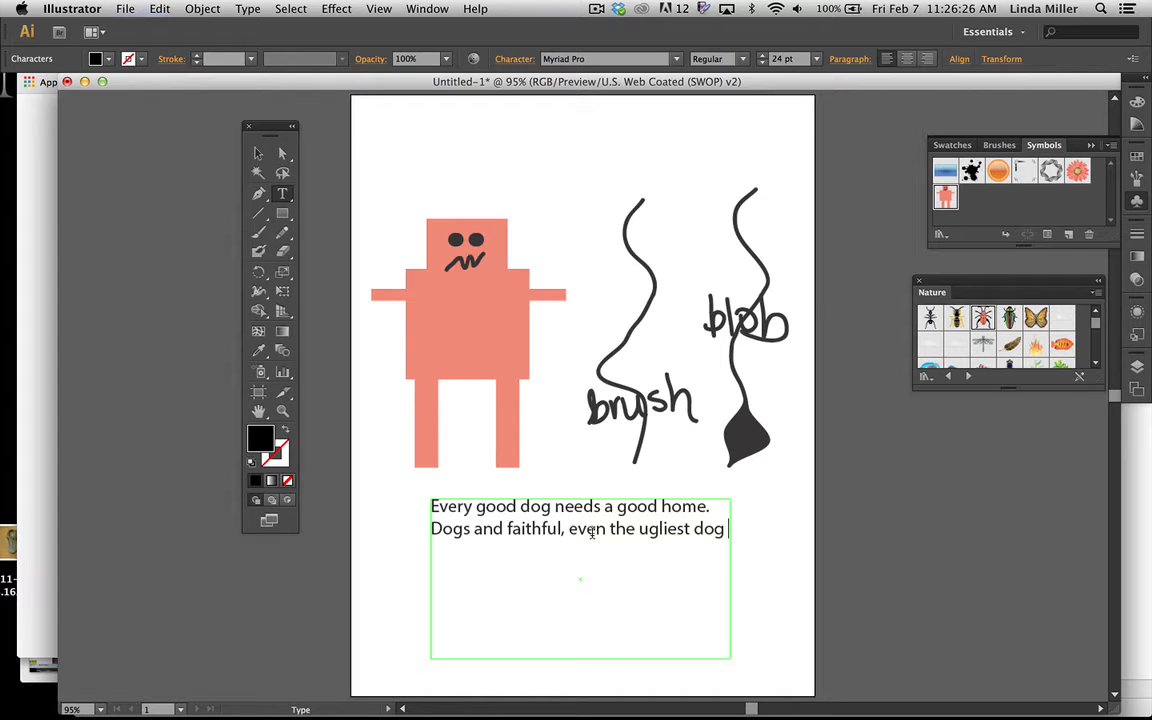
Complete the second sentence with "has a sweet demeanor if he is treated with kindness."
{"action": "type", "text": "has a sweet demeanor if he is t"}
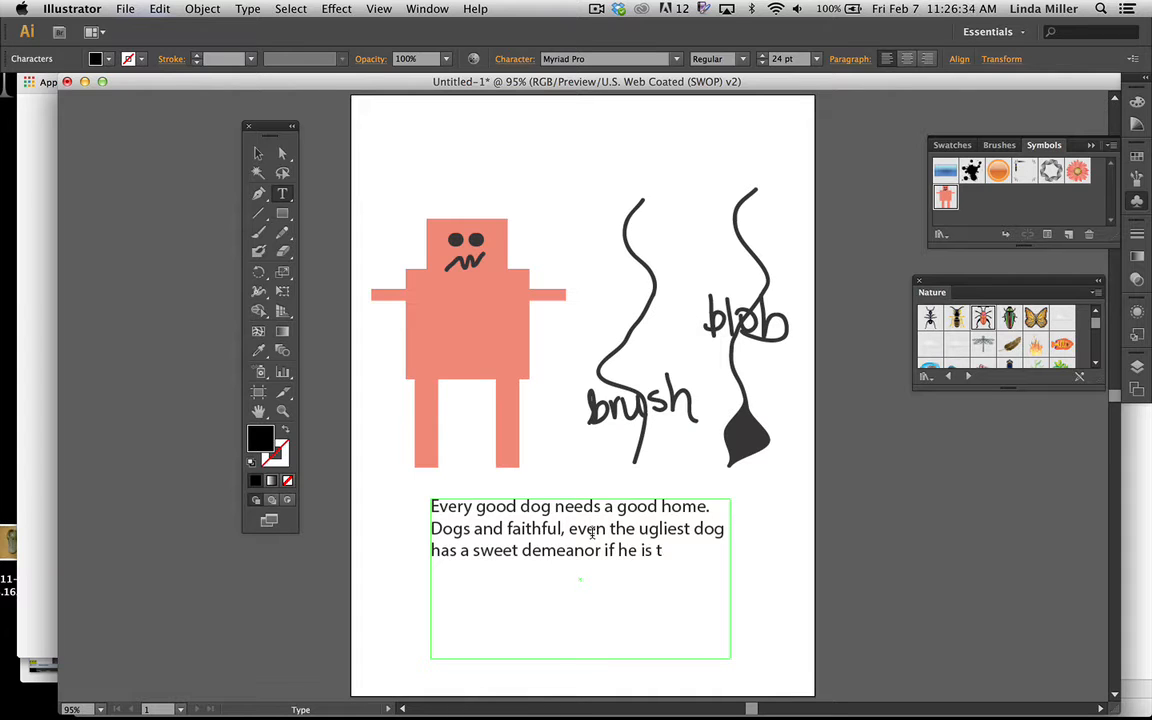
{"action": "type", "text": "reated with k"}
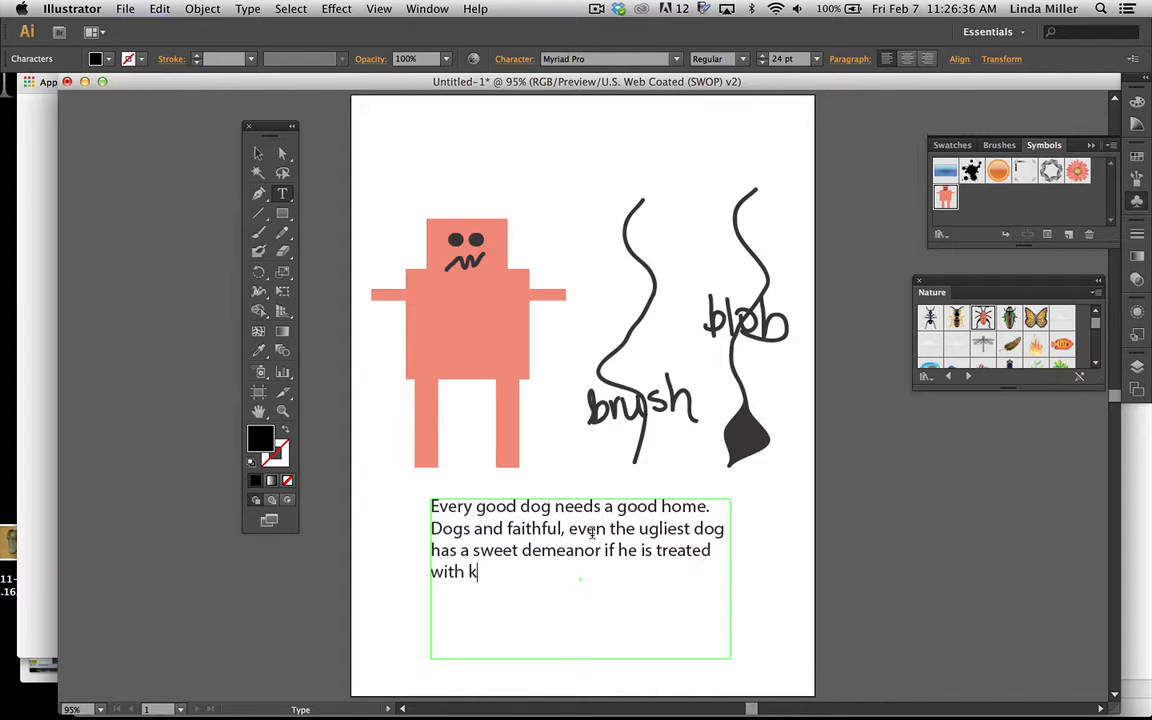
{"action": "type", "text": "indness."}
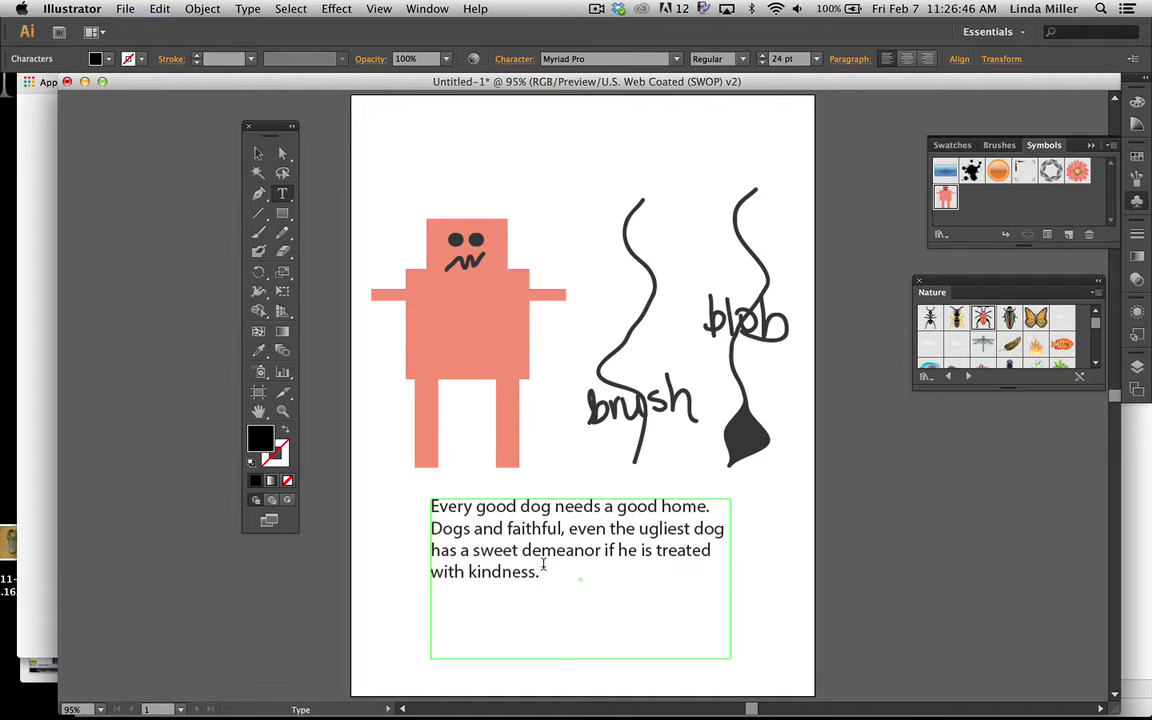
{"action": "left_click_drag", "start_coordinate": [543, 567], "coordinate": [405, 498]}
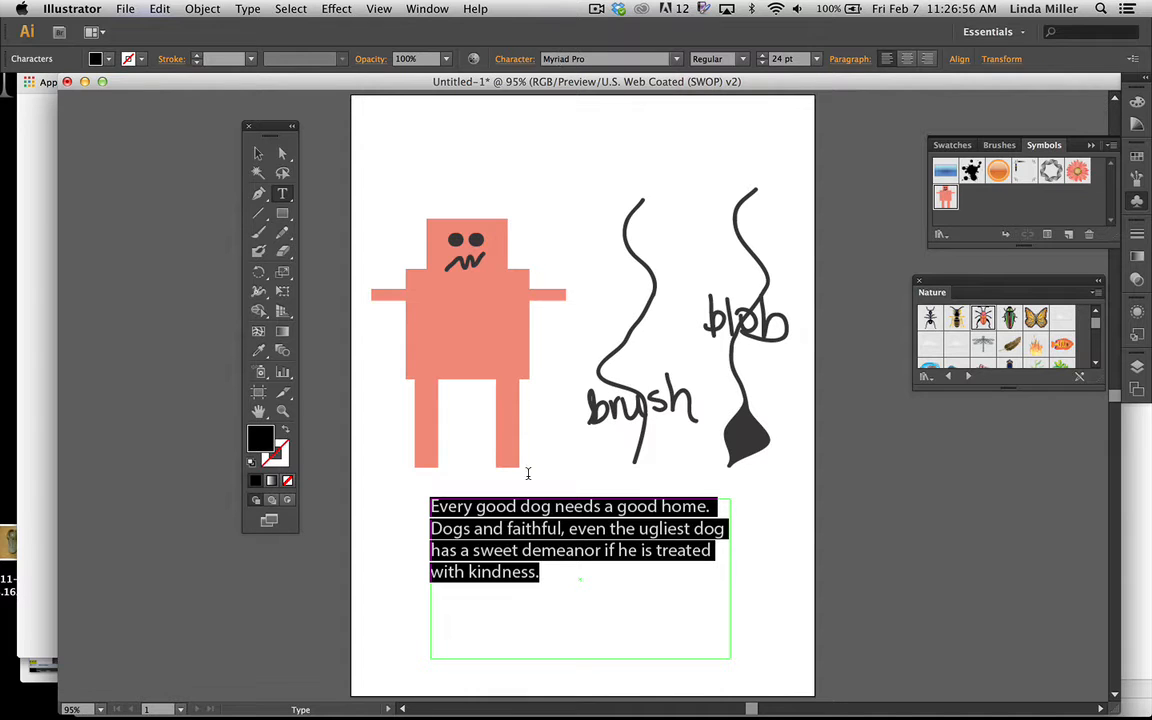
{"action": "left_click", "coordinate": [500, 546]}
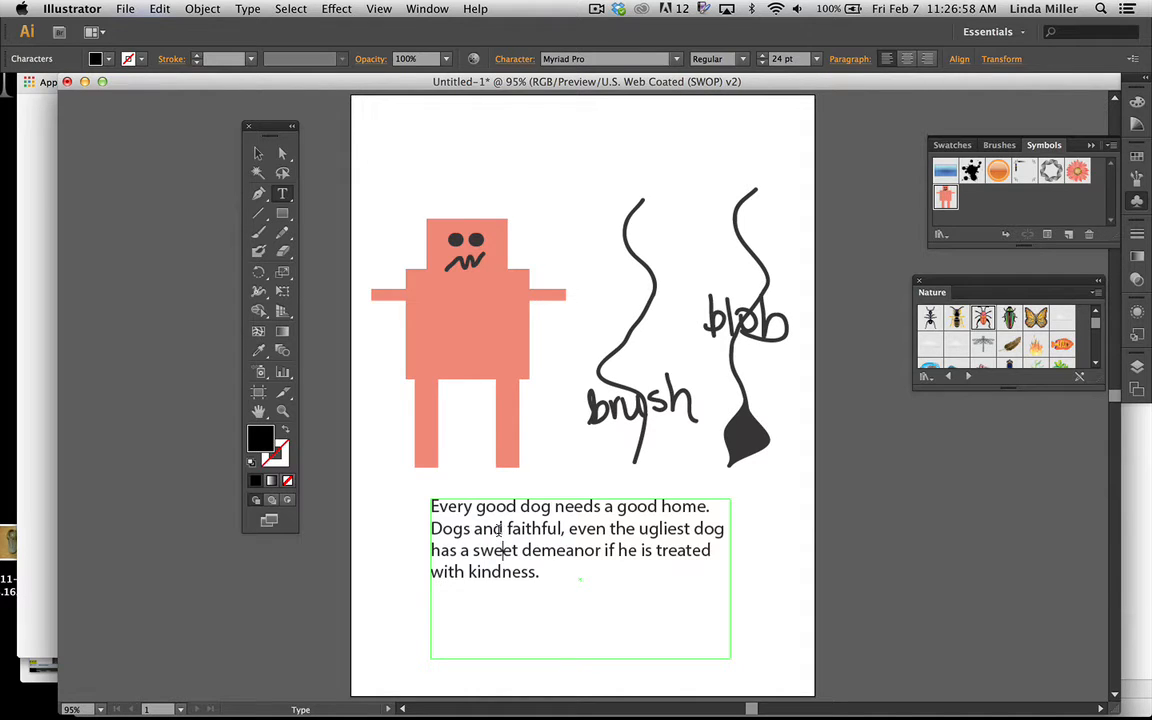
{"action": "left_click", "coordinate": [282, 153]}
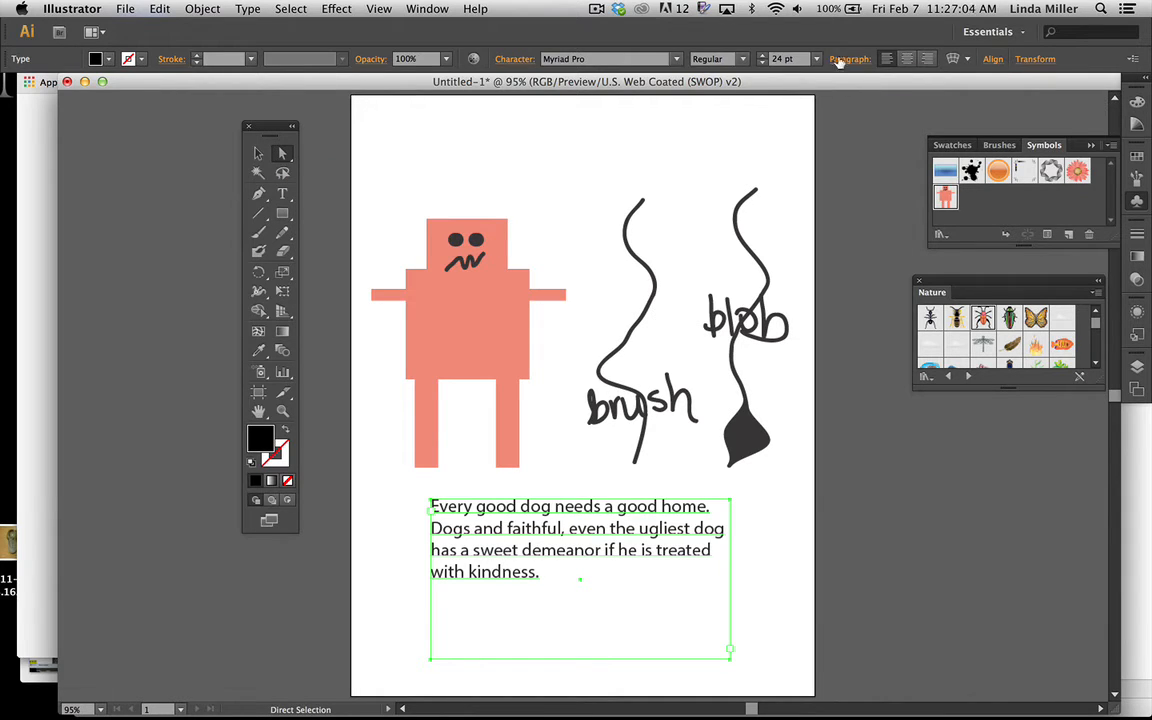
{"action": "left_click", "coordinate": [282, 193]}
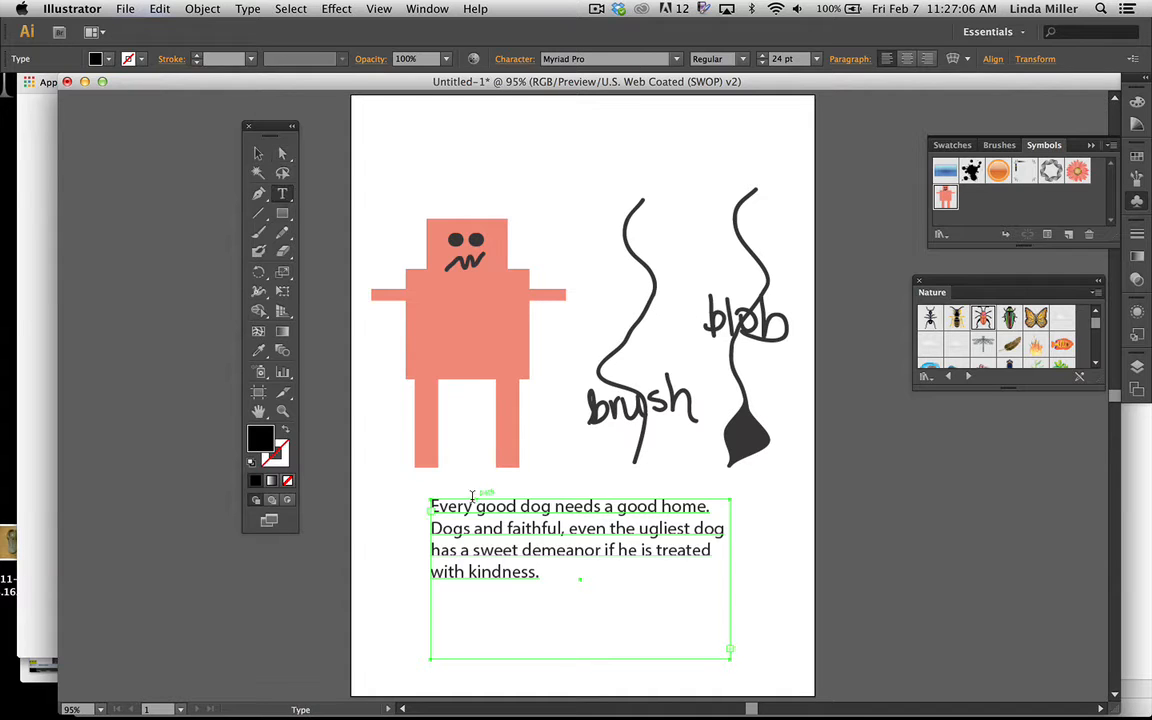
Select the entire dog paragraph with the Type tool and set its leading to 48 pt
{"action": "left_click_drag", "start_coordinate": [540, 572], "coordinate": [429, 500]}
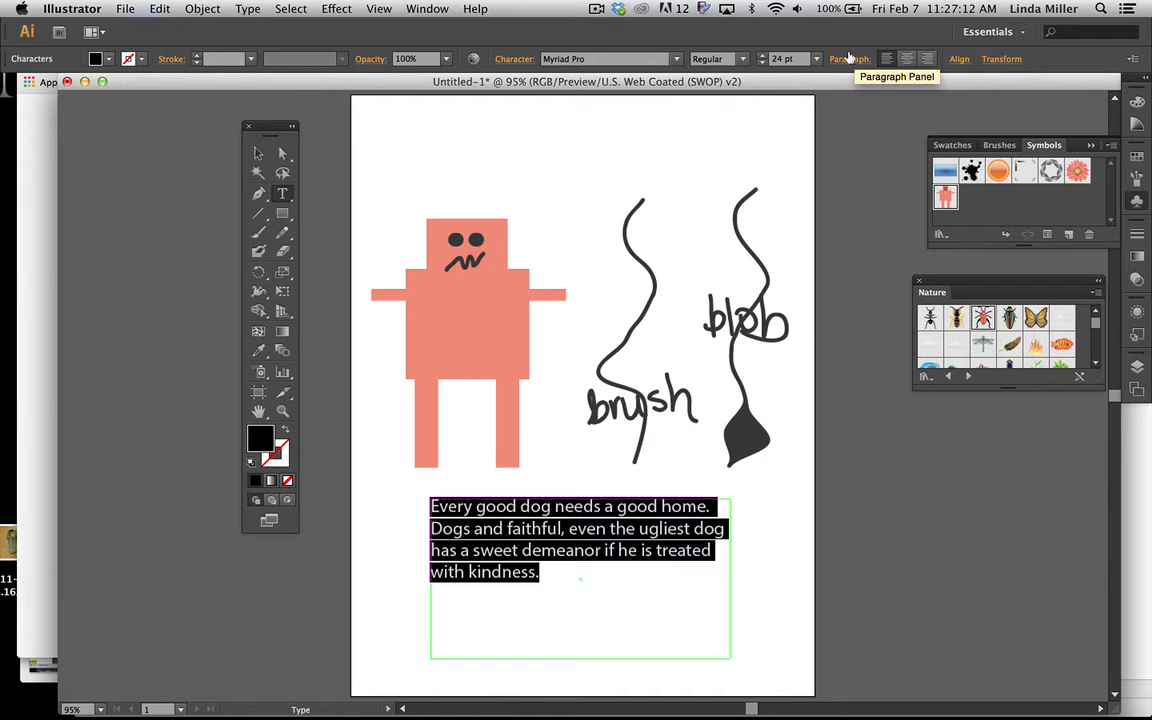
{"action": "left_click", "coordinate": [512, 59]}
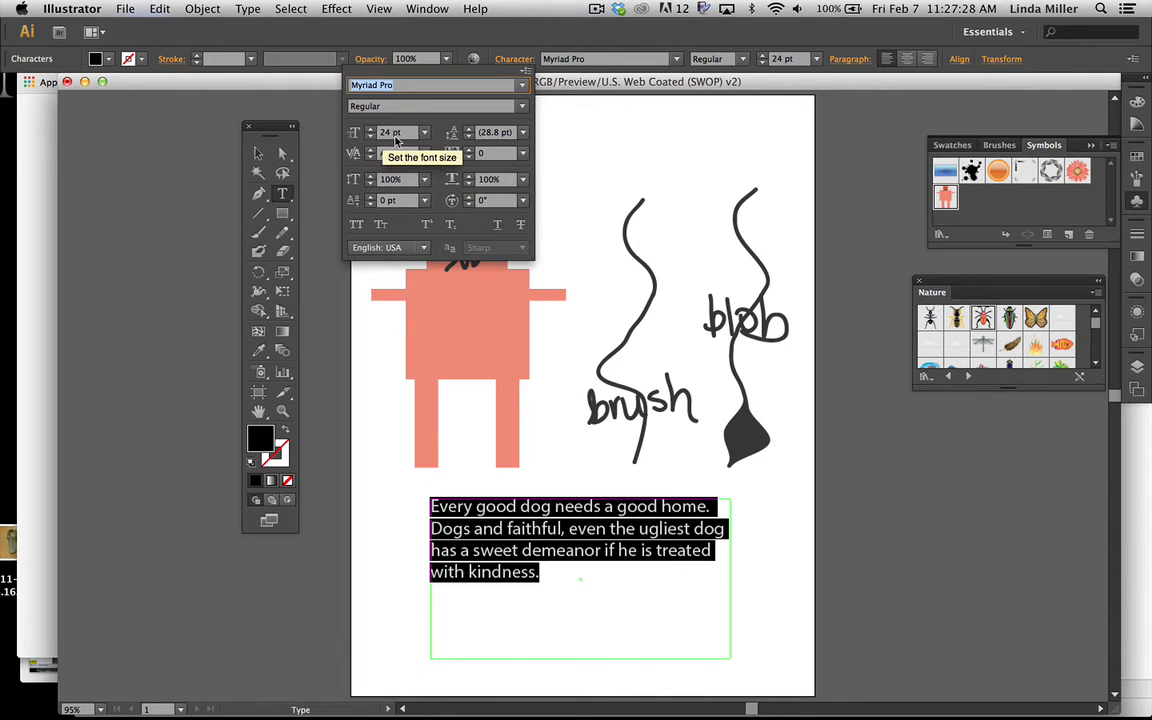
{"action": "left_click", "coordinate": [522, 133]}
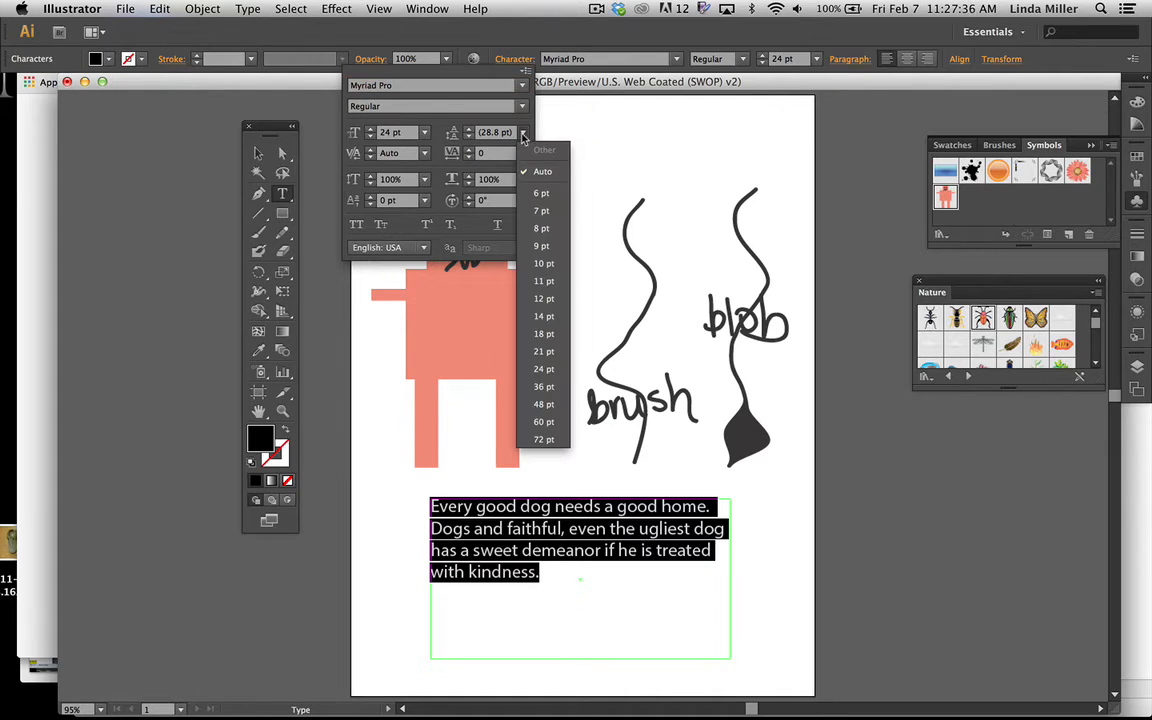
{"action": "left_click", "coordinate": [547, 404]}
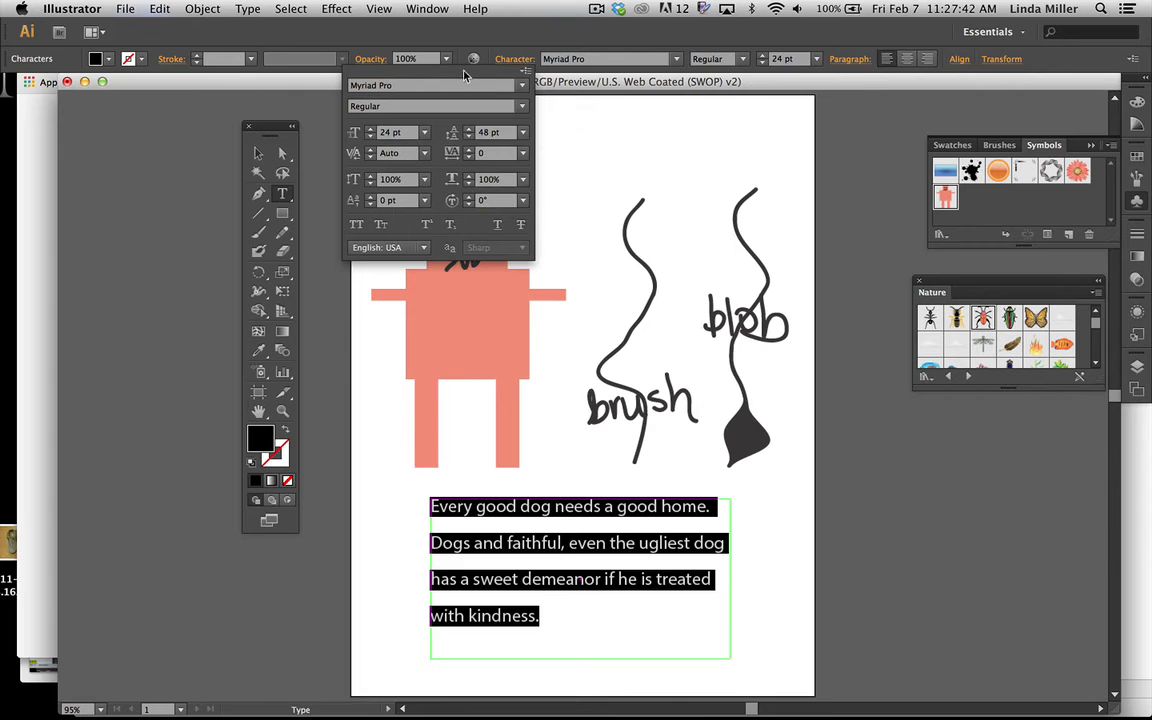
Try tighter tracking on the selected paragraph with values of -10, -25 and -50
{"action": "left_click", "coordinate": [522, 154]}
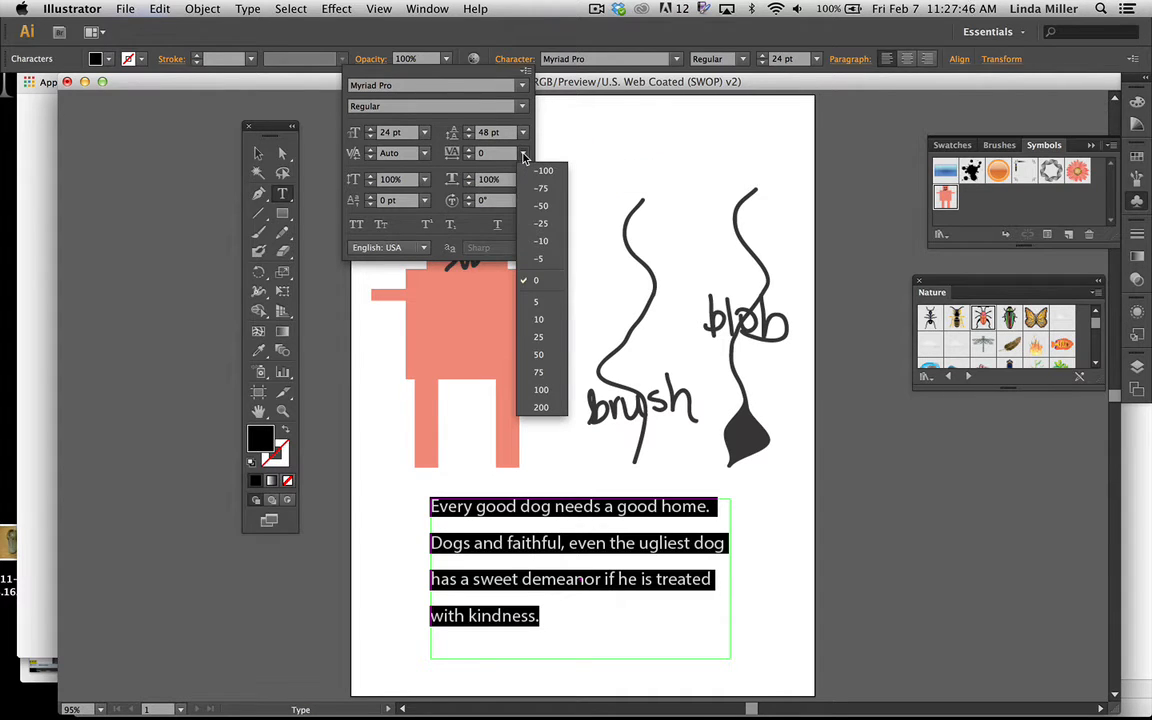
{"action": "left_click", "coordinate": [542, 241]}
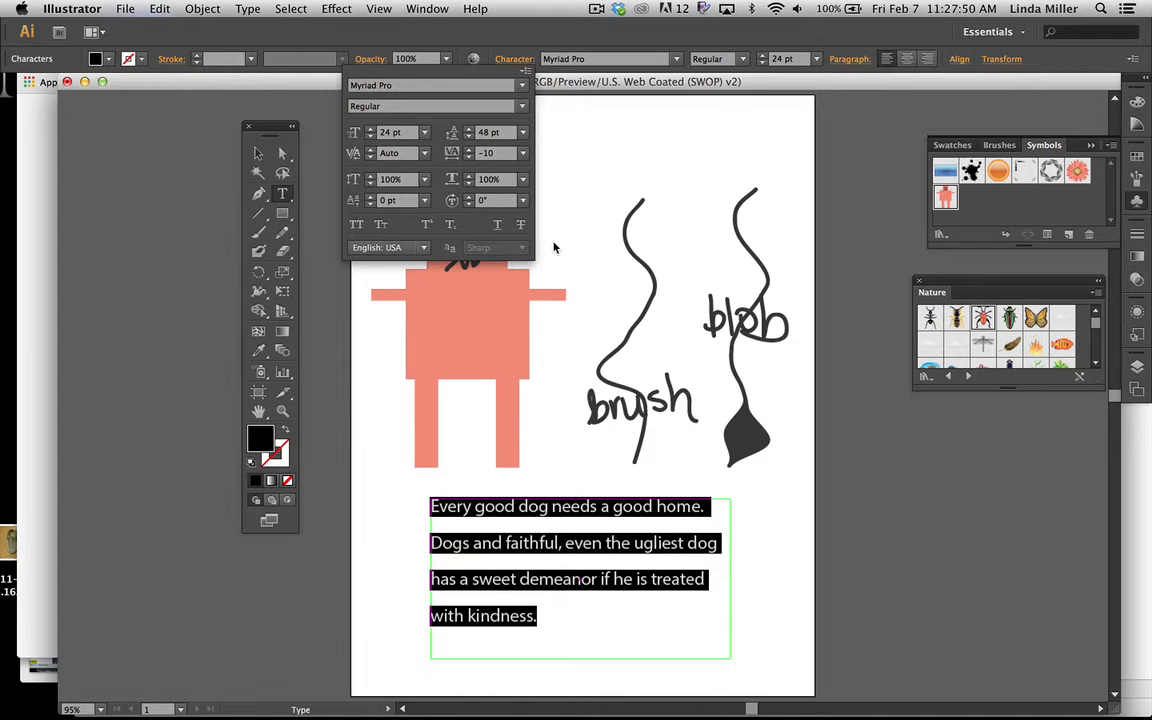
{"action": "left_click", "coordinate": [522, 152]}
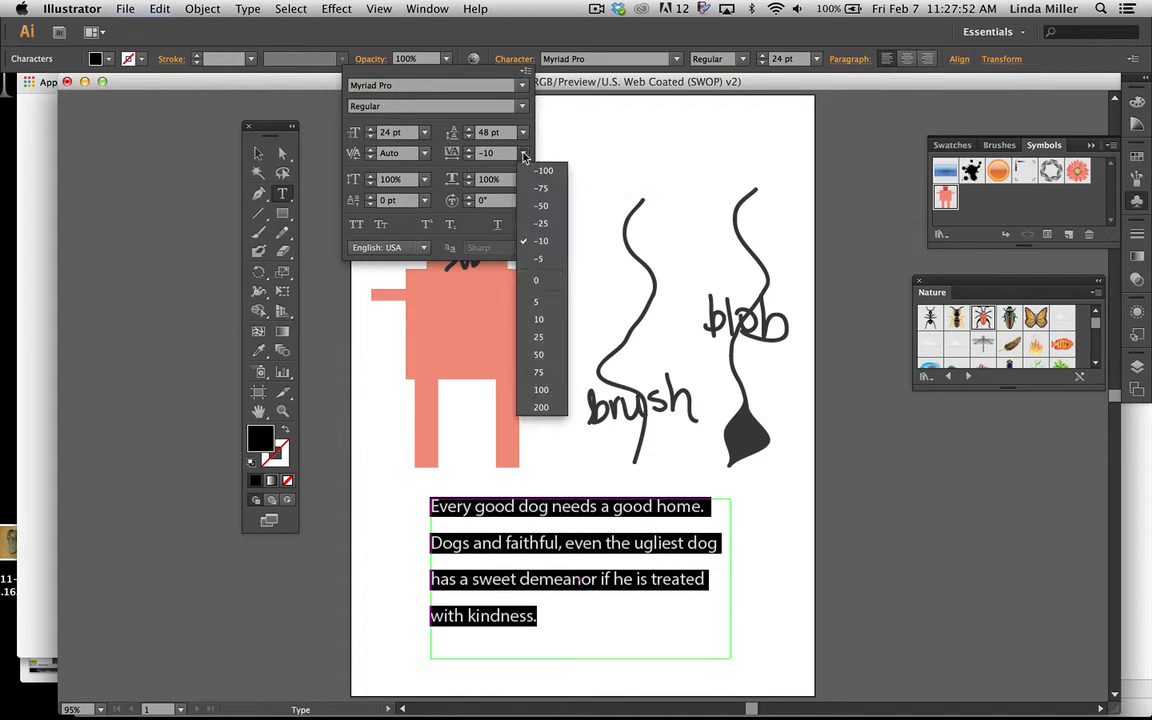
{"action": "left_click", "coordinate": [538, 224]}
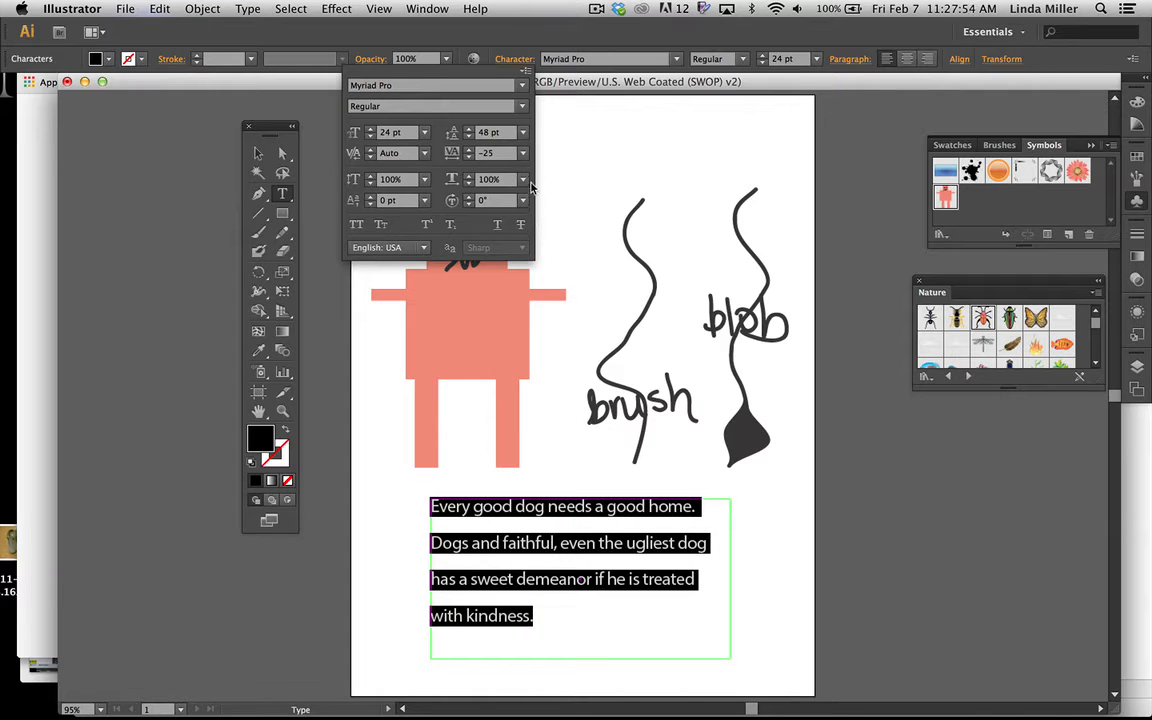
{"action": "left_click", "coordinate": [522, 152]}
{"action": "left_click", "coordinate": [541, 205]}
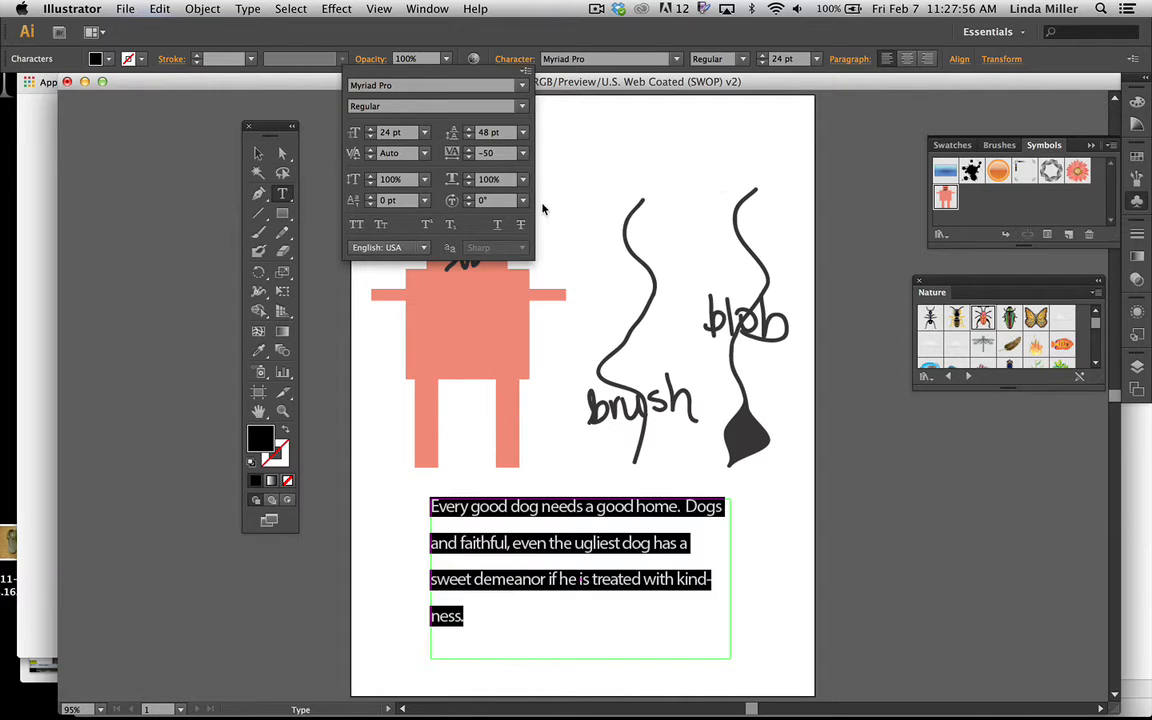
Set the selected paragraph's tracking to 10
{"action": "left_click", "coordinate": [522, 154]}
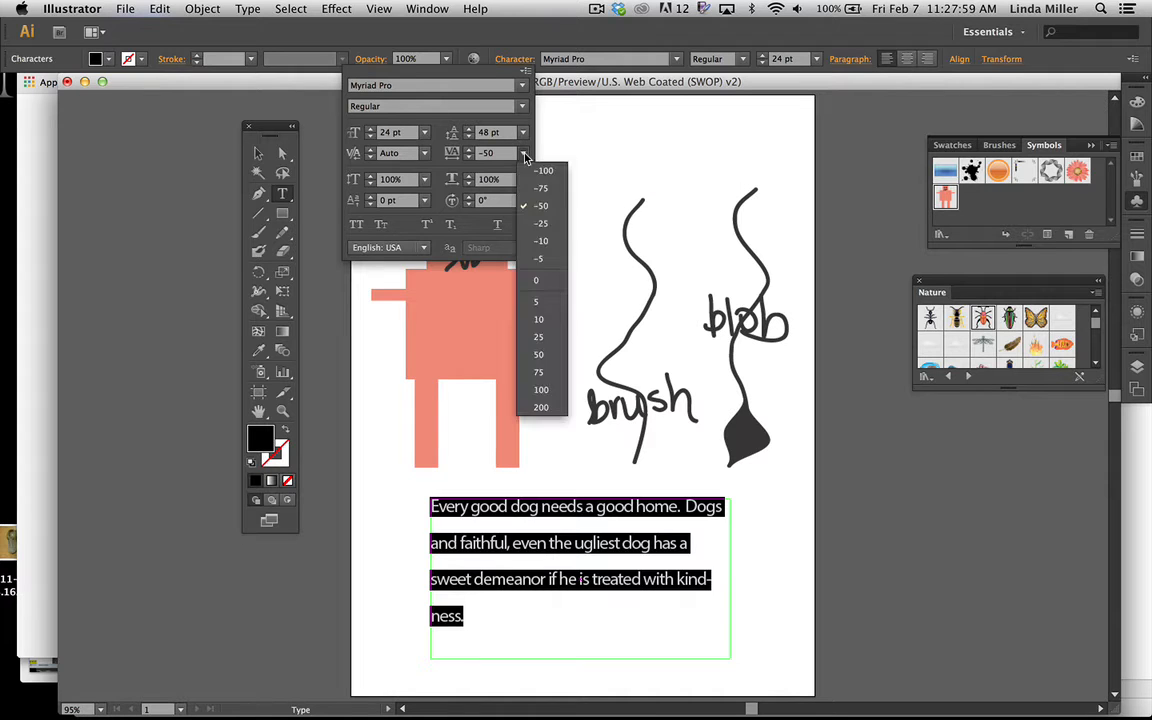
{"action": "left_click", "coordinate": [539, 319]}
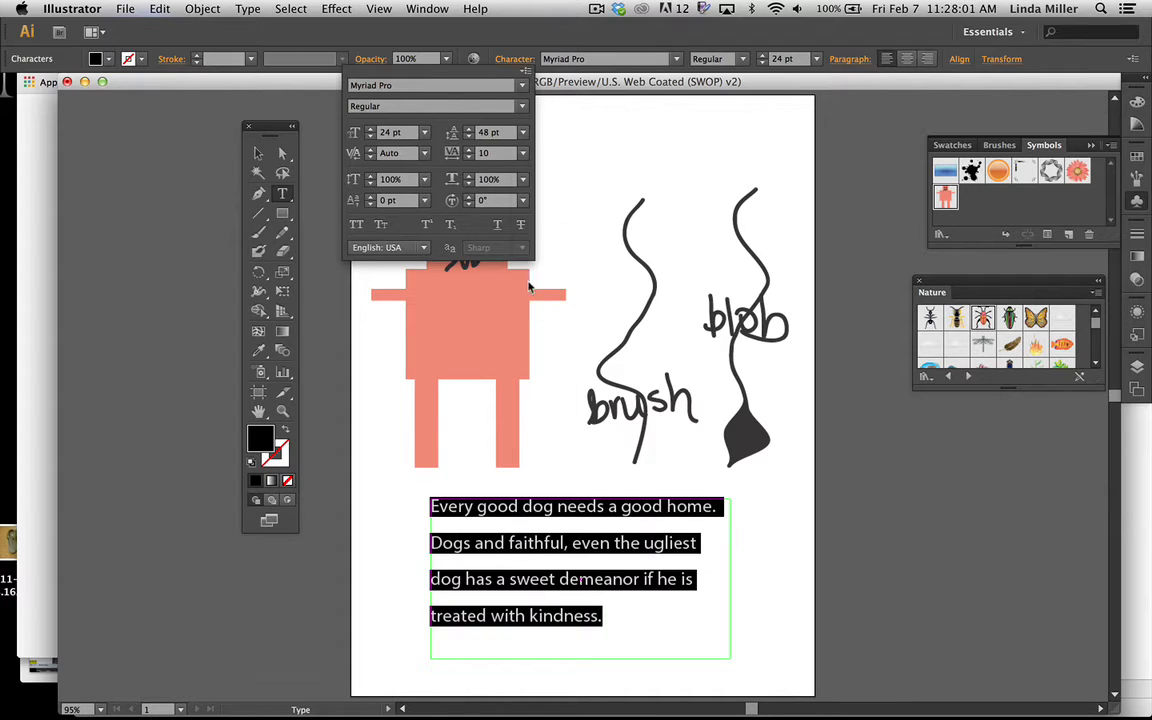
Set the selected paragraph's tracking to 50, then leave text editing with the Selection tool
{"action": "left_click", "coordinate": [520, 155]}
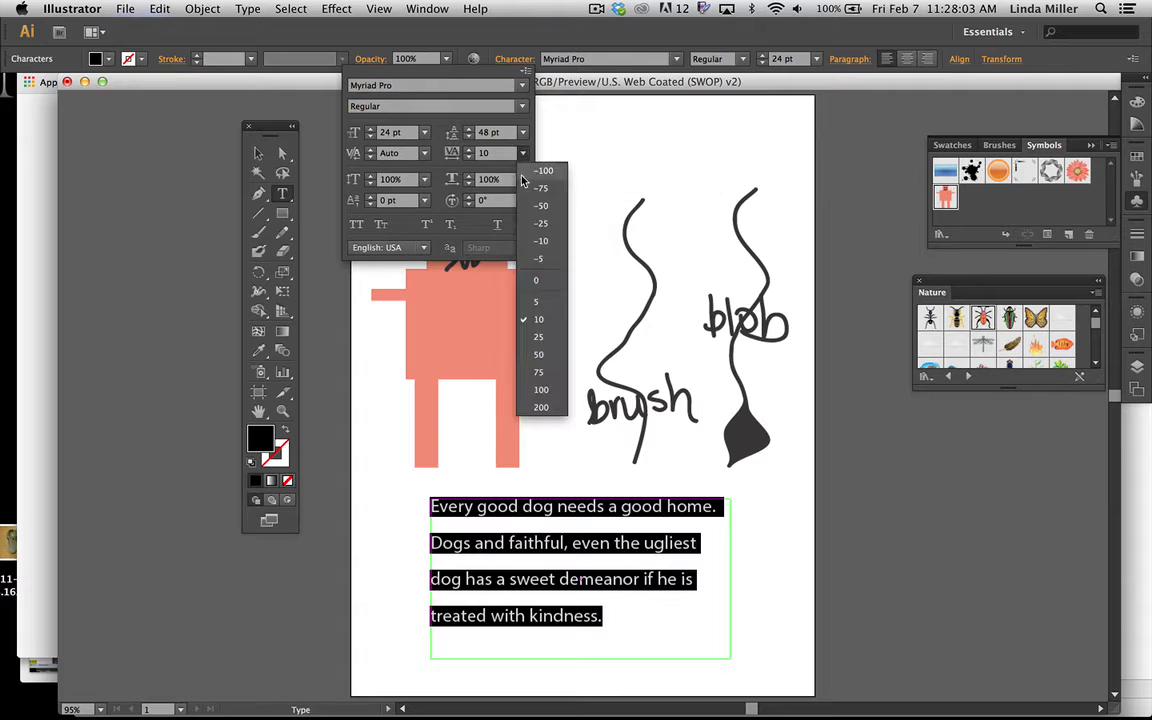
{"action": "left_click", "coordinate": [537, 354]}
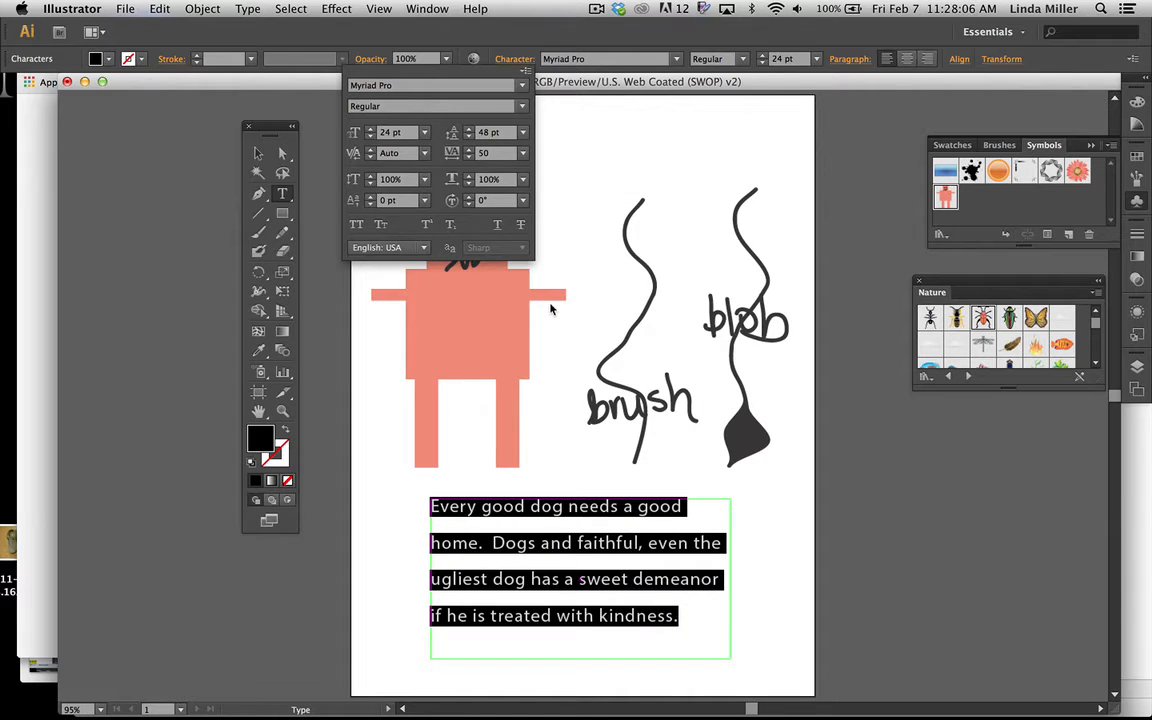
{"action": "left_click", "coordinate": [283, 155]}
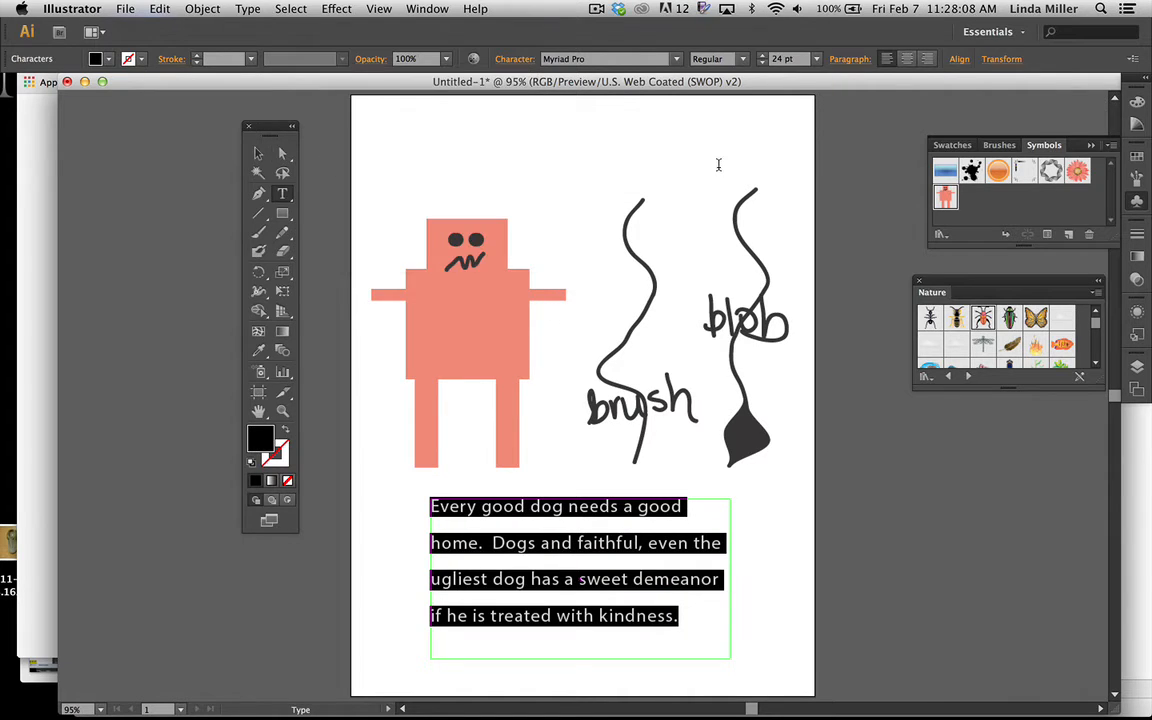
{"action": "key", "text": "super"}
{"action": "left_click", "coordinate": [588, 506]}
{"action": "left_click", "coordinate": [258, 153]}
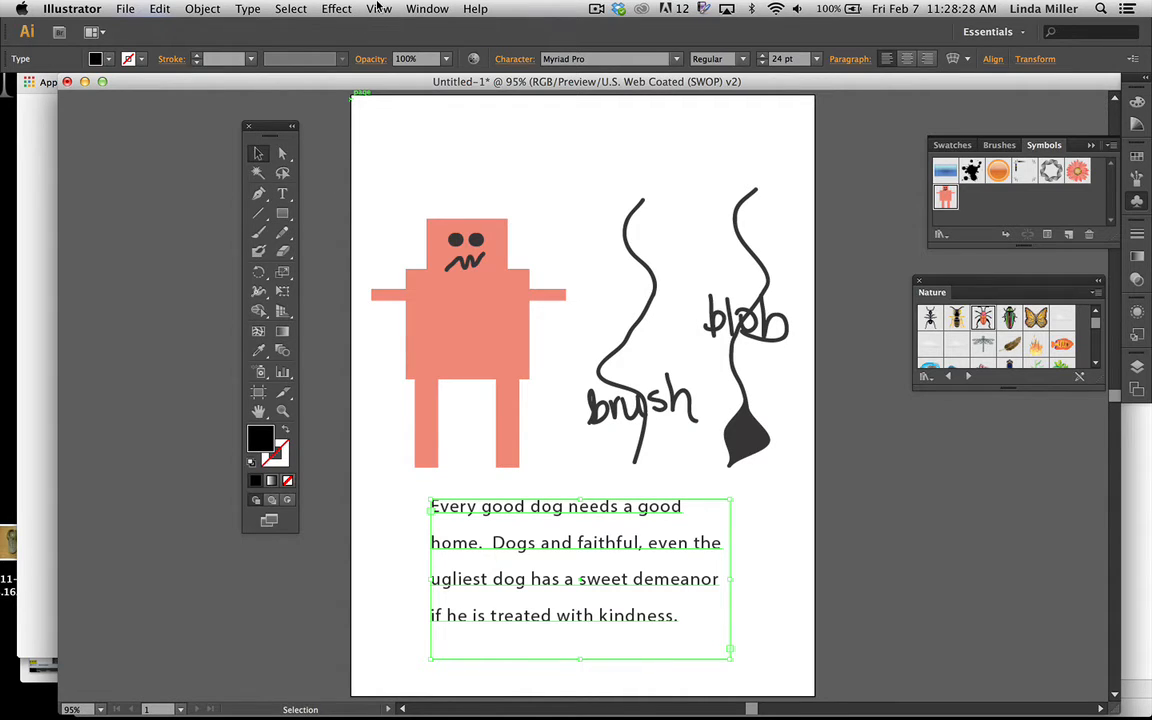
Show the perspective grid over the artwork
{"action": "left_click", "coordinate": [381, 10]}
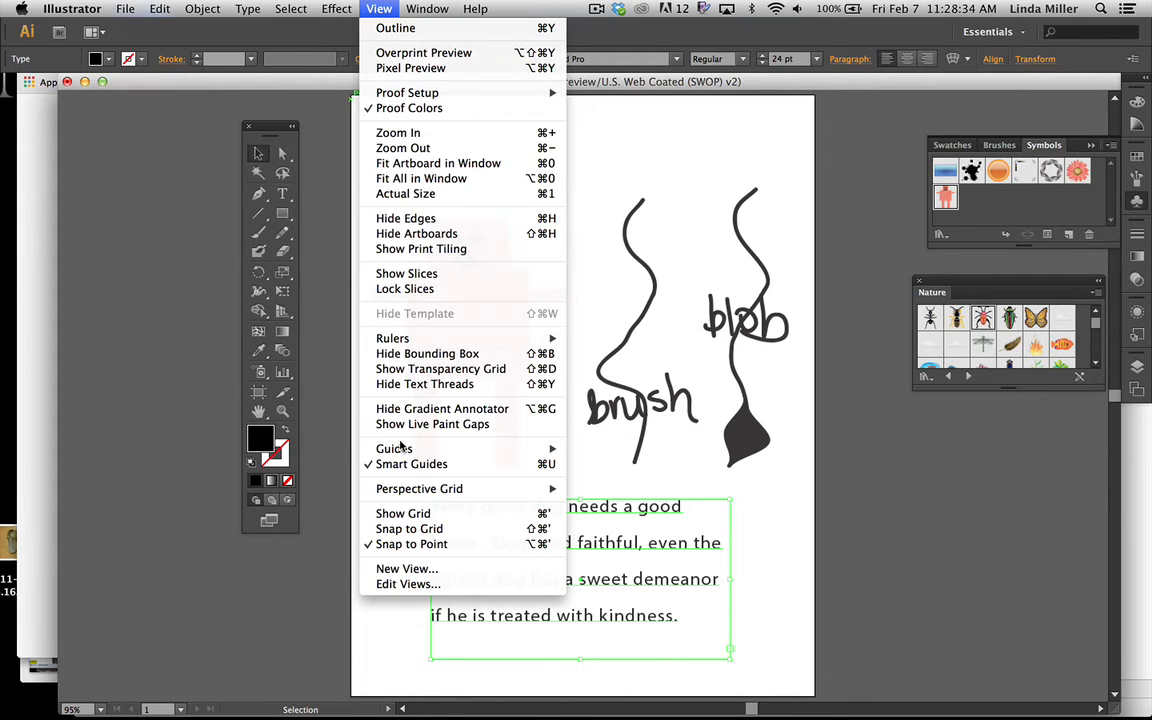
{"action": "mouse_move", "coordinate": [470, 489]}
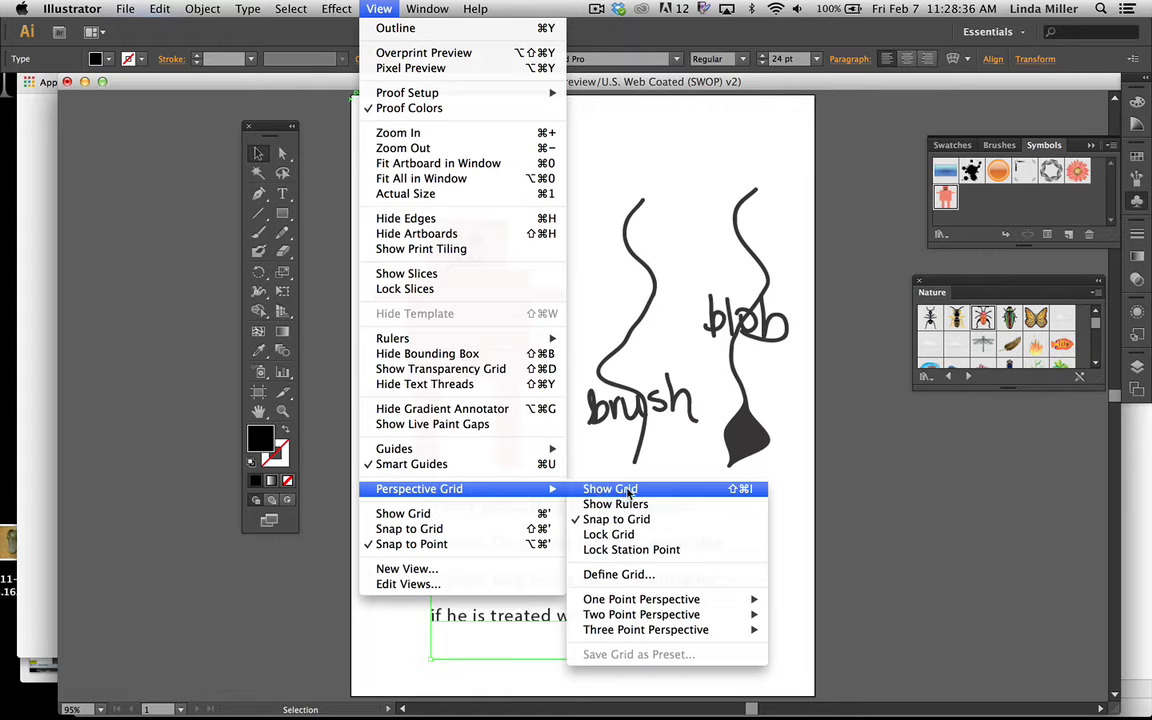
{"action": "left_click", "coordinate": [610, 489]}
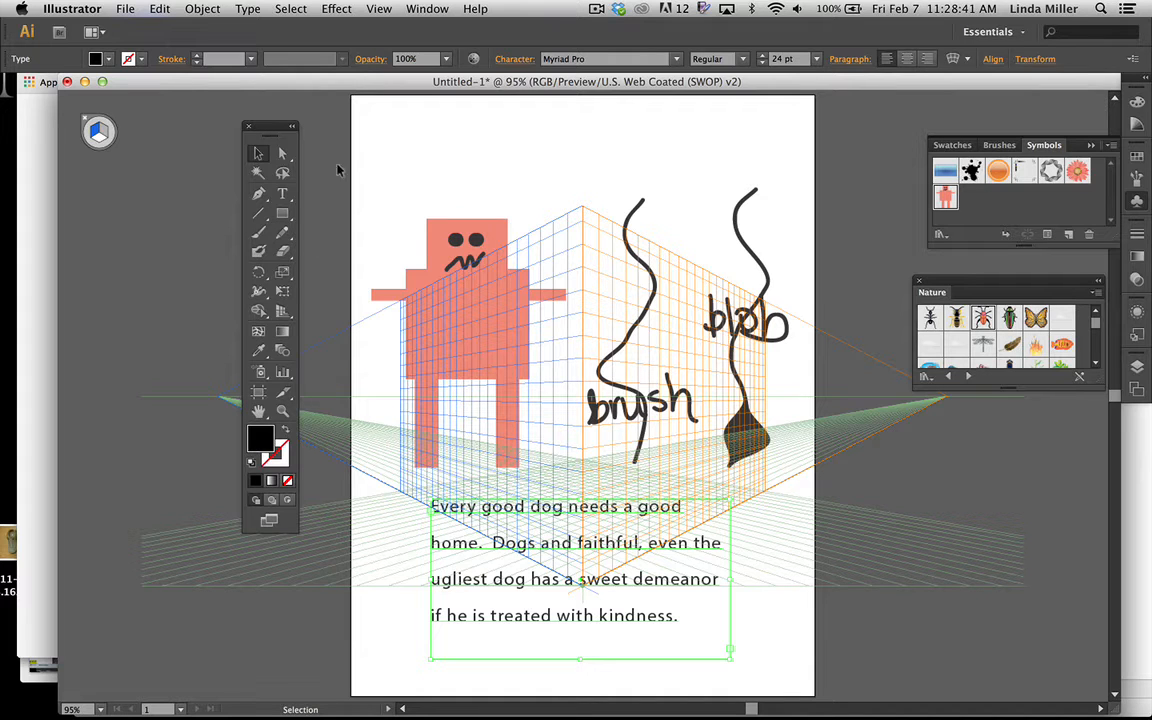
Activate the Perspective Grid tool and close the grid using its plane switching widget
{"action": "left_click", "coordinate": [379, 9]}
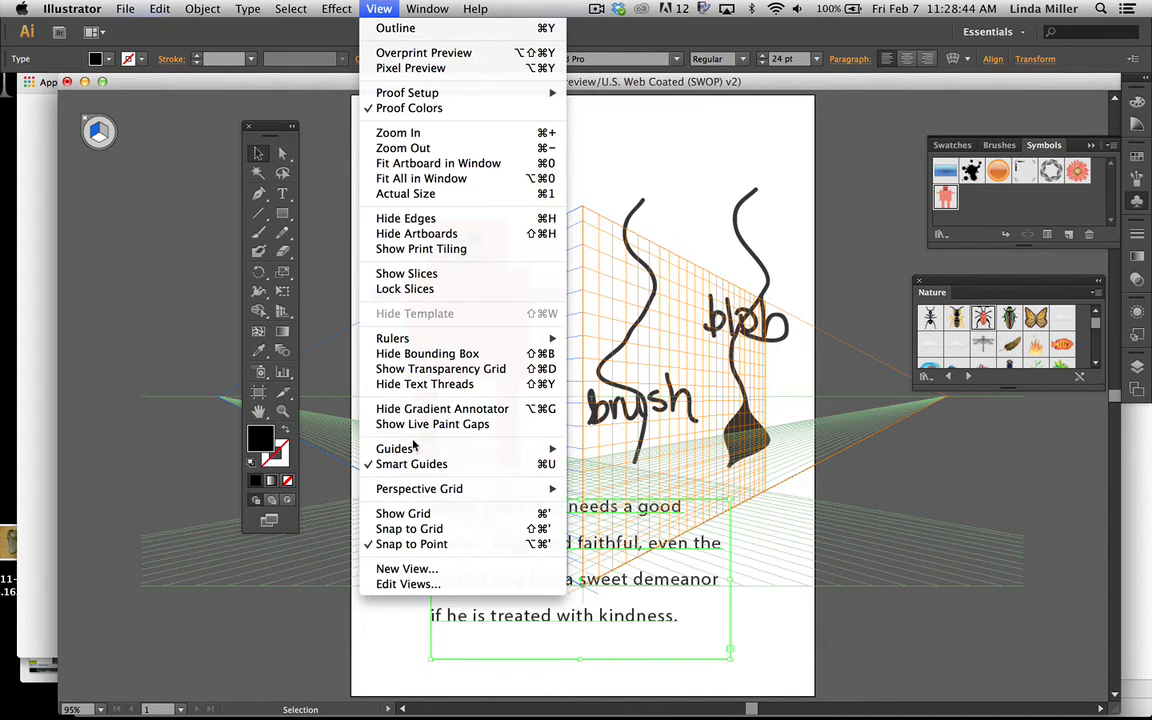
{"action": "mouse_move", "coordinate": [420, 489]}
{"action": "left_click", "coordinate": [258, 340]}
{"action": "left_click", "coordinate": [259, 333]}
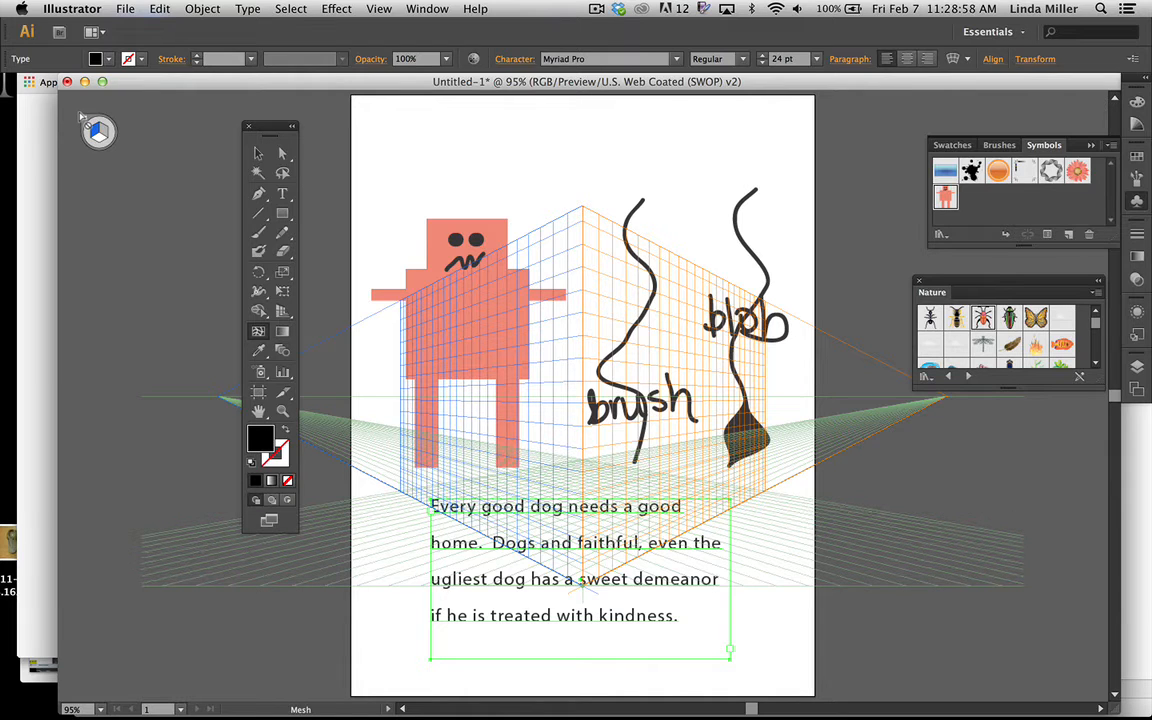
{"action": "key", "text": "super"}
{"action": "left_click", "coordinate": [283, 314]}
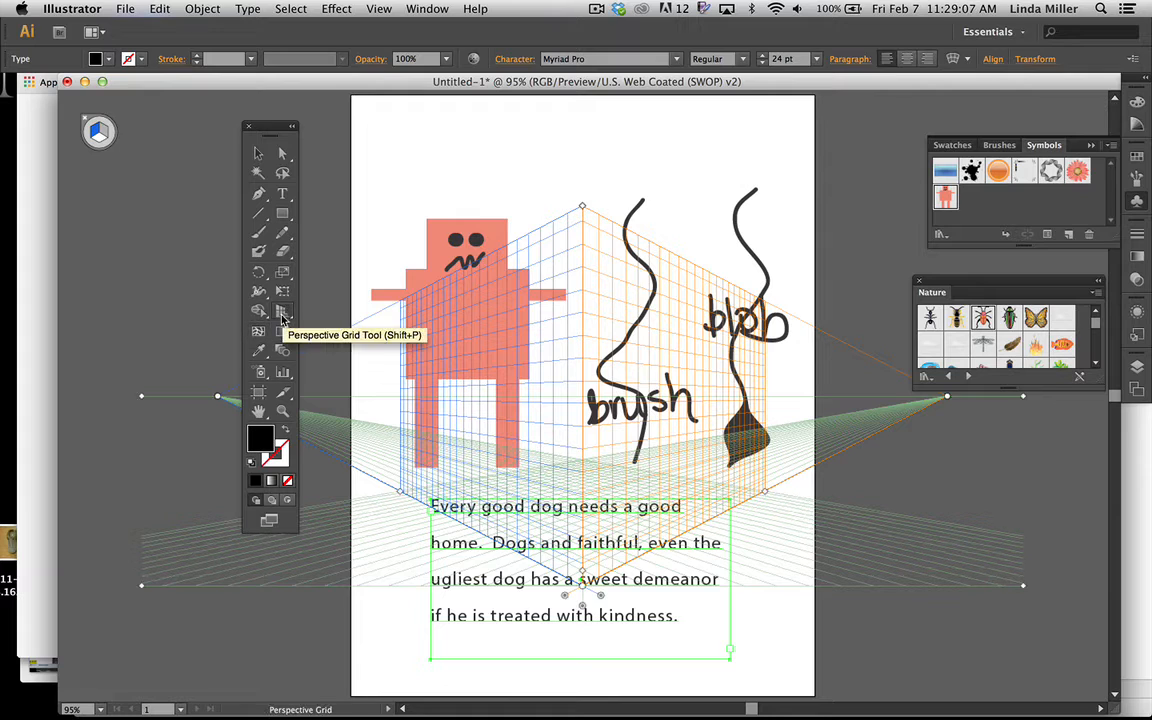
{"action": "left_click", "coordinate": [84, 120]}
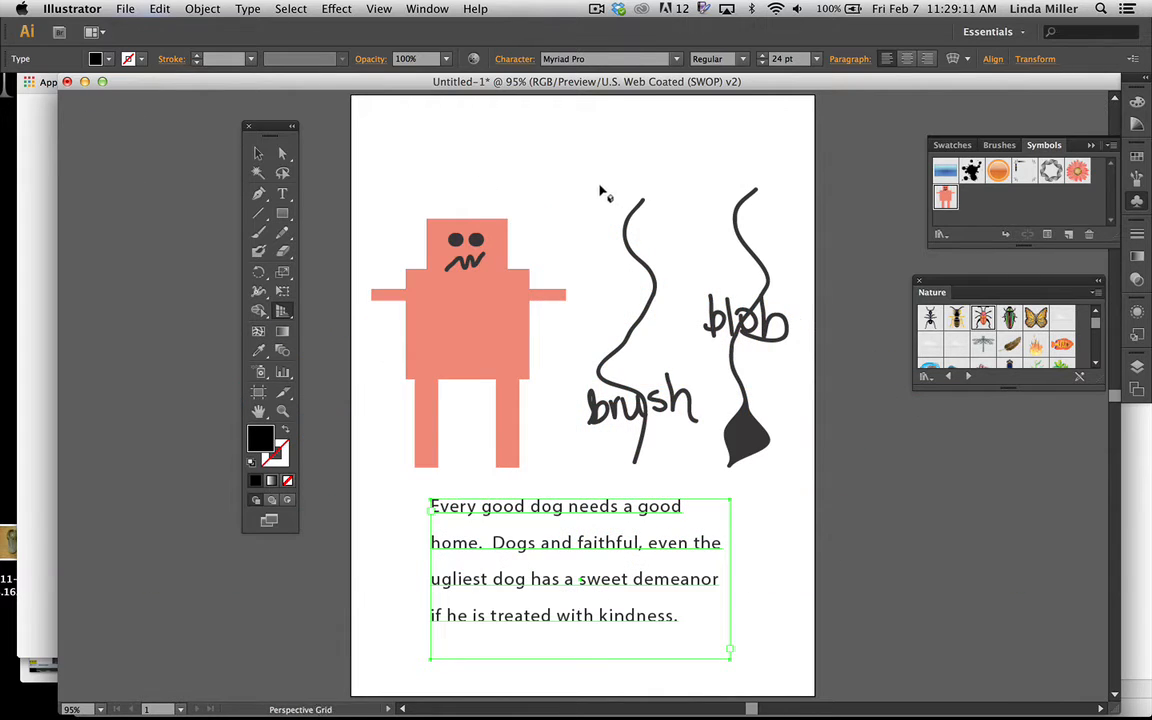
Show the perspective grid again through the view options
{"action": "left_click", "coordinate": [425, 9]}
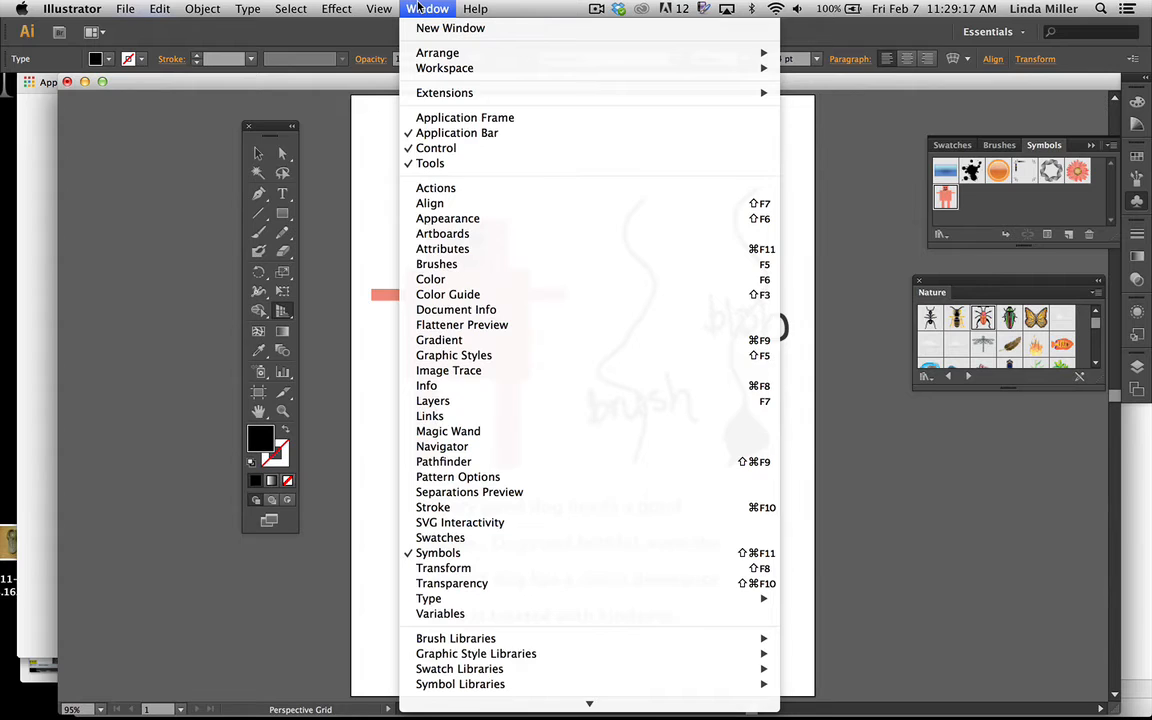
{"action": "mouse_move", "coordinate": [396, 8]}
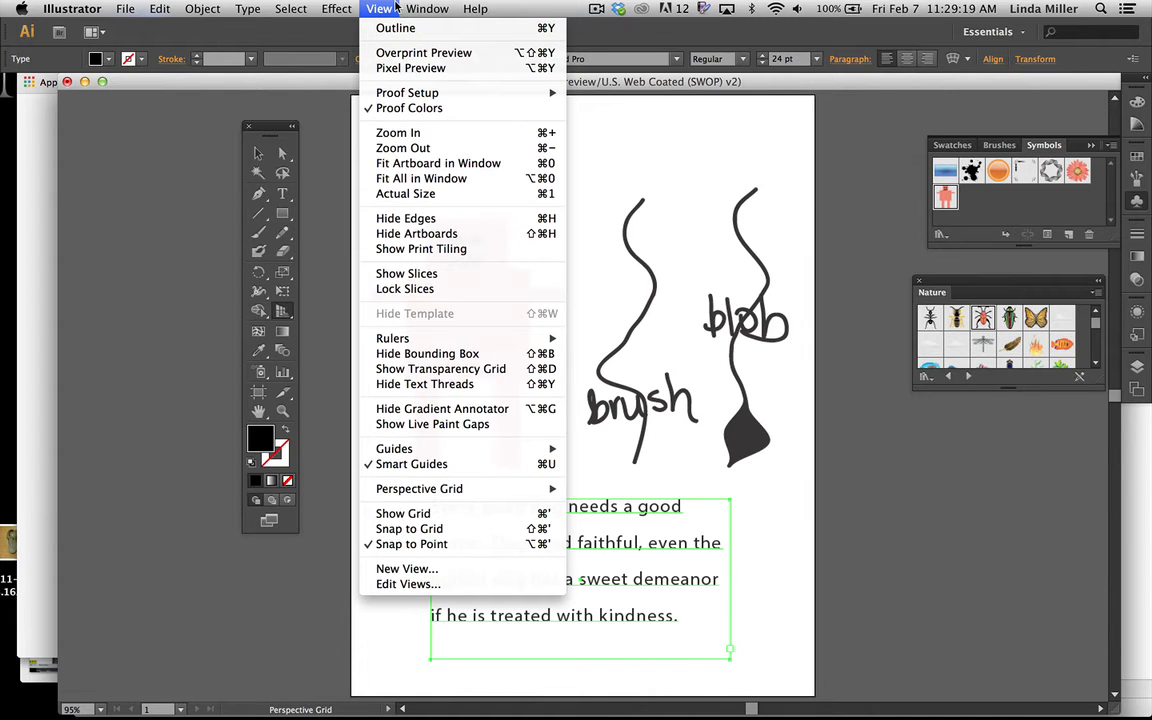
{"action": "mouse_move", "coordinate": [470, 489]}
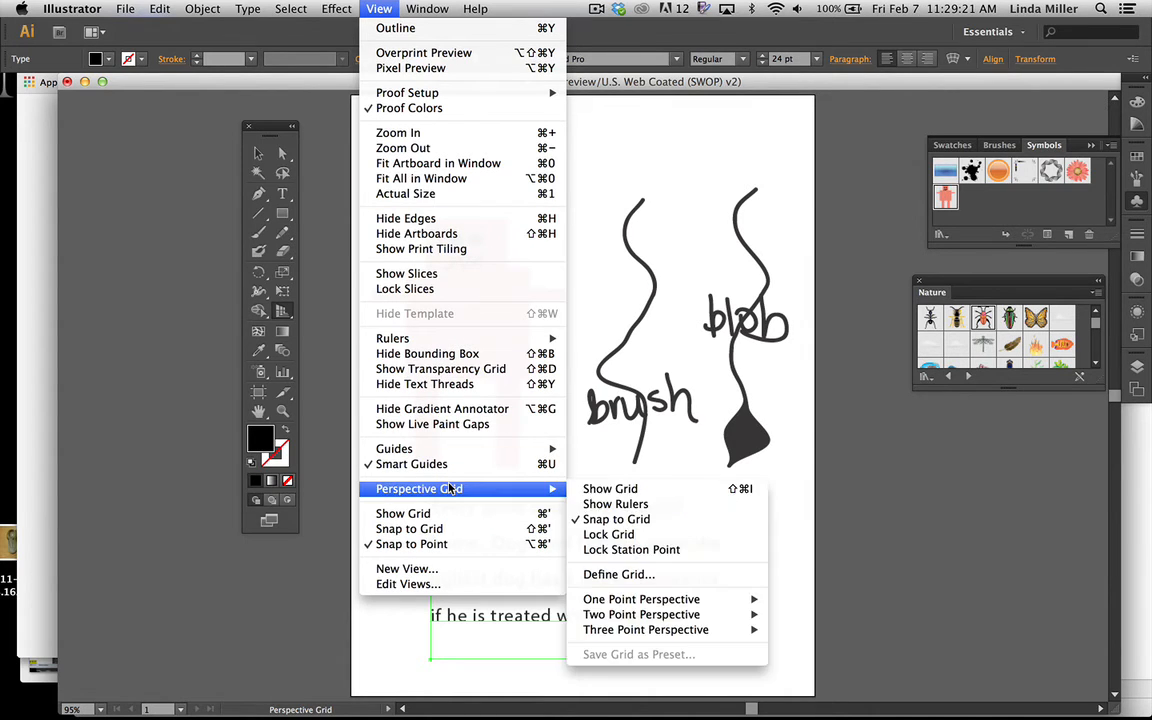
{"action": "left_click", "coordinate": [625, 492]}
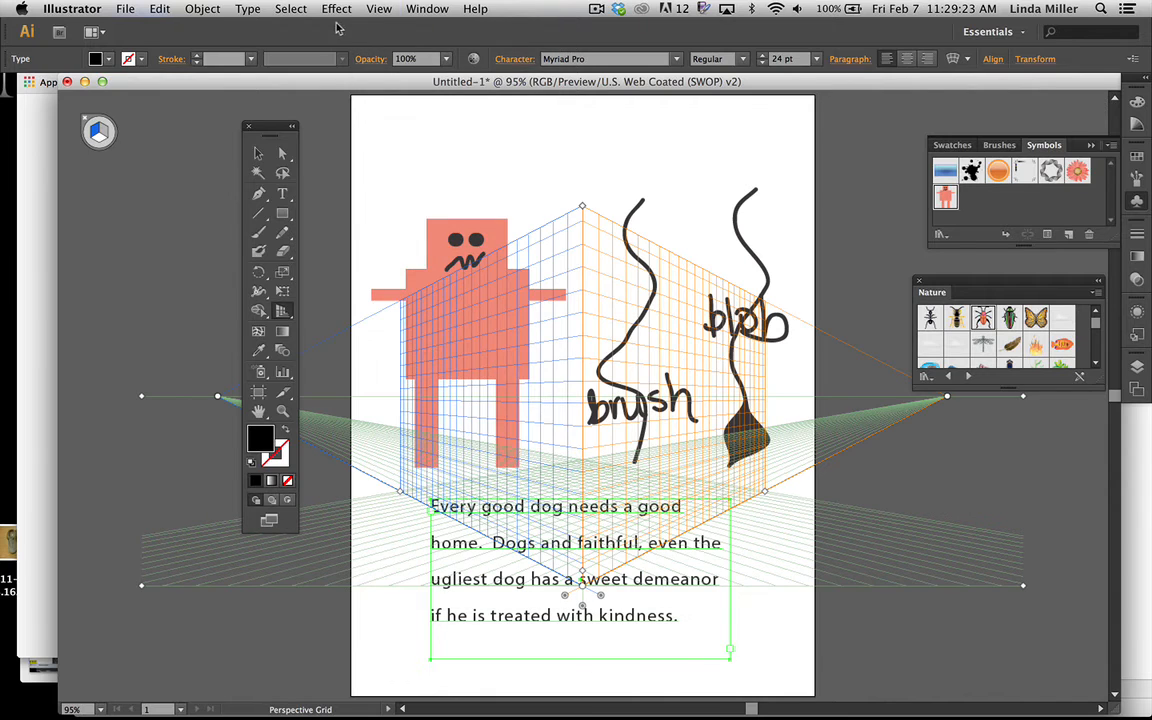
Hide the perspective grid through the view options
{"action": "left_click", "coordinate": [380, 10]}
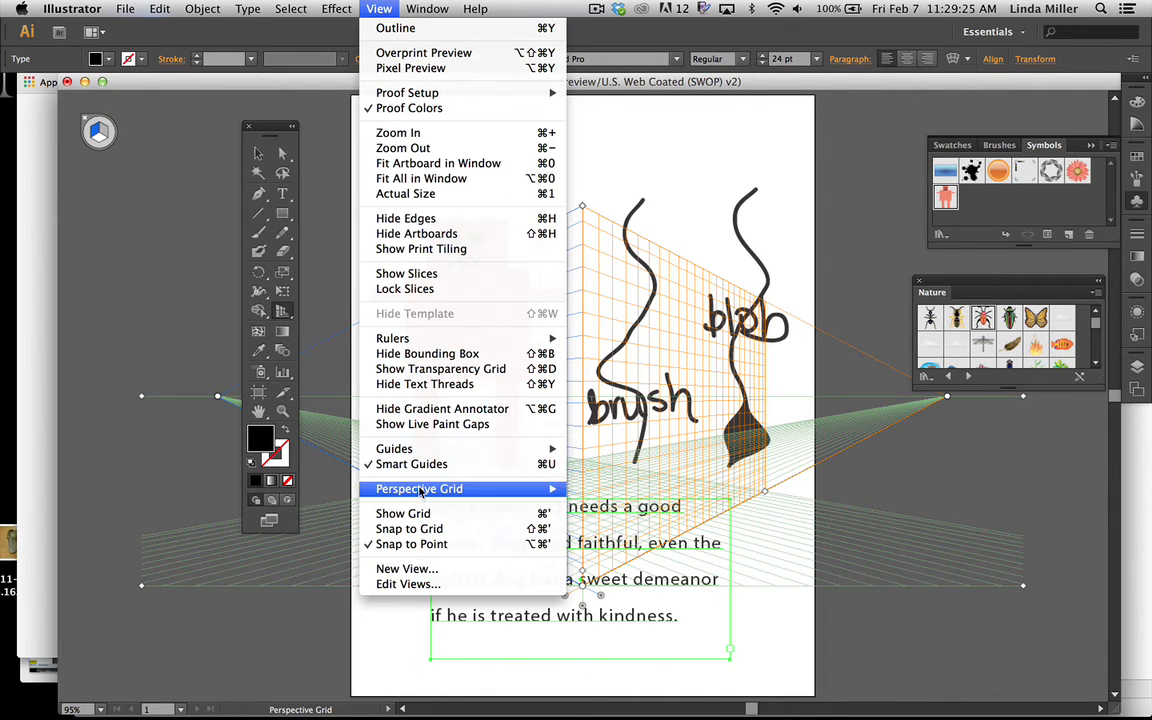
{"action": "mouse_move", "coordinate": [490, 489]}
{"action": "left_click", "coordinate": [646, 492]}
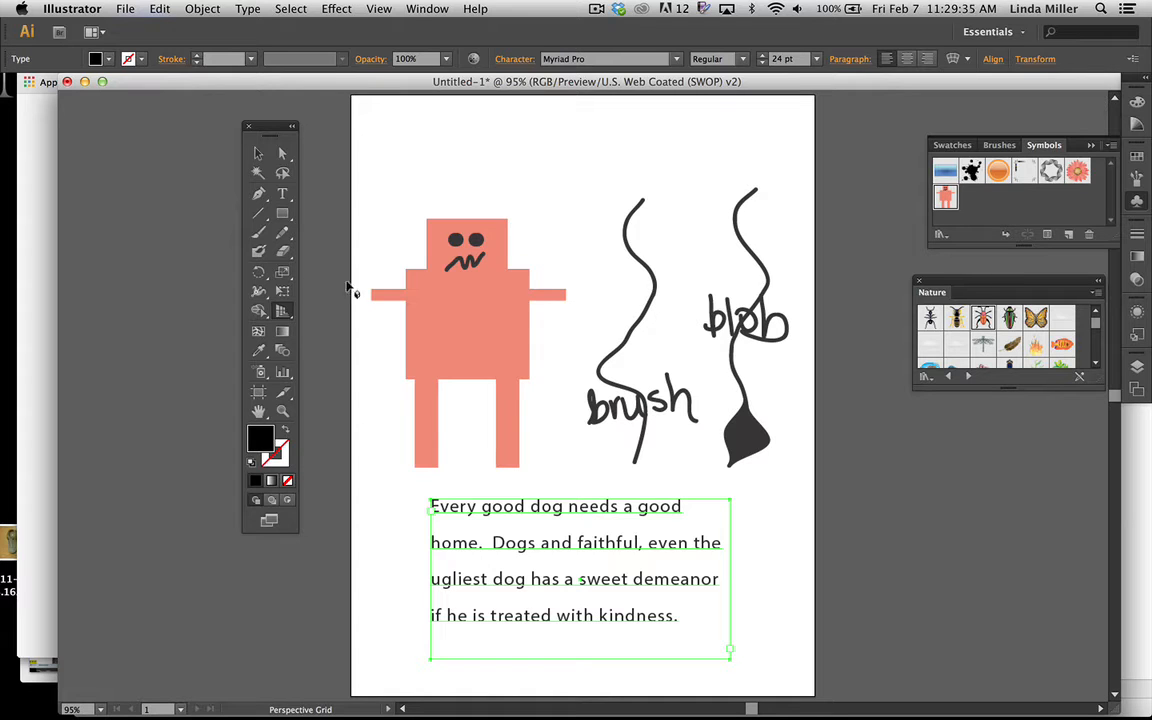
Start a Save for Web export of the artwork and choose JPEG as the file format
{"action": "left_click", "coordinate": [125, 9]}
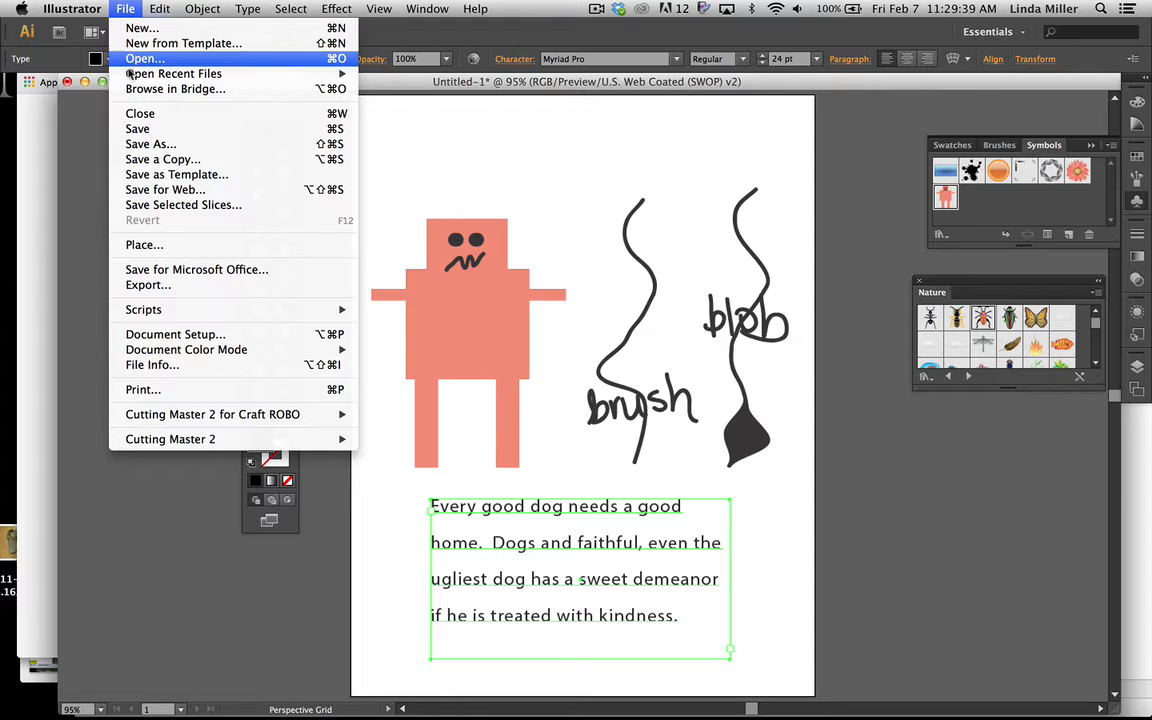
{"action": "left_click", "coordinate": [143, 190]}
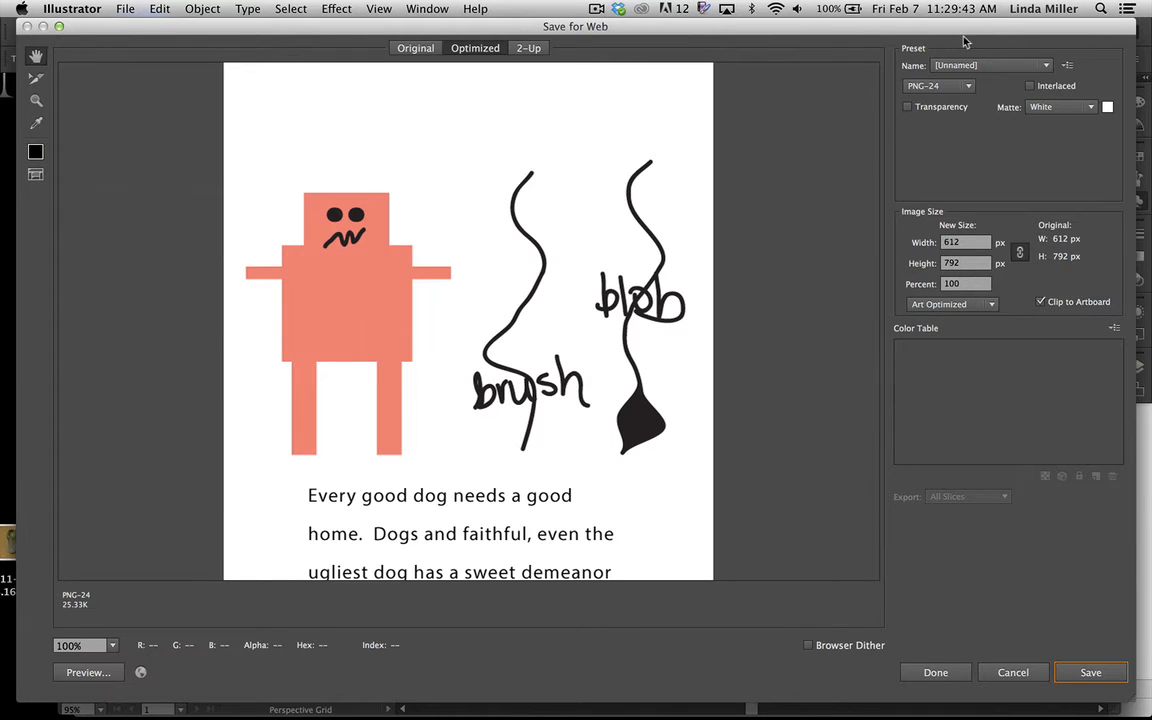
{"action": "left_click", "coordinate": [968, 86]}
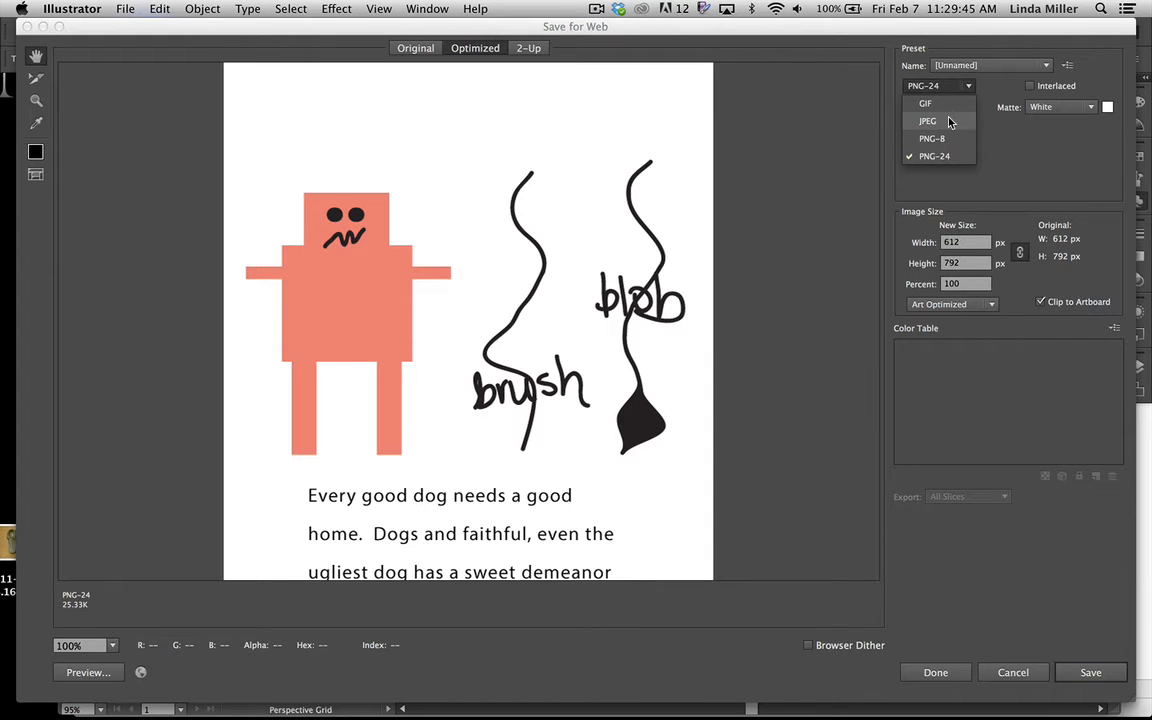
{"action": "left_click", "coordinate": [946, 121]}
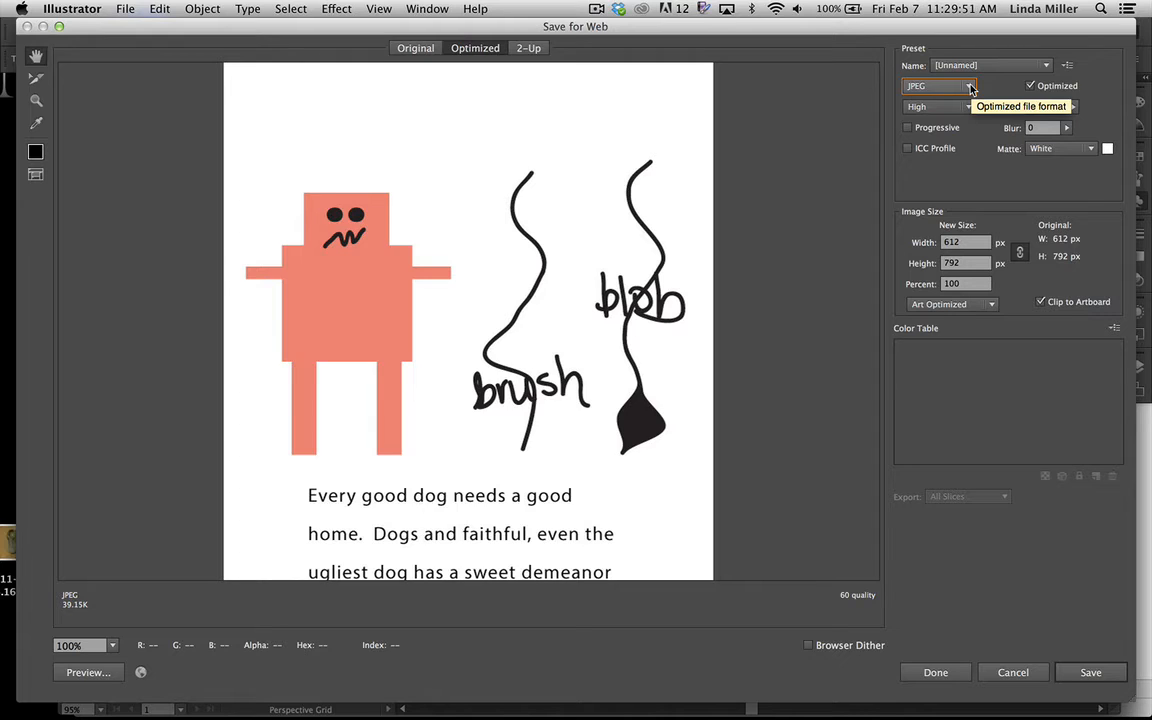
Preview the export as PNG-8 and PNG-24, then return the format to JPEG
{"action": "left_click", "coordinate": [969, 87]}
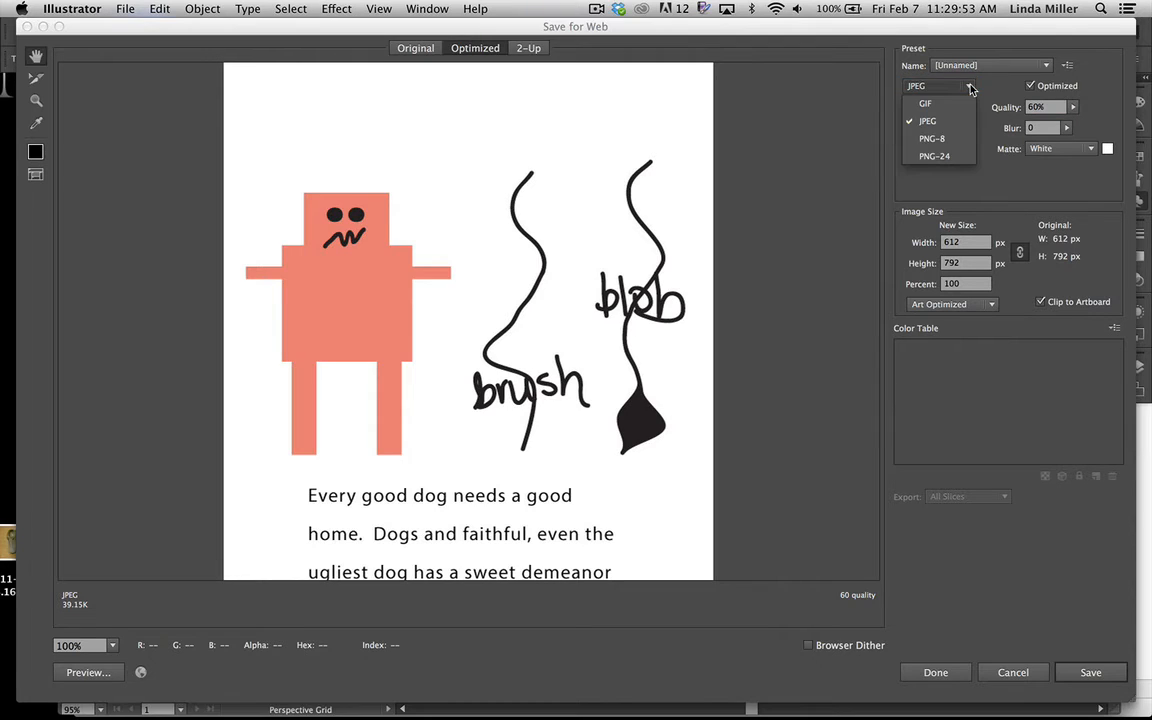
{"action": "left_click", "coordinate": [932, 139]}
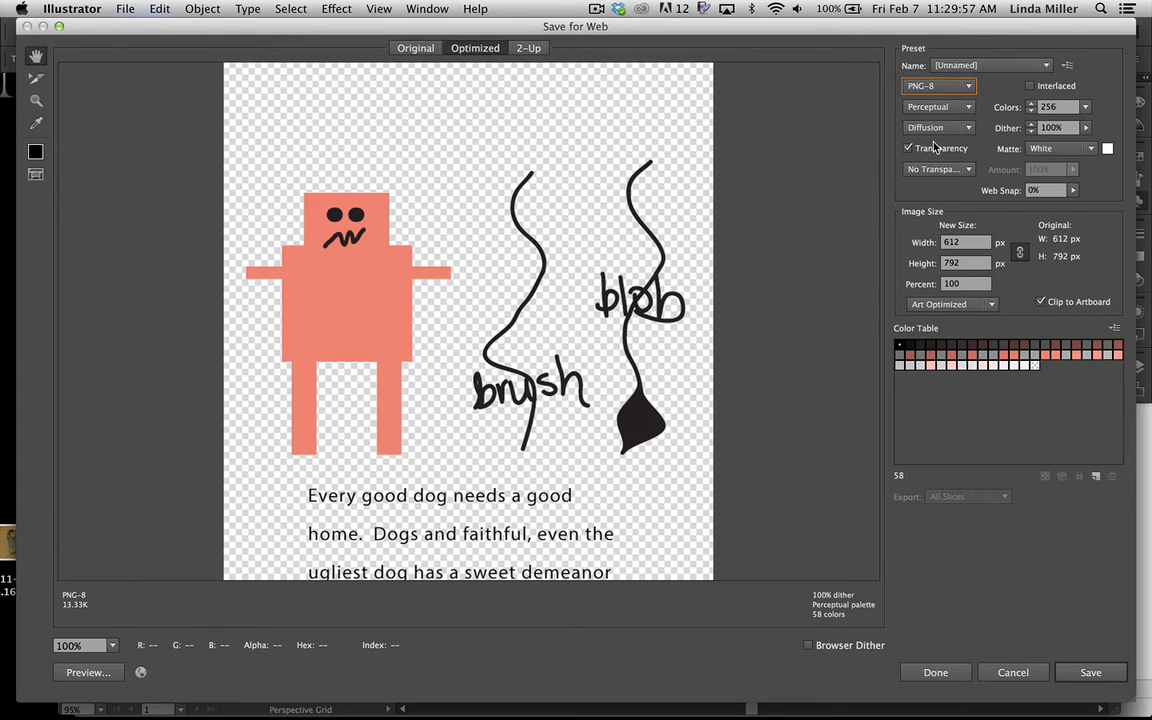
{"action": "left_click", "coordinate": [962, 86]}
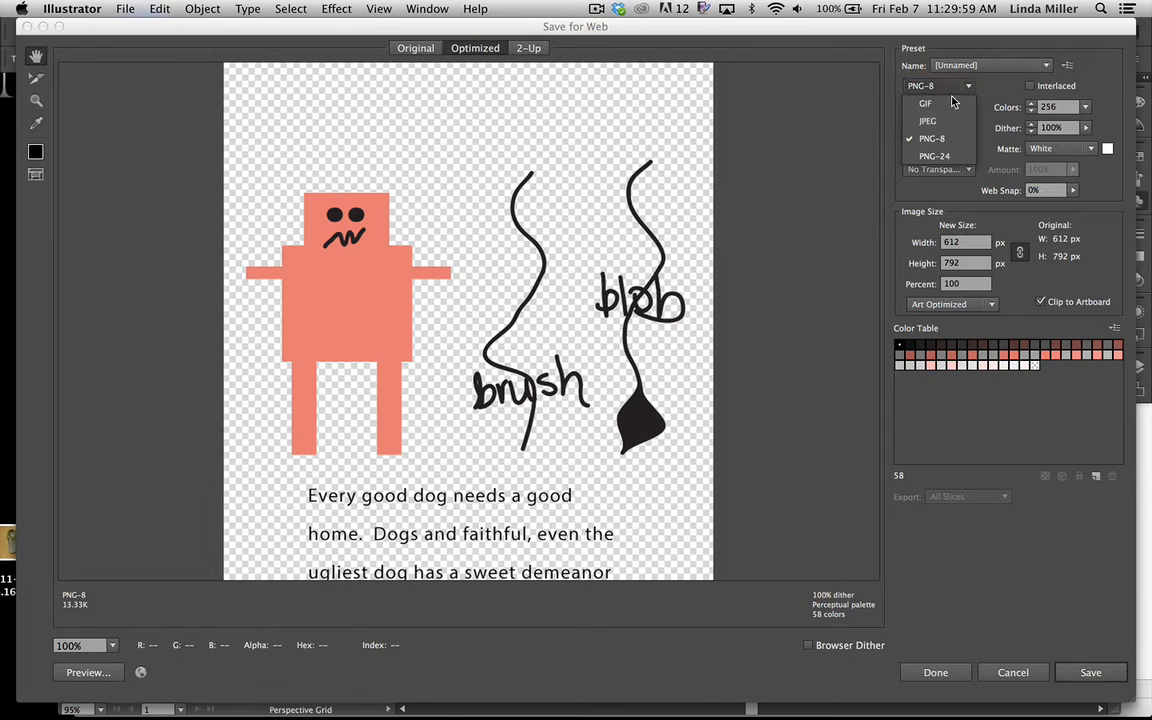
{"action": "left_click", "coordinate": [935, 153]}
{"action": "left_click", "coordinate": [952, 88]}
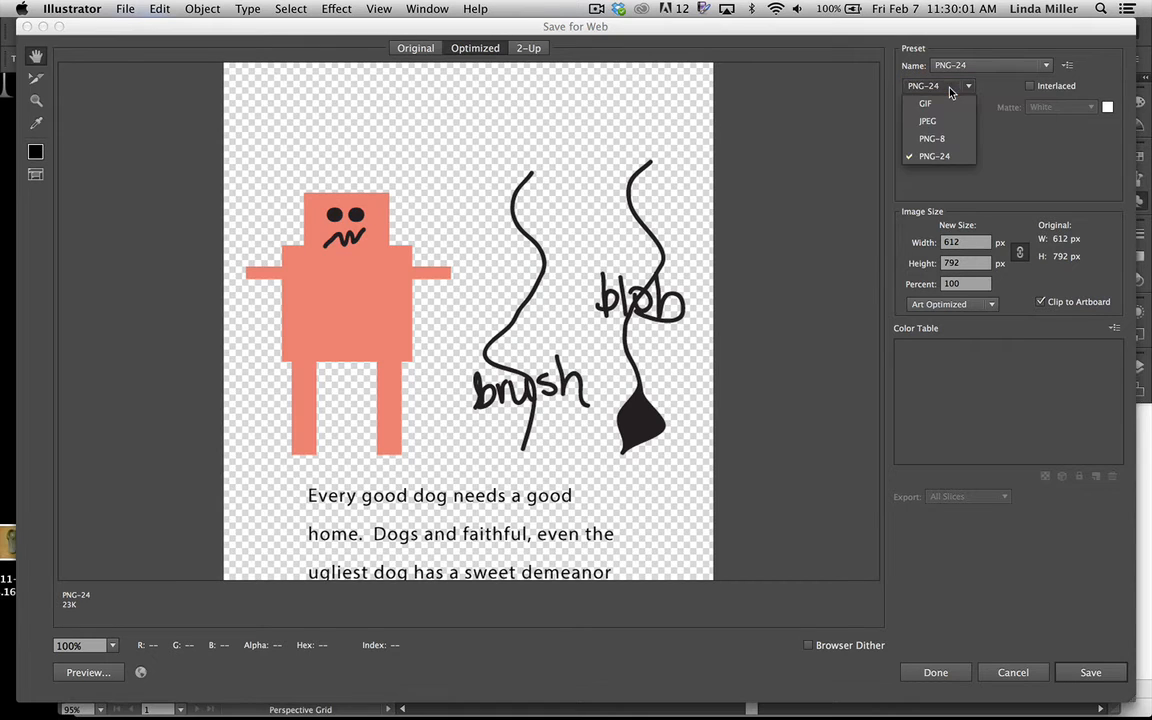
{"action": "left_click", "coordinate": [928, 121]}
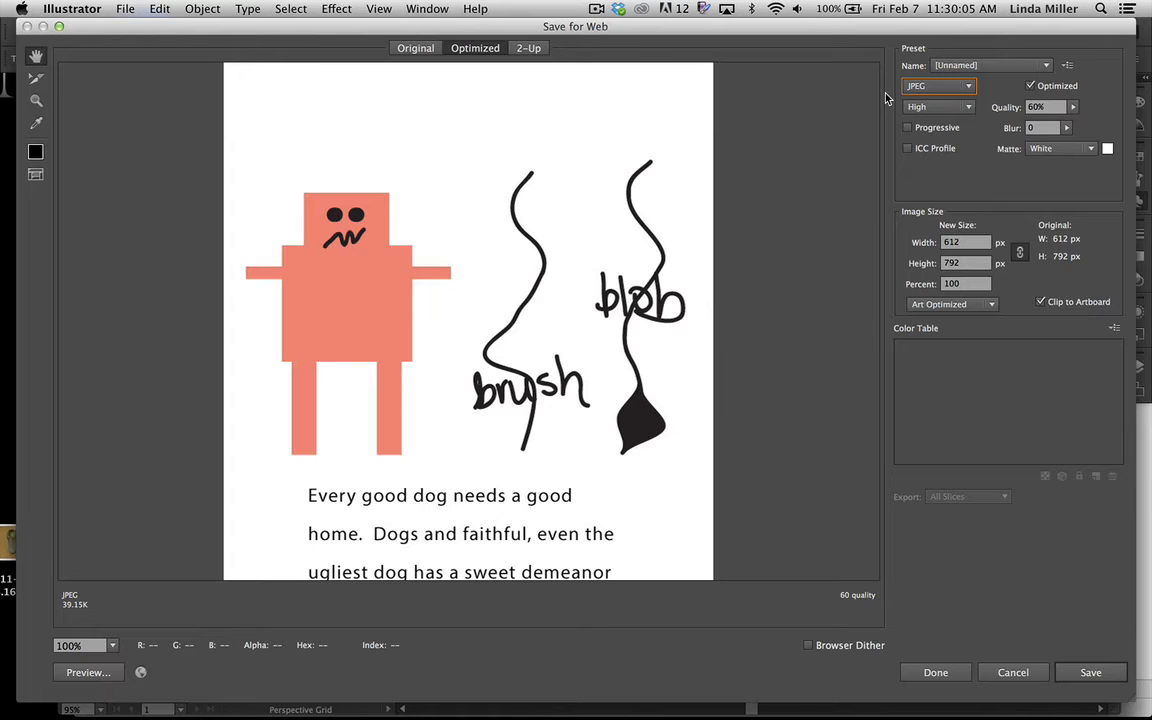
Switch the export format to PNG-8 and look through its color reduction options, keeping Perceptual
{"action": "left_click", "coordinate": [940, 86]}
{"action": "left_click", "coordinate": [945, 141]}
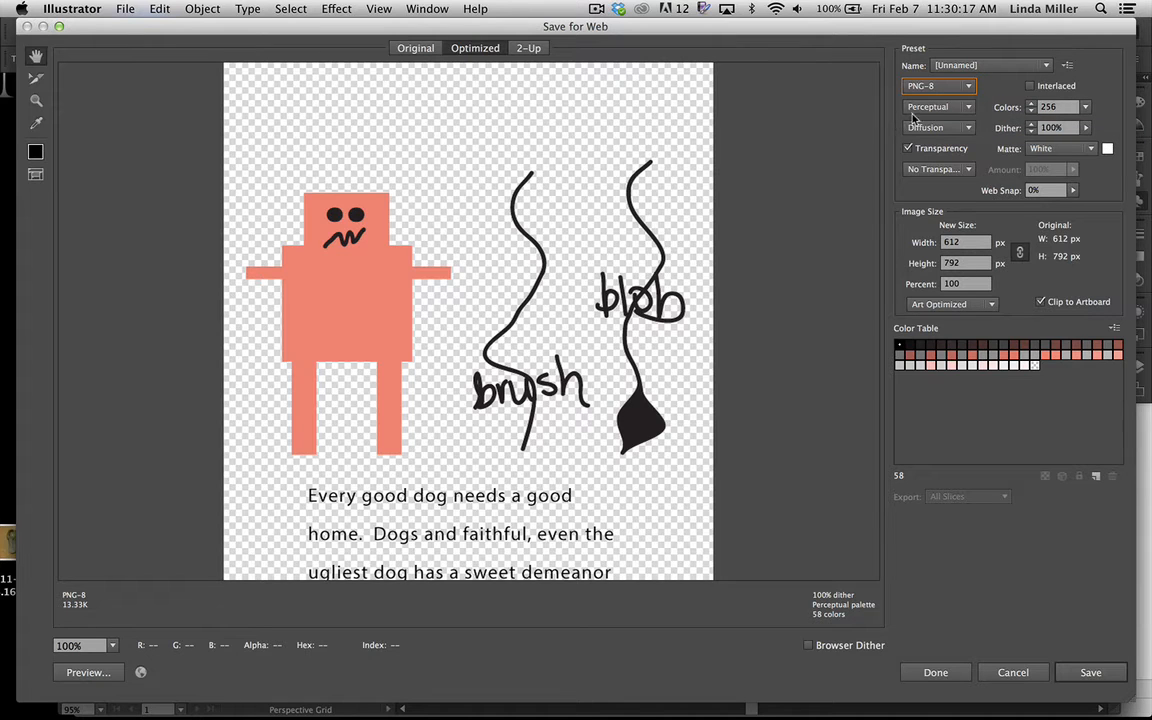
{"action": "left_click", "coordinate": [968, 107]}
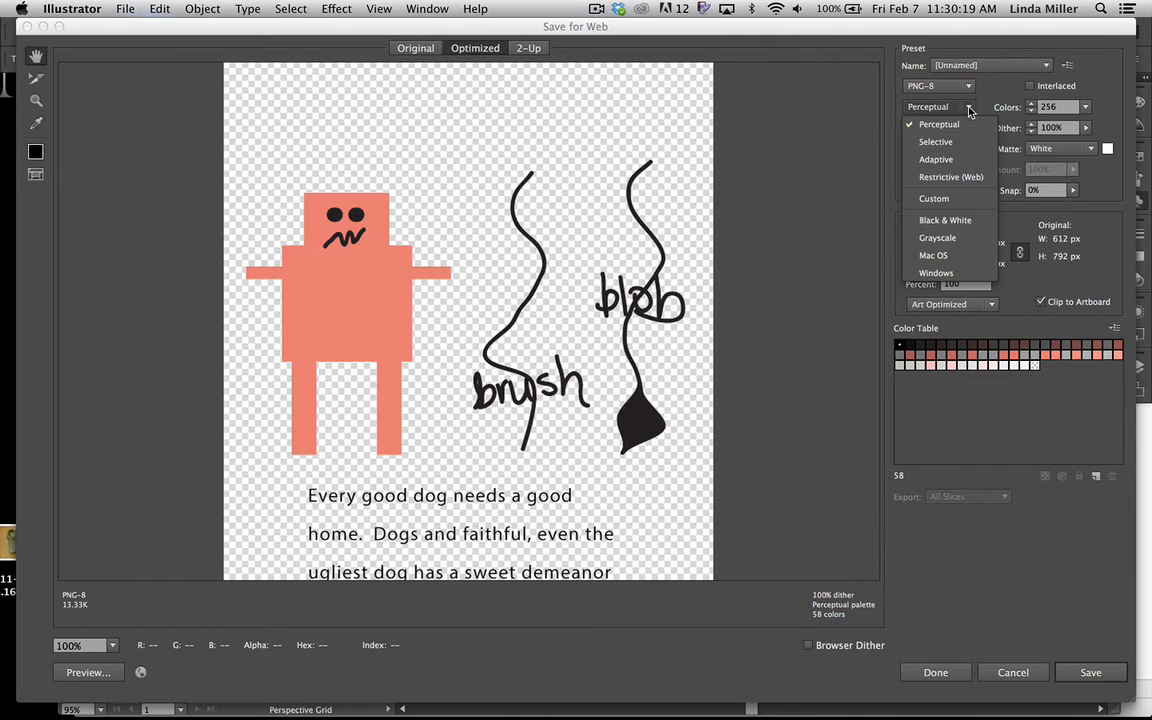
{"action": "left_click", "coordinate": [968, 108]}
Set the export format to JPEG with Medium quality and start saving the optimized image
{"action": "left_click", "coordinate": [945, 87]}
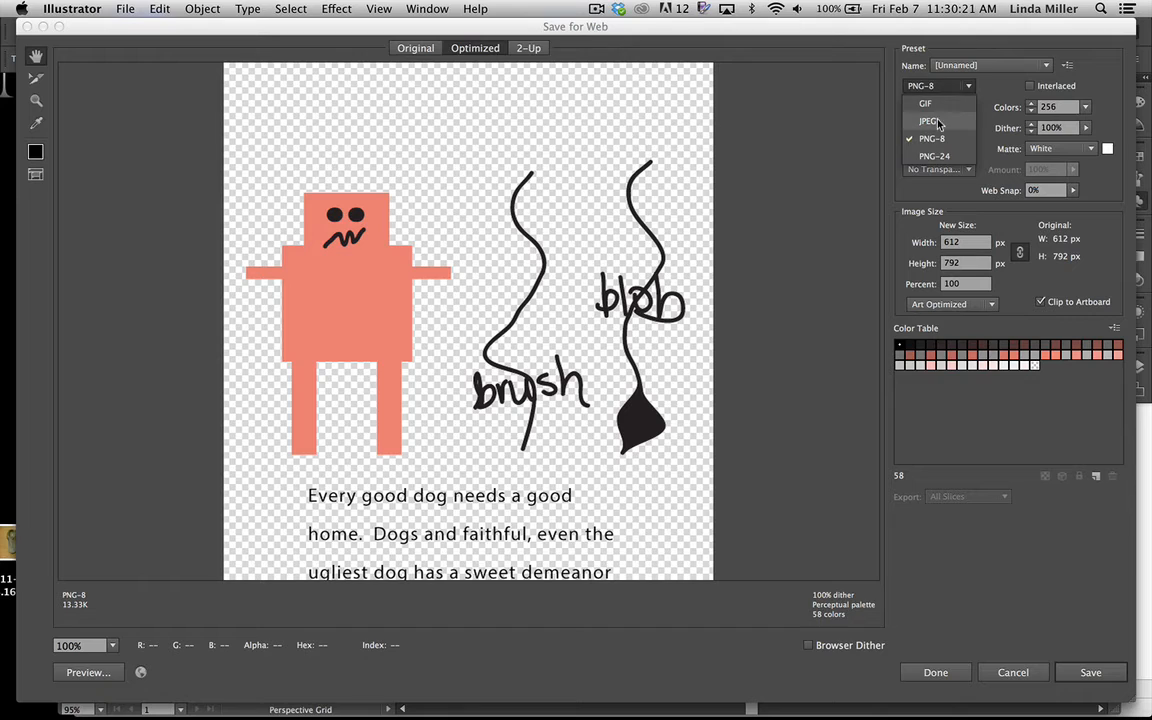
{"action": "left_click", "coordinate": [930, 121]}
{"action": "left_click", "coordinate": [945, 107]}
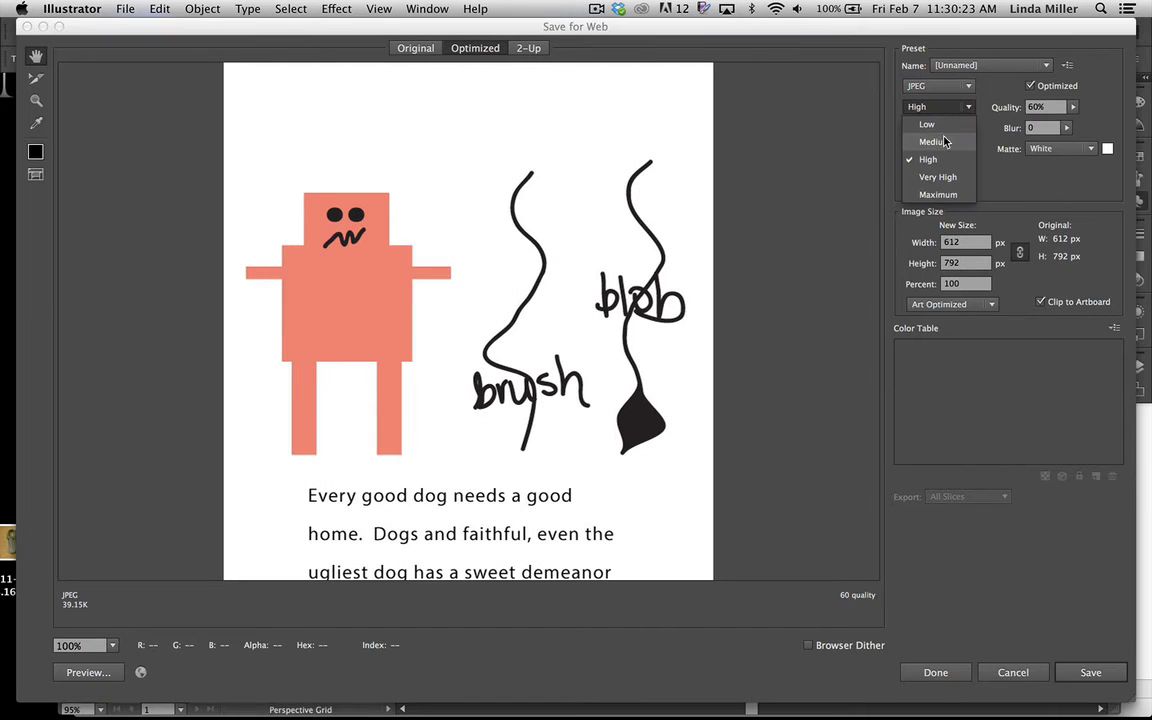
{"action": "left_click", "coordinate": [935, 142]}
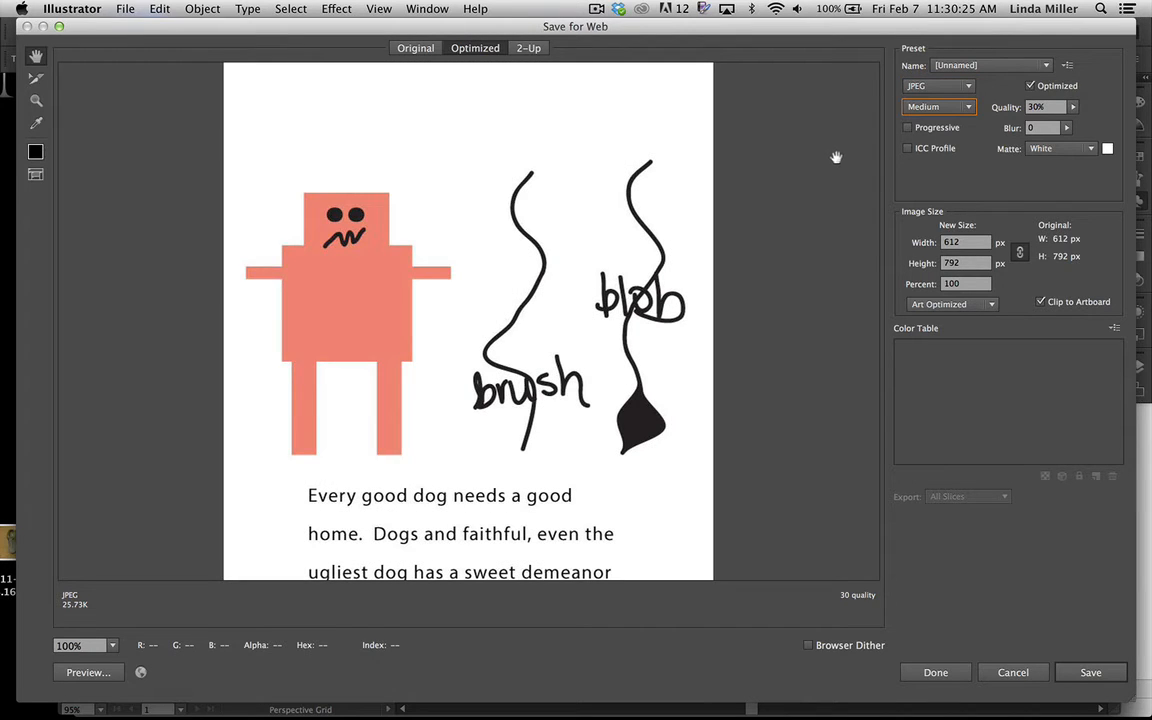
{"action": "left_click", "coordinate": [1092, 672]}
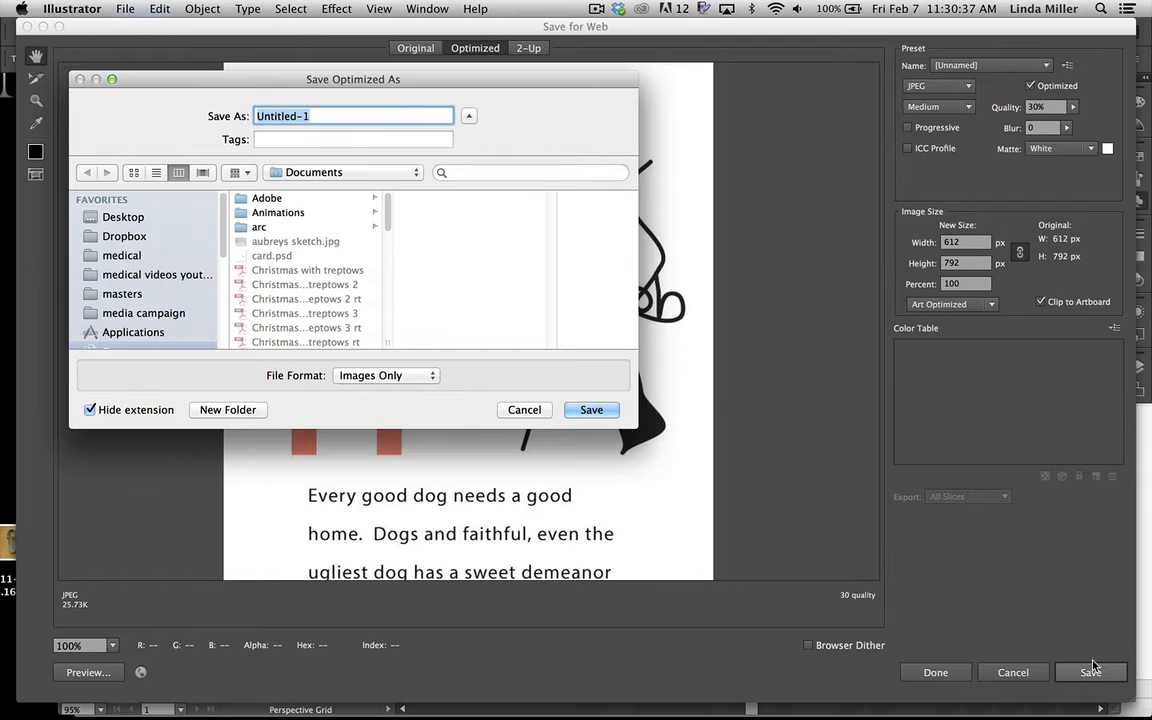
{"action": "type", "text": "!"}
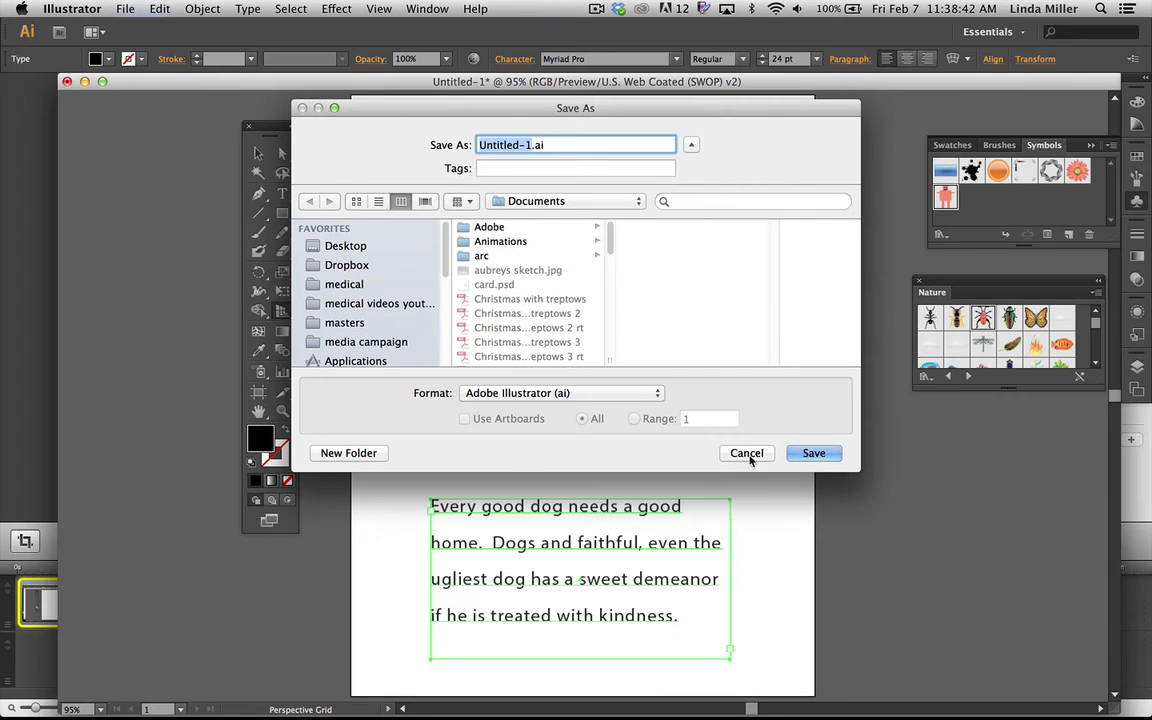
Cancel saving the document as an Adobe Illustrator file and close the Nature symbol library
{"action": "left_click", "coordinate": [746, 455]}
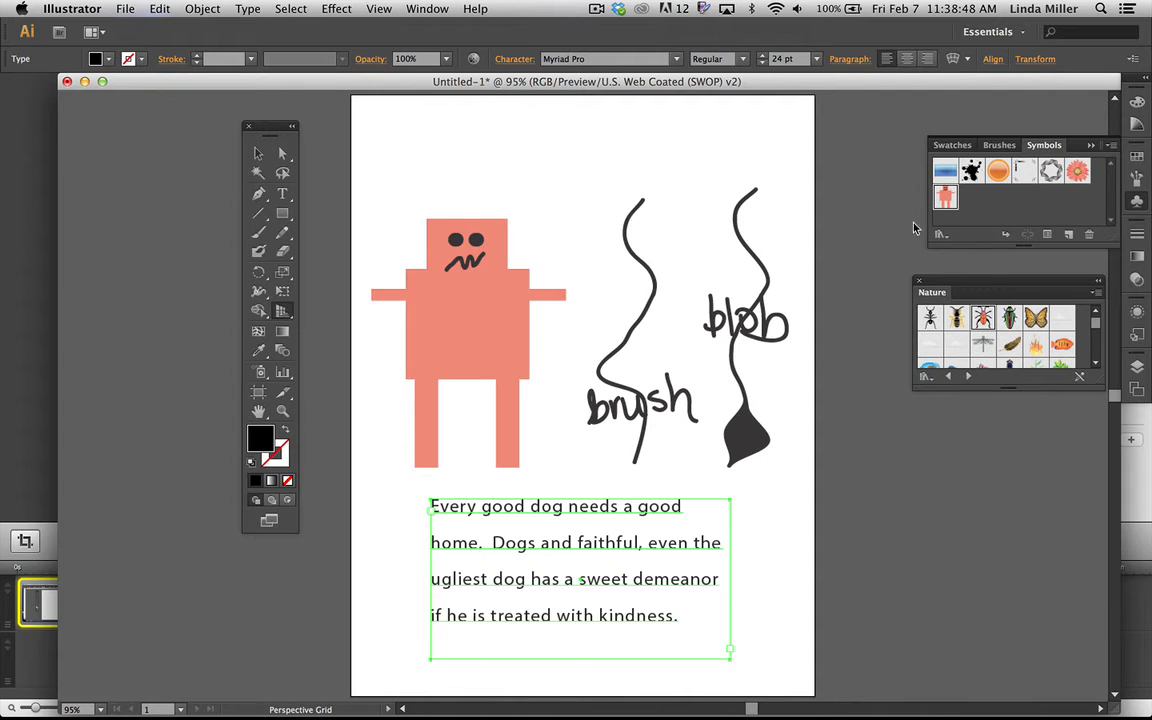
{"action": "left_click", "coordinate": [921, 282]}
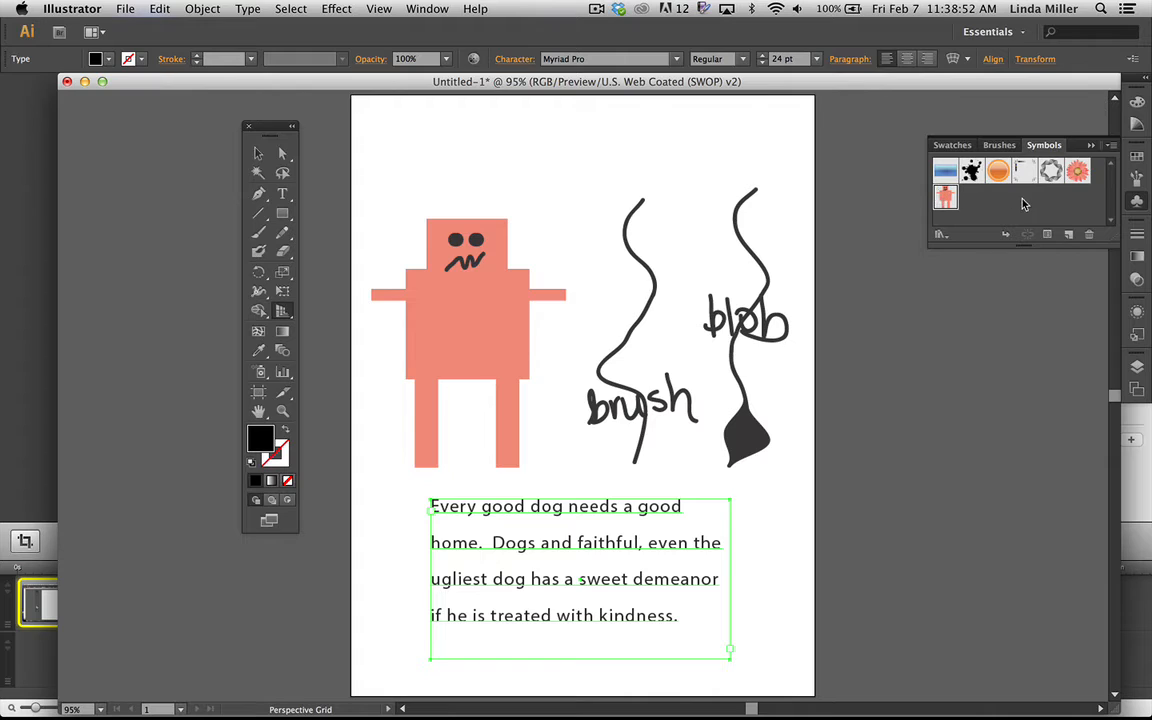
{"action": "left_click", "coordinate": [950, 145]}
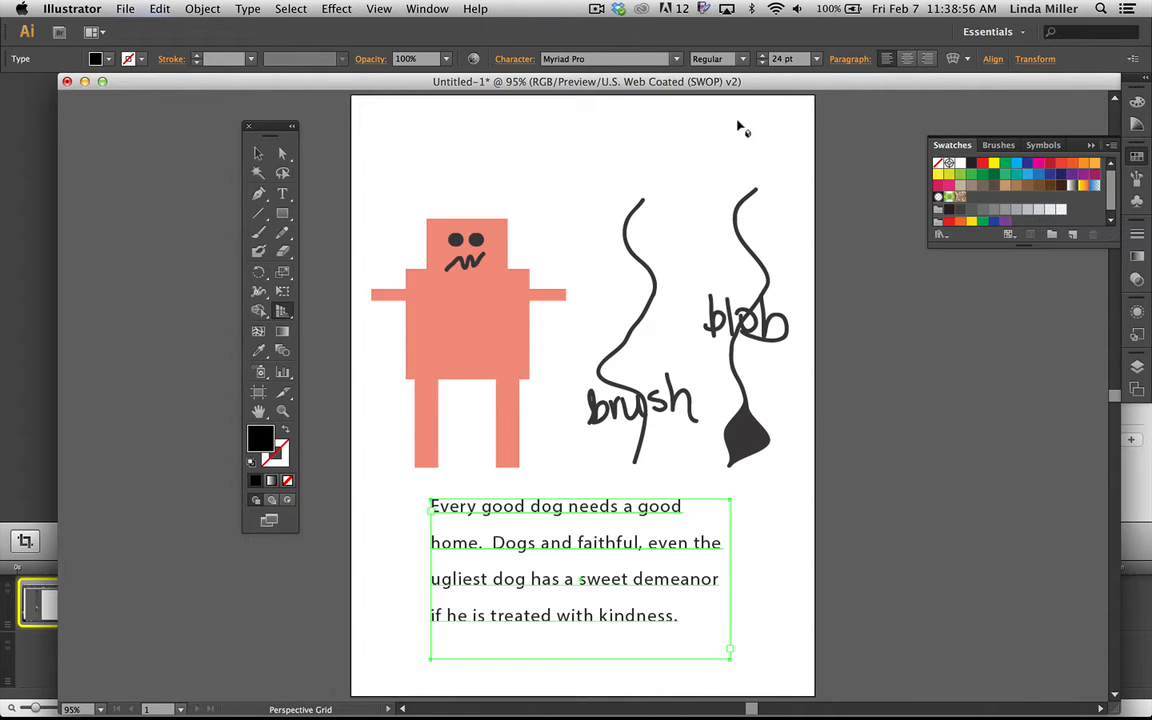
{"action": "left_click", "coordinate": [982, 140]}
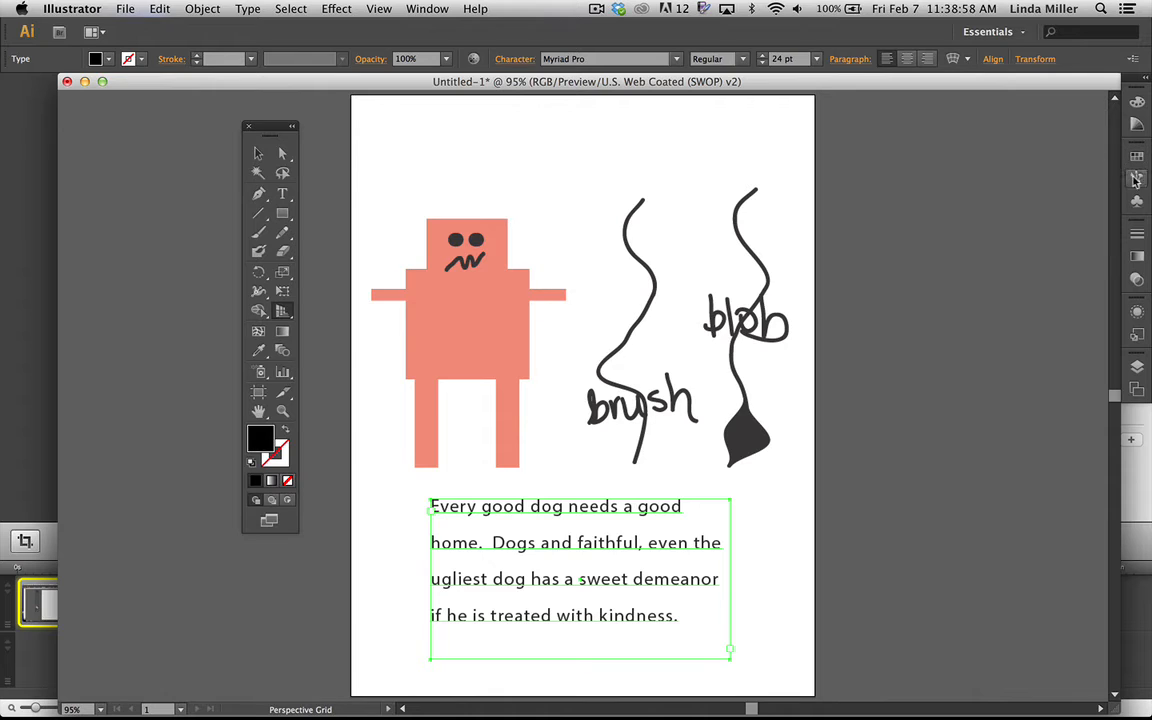
{"action": "left_click", "coordinate": [1137, 158]}
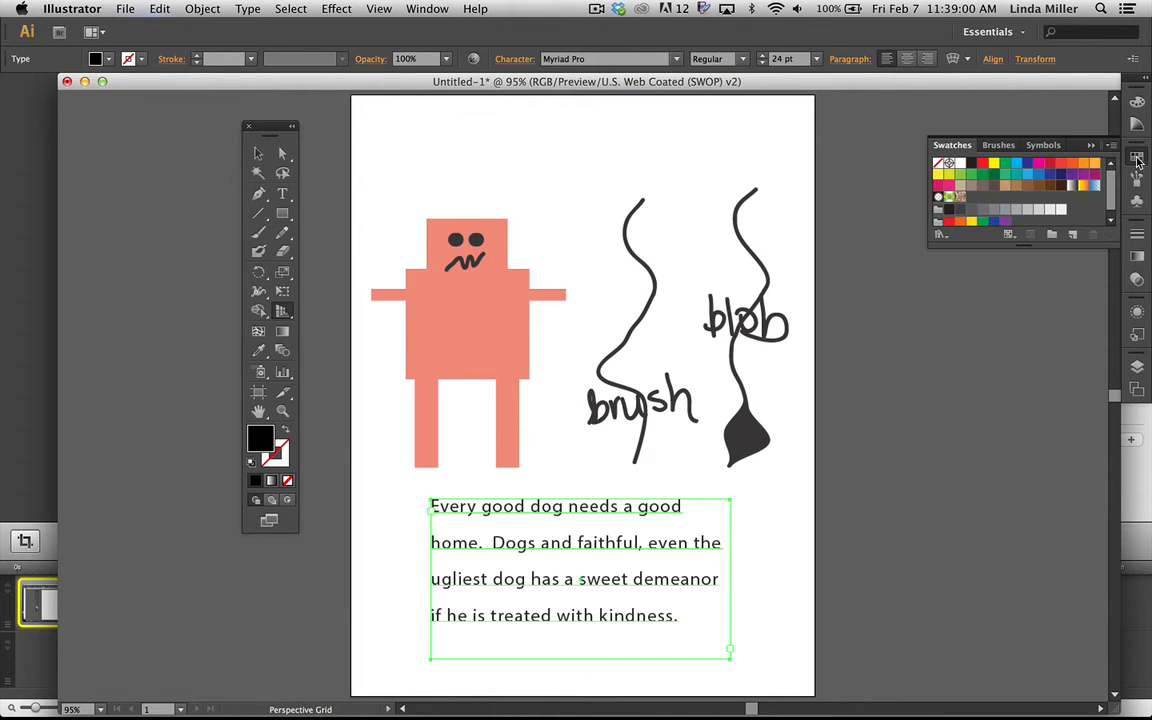
{"action": "left_click", "coordinate": [1137, 158]}
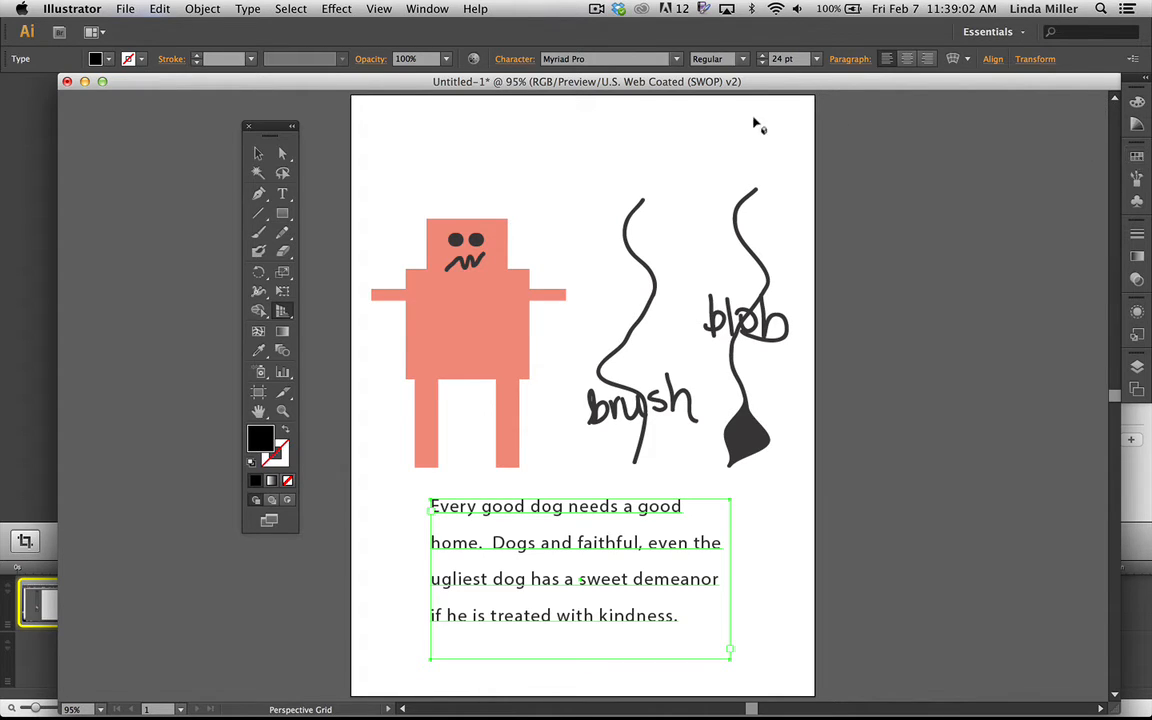
Show the Swatches panel, float it over the artboard and widen it
{"action": "left_click", "coordinate": [429, 9]}
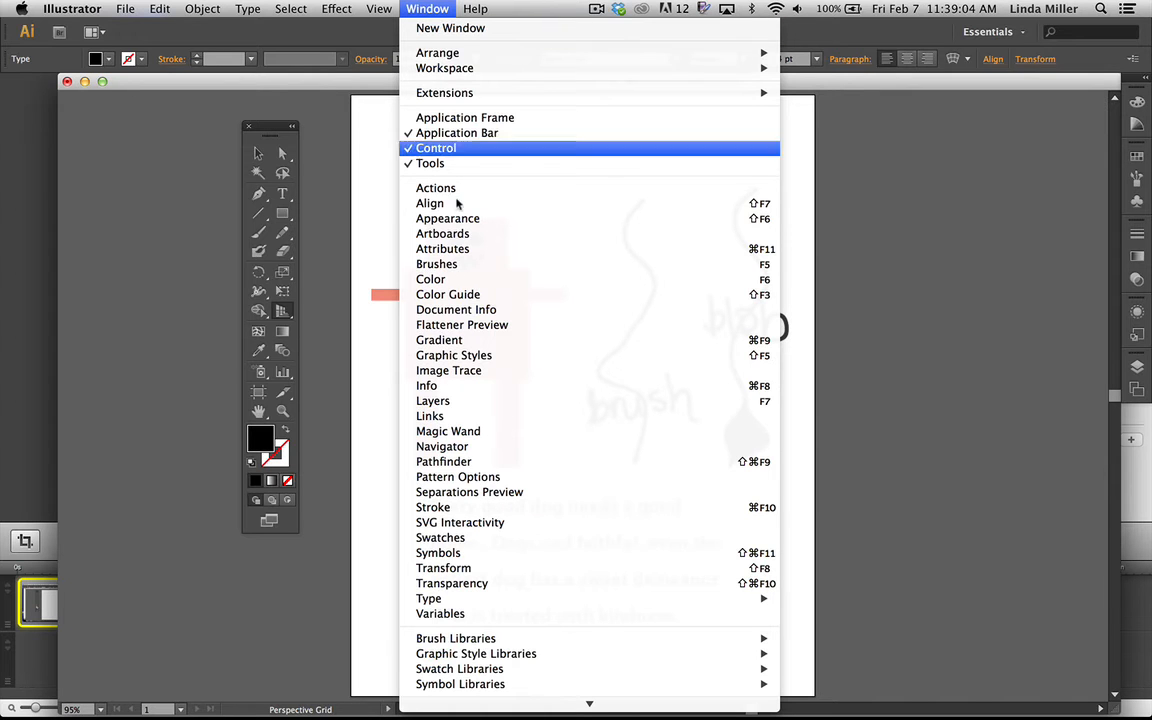
{"action": "left_click", "coordinate": [486, 541]}
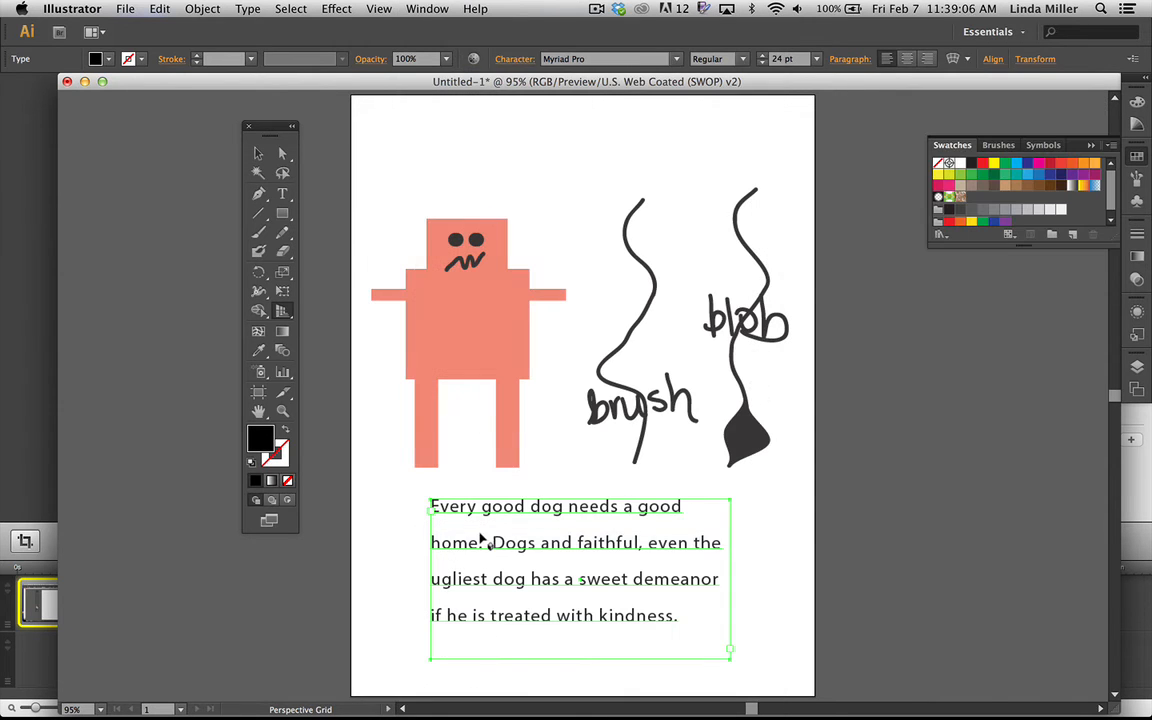
{"action": "mouse_move", "coordinate": [960, 150]}
{"action": "left_mouse_down"}
{"action": "mouse_move", "coordinate": [756, 160]}
{"action": "mouse_move", "coordinate": [666, 142]}
{"action": "left_mouse_up"}
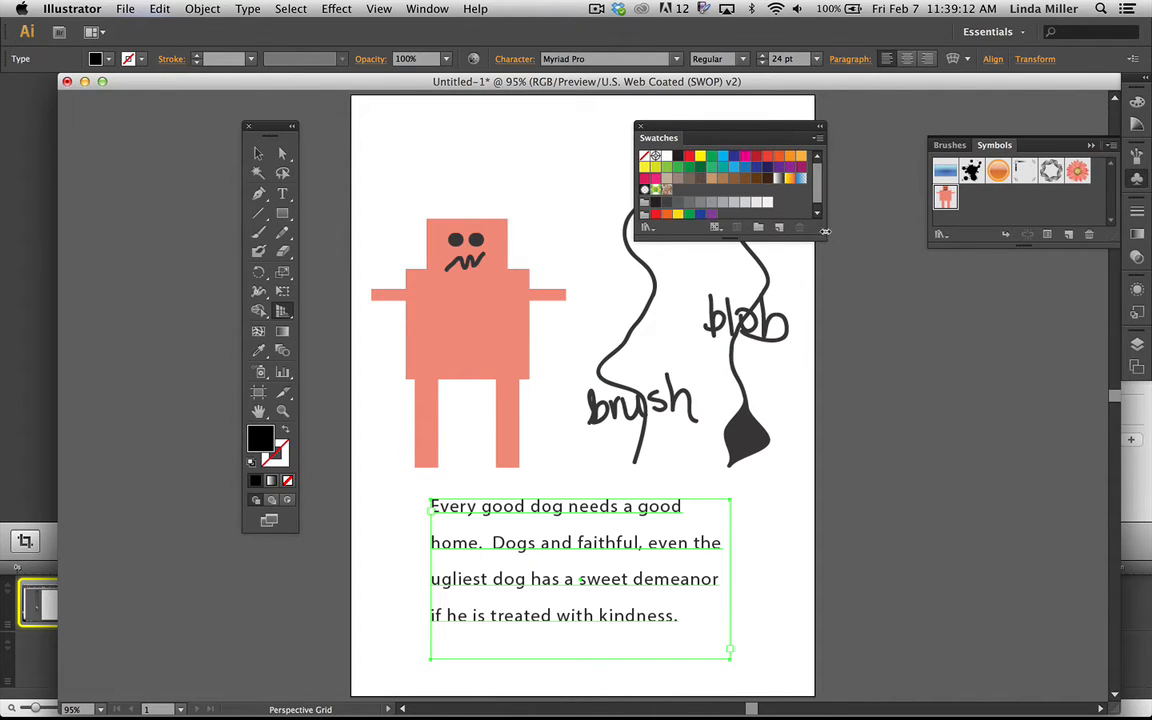
{"action": "left_click_drag", "start_coordinate": [825, 231], "coordinate": [855, 237]}
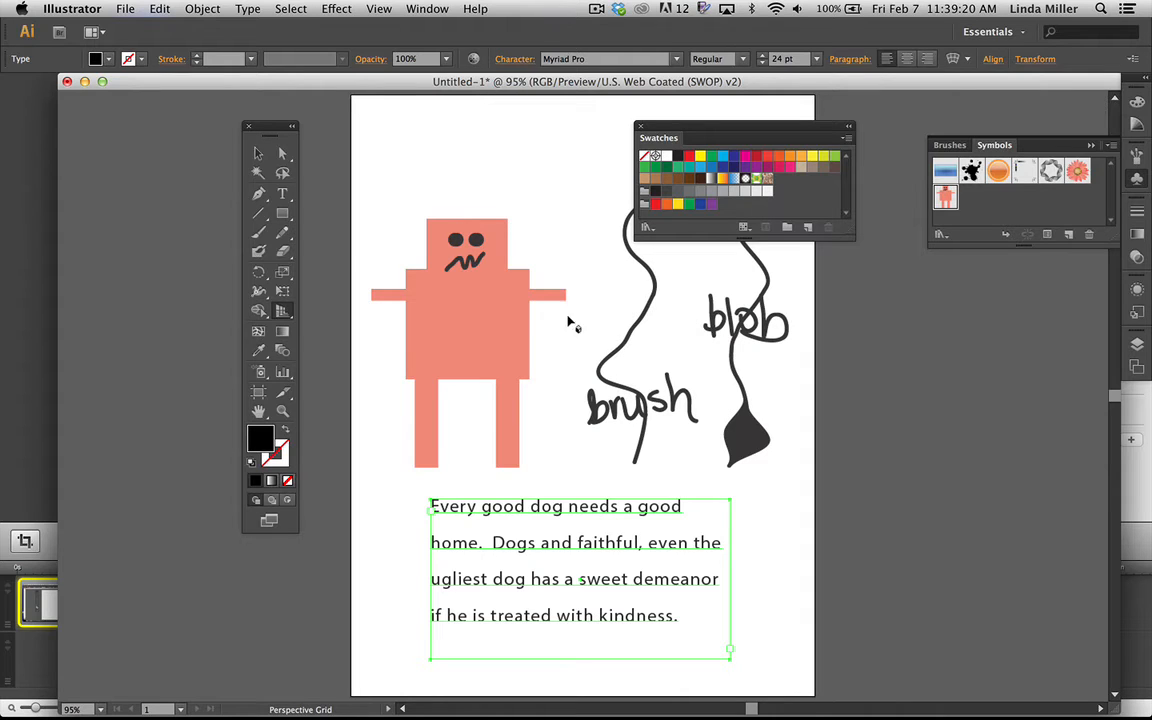
Fill the wavy brush path with dark green and the wavy blob shape with yellow
{"action": "left_click", "coordinate": [283, 158]}
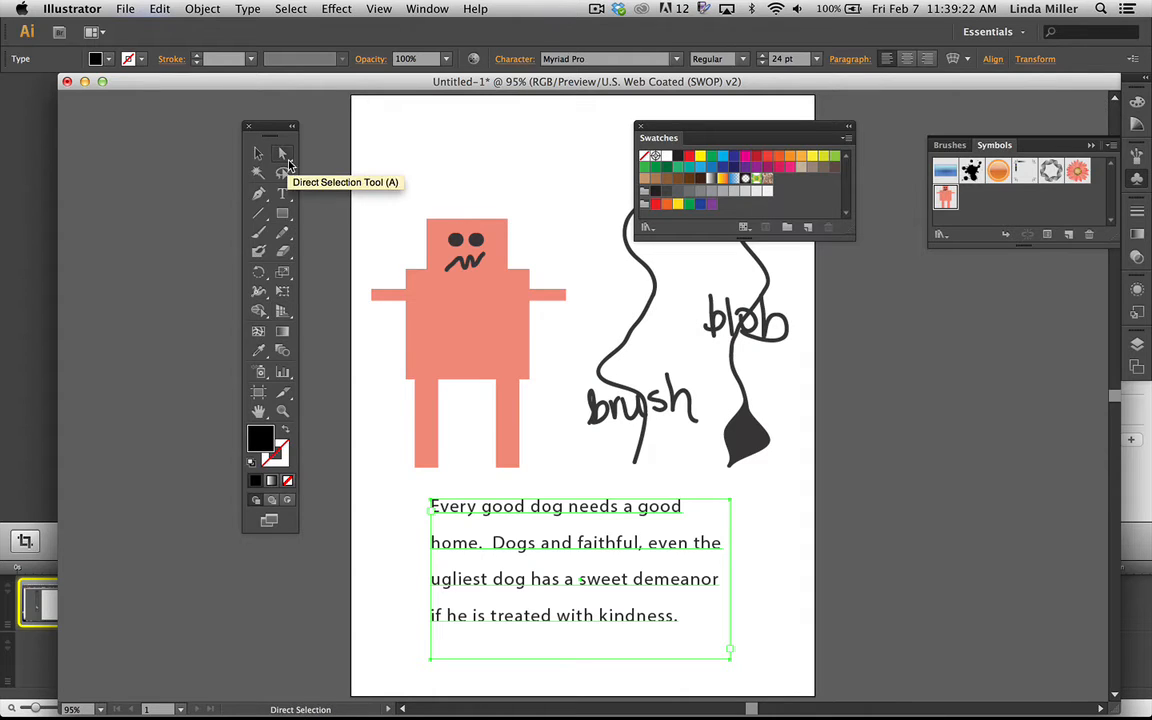
{"action": "left_click", "coordinate": [653, 278]}
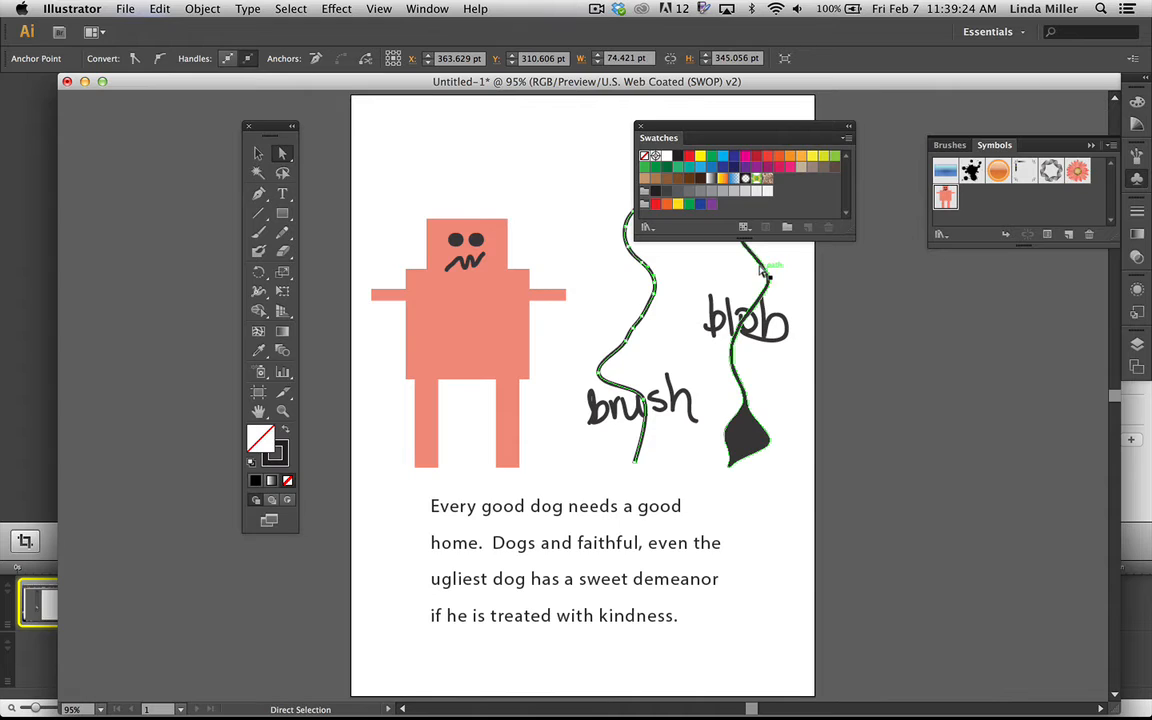
{"action": "left_click", "coordinate": [666, 166]}
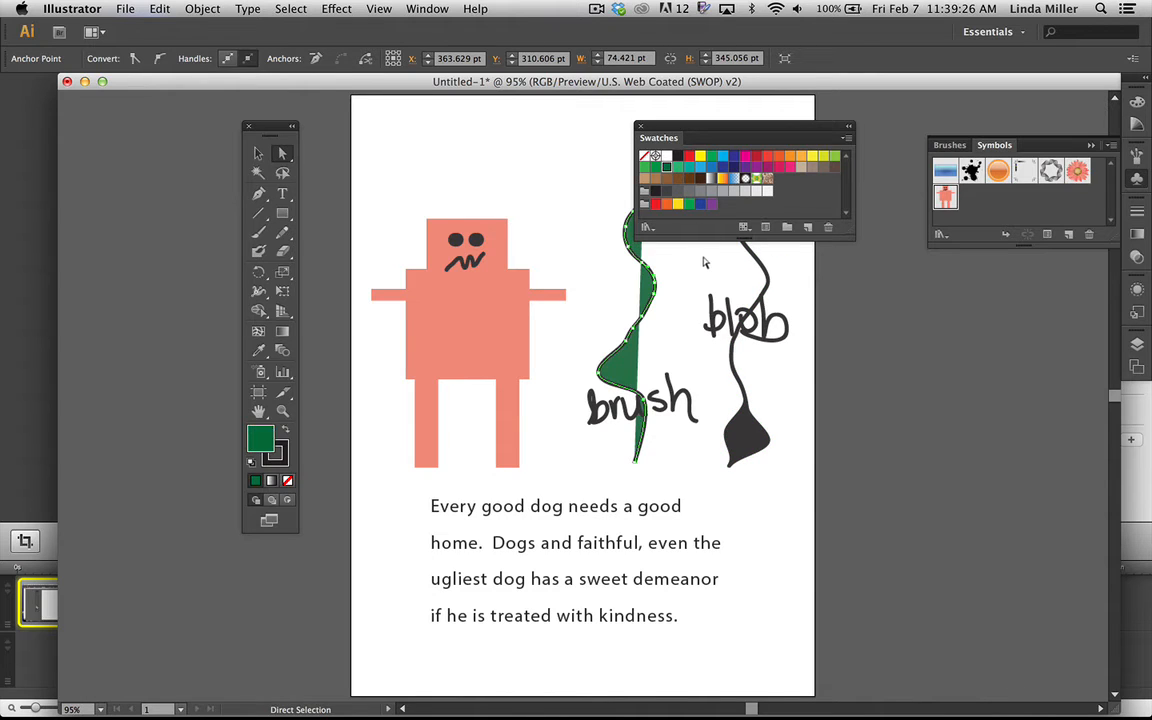
{"action": "left_click", "coordinate": [757, 256]}
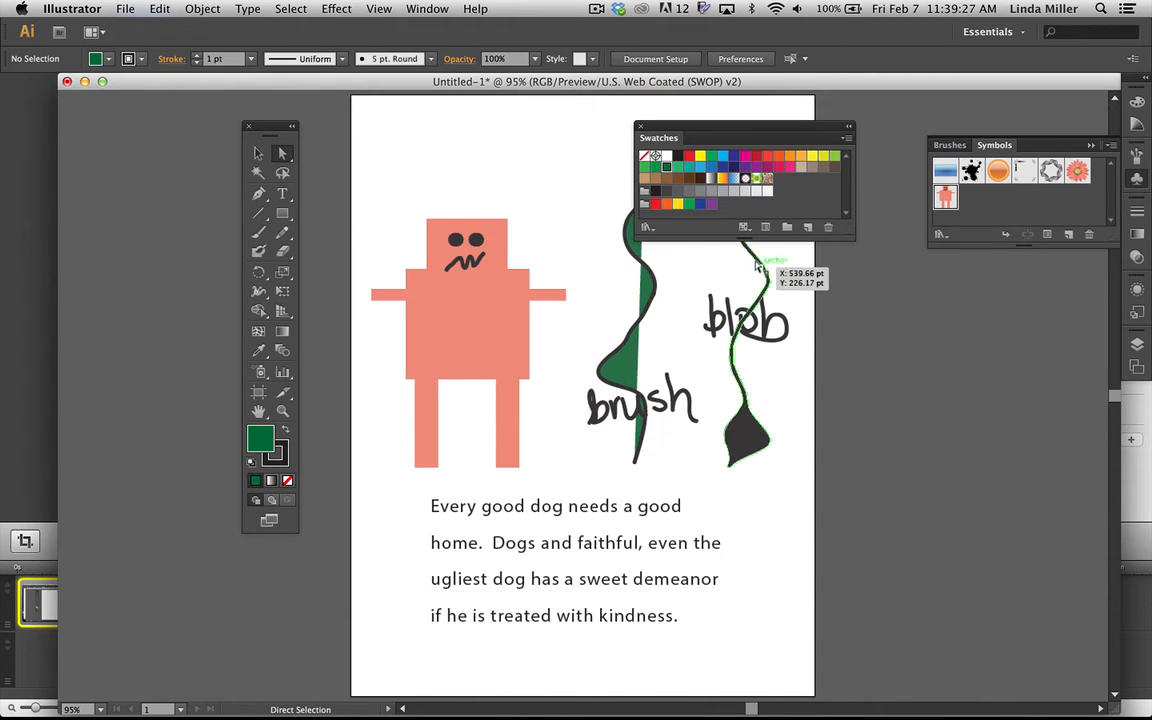
{"action": "left_click", "coordinate": [810, 156]}
{"action": "left_click", "coordinate": [834, 252]}
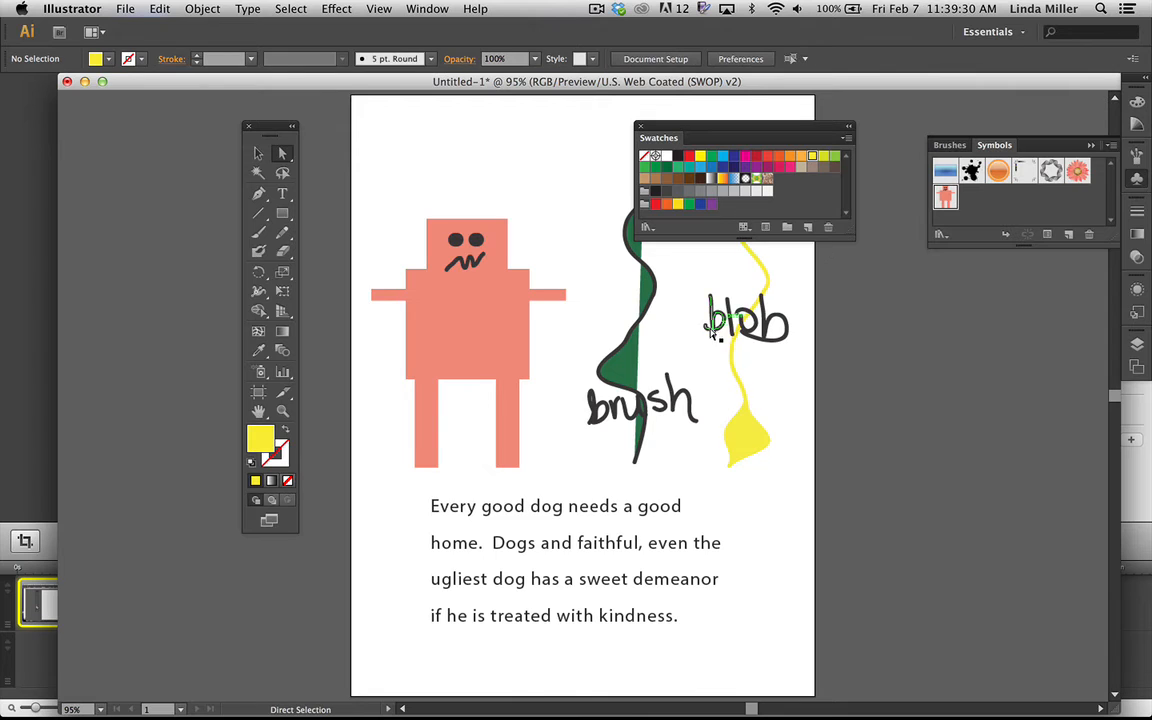
Fill all the letter strokes of the handwritten word "brush" with purple
{"action": "left_click", "coordinate": [690, 408]}
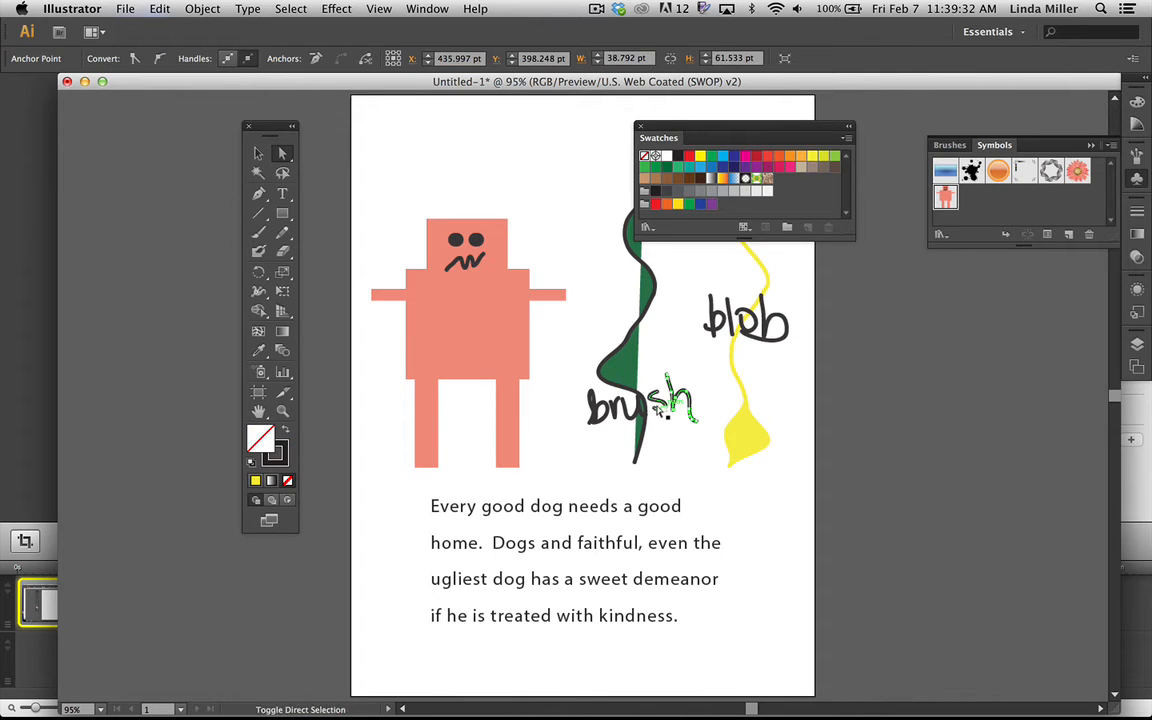
{"action": "left_click", "coordinate": [636, 407], "text": "shift"}
{"action": "left_click", "coordinate": [608, 408], "text": "shift"}
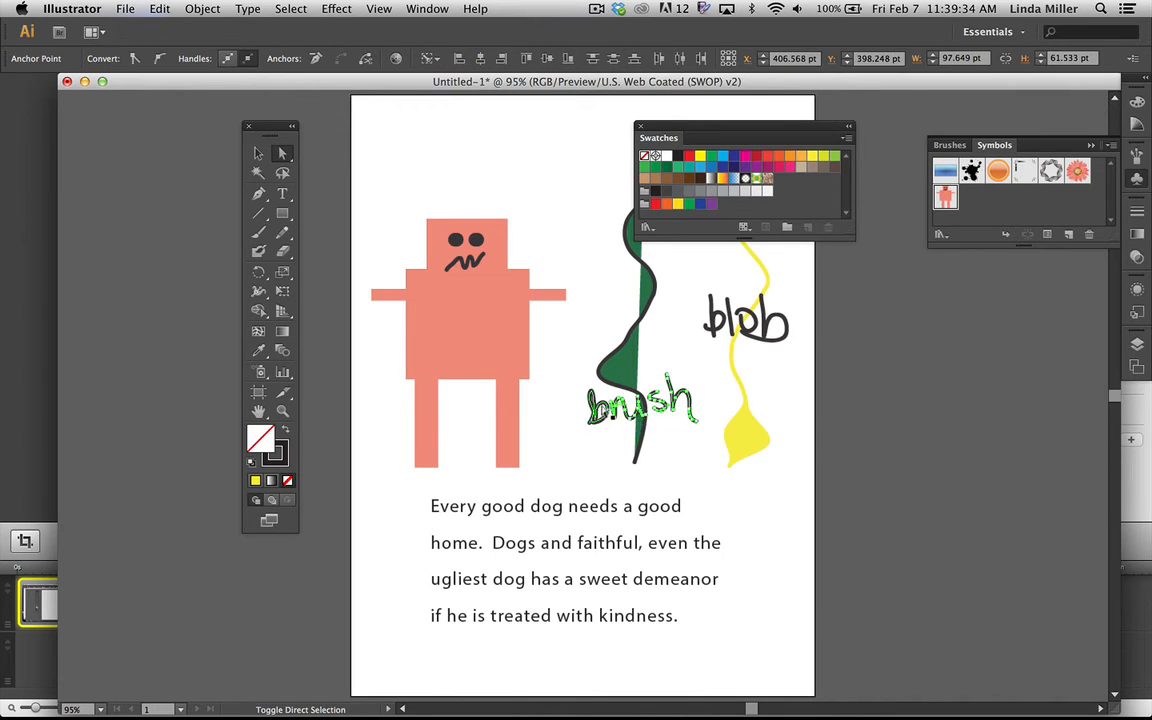
{"action": "left_click", "coordinate": [592, 409], "text": "shift"}
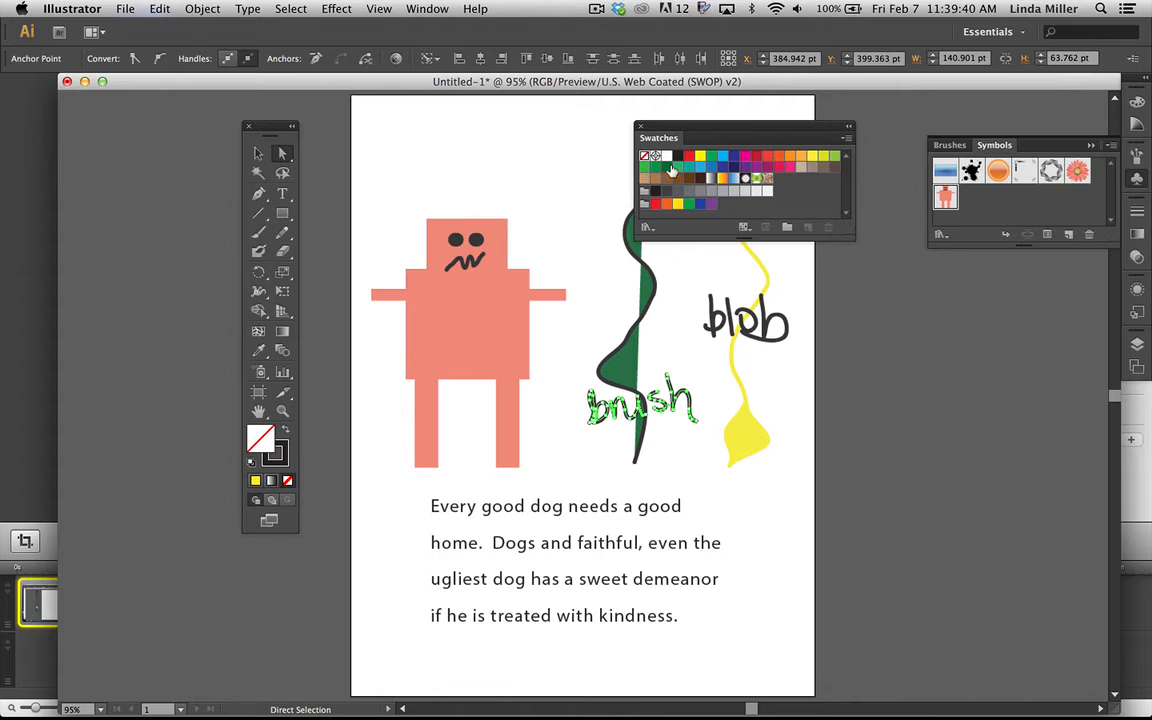
{"action": "left_click", "coordinate": [753, 166]}
{"action": "left_click", "coordinate": [546, 476]}
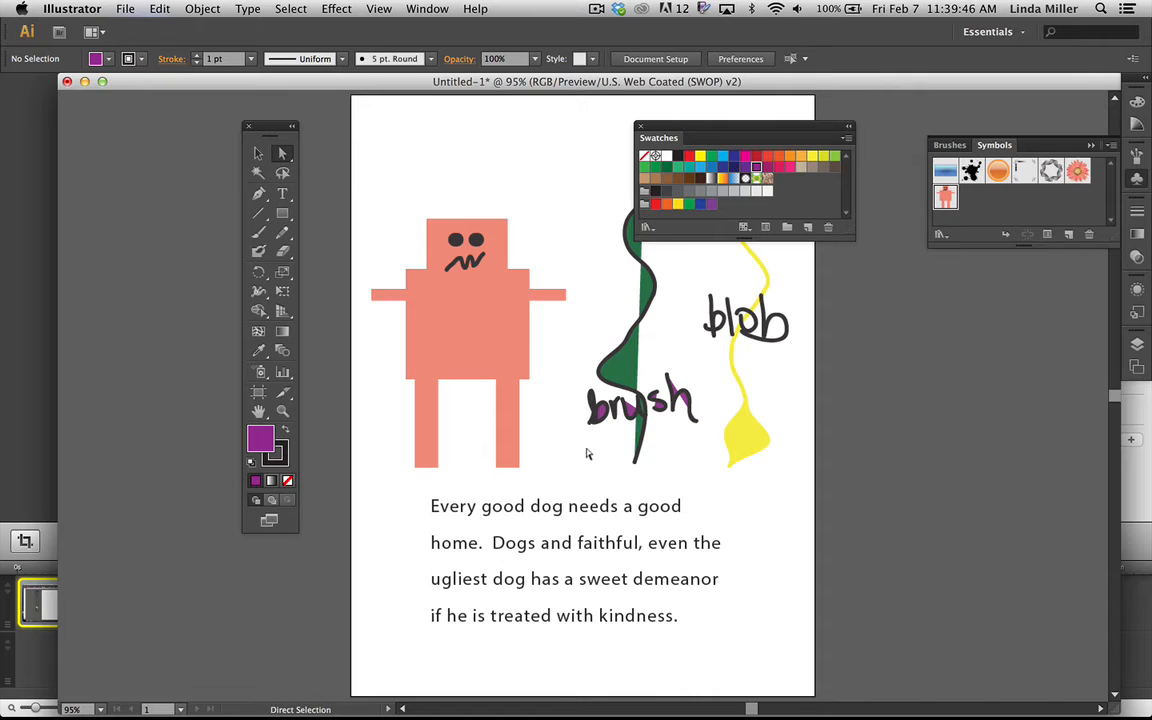
Select the monster's head, body, arms and both legs together and fill them with red
{"action": "left_click", "coordinate": [500, 327]}
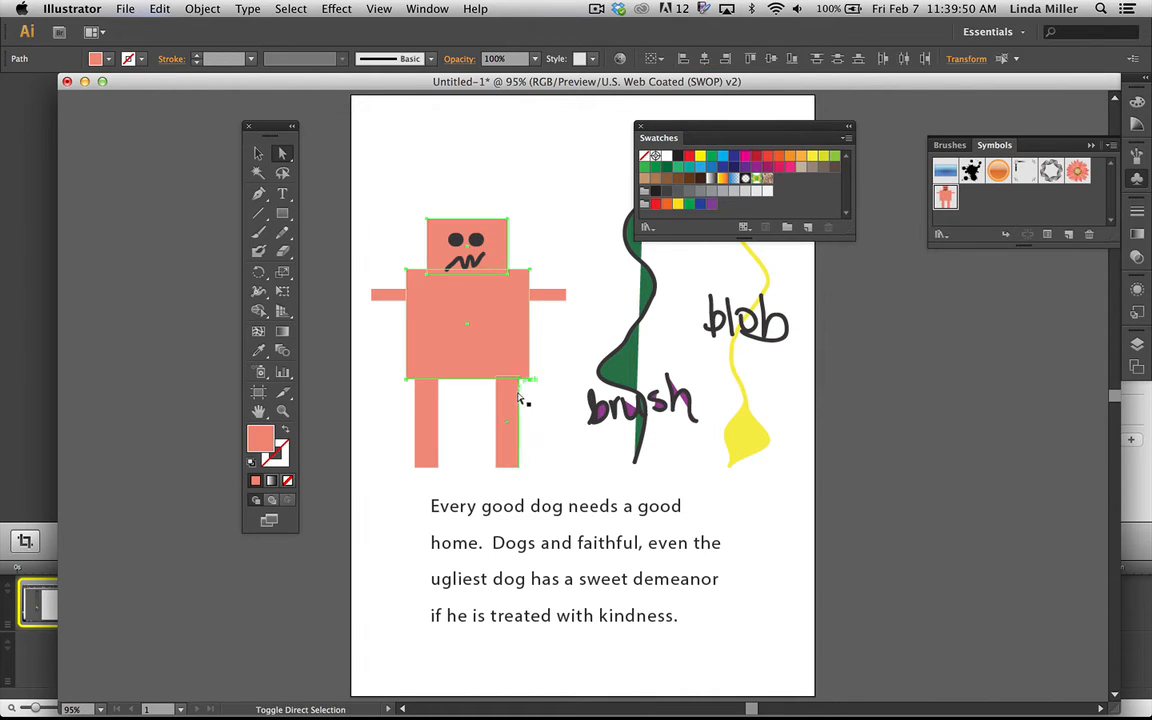
{"action": "left_click", "coordinate": [507, 425], "text": "shift"}
{"action": "left_click", "coordinate": [430, 418], "text": "shift"}
{"action": "left_click", "coordinate": [561, 292], "text": "shift"}
{"action": "left_click", "coordinate": [550, 293], "text": "shift"}
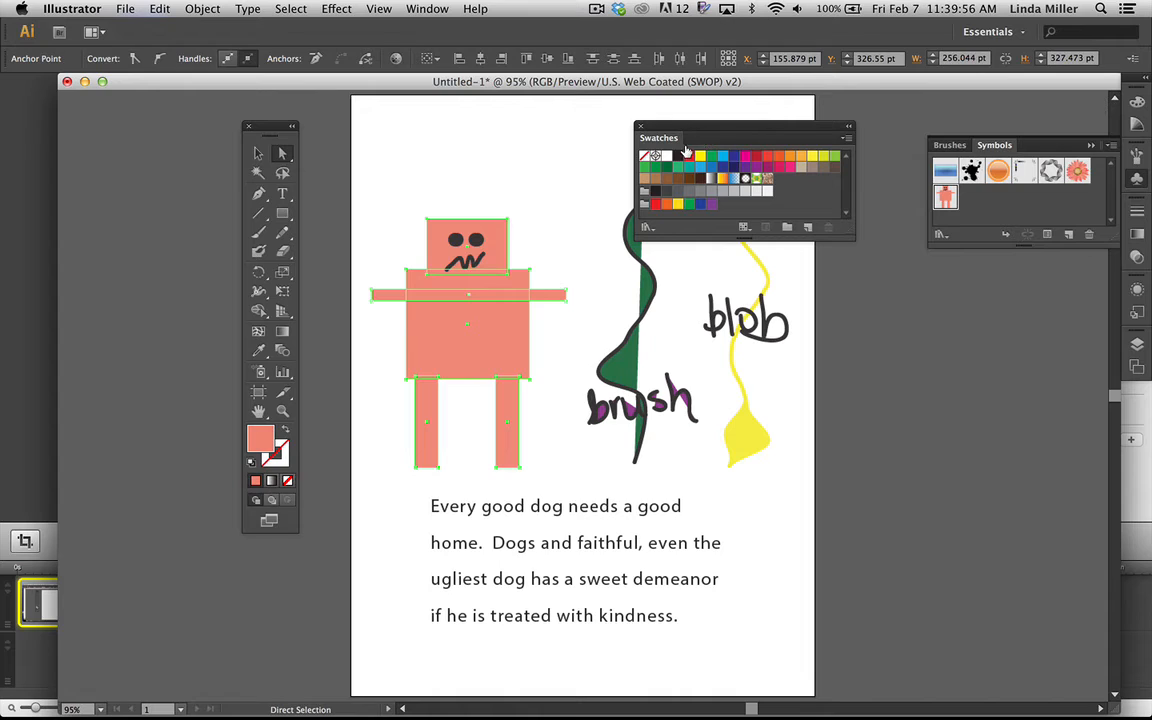
{"action": "left_click", "coordinate": [687, 156]}
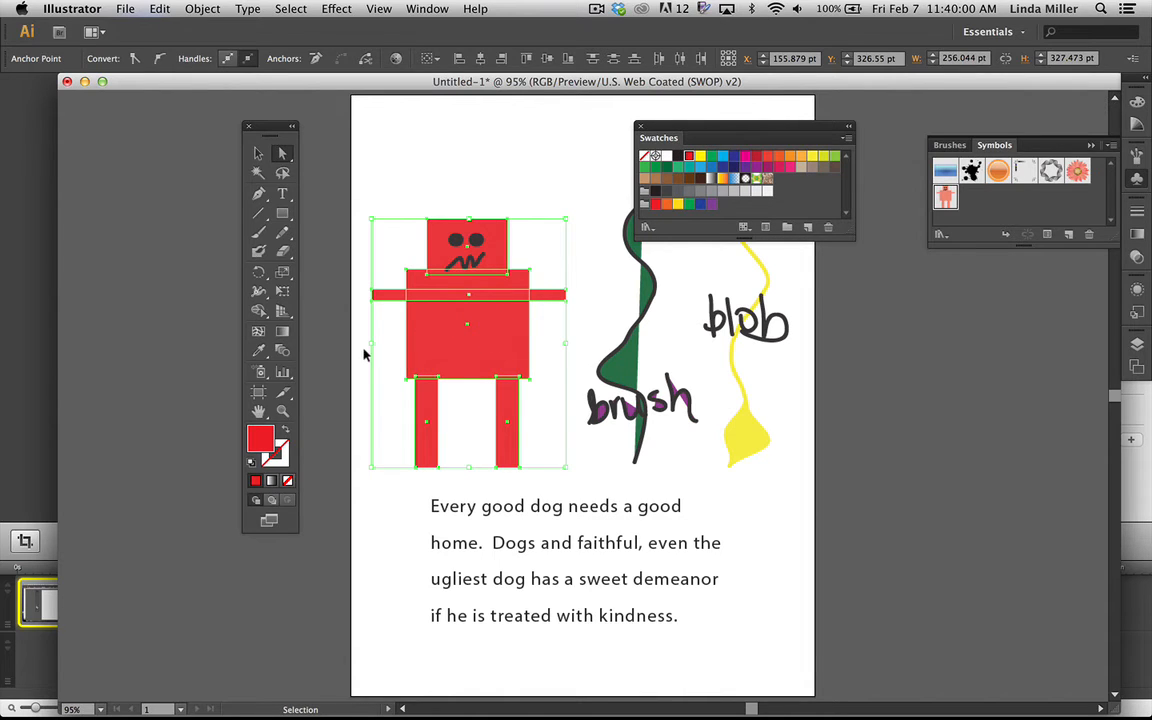
Reset the selected monster parts to the default white fill and give them a red stroke
{"action": "left_click", "coordinate": [251, 461]}
{"action": "left_click", "coordinate": [287, 461]}
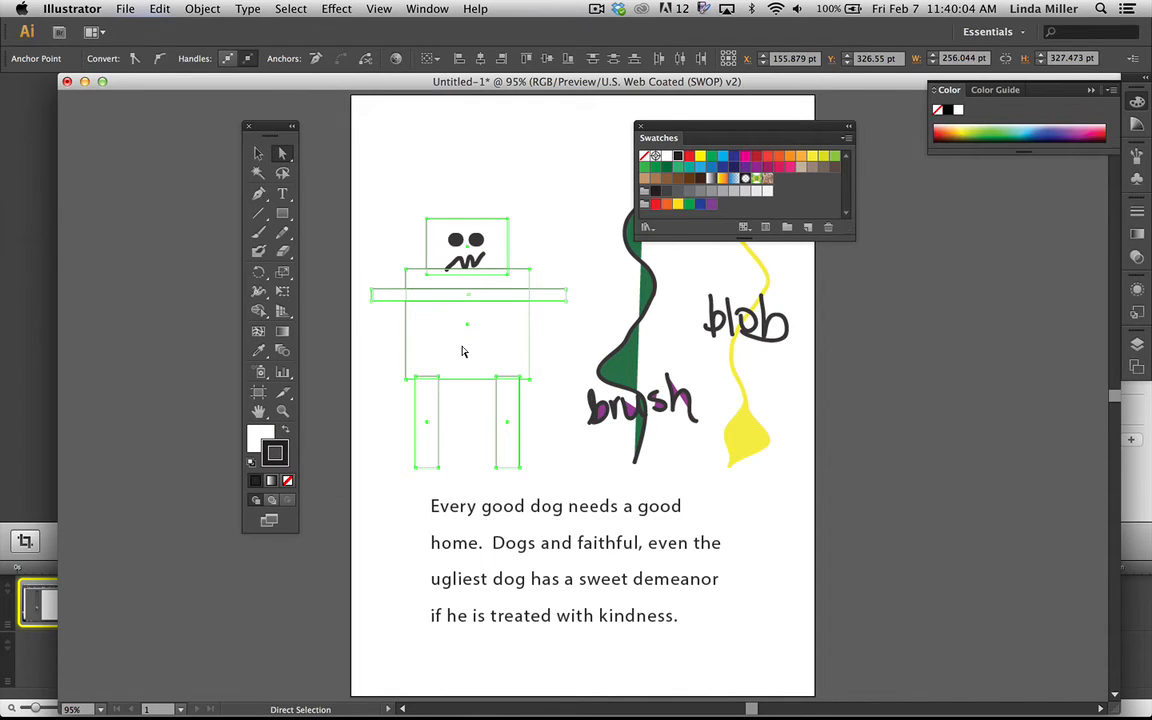
{"action": "left_click", "coordinate": [689, 156]}
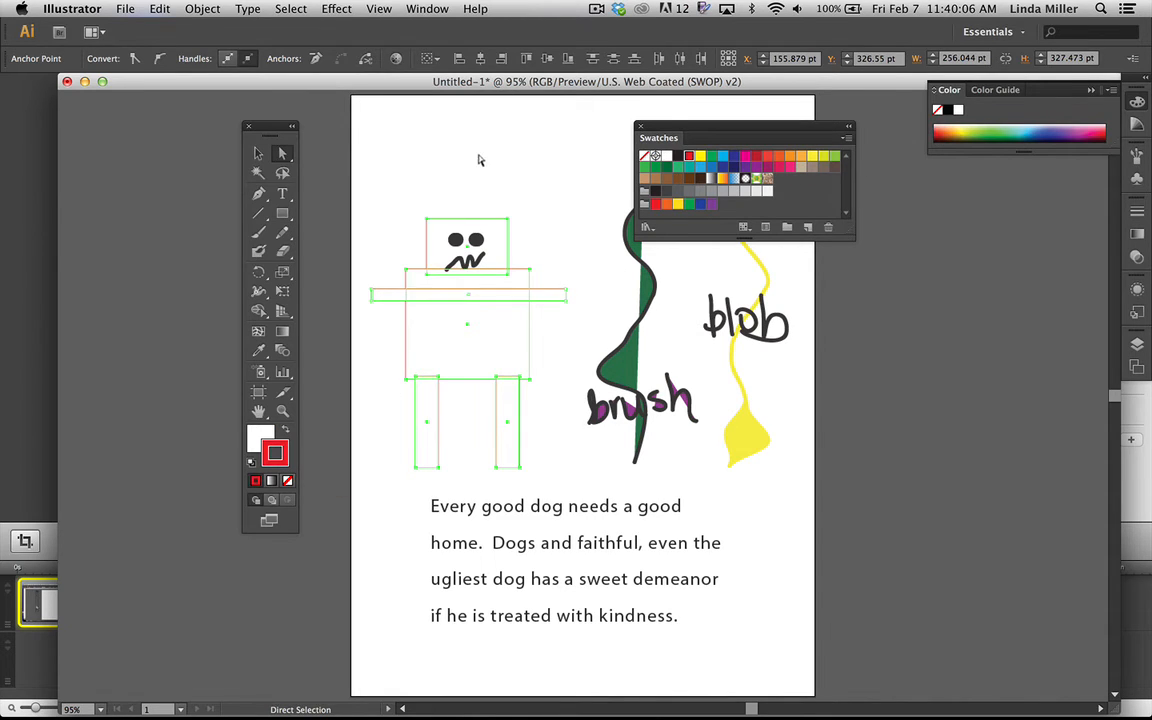
{"action": "left_click", "coordinate": [563, 145]}
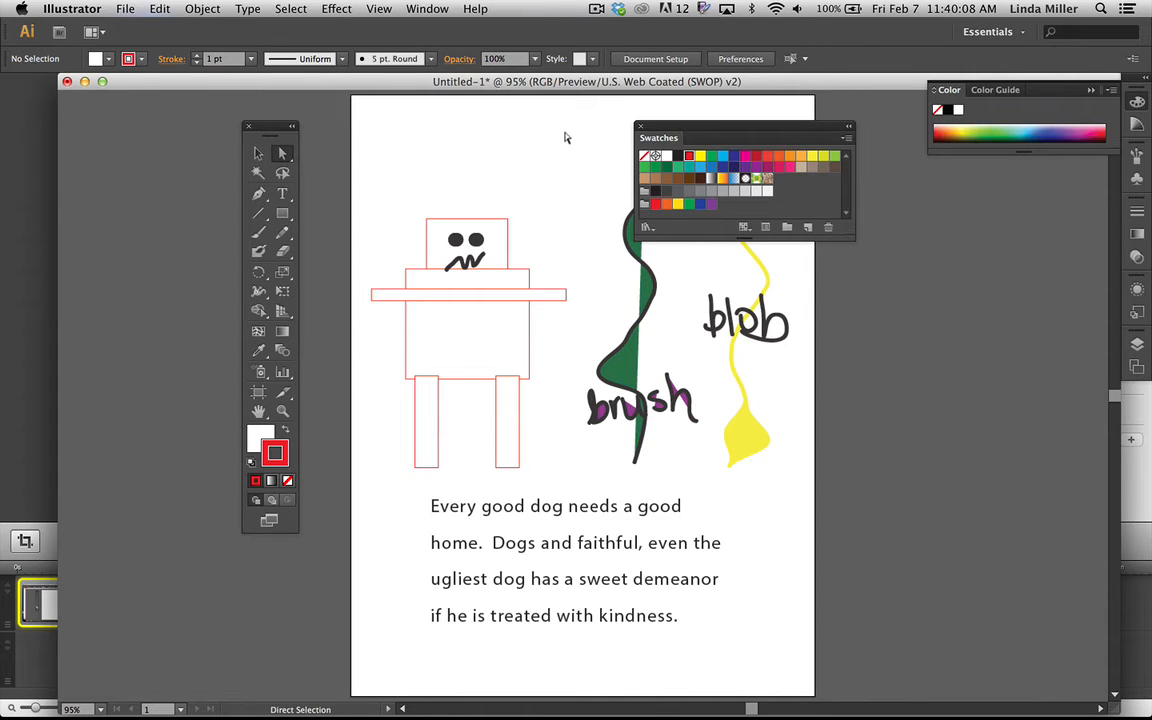
Select all unused swatches and delete them from the document's swatches
{"action": "left_click", "coordinate": [846, 139]}
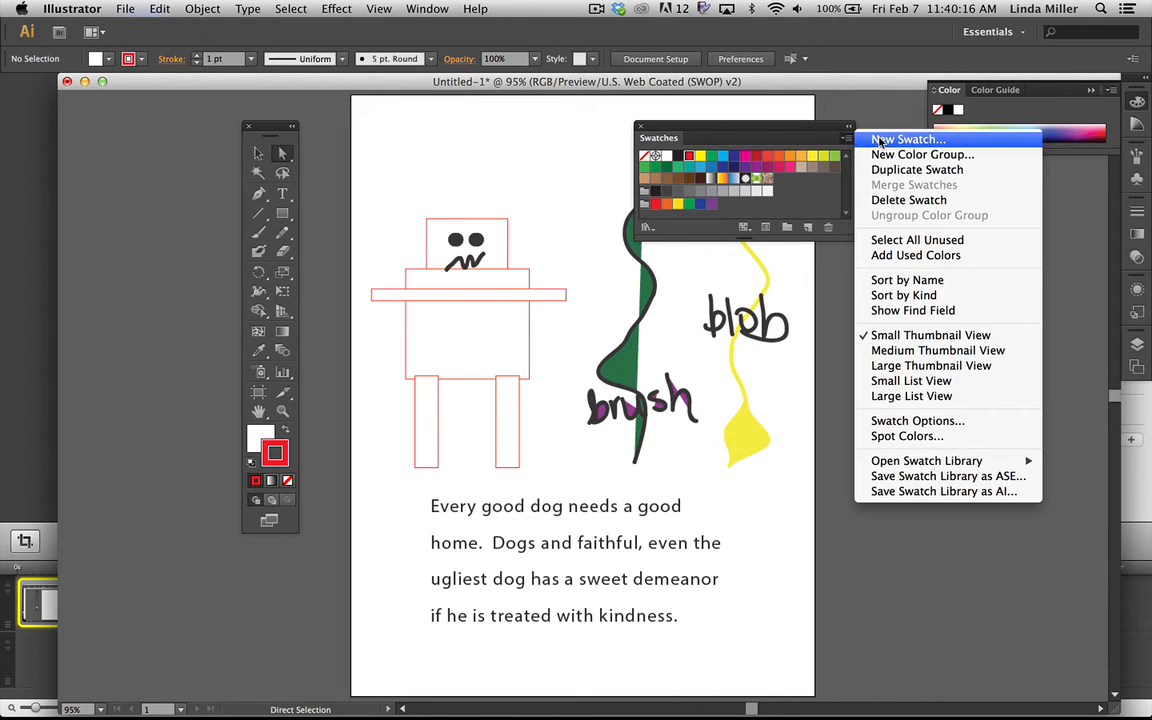
{"action": "left_click", "coordinate": [908, 240]}
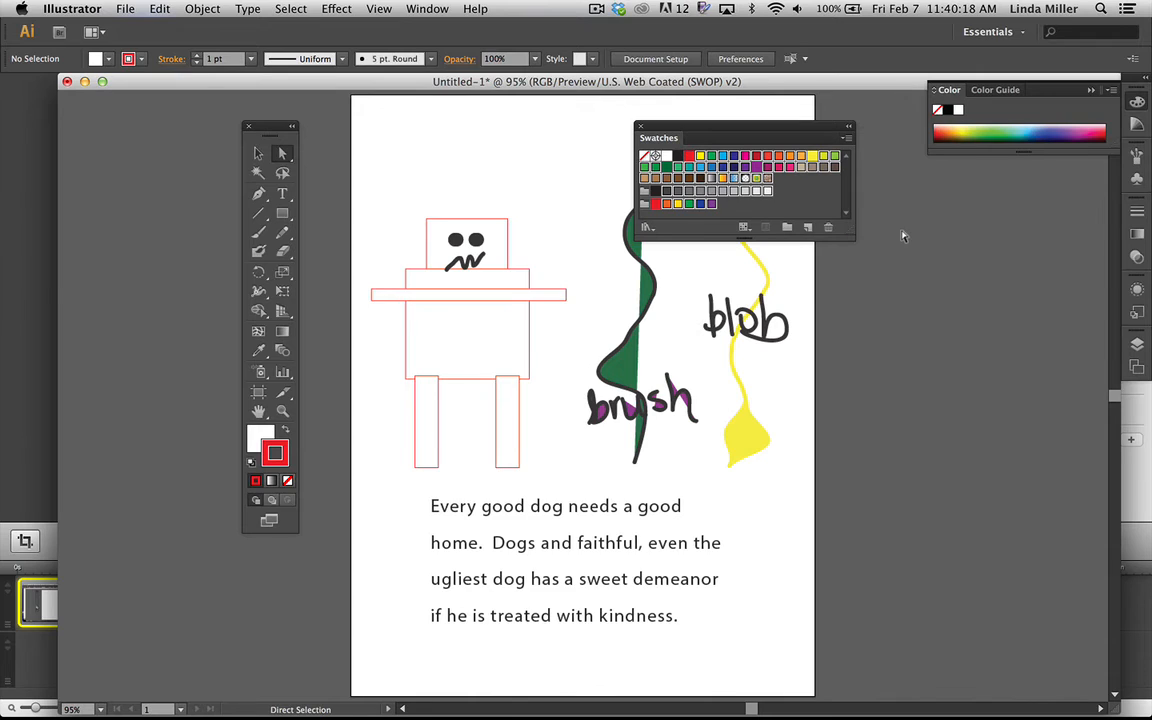
{"action": "left_click", "coordinate": [828, 227]}
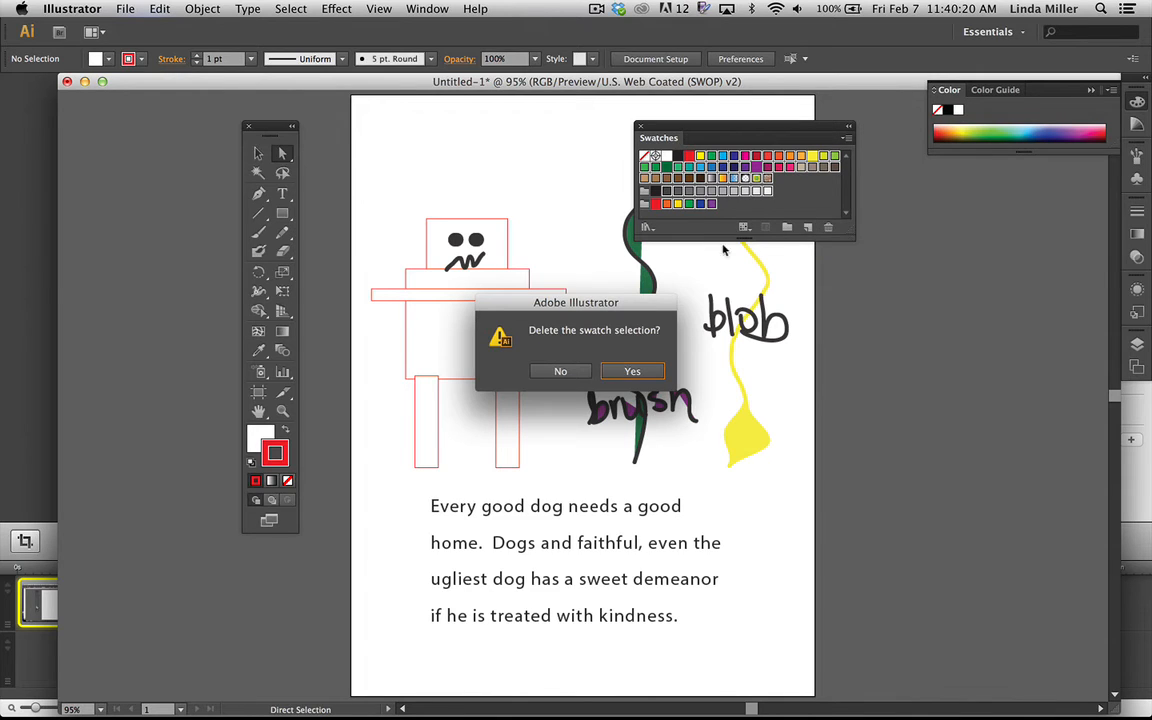
{"action": "left_click", "coordinate": [632, 373]}
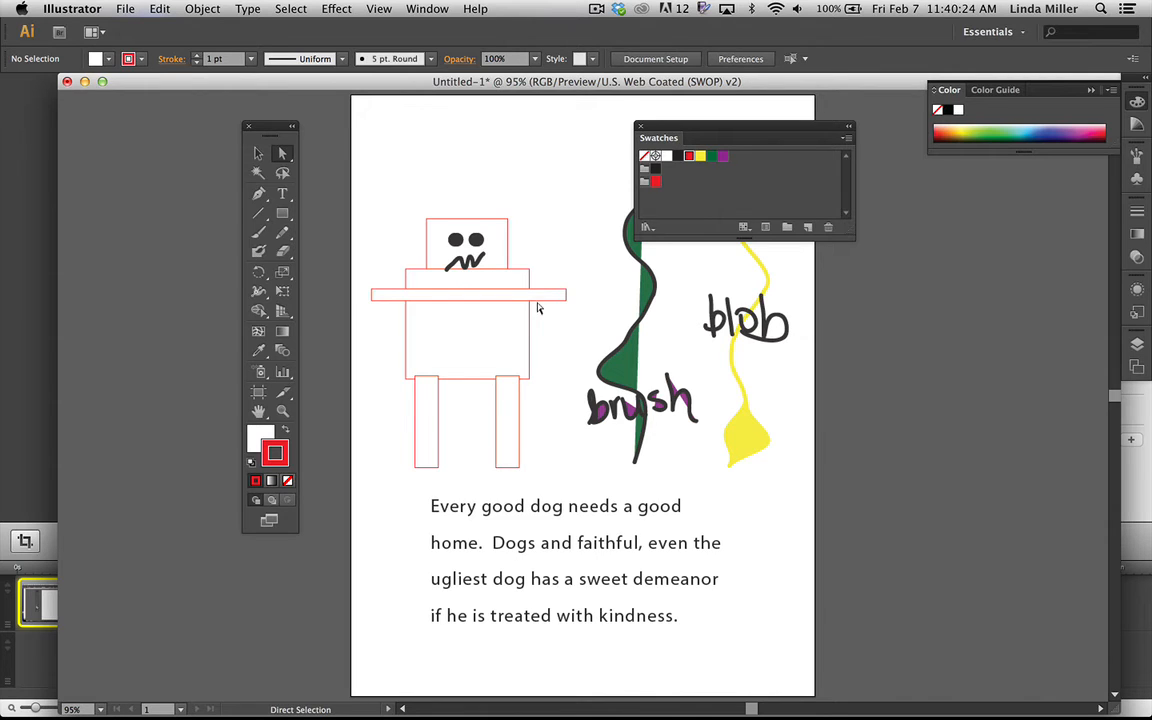
Fill the monster's arm bar and body rectangle with yellow
{"action": "left_click", "coordinate": [503, 295]}
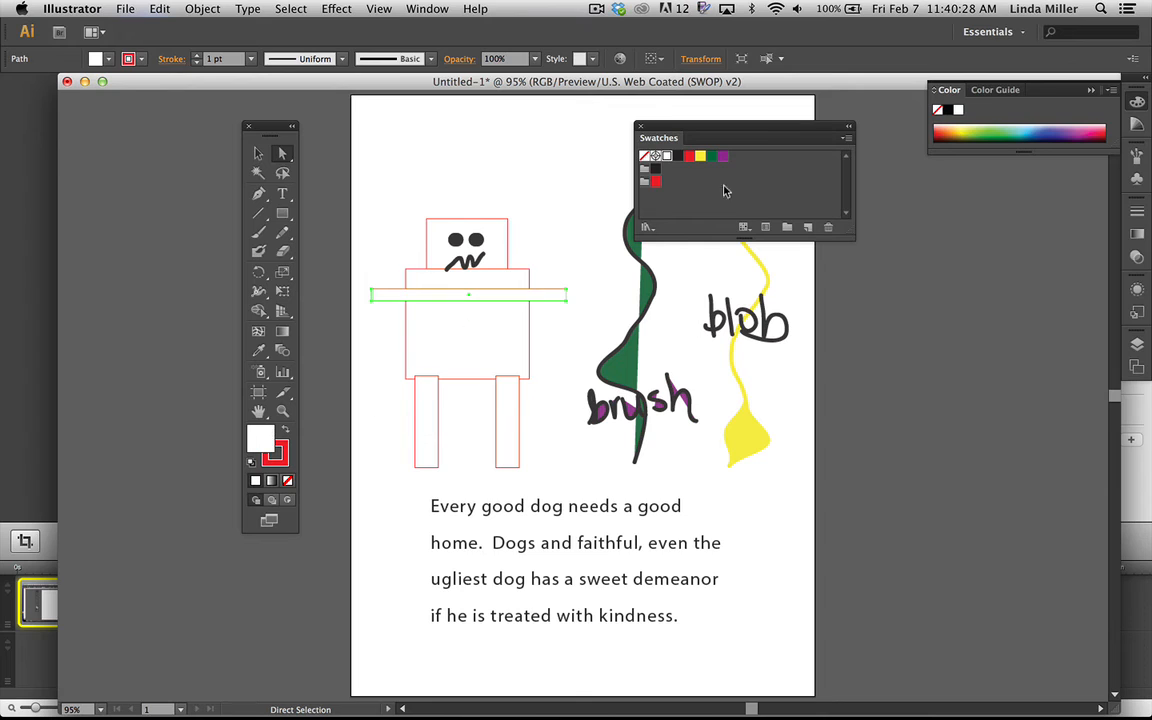
{"action": "left_click", "coordinate": [700, 155]}
{"action": "left_click", "coordinate": [470, 375]}
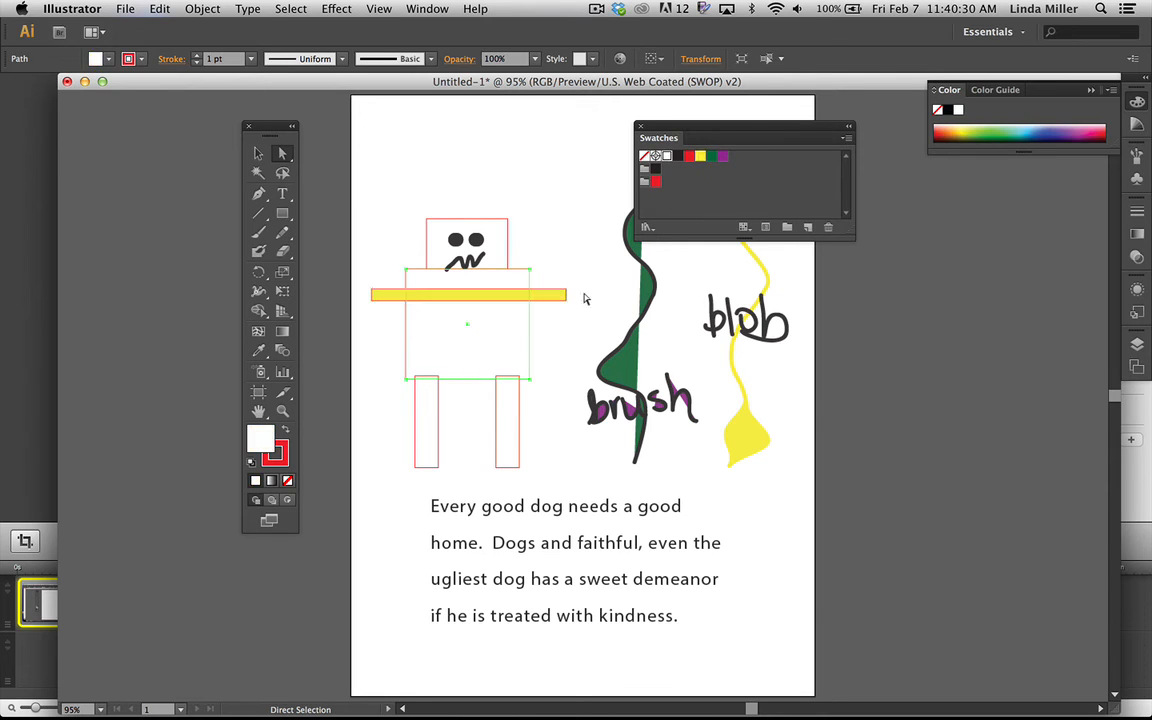
{"action": "left_click", "coordinate": [700, 155]}
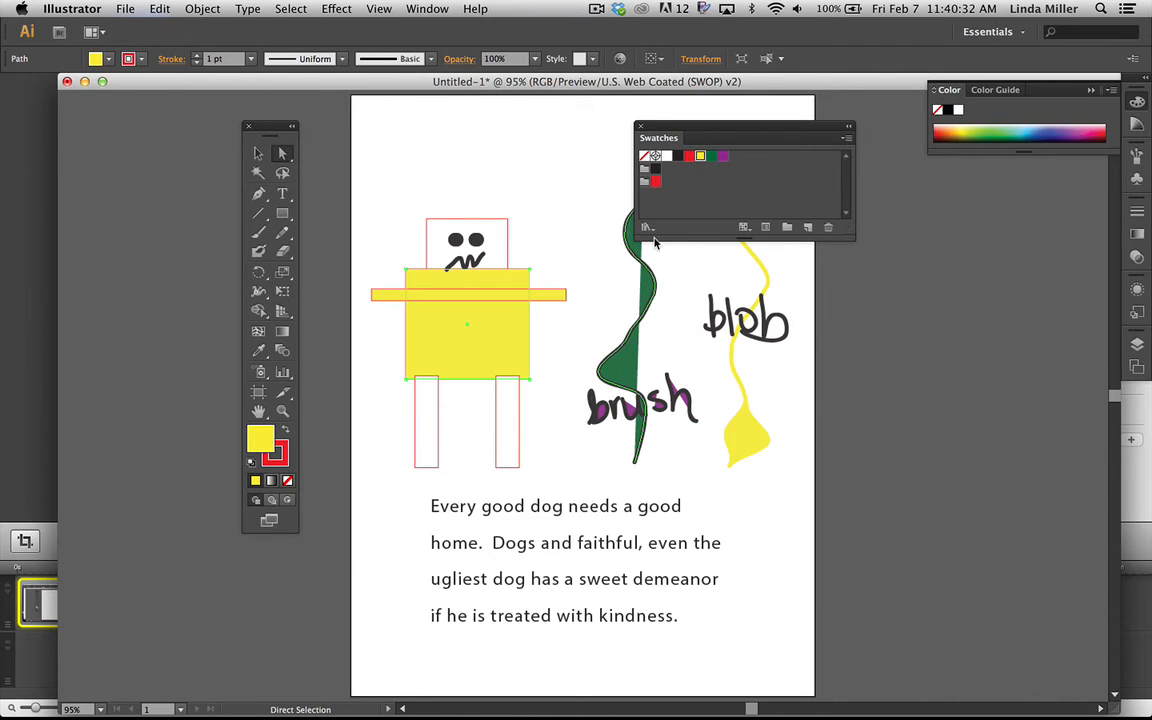
Fill both of the monster's legs with dark green
{"action": "left_click", "coordinate": [512, 432]}
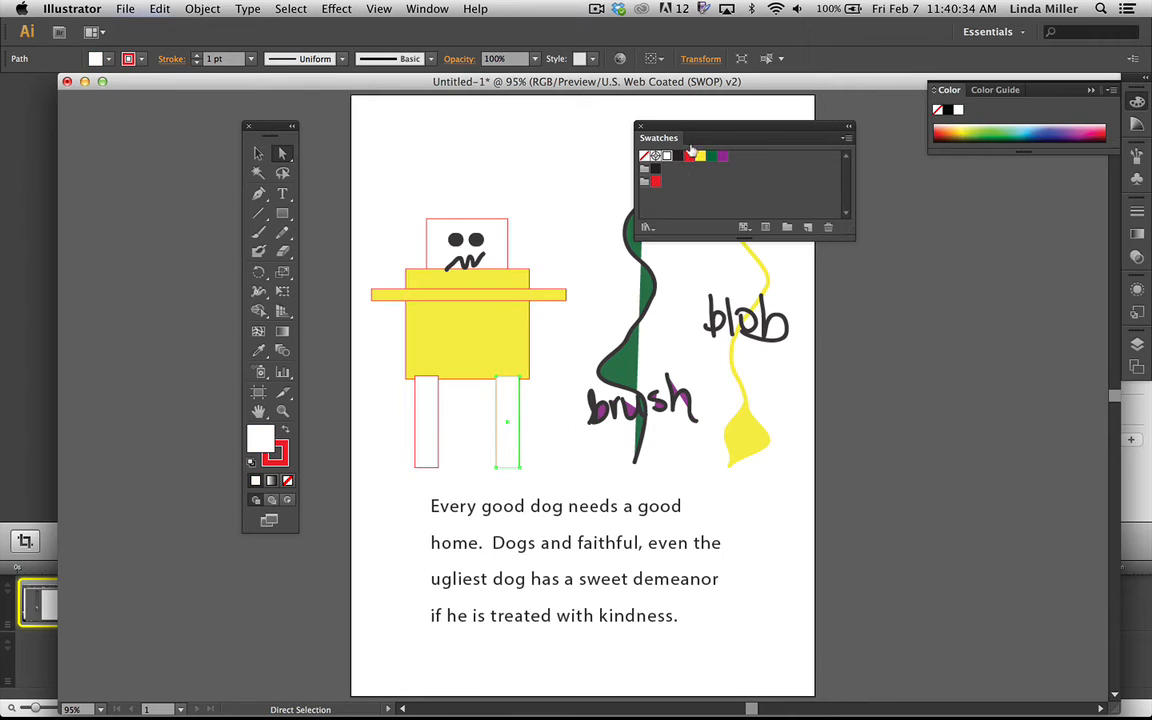
{"action": "left_click", "coordinate": [700, 155]}
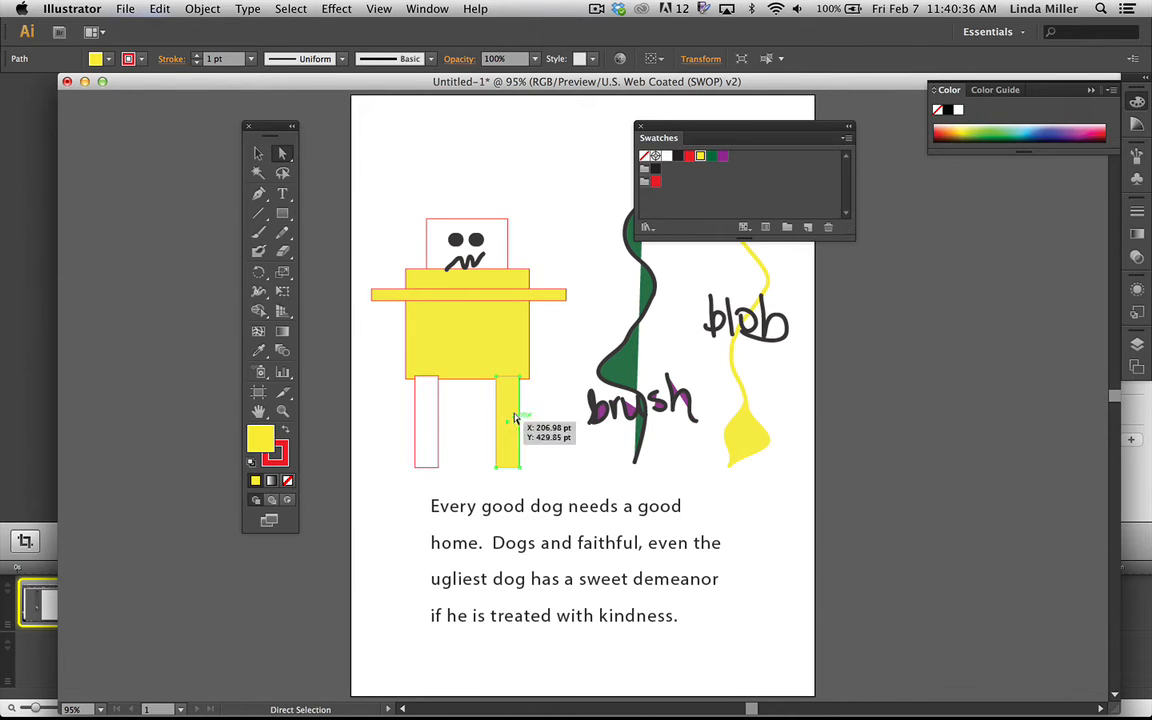
{"action": "left_click", "coordinate": [711, 156]}
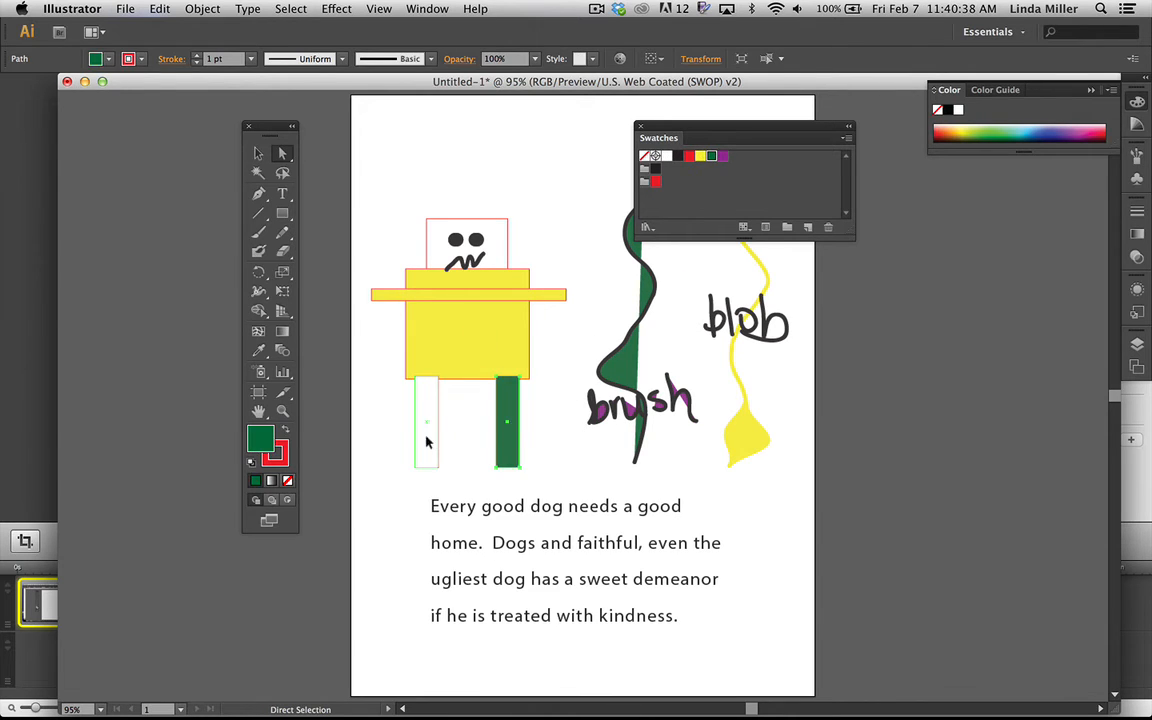
{"action": "left_click", "coordinate": [427, 441]}
{"action": "left_click", "coordinate": [711, 156]}
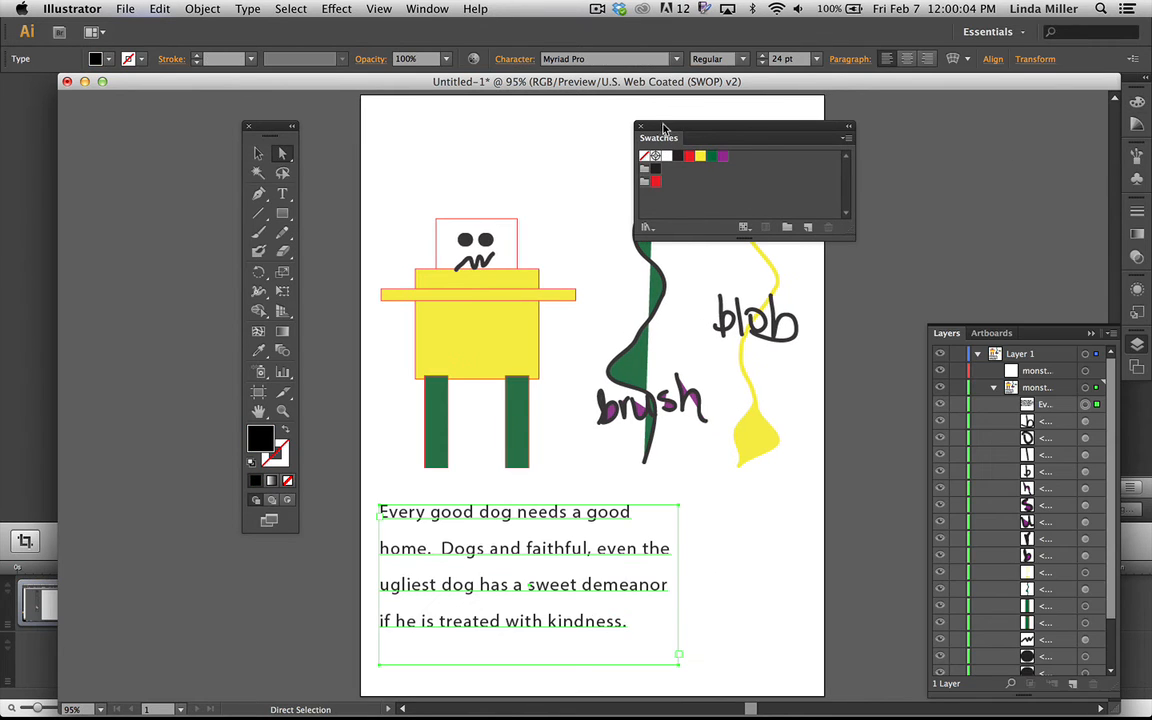
Move the floating Swatches panel off the artwork to sit above the Layers panel
{"action": "left_click_drag", "start_coordinate": [700, 137], "coordinate": [955, 211]}
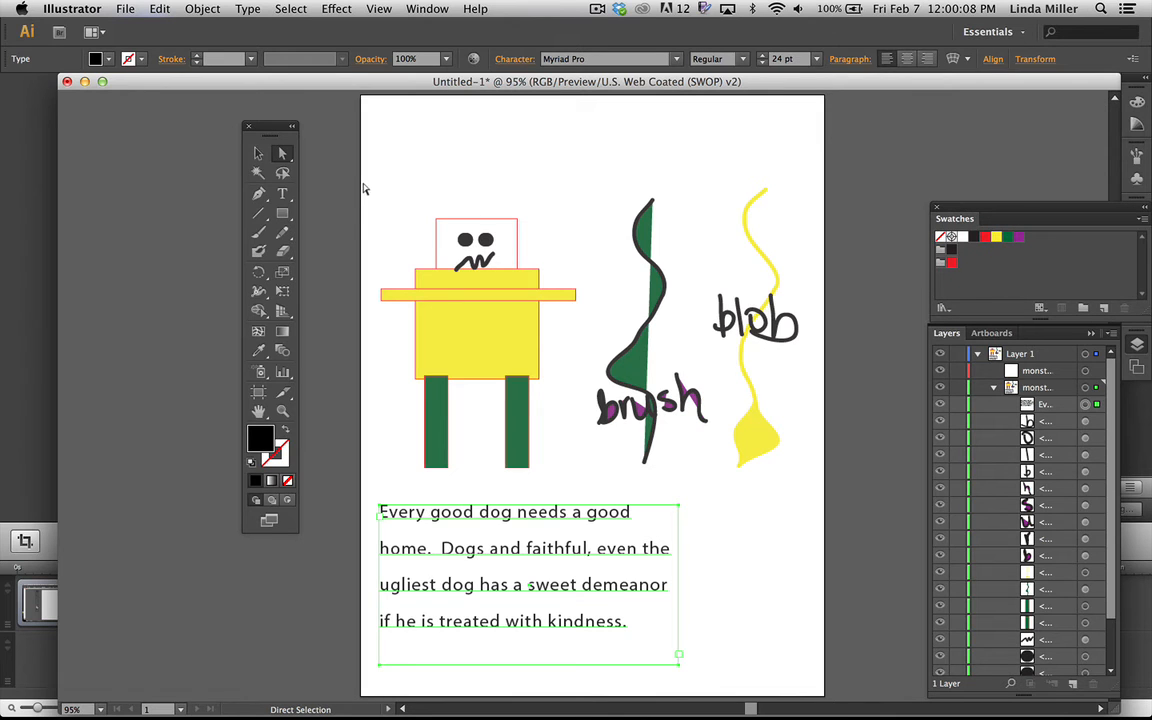
Delete the monster and brush artwork and move the text block to the upper part of the artboard
{"action": "mouse_move", "coordinate": [352, 172]}
{"action": "left_mouse_down"}
{"action": "mouse_move", "coordinate": [360, 218]}
{"action": "mouse_move", "coordinate": [560, 455]}
{"action": "mouse_move", "coordinate": [789, 478]}
{"action": "left_mouse_up"}
{"action": "key", "text": "Delete"}
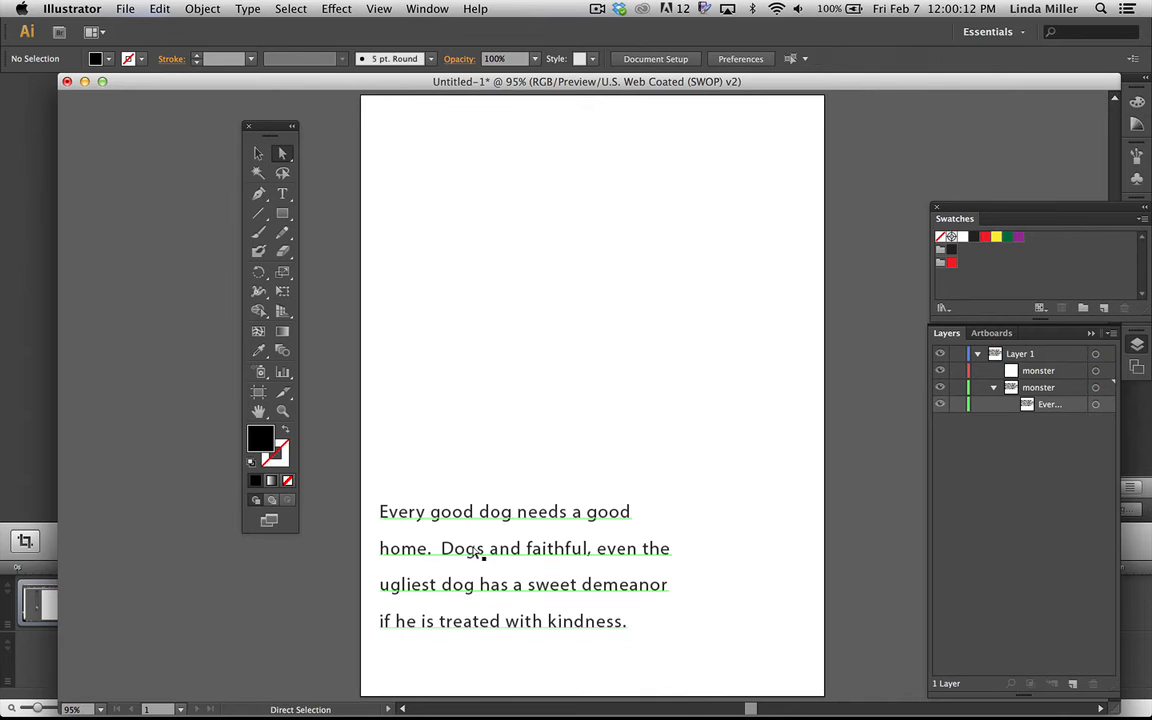
{"action": "mouse_move", "coordinate": [472, 514]}
{"action": "left_mouse_down"}
{"action": "mouse_move", "coordinate": [514, 286]}
{"action": "mouse_move", "coordinate": [517, 146]}
{"action": "mouse_move", "coordinate": [530, 195]}
{"action": "left_mouse_up"}
{"action": "left_click", "coordinate": [522, 147]}
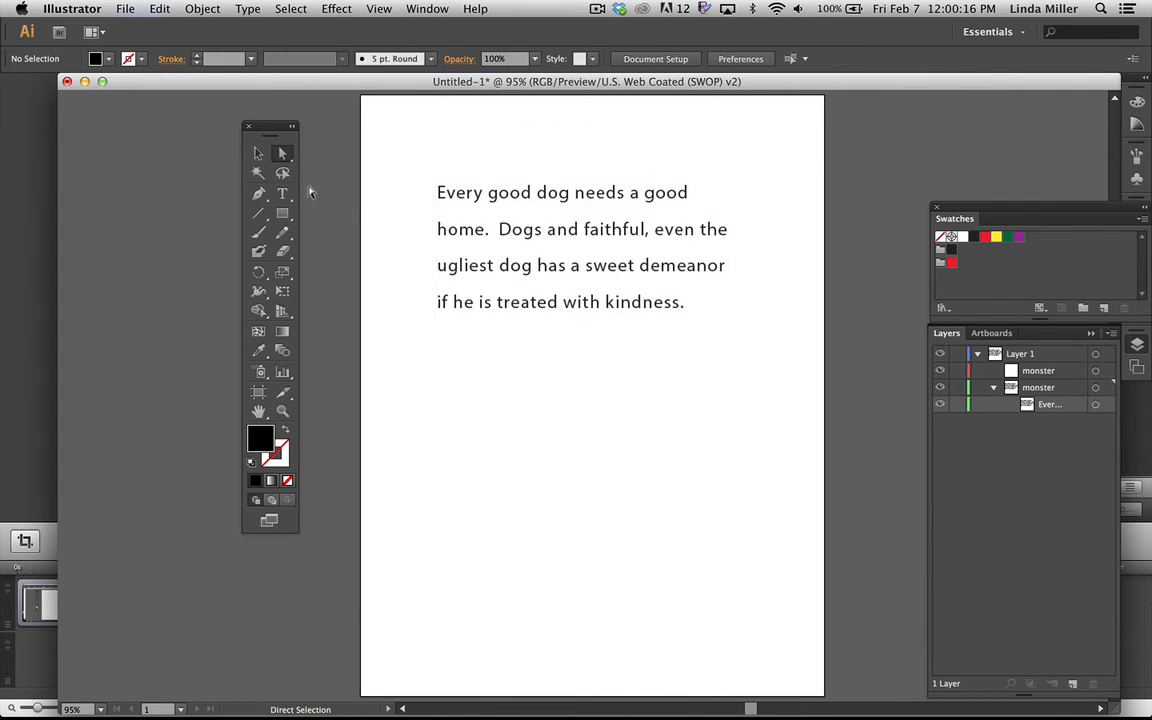
Draw a yellow circle with the Ellipse tool and place it over the upper-left corner of the text block
{"action": "left_click_drag", "start_coordinate": [282, 213], "coordinate": [345, 251]}
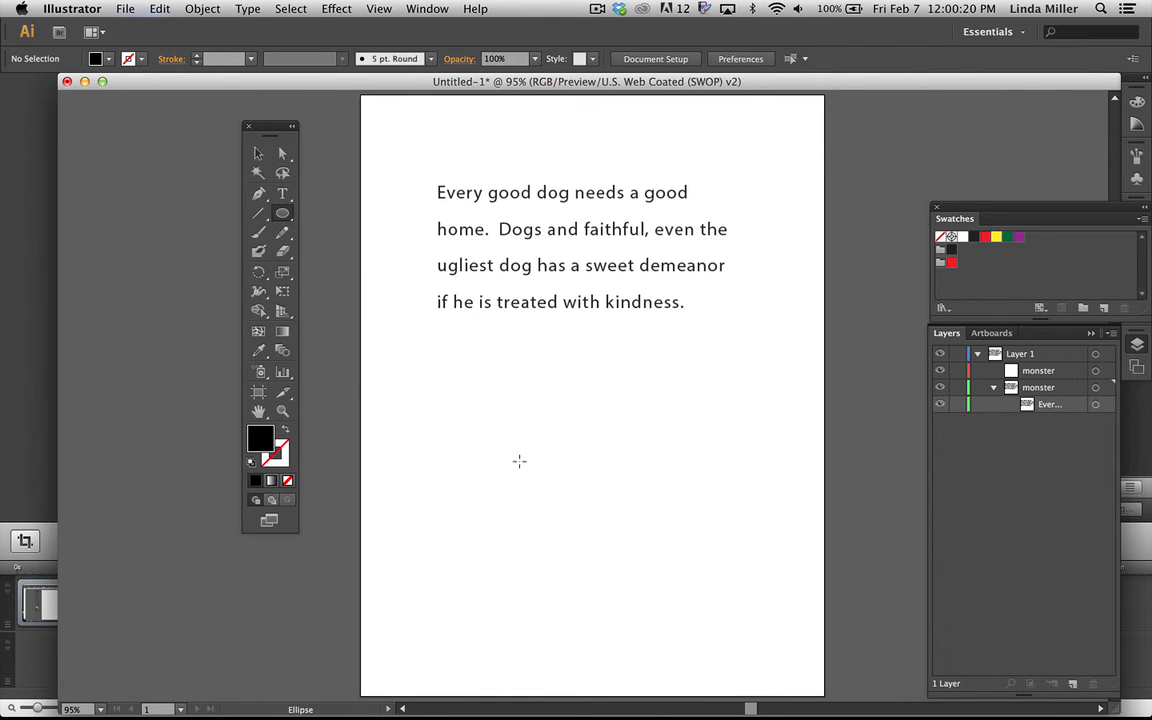
{"action": "left_click", "coordinate": [996, 236]}
{"action": "left_click_drag", "start_coordinate": [437, 411], "coordinate": [547, 522]}
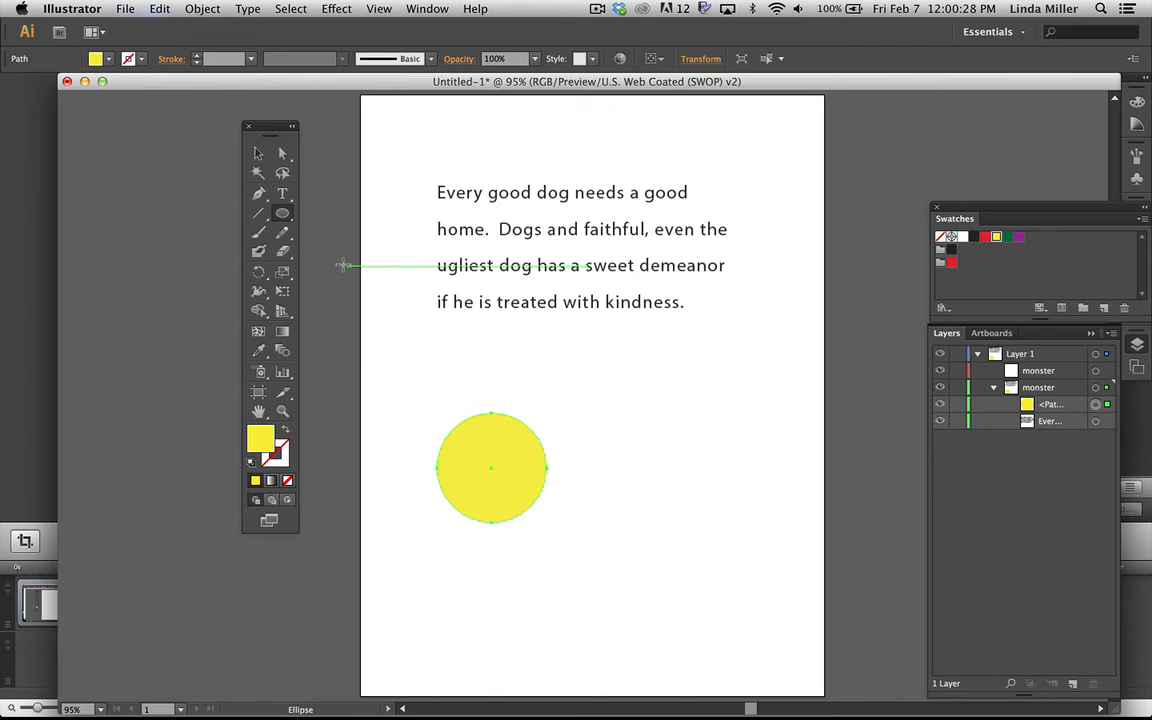
{"action": "key", "text": "a"}
{"action": "left_click_drag", "start_coordinate": [476, 497], "coordinate": [446, 246]}
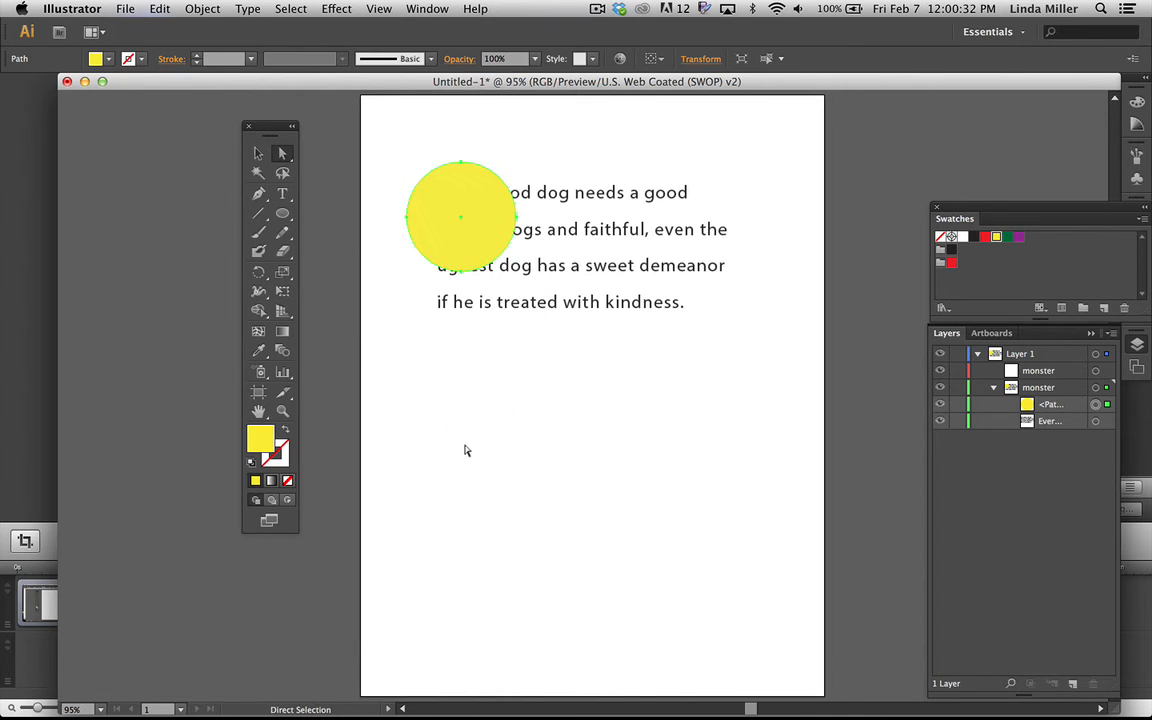
{"action": "left_click", "coordinate": [465, 450]}
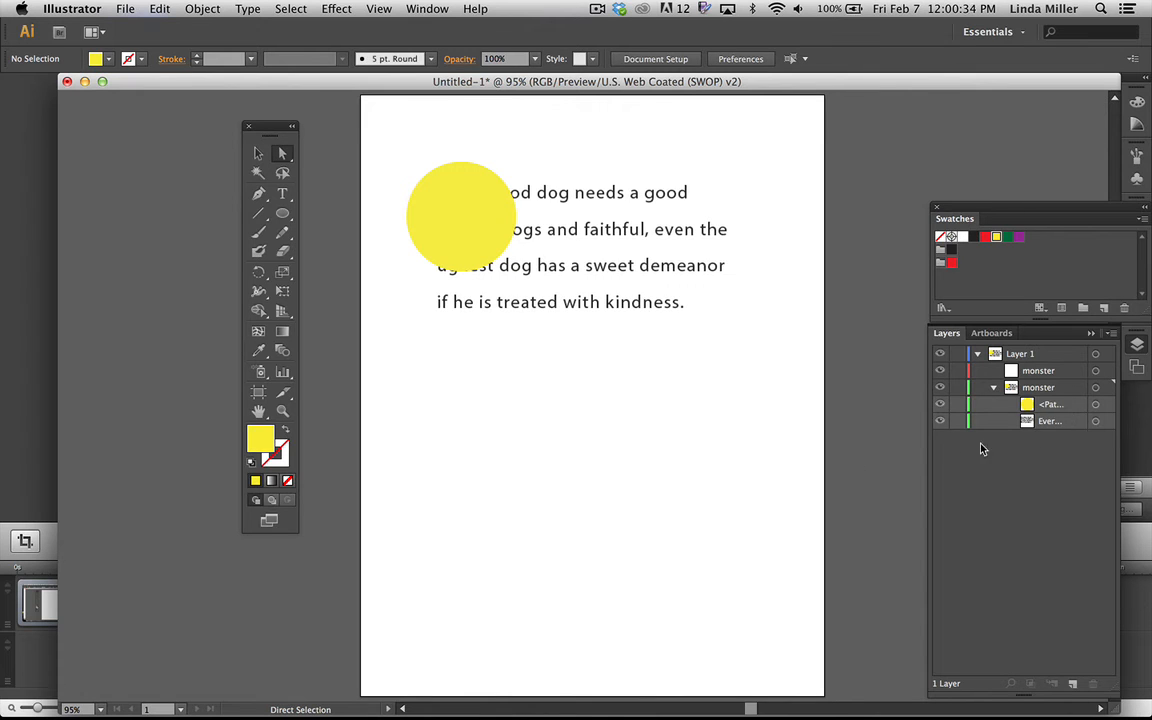
Draw a smaller red circle and place it over the lower-right part of the text block
{"action": "left_click", "coordinate": [282, 213]}
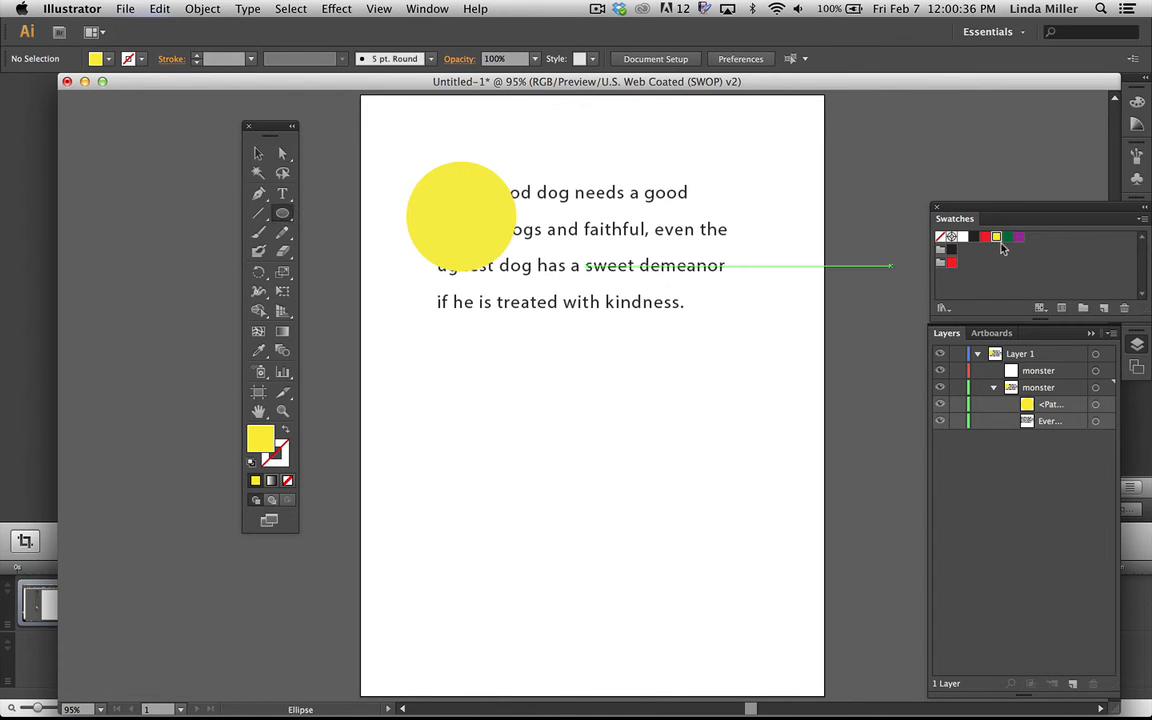
{"action": "left_click", "coordinate": [985, 236]}
{"action": "left_click_drag", "start_coordinate": [619, 407], "coordinate": [702, 492]}
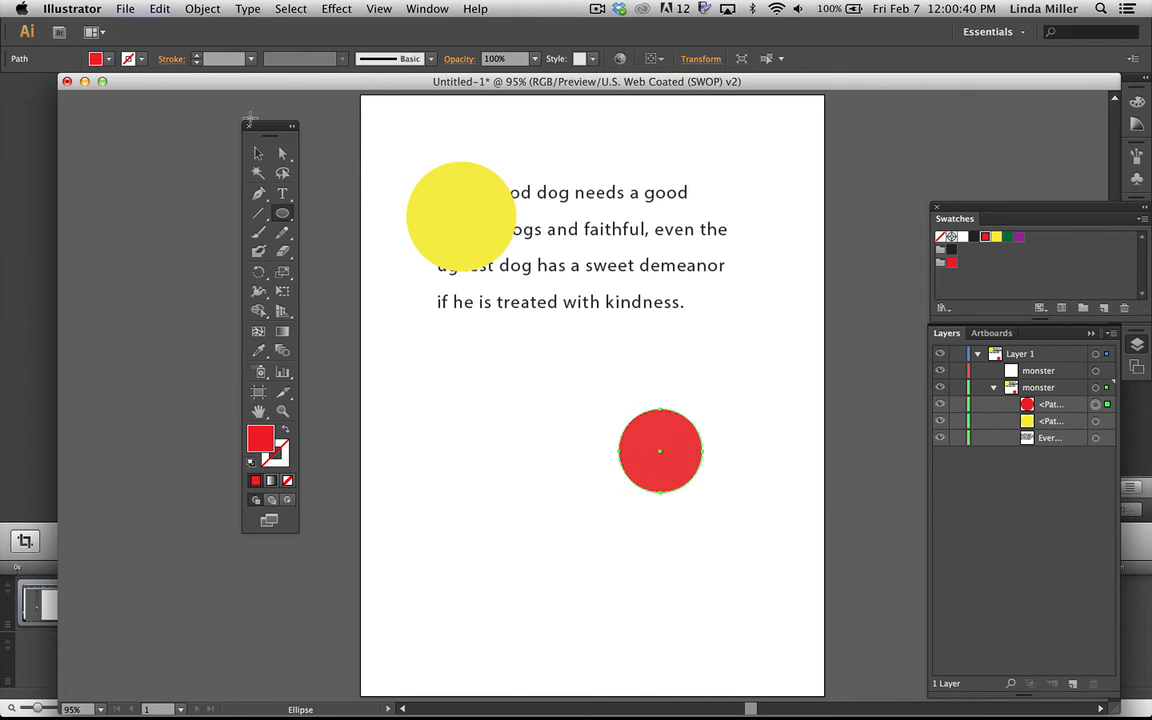
{"action": "left_click", "coordinate": [245, 148]}
{"action": "left_click_drag", "start_coordinate": [649, 433], "coordinate": [668, 270]}
{"action": "left_click", "coordinate": [782, 380]}
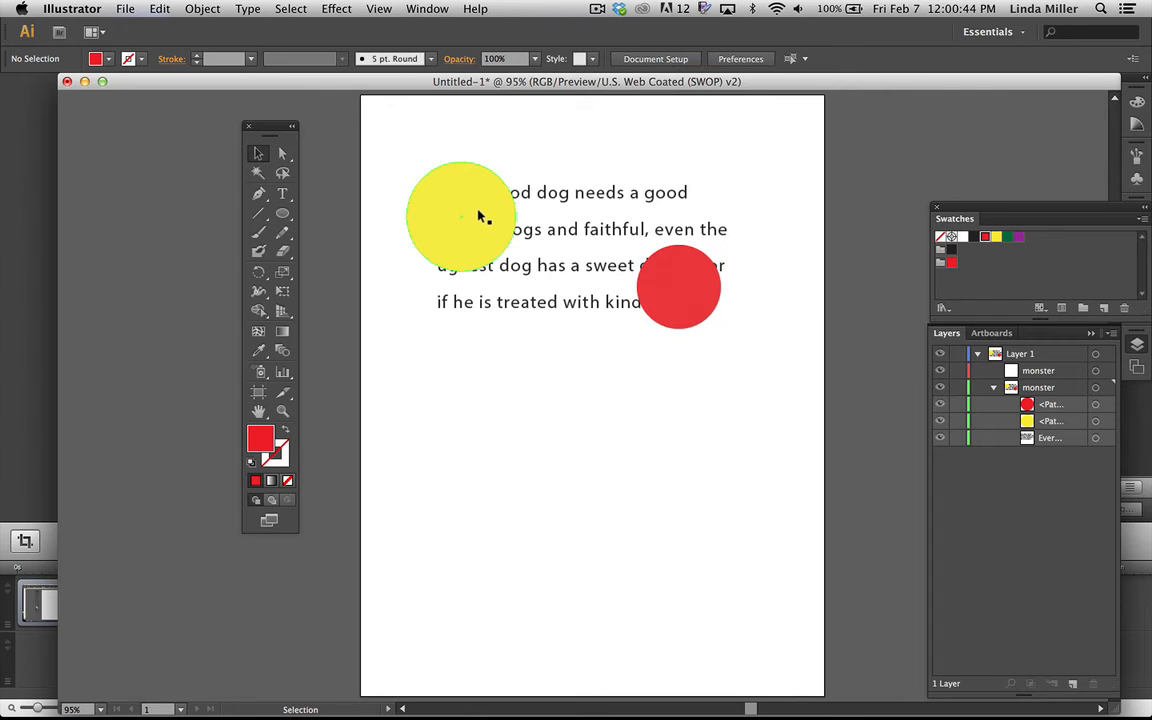
Make a text wrap for the yellow circle, the red circle and the text block selected together
{"action": "left_click", "coordinate": [478, 213]}
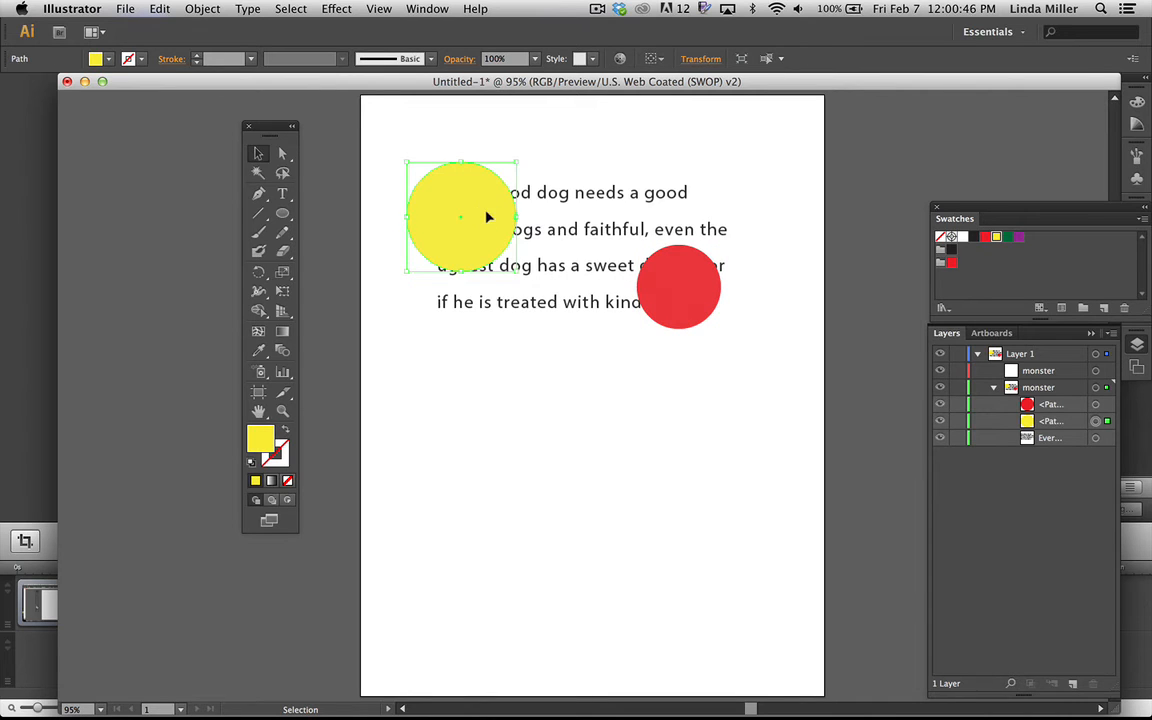
{"action": "left_click", "coordinate": [201, 9]}
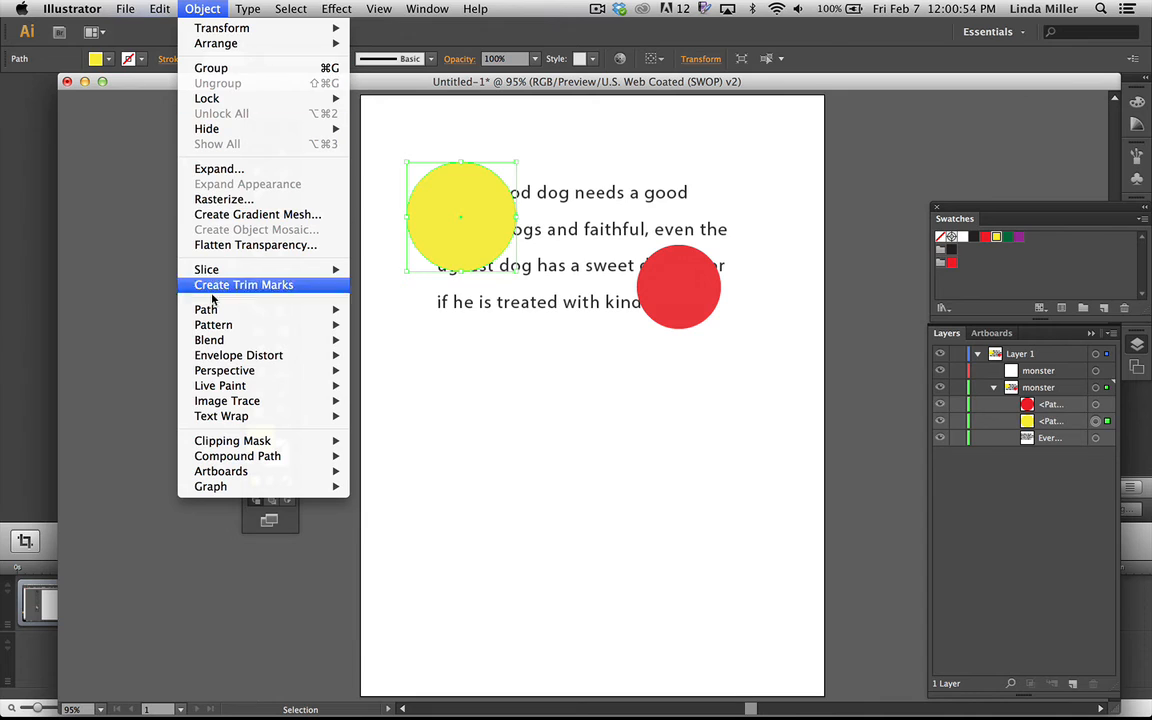
{"action": "mouse_move", "coordinate": [280, 416]}
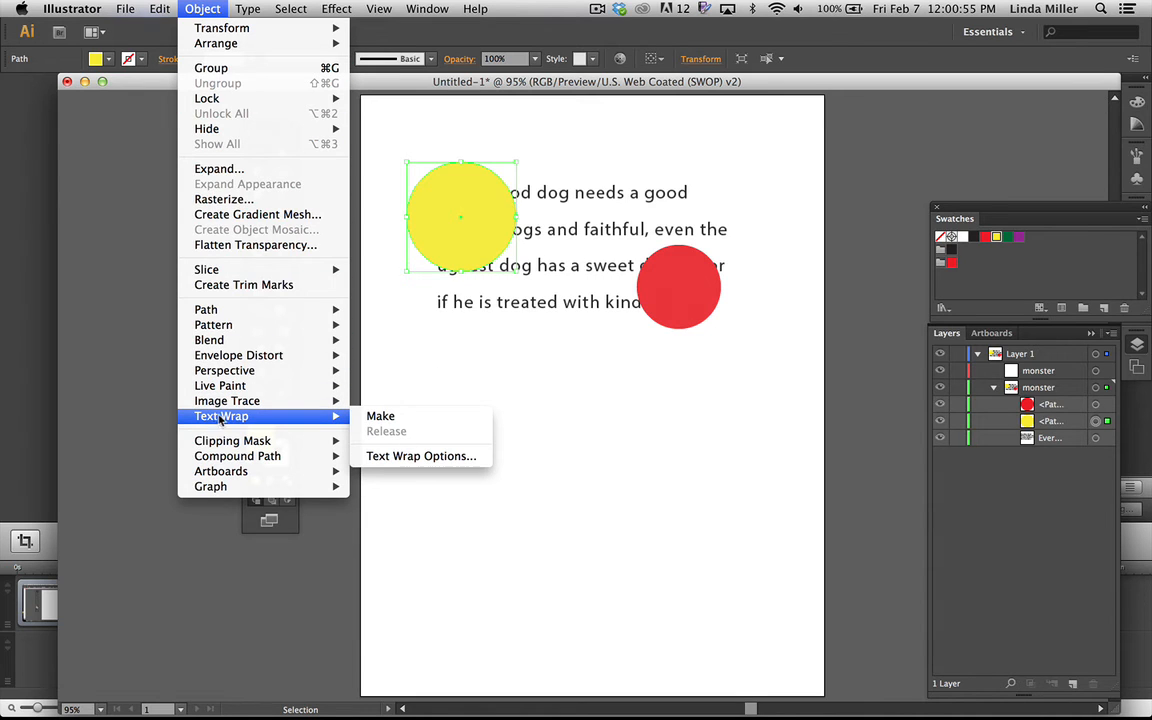
{"action": "left_click", "coordinate": [380, 416]}
{"action": "left_click", "coordinate": [497, 305], "text": "shift"}
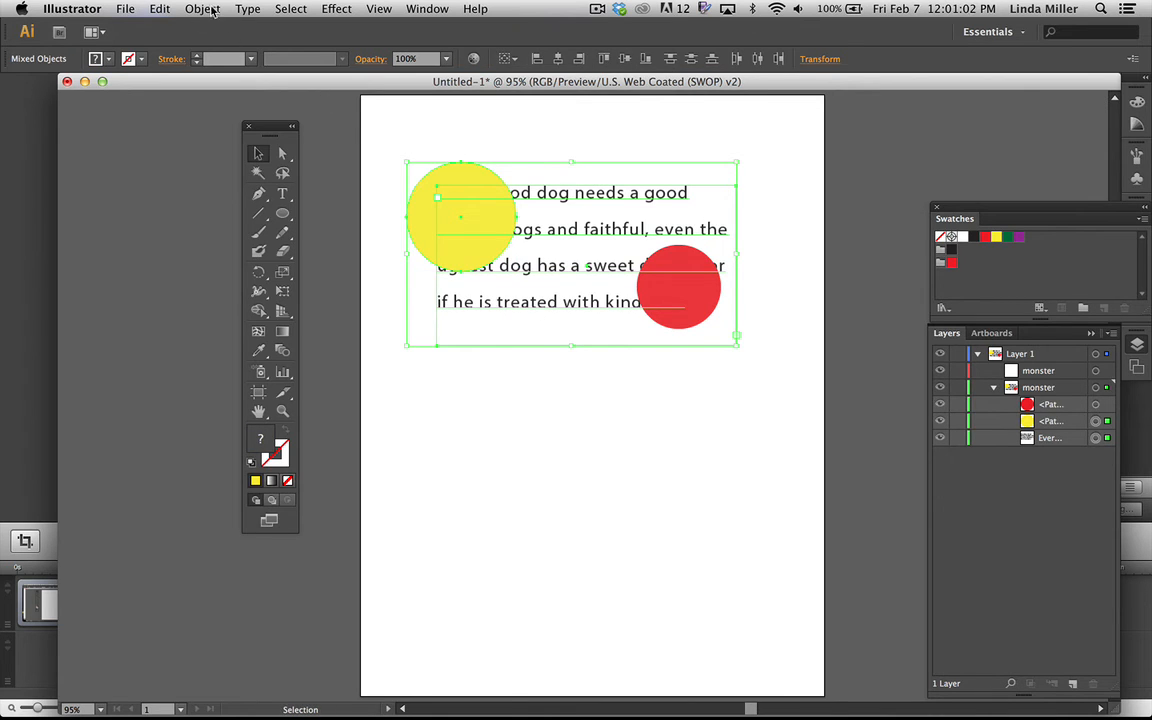
{"action": "left_click", "coordinate": [698, 320], "text": "shift"}
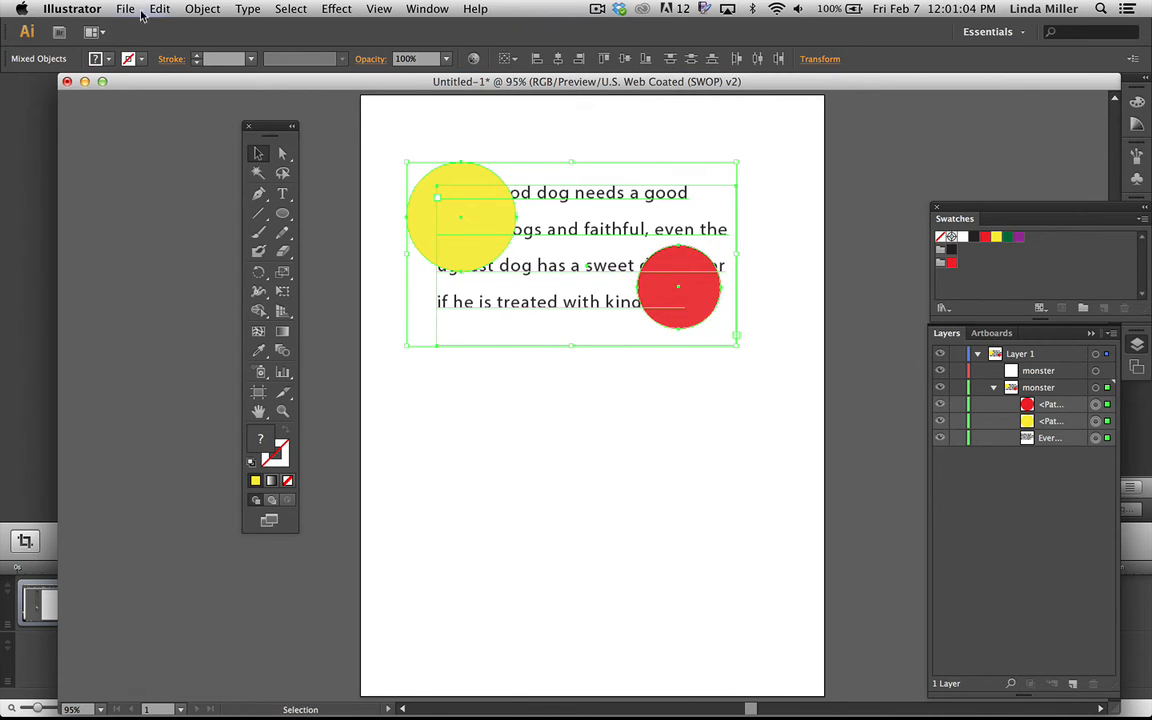
{"action": "left_click", "coordinate": [202, 9]}
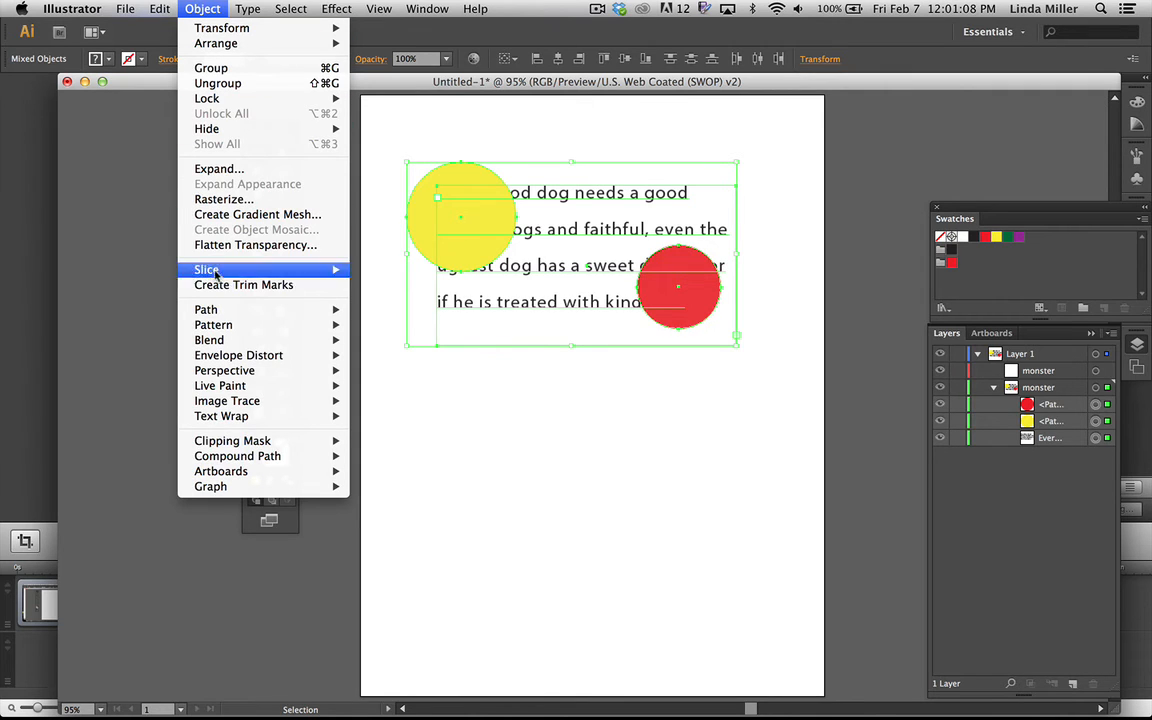
{"action": "mouse_move", "coordinate": [325, 416]}
{"action": "left_click", "coordinate": [380, 416]}
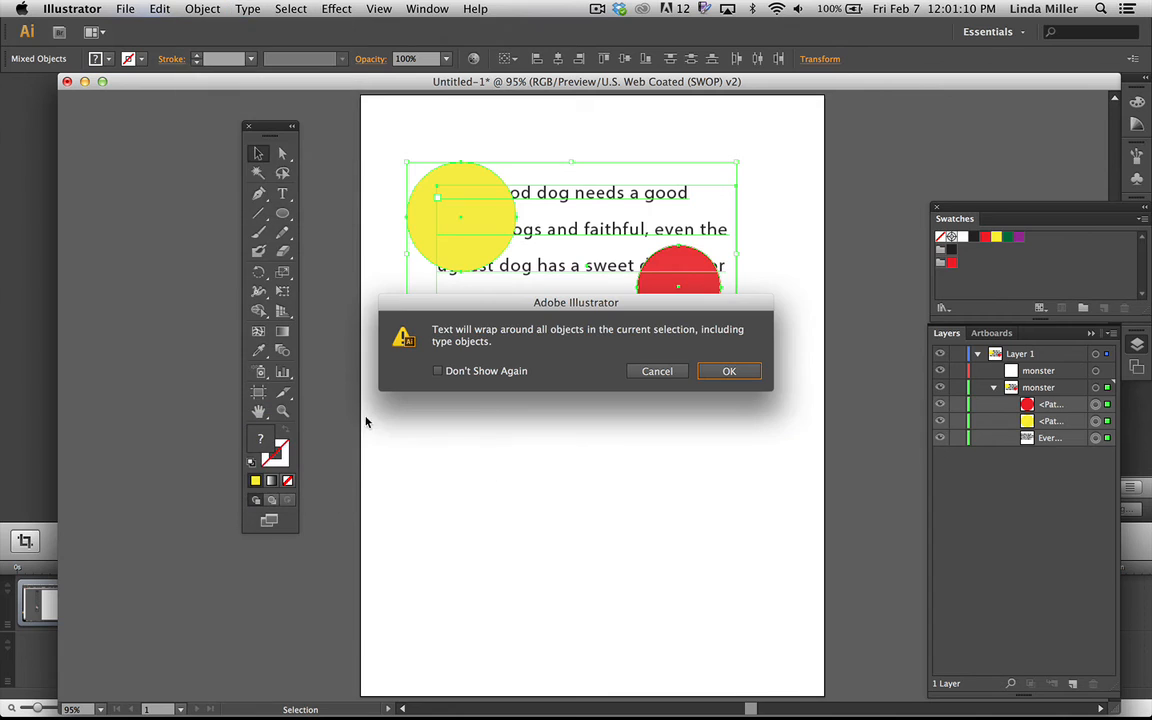
{"action": "left_click", "coordinate": [744, 375]}
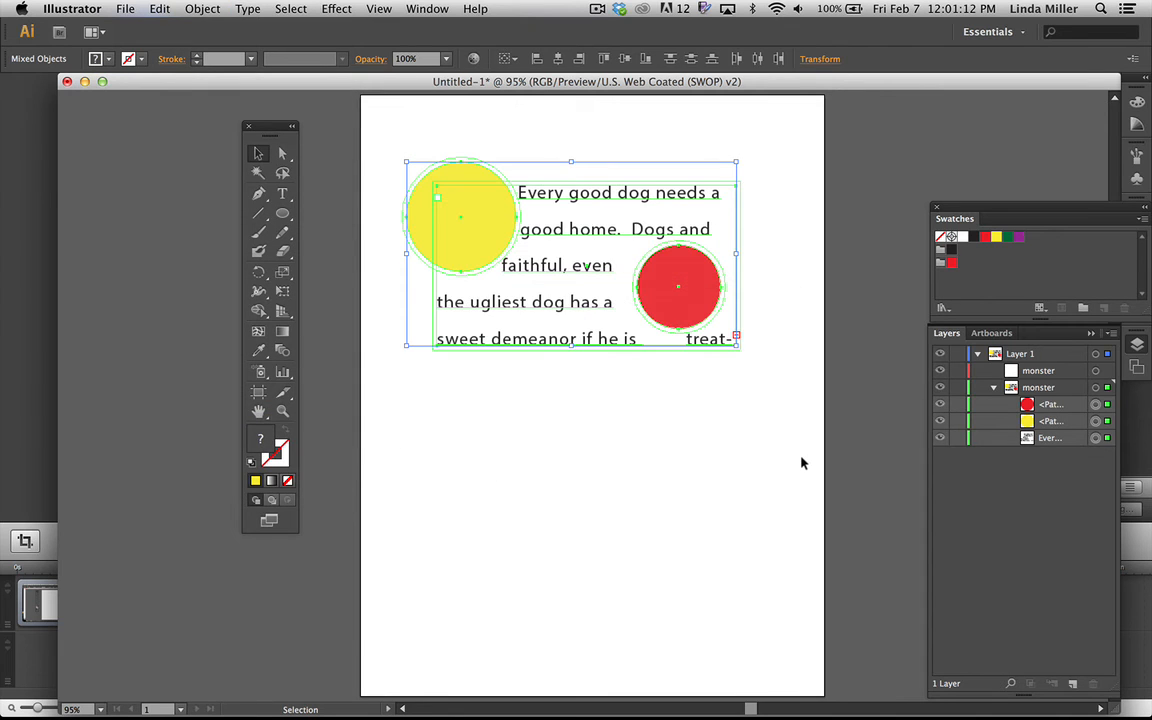
{"action": "left_click", "coordinate": [801, 463]}
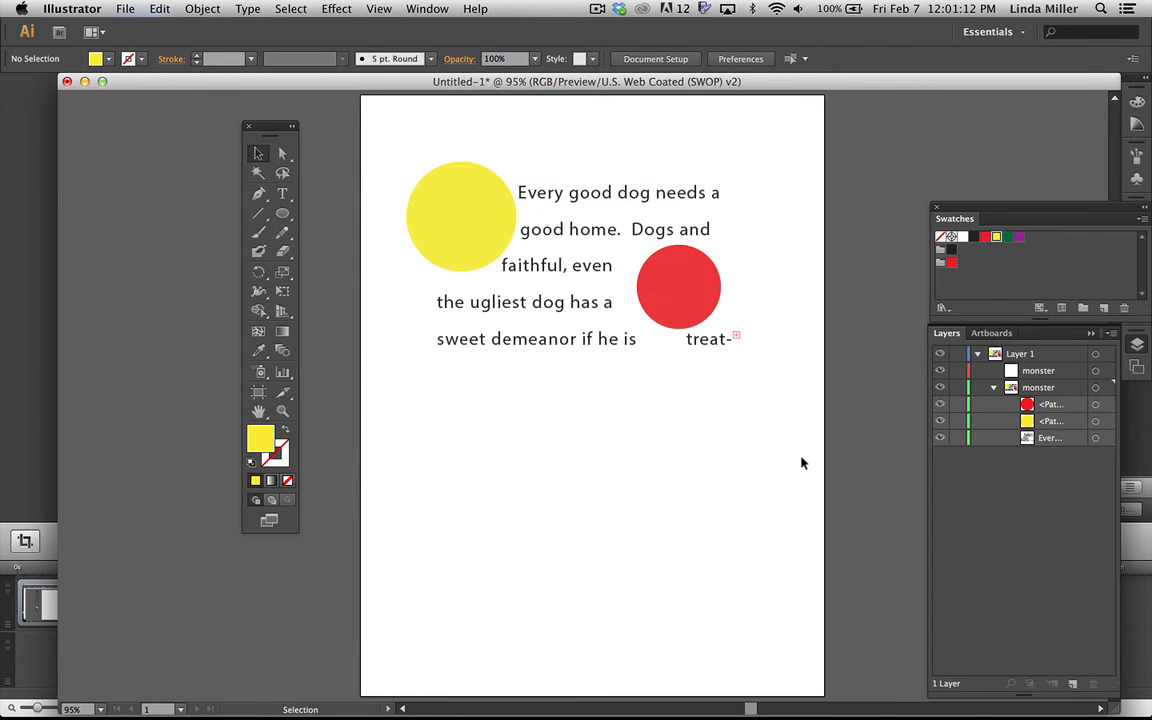
Enlarge the text frame so the overflowing text fits, and shift the red circle slightly down and to the right
{"action": "left_click", "coordinate": [733, 333]}
{"action": "left_click_drag", "start_coordinate": [735, 338], "coordinate": [779, 456]}
{"action": "left_click", "coordinate": [684, 278]}
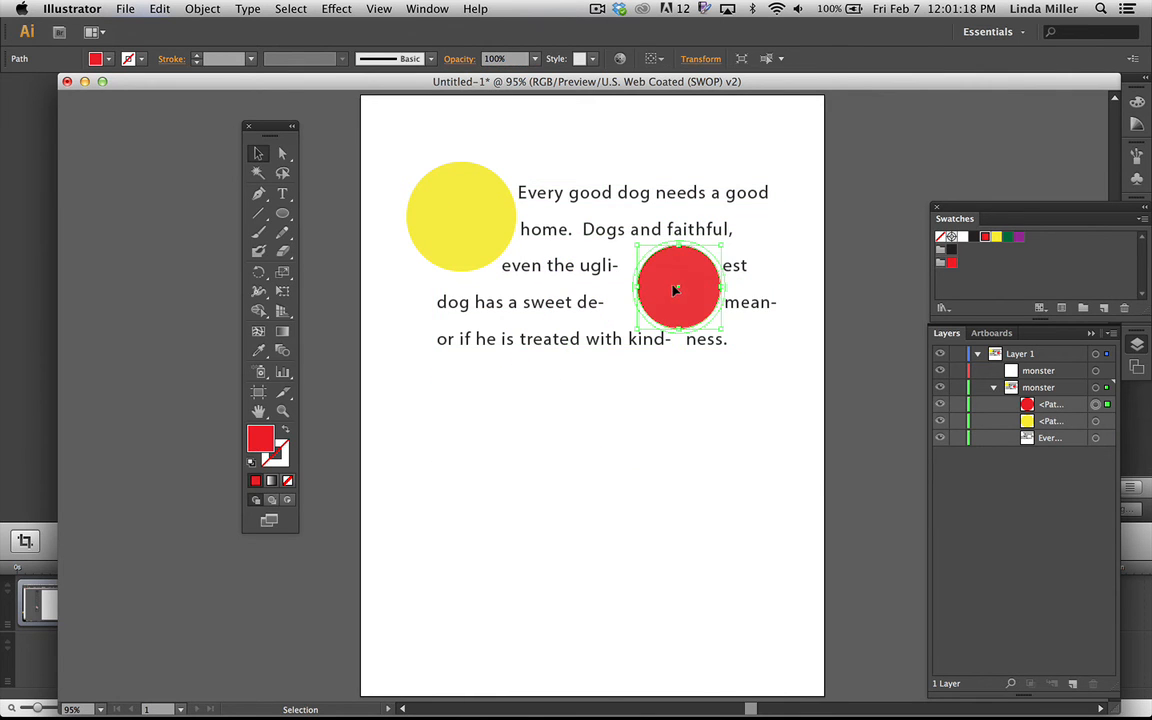
{"action": "left_click_drag", "start_coordinate": [676, 288], "coordinate": [707, 307]}
{"action": "left_click", "coordinate": [668, 434]}
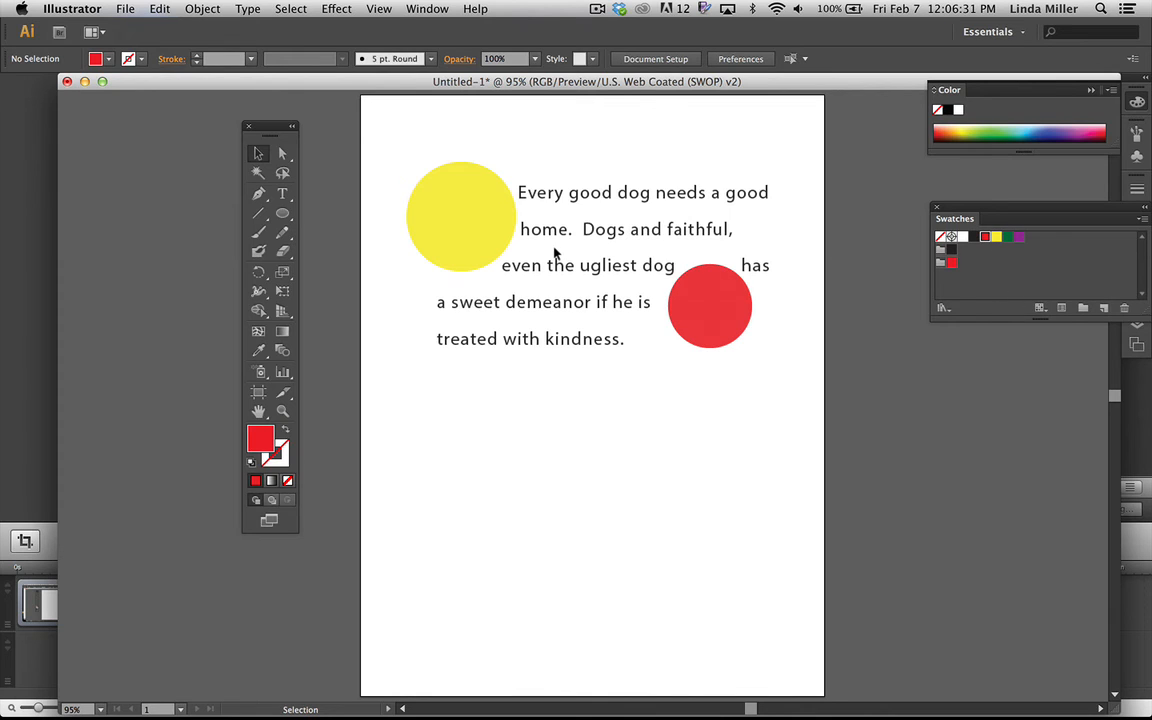
Duplicate the yellow circle, move the copy below the text and stretch it into a larger, wider ellipse at the artboard's left
{"action": "left_click", "coordinate": [480, 236]}
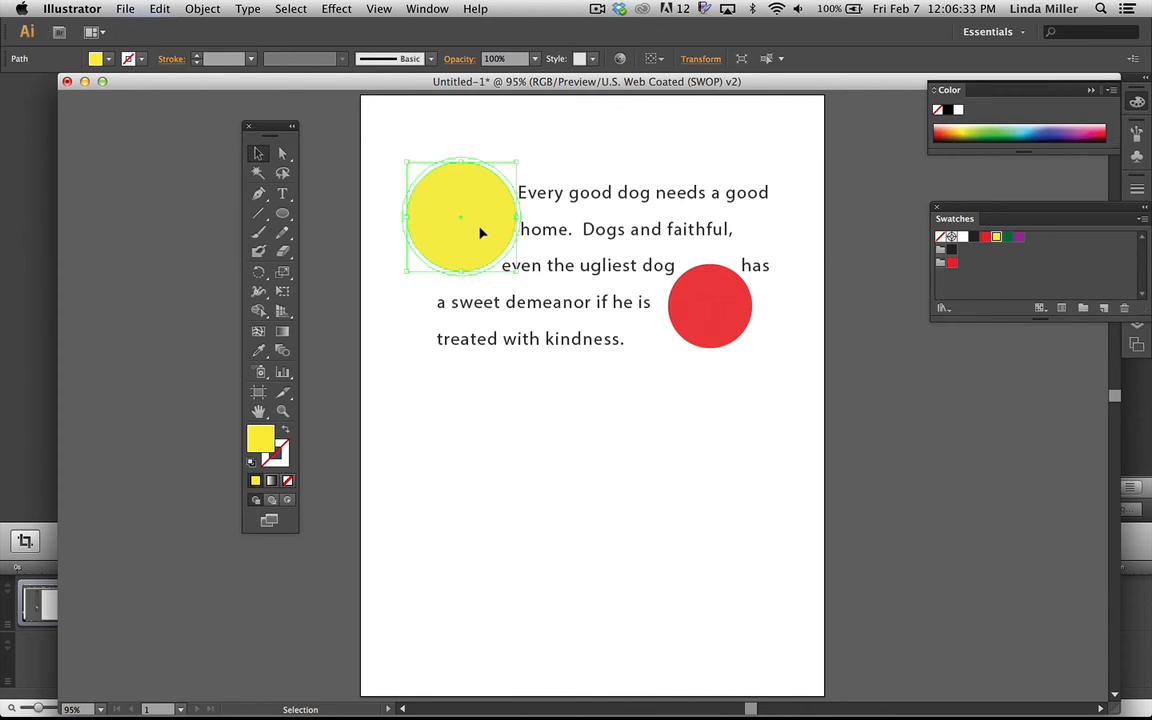
{"action": "key", "text": "a"}
{"action": "key", "text": "v"}
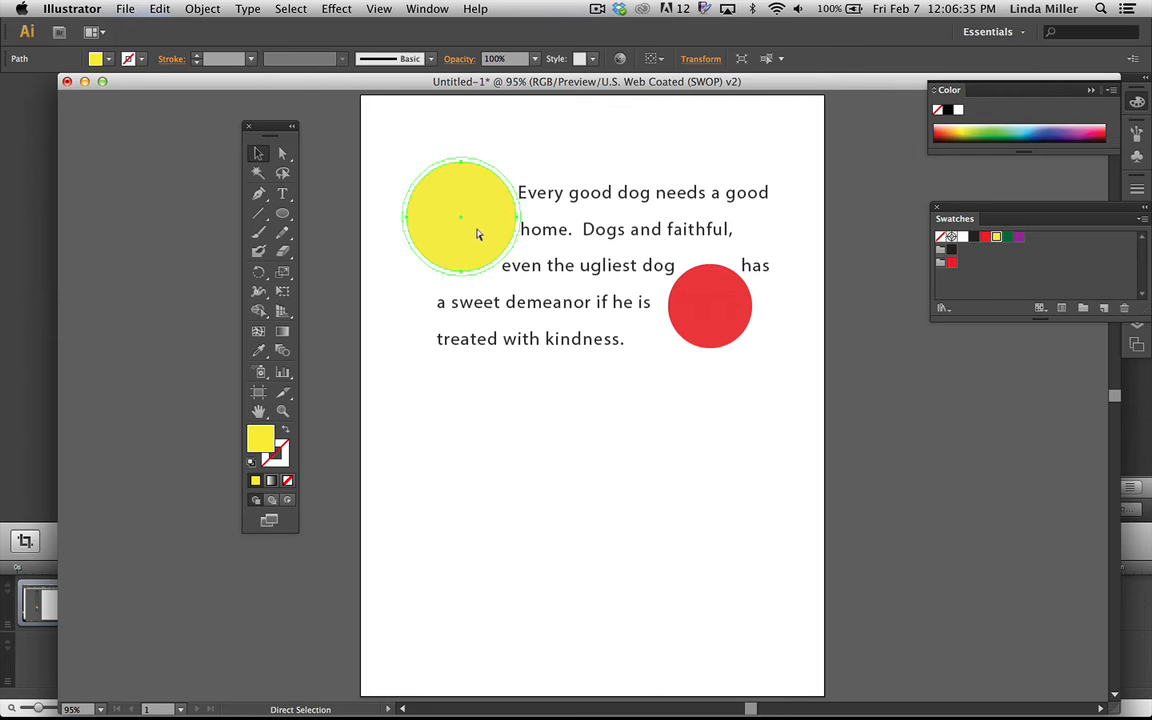
{"action": "key", "text": "ctrl+c"}
{"action": "key", "text": "ctrl+v"}
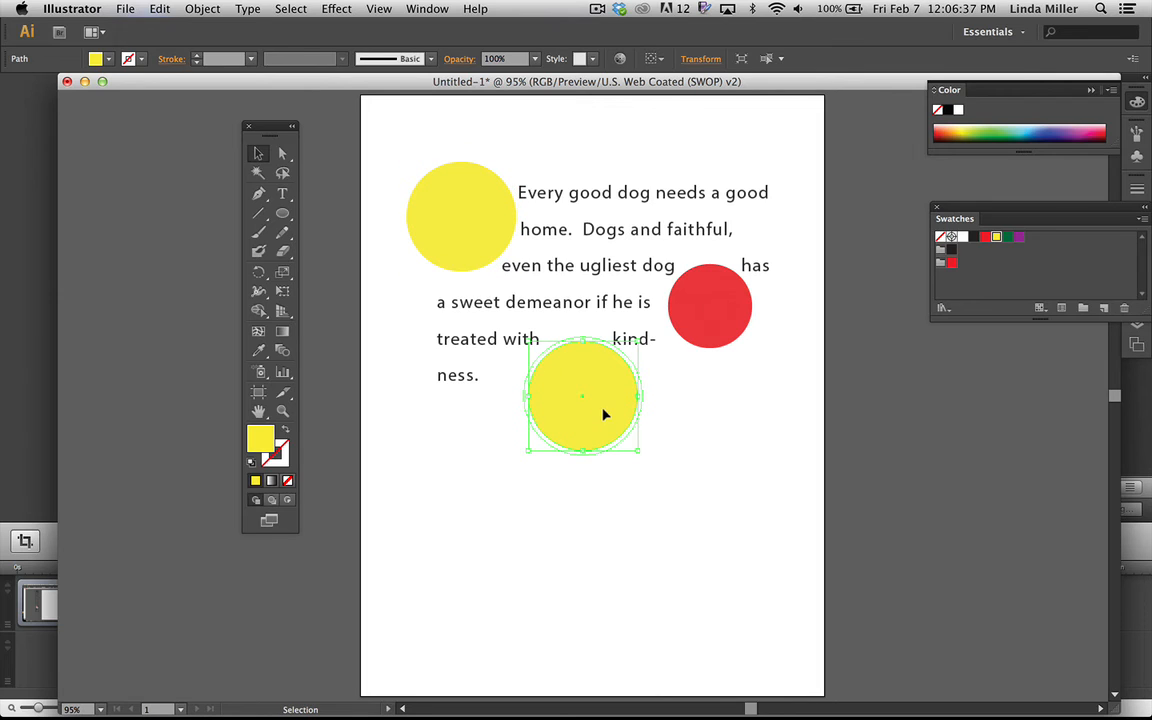
{"action": "left_click_drag", "start_coordinate": [601, 418], "coordinate": [601, 430]}
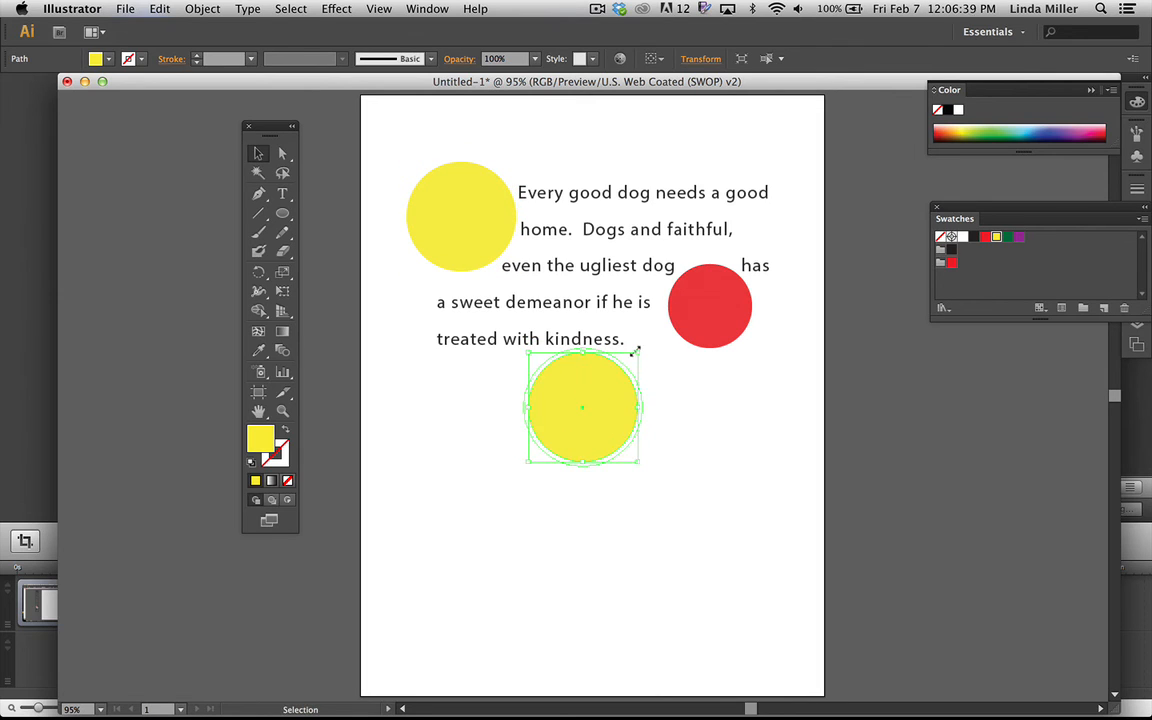
{"action": "left_click_drag", "start_coordinate": [637, 352], "coordinate": [552, 545]}
{"action": "left_click", "coordinate": [685, 490]}
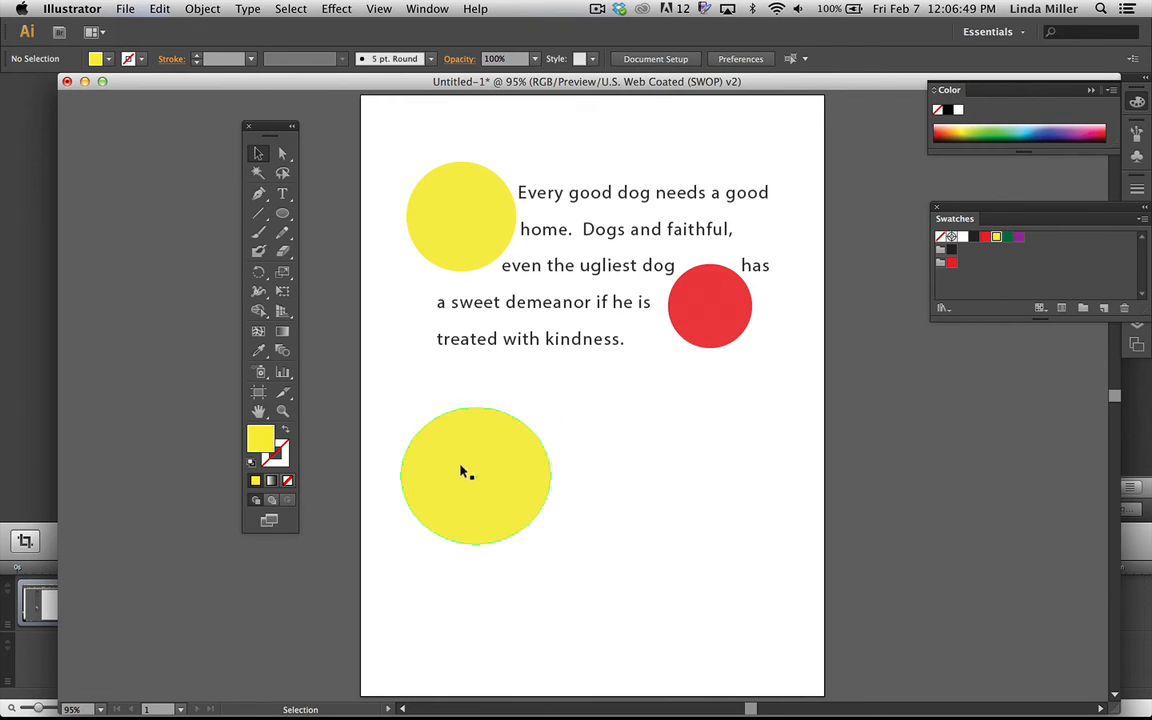
Paste another copy of the yellow circle, place it in the artboard's lower-right area and fill it with the purple swatch
{"action": "key", "text": "super+v"}
{"action": "left_click_drag", "start_coordinate": [558, 396], "coordinate": [684, 597]}
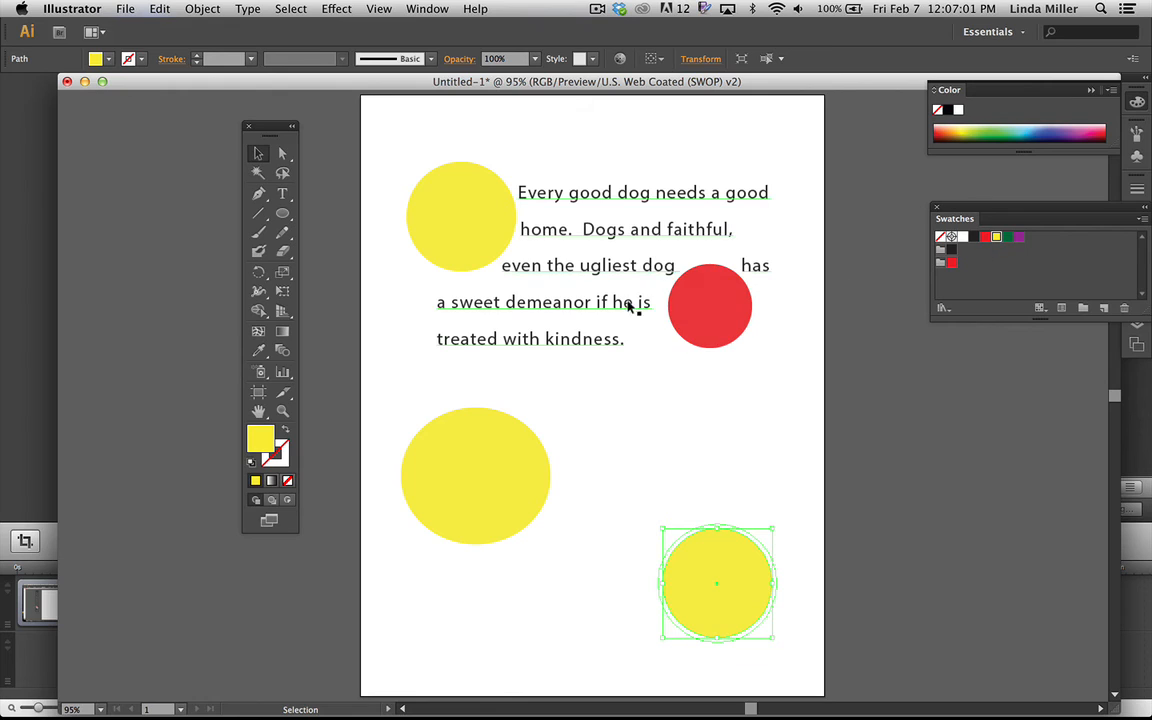
{"action": "left_click", "coordinate": [1018, 238]}
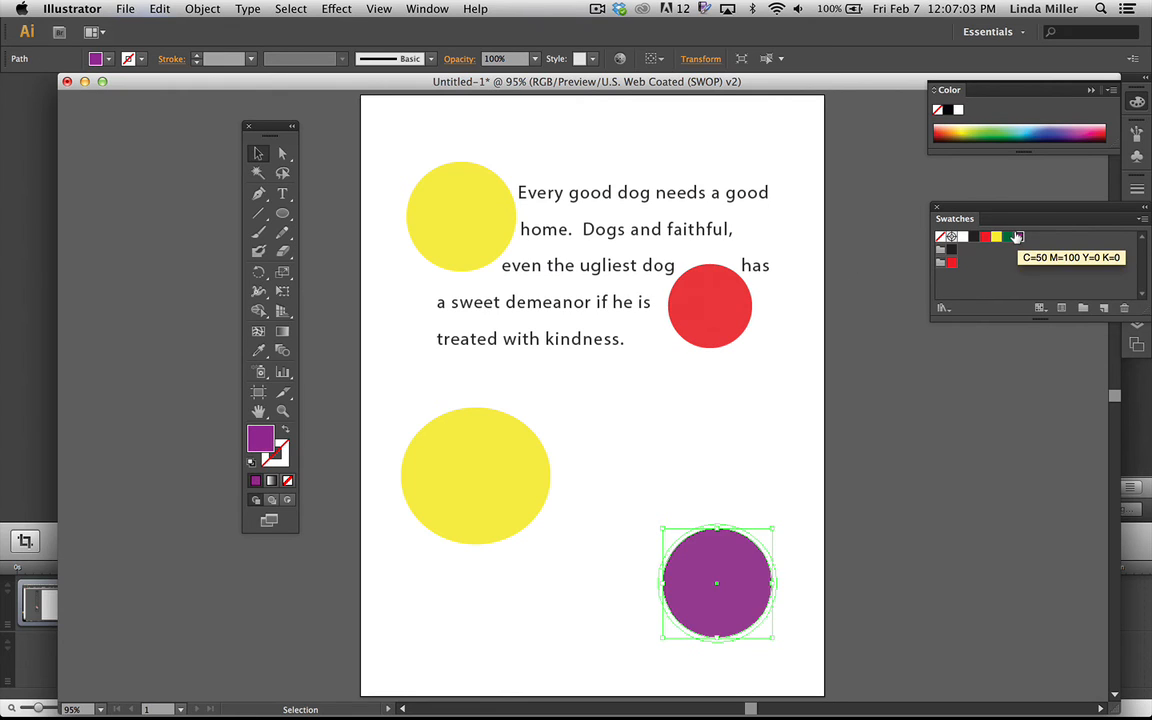
{"action": "left_click", "coordinate": [800, 286]}
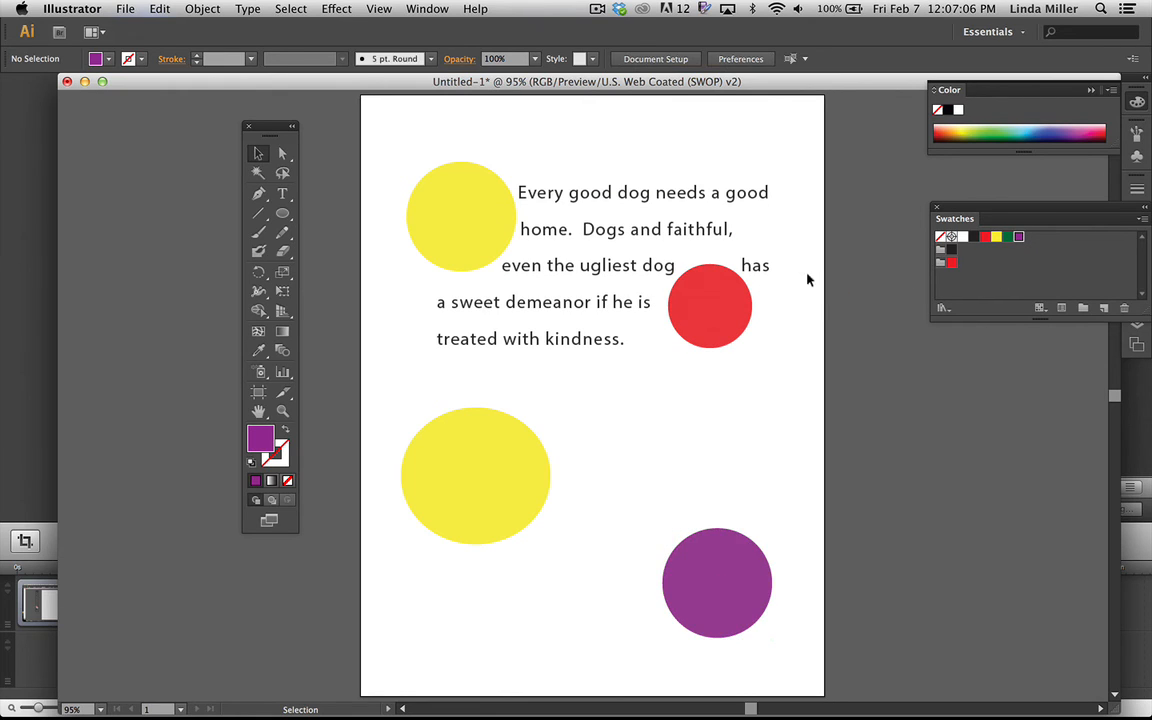
Show the Color Guide and move it up beside the Swatches panel, clear of the purple circle
{"action": "left_click", "coordinate": [425, 9]}
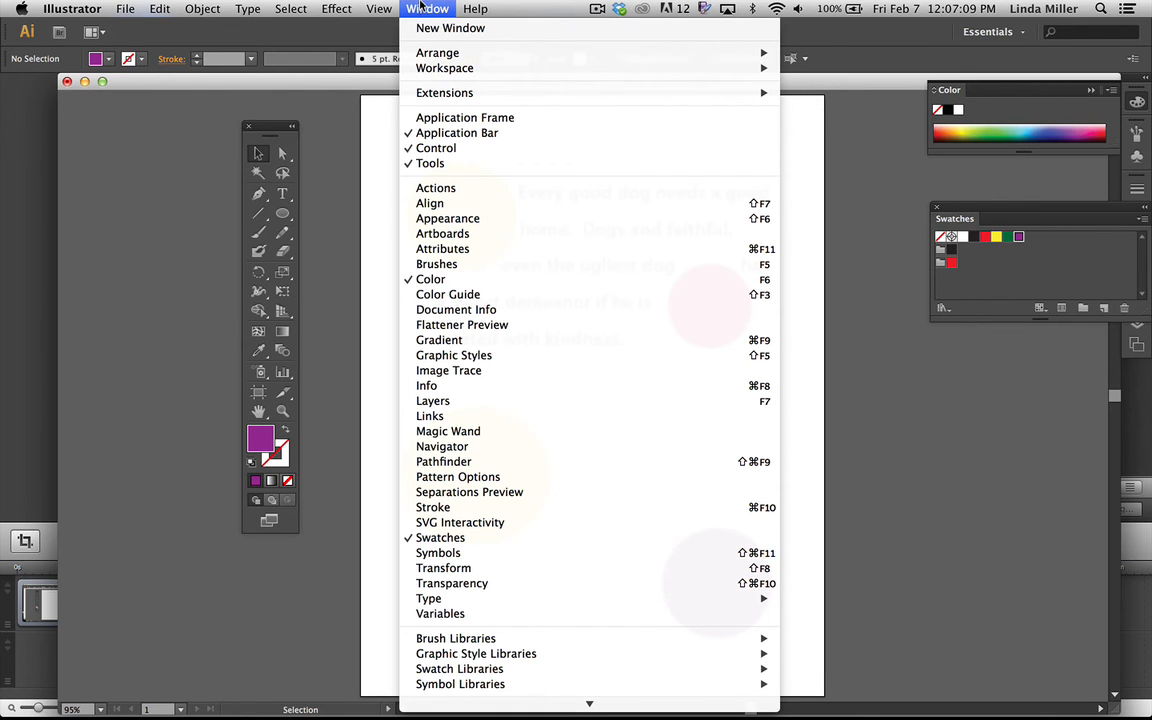
{"action": "left_click", "coordinate": [455, 296]}
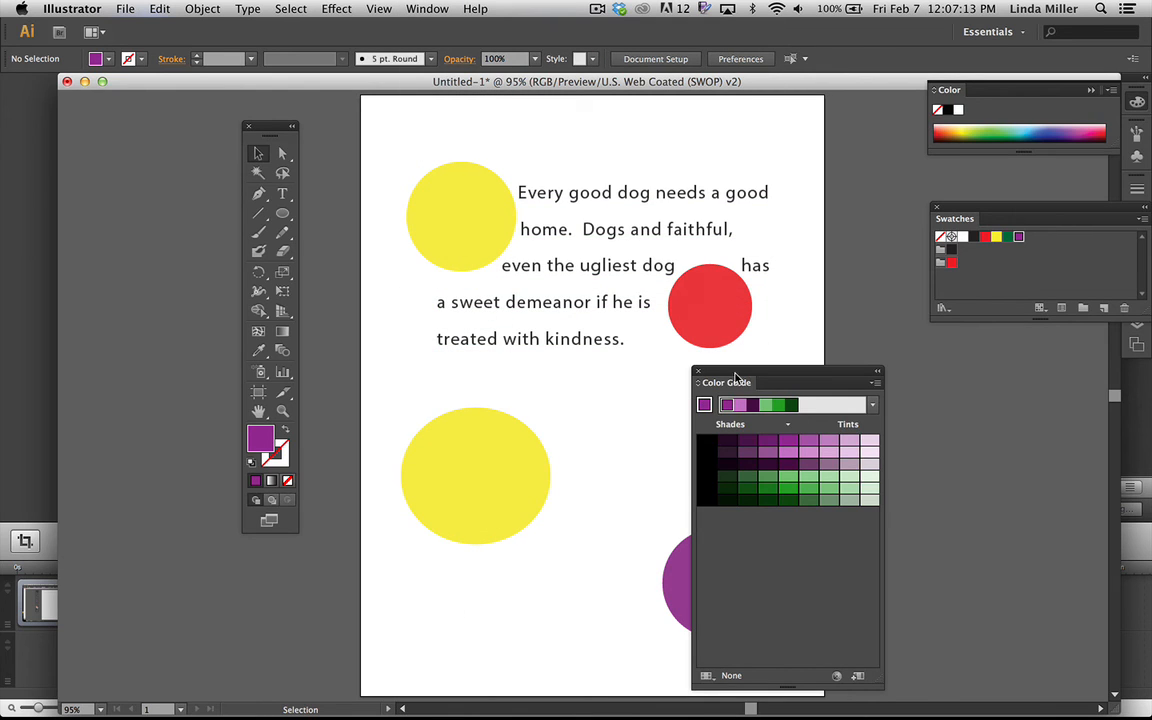
{"action": "left_click_drag", "start_coordinate": [735, 376], "coordinate": [822, 145]}
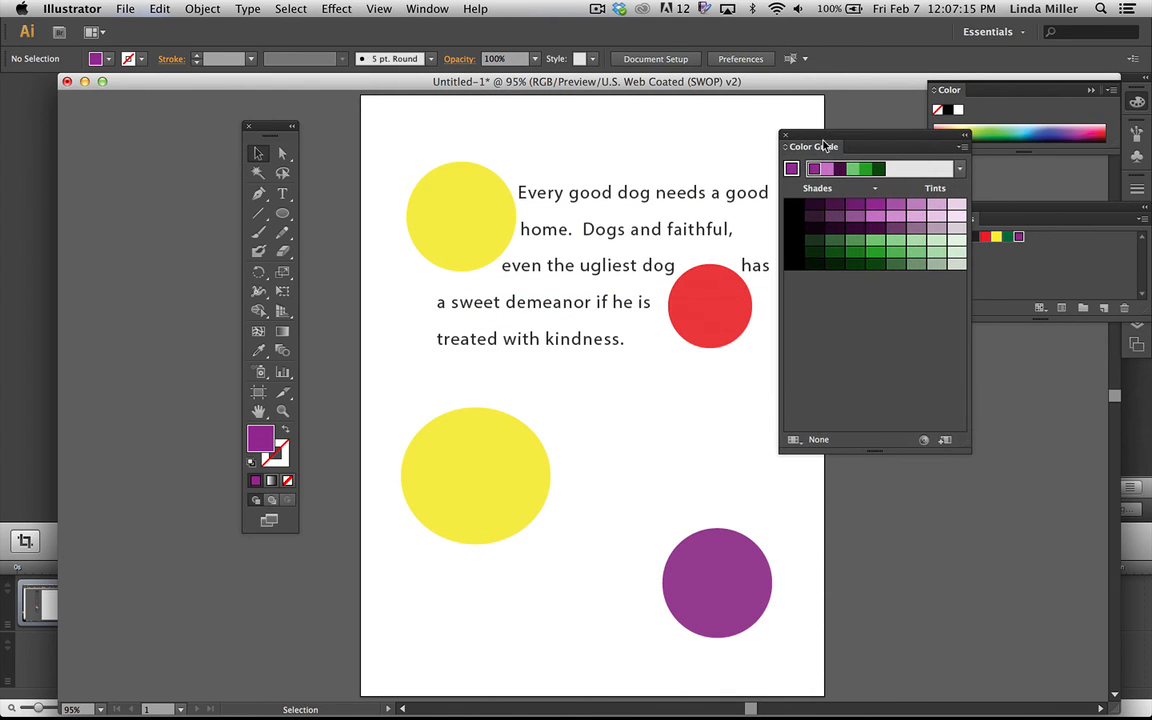
Browse the Color Guide's harmony rules for the purple base color and apply Triad 2
{"action": "left_click", "coordinate": [960, 169]}
{"action": "scroll", "coordinate": [956, 228], "scroll_direction": "up", "scroll_amount": 3}
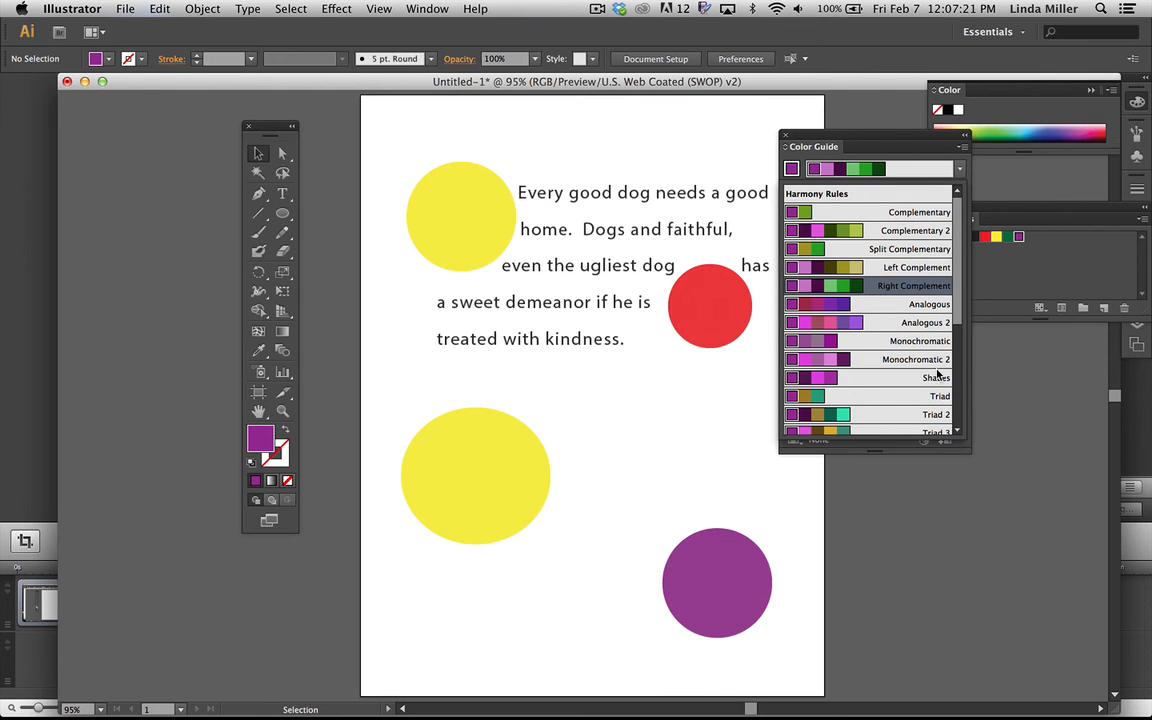
{"action": "scroll", "coordinate": [929, 378], "scroll_direction": "down", "scroll_amount": 5}
{"action": "scroll", "coordinate": [930, 379], "scroll_direction": "up", "scroll_amount": 5}
{"action": "scroll", "coordinate": [843, 355], "scroll_direction": "down", "scroll_amount": 5}
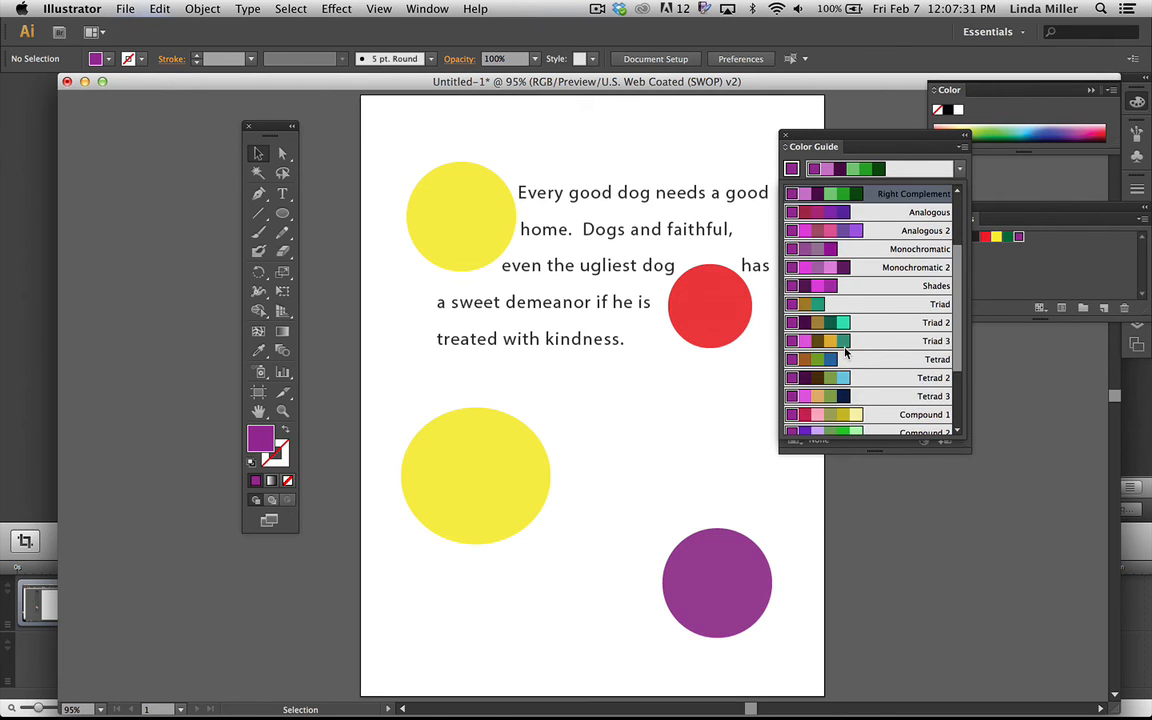
{"action": "scroll", "coordinate": [845, 352], "scroll_direction": "up", "scroll_amount": 2}
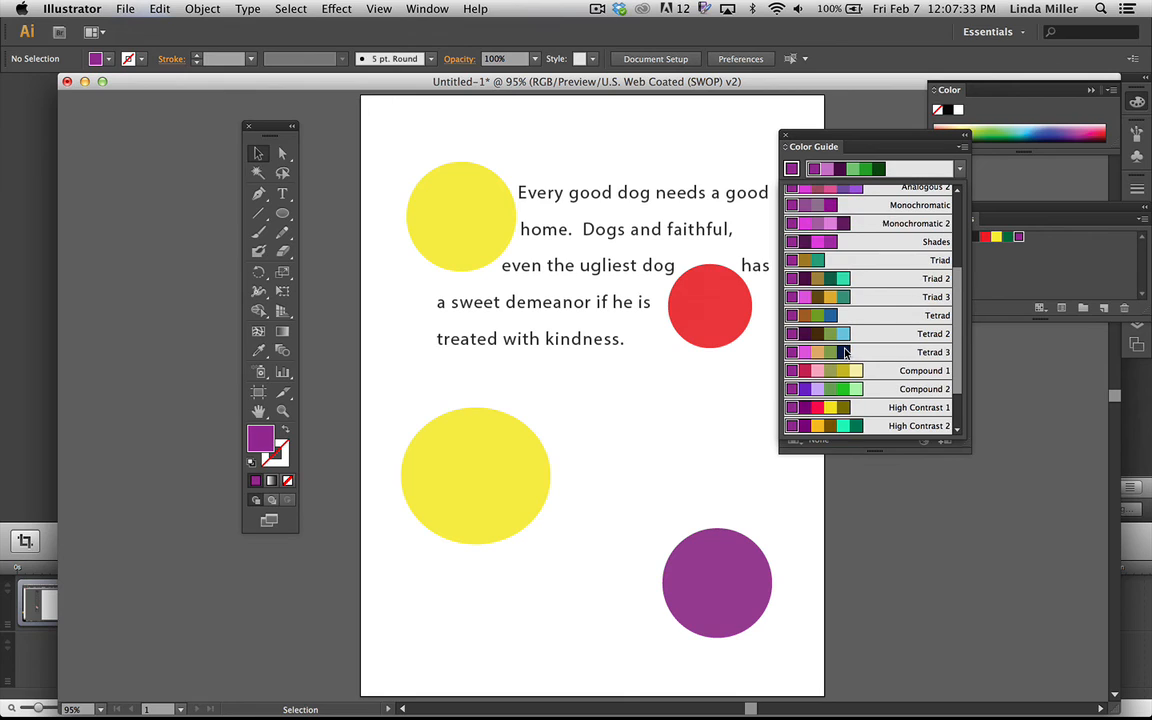
{"action": "left_click", "coordinate": [847, 278]}
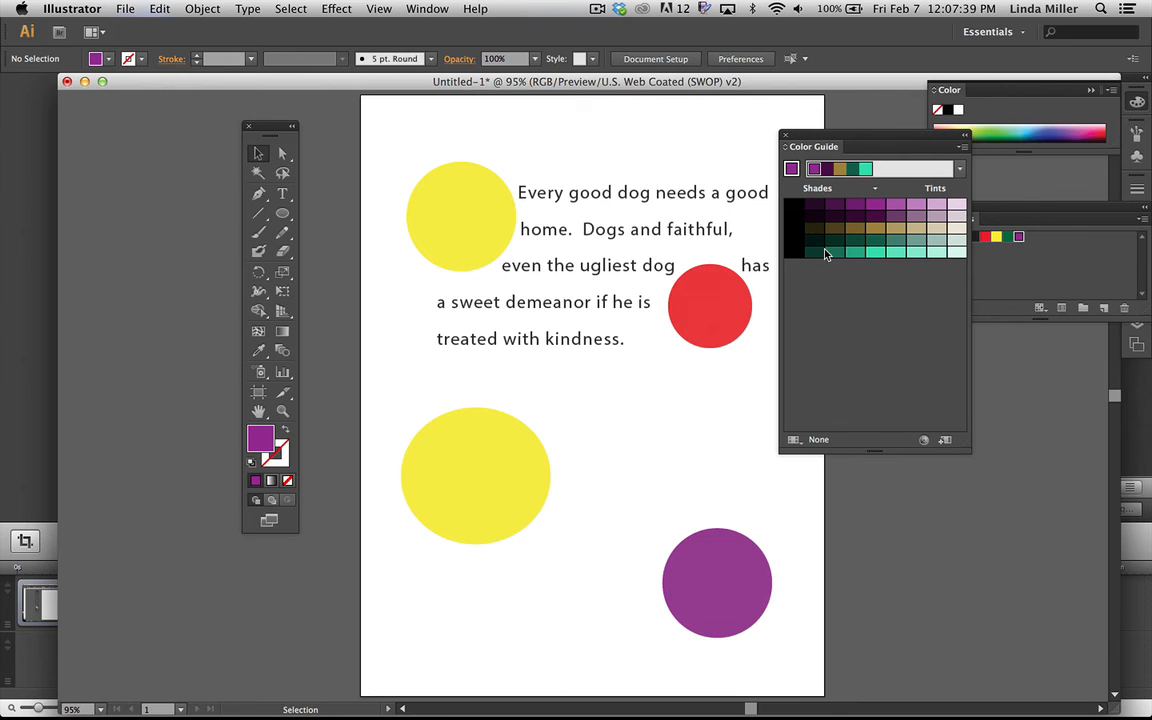
Recolor the red circle with the Color Guide's purple and the yellow circle beside the text with a dark green shade
{"action": "left_click", "coordinate": [728, 301]}
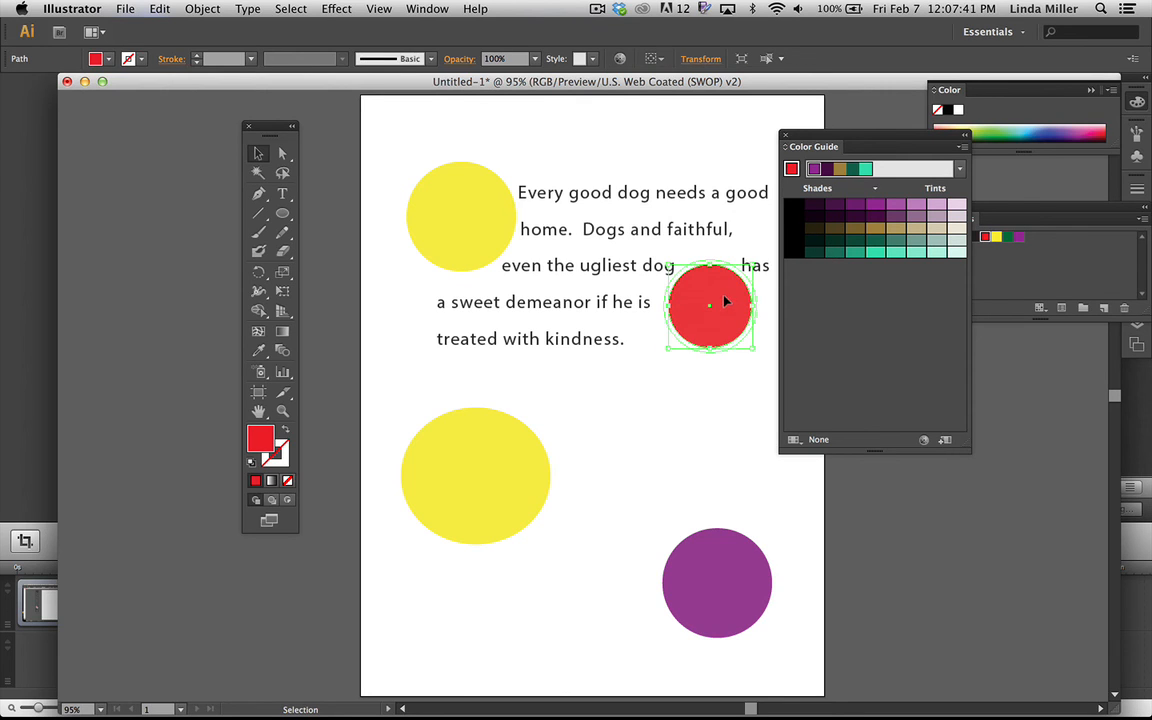
{"action": "left_click", "coordinate": [873, 205]}
{"action": "left_click", "coordinate": [442, 200]}
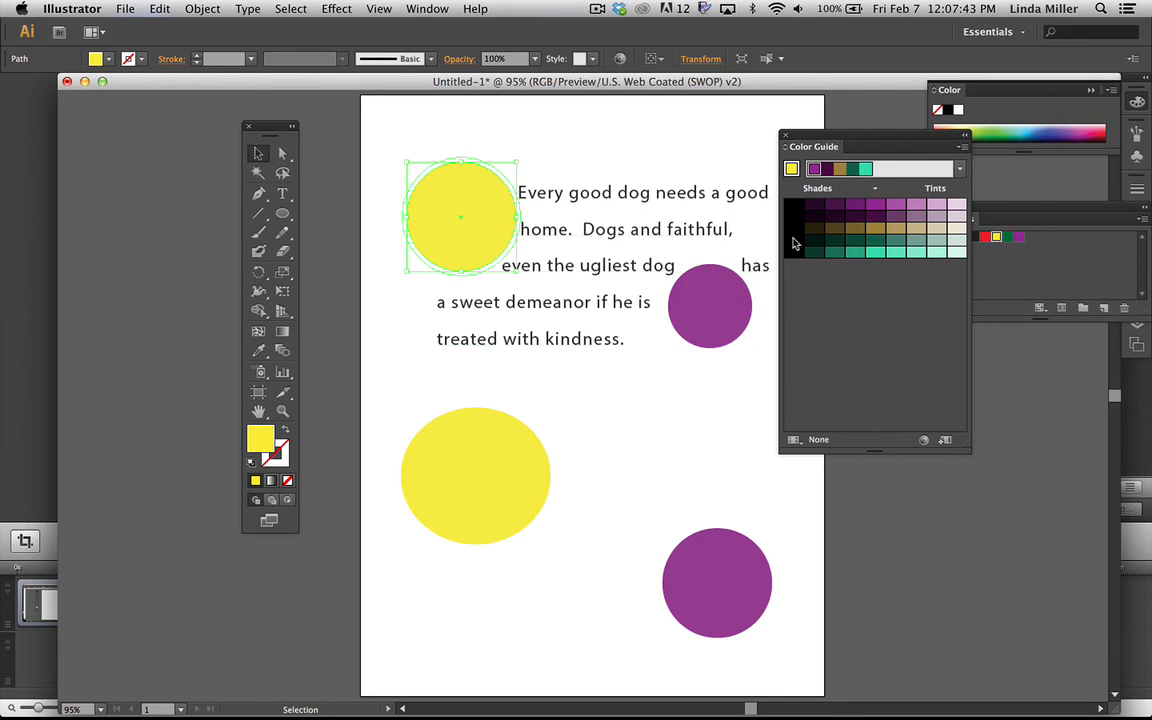
{"action": "left_click", "coordinate": [834, 240]}
Recolor the yellow ellipse with the Color Guide's teal green and the purple circle below the text with pale tints
{"action": "left_click", "coordinate": [491, 478]}
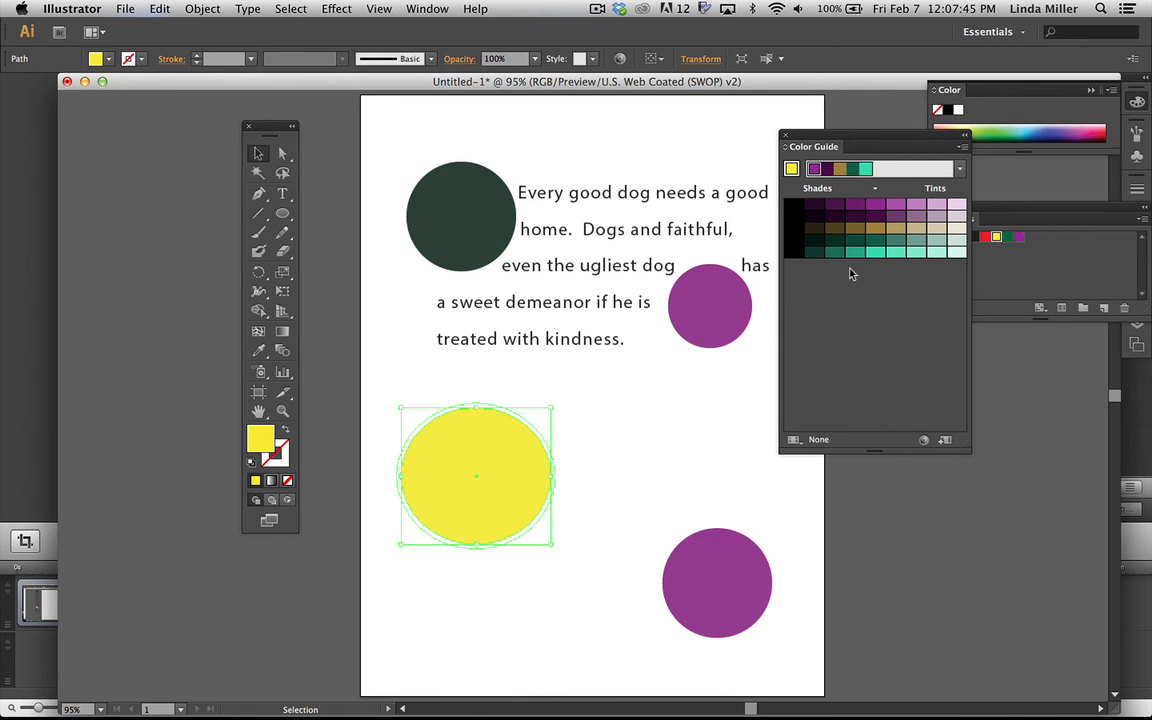
{"action": "left_click", "coordinate": [875, 253]}
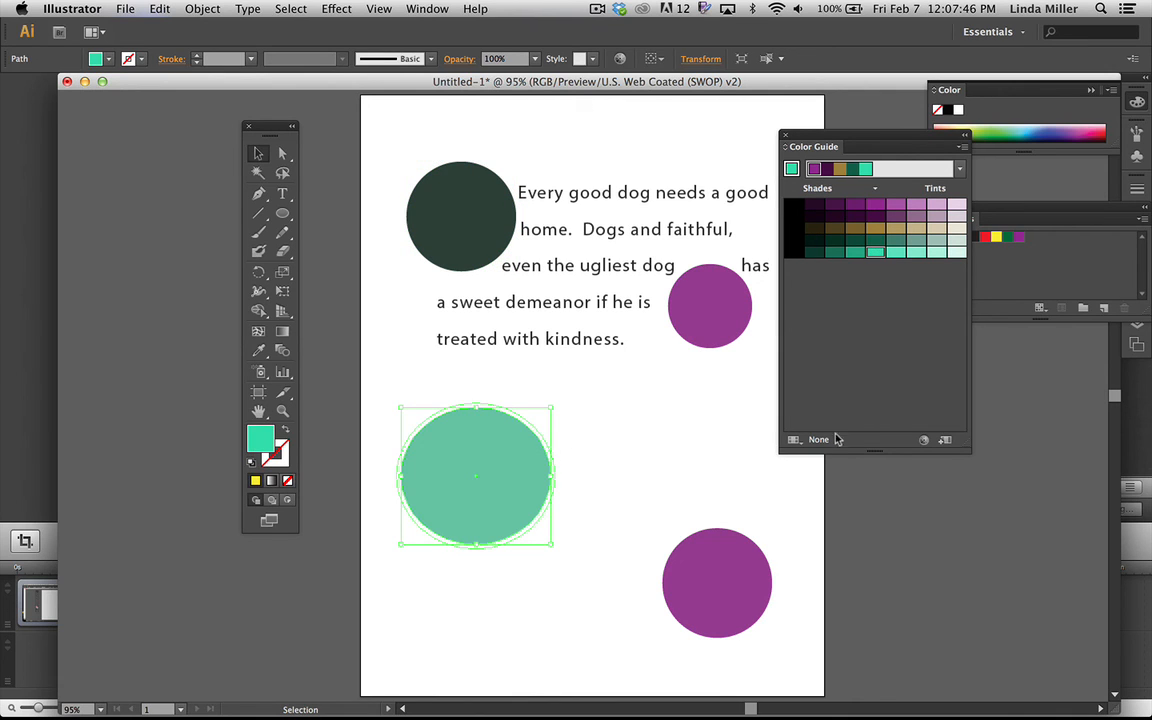
{"action": "left_click", "coordinate": [753, 578]}
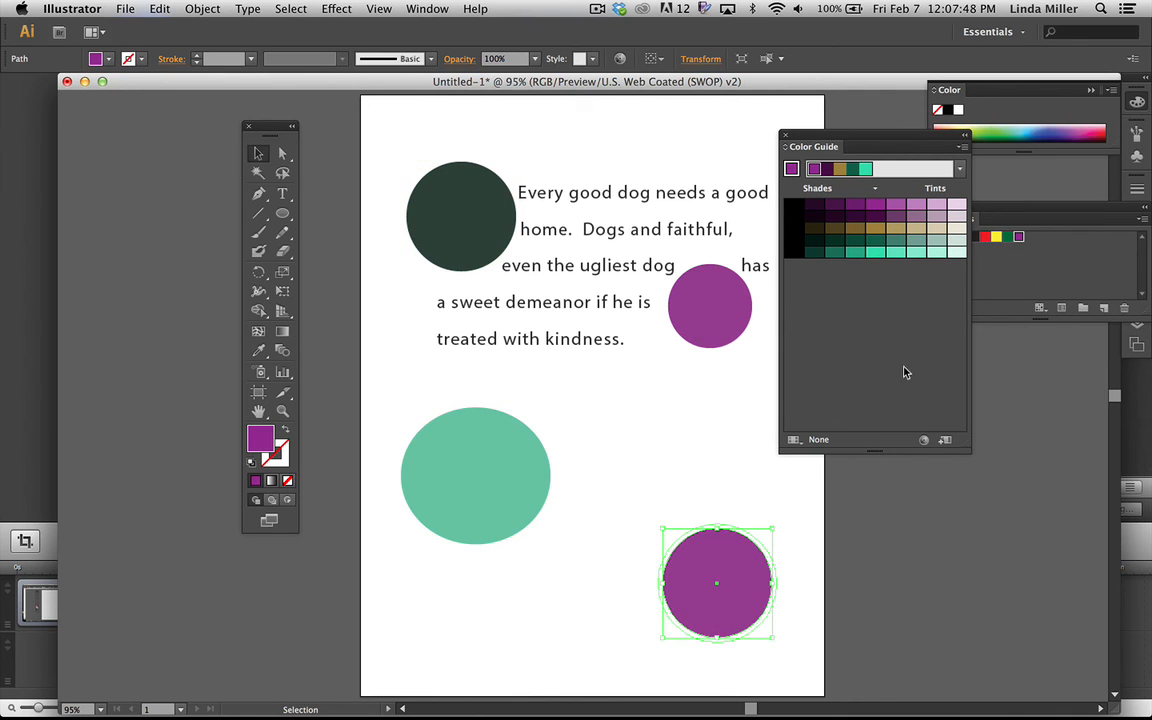
{"action": "left_click", "coordinate": [942, 232]}
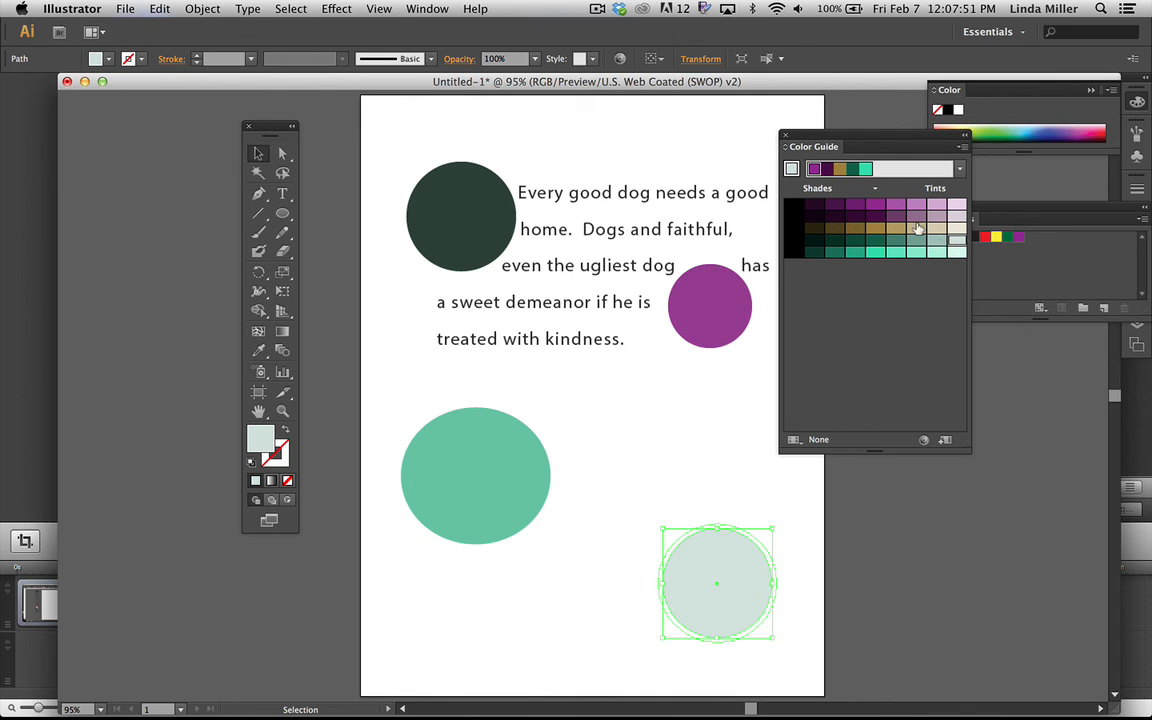
{"action": "left_click", "coordinate": [915, 228]}
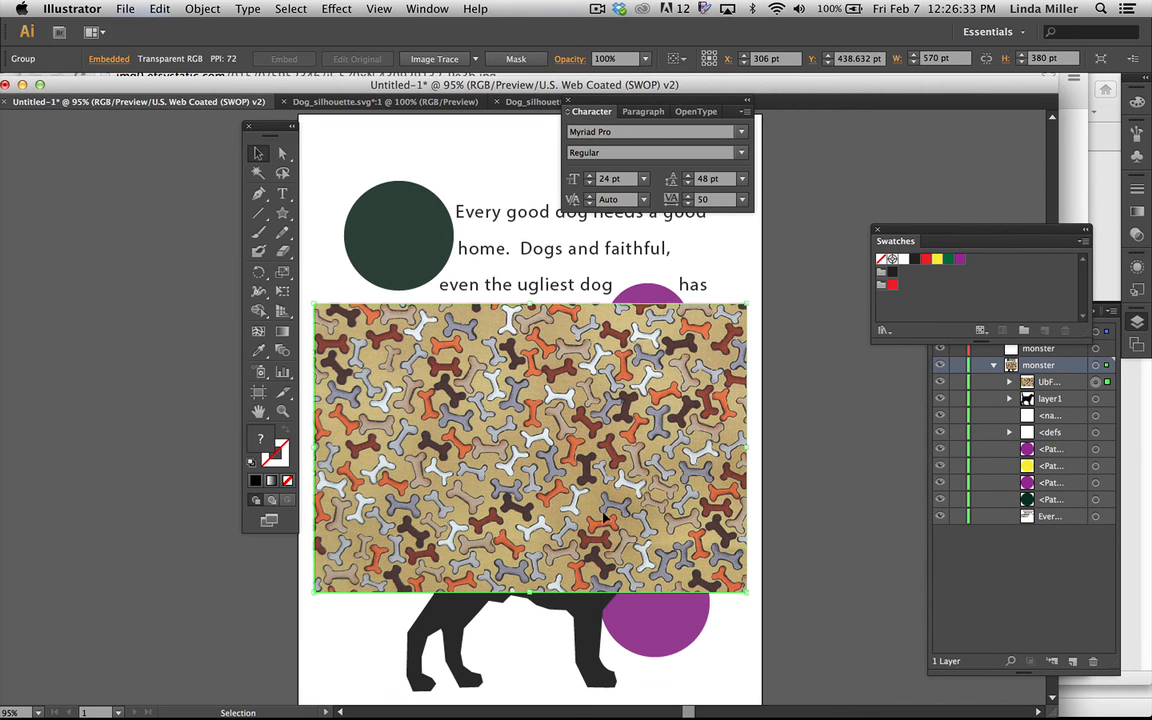
Move the bone-pattern image up the artboard, clear of the dog silhouette
{"action": "left_click_drag", "start_coordinate": [605, 516], "coordinate": [599, 335]}
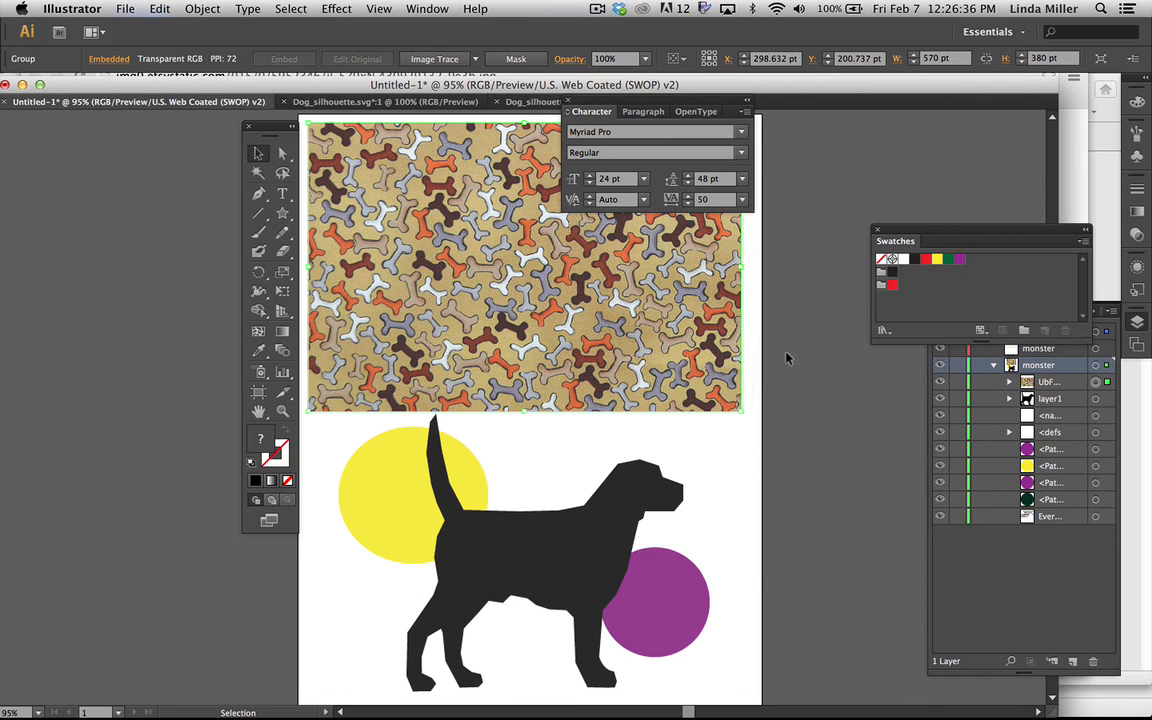
{"action": "left_click", "coordinate": [787, 357]}
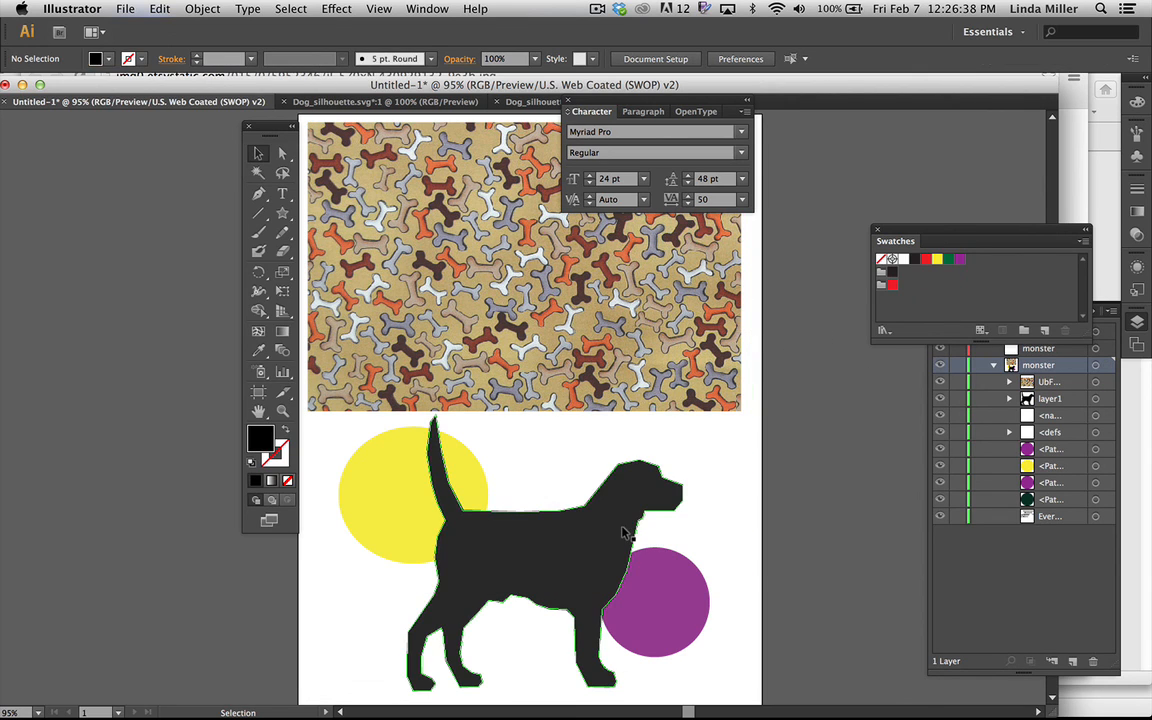
{"action": "left_click", "coordinate": [456, 299]}
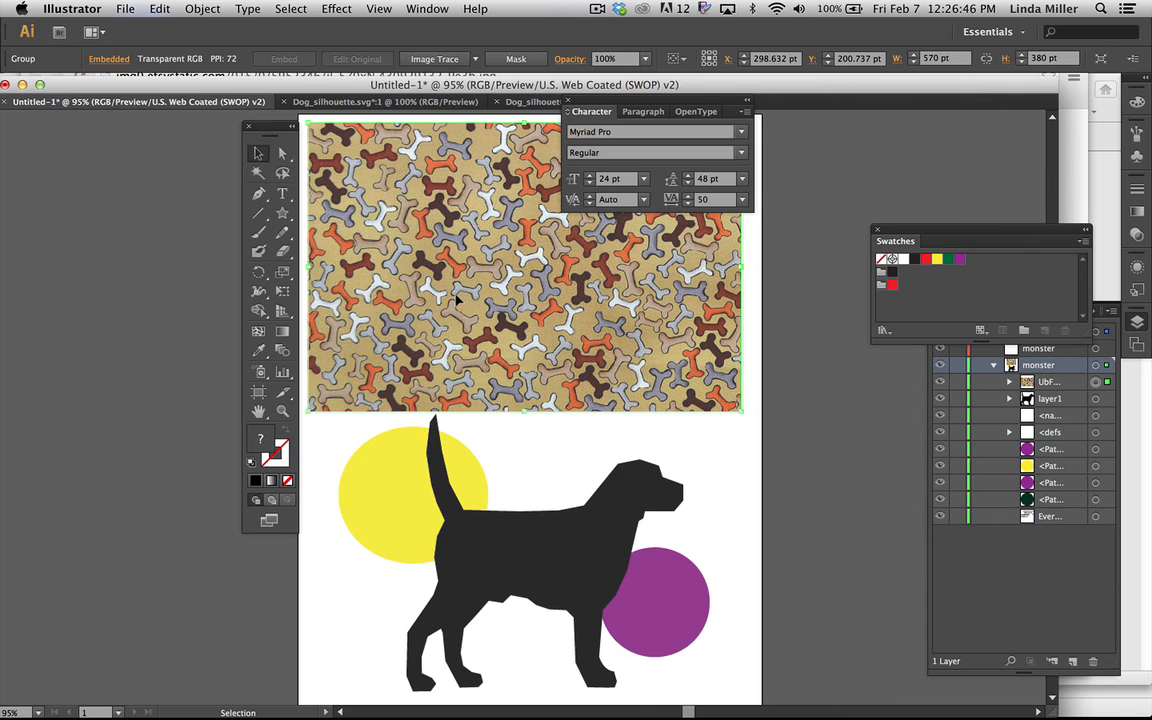
{"action": "key", "text": "super"}
{"action": "left_click", "coordinate": [597, 8]}
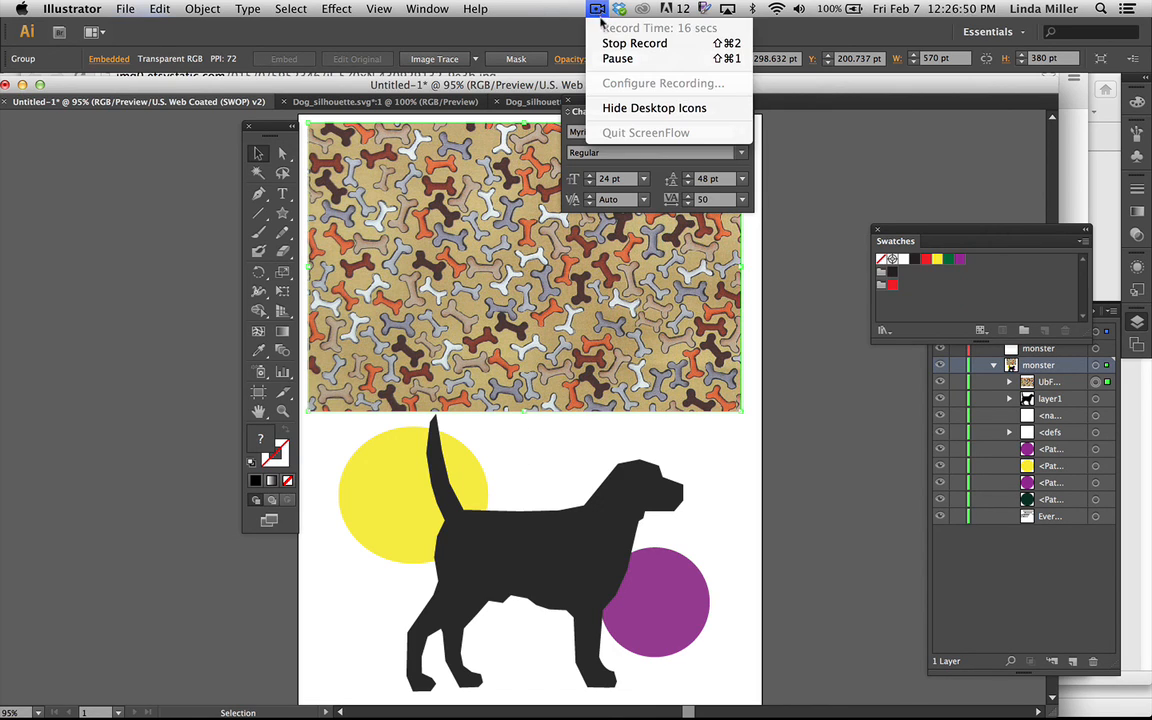
{"action": "left_click", "coordinate": [608, 59]}
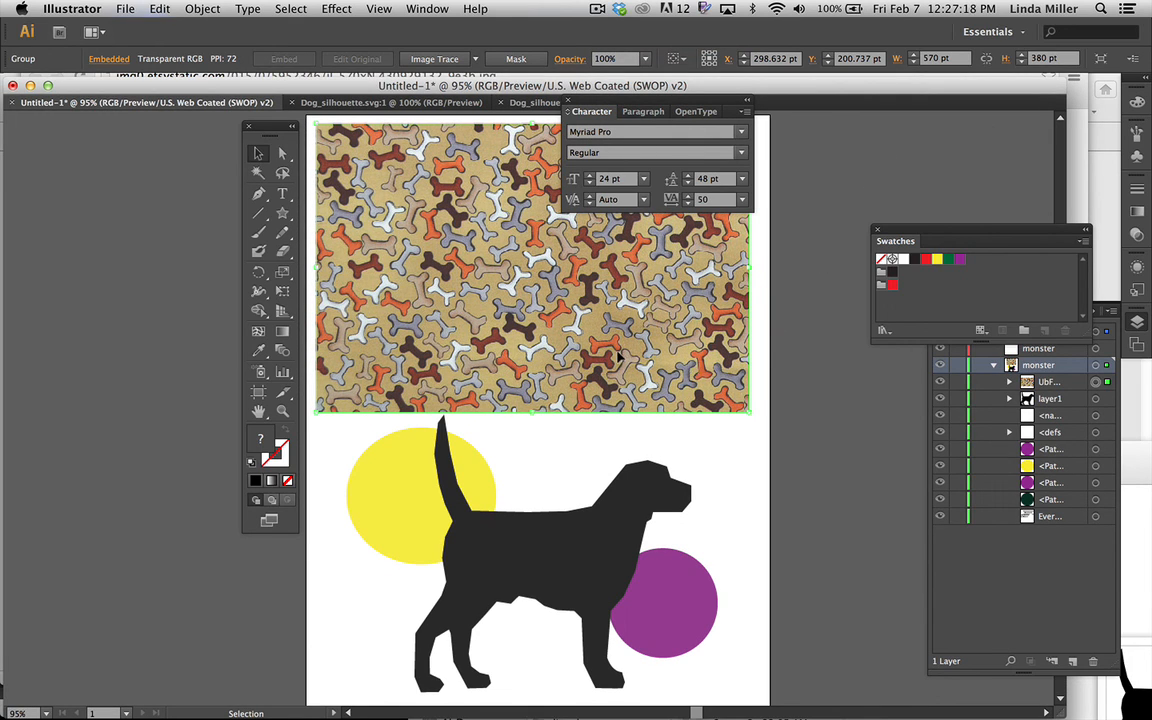
{"action": "left_click", "coordinate": [620, 530]}
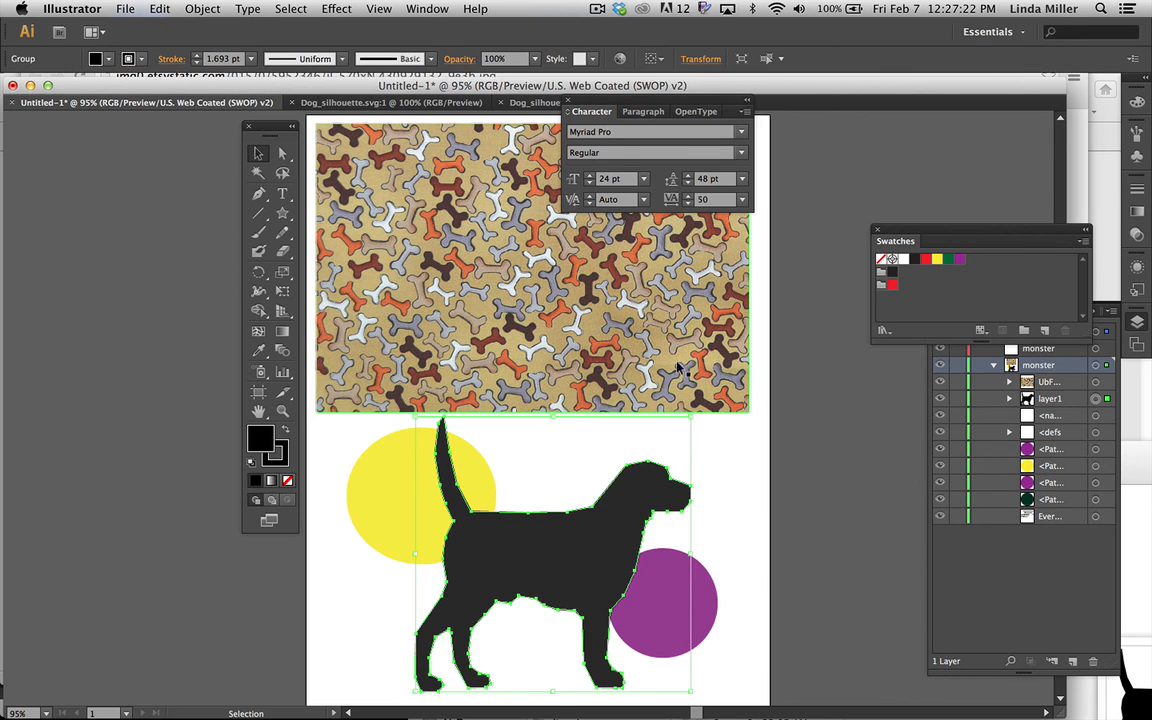
{"action": "left_click", "coordinate": [690, 330]}
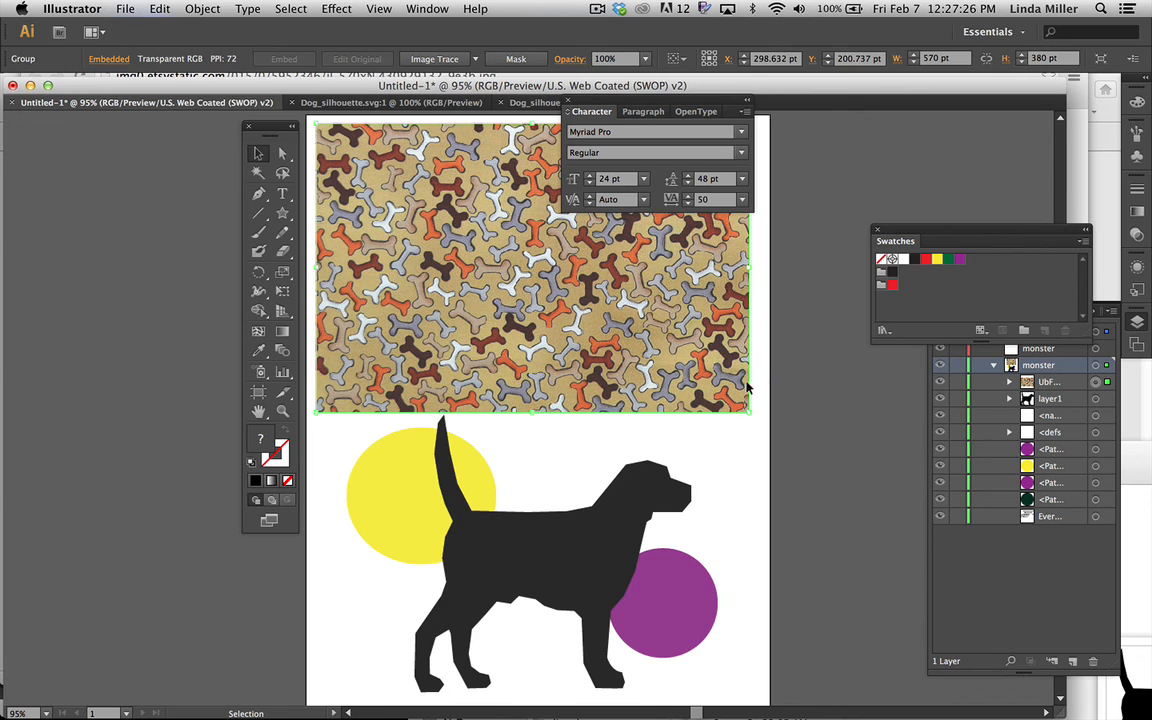
{"action": "left_click", "coordinate": [600, 543]}
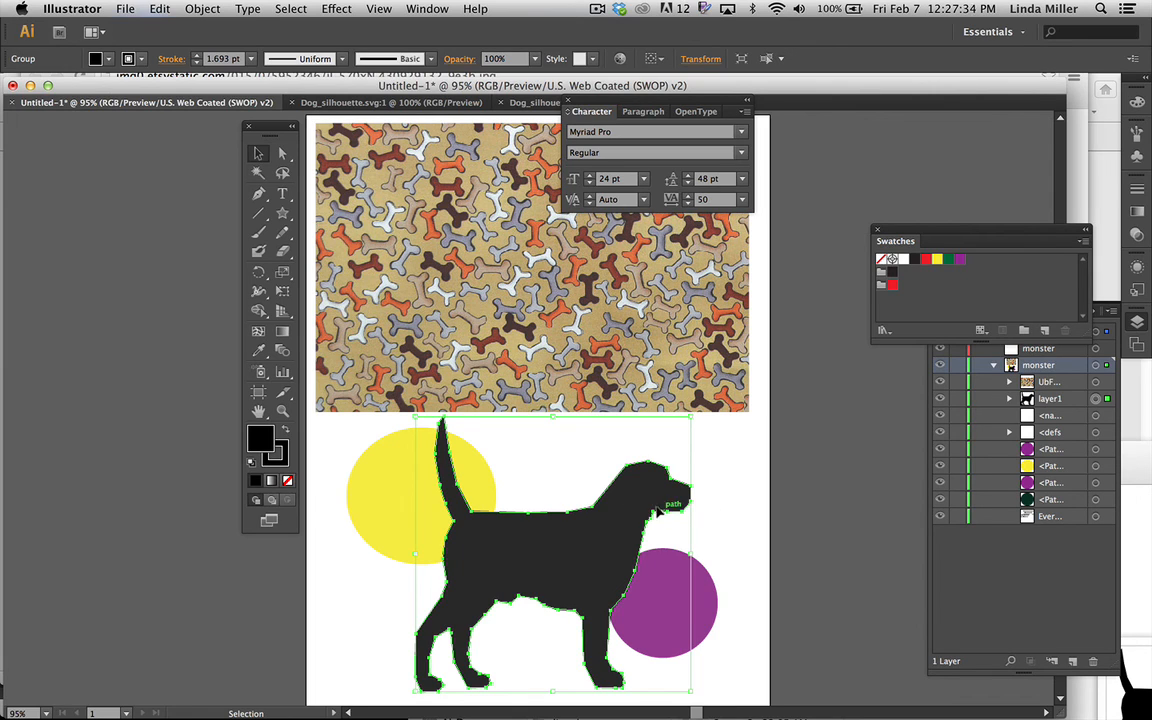
{"action": "left_click", "coordinate": [733, 477]}
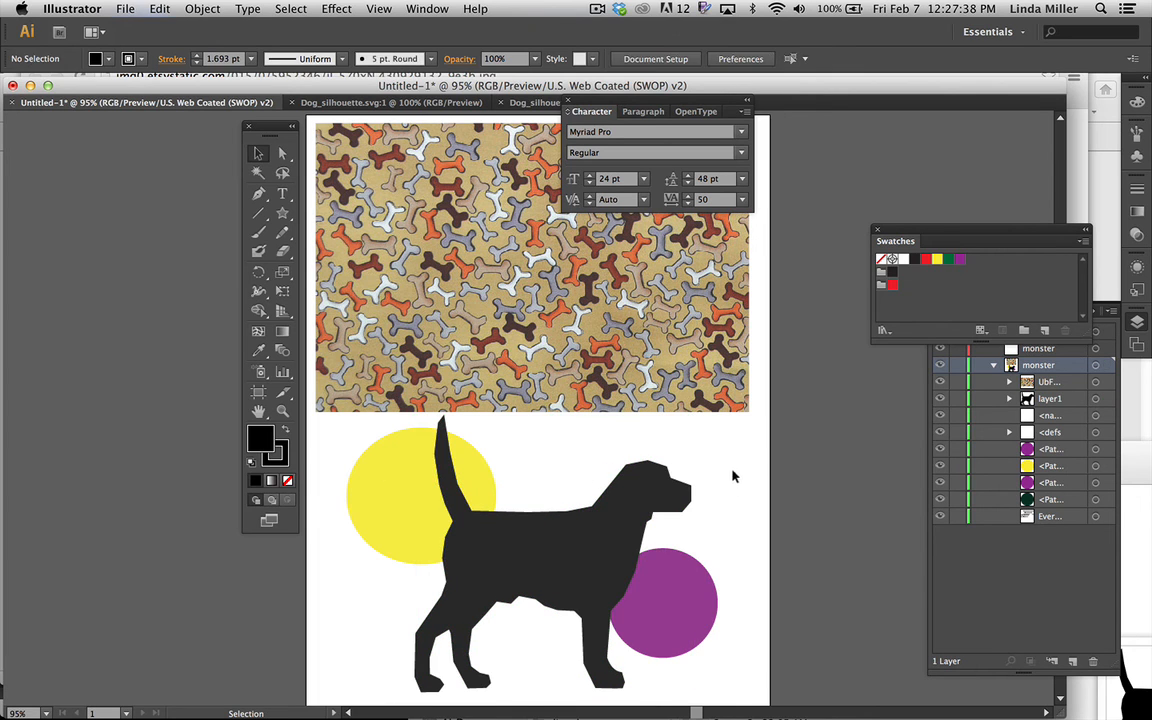
Move the bone-pattern image down over the dog silhouette and place it below the dog's layer1 in the stacking order
{"action": "left_click", "coordinate": [676, 340]}
{"action": "left_click_drag", "start_coordinate": [676, 338], "coordinate": [668, 622]}
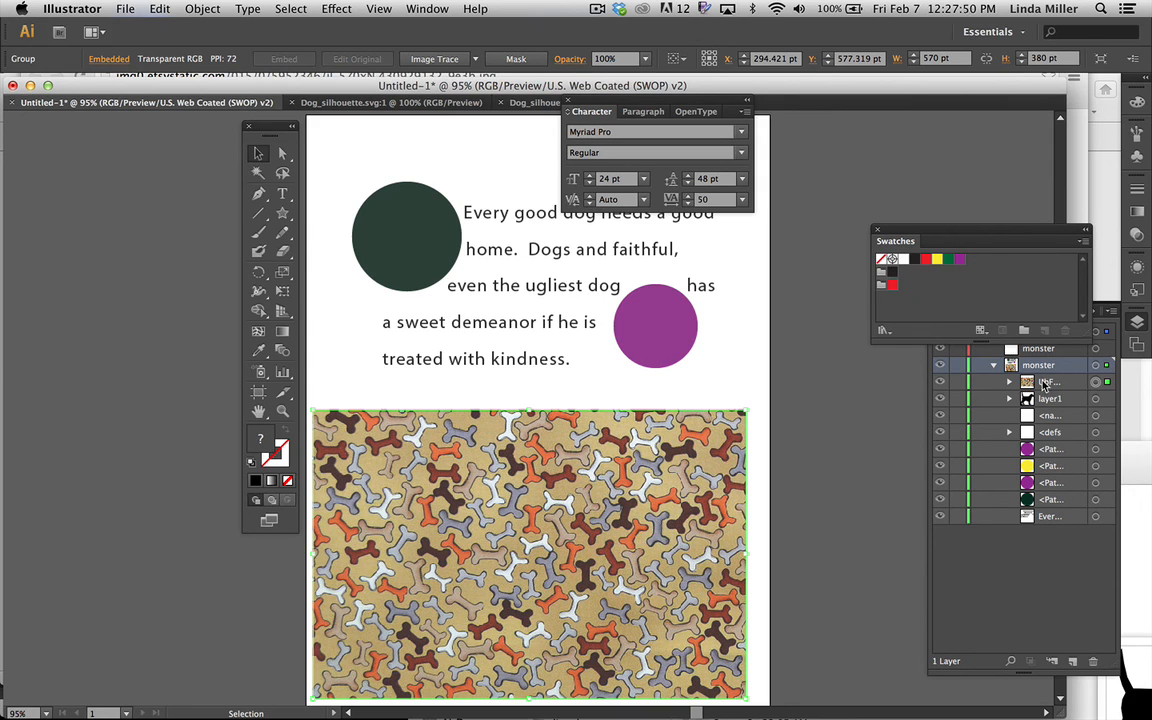
{"action": "left_click_drag", "start_coordinate": [1044, 385], "coordinate": [1044, 404]}
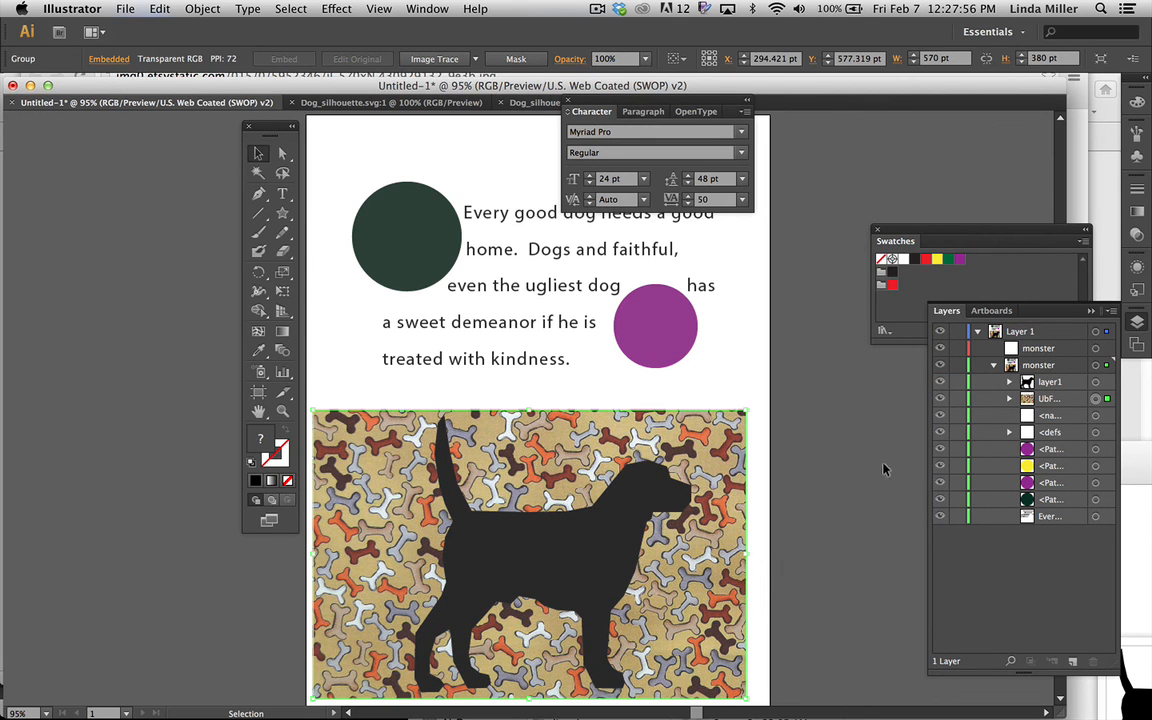
Make a clipping mask that clips the bone-pattern image to the dog silhouette, with both selected
{"action": "left_click", "coordinate": [605, 555]}
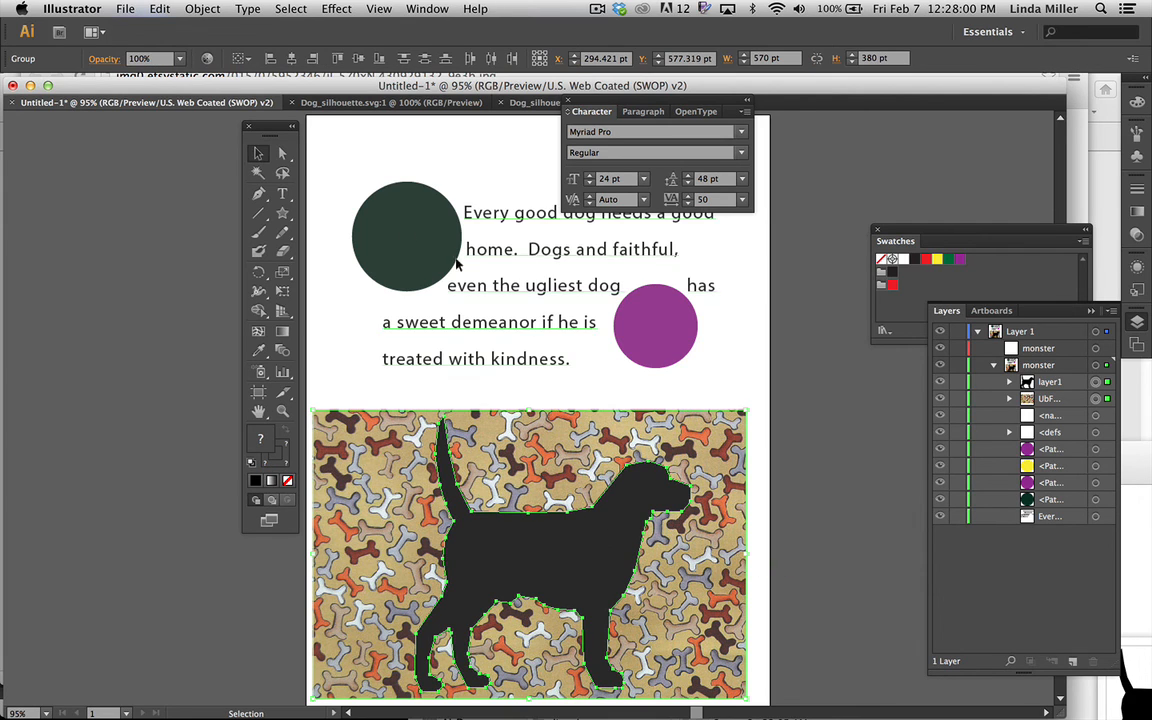
{"action": "left_click", "coordinate": [202, 9]}
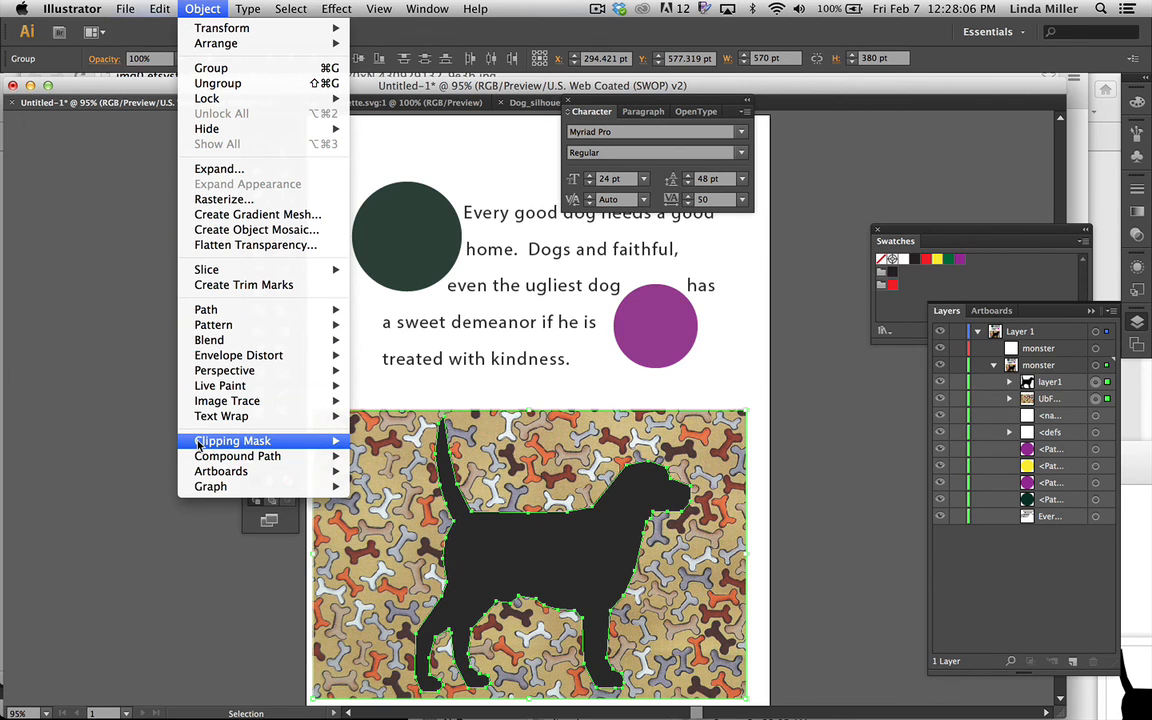
{"action": "mouse_move", "coordinate": [298, 447]}
{"action": "left_click", "coordinate": [386, 441]}
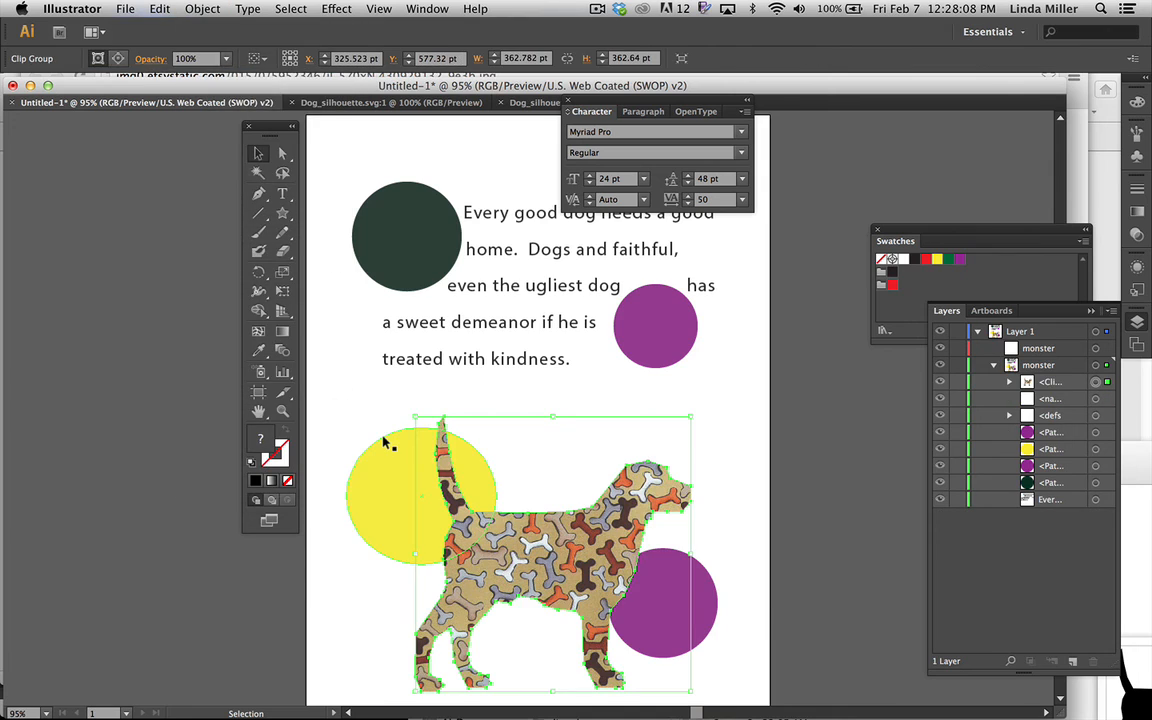
{"action": "left_click", "coordinate": [333, 588]}
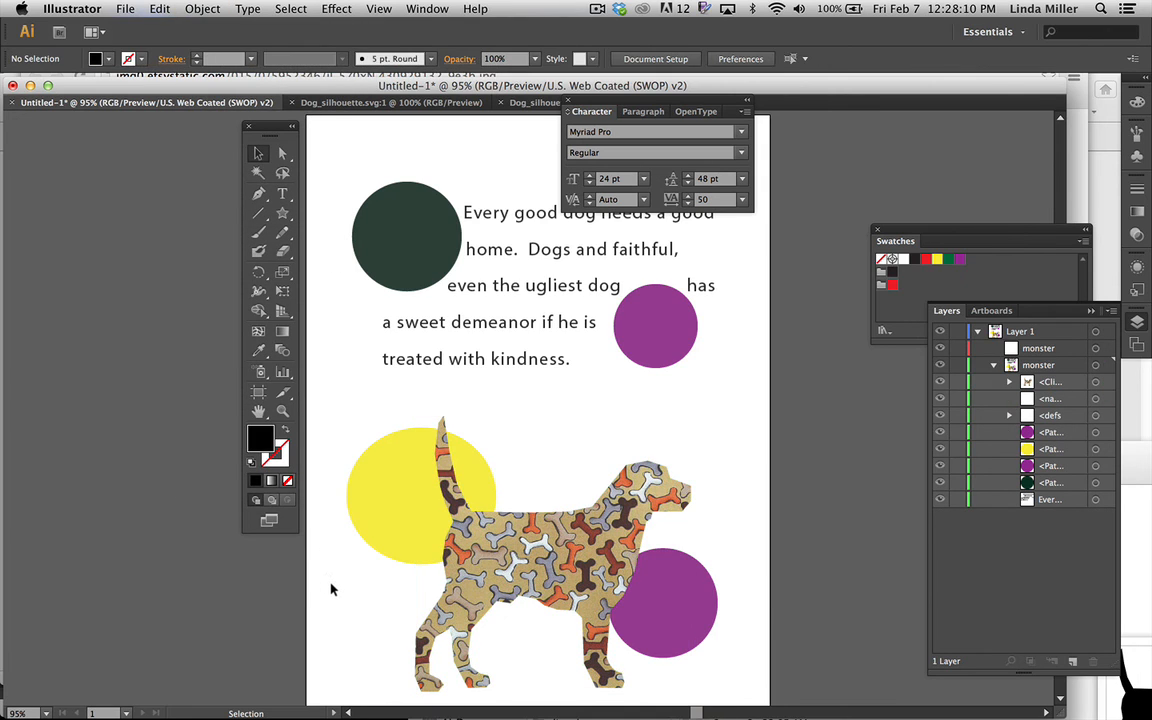
Shift the bone-patterned dog left and slightly down, enlarge it proportionally, and deselect it
{"action": "left_click", "coordinate": [476, 503]}
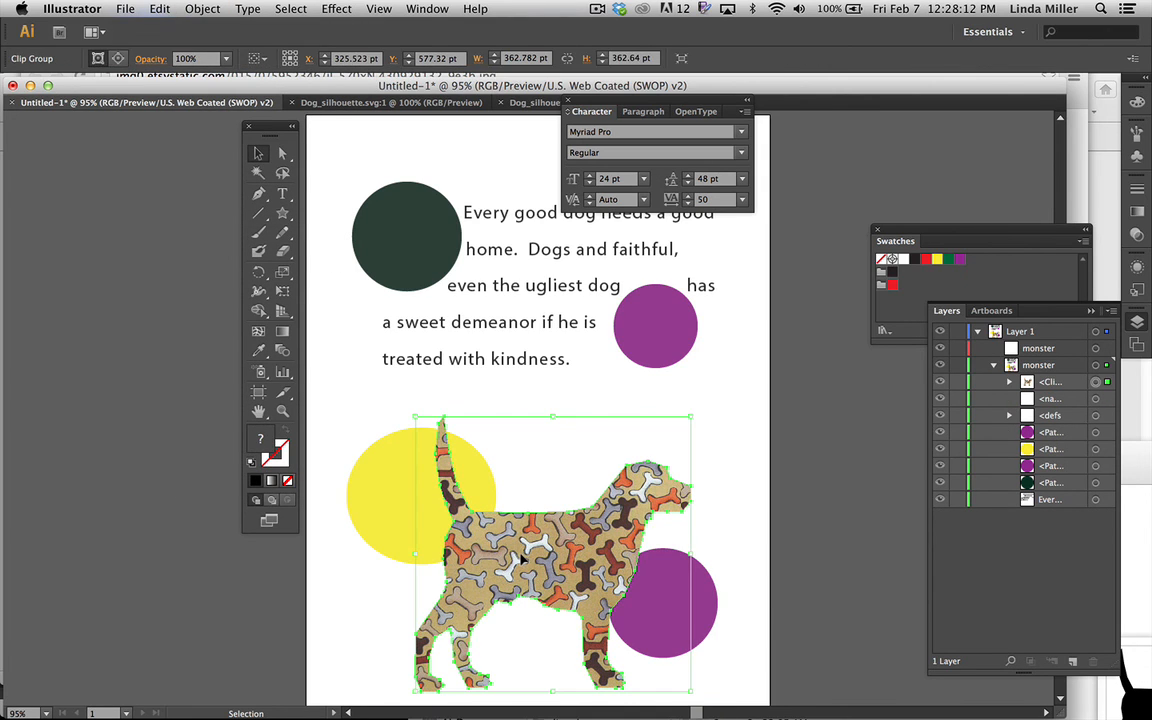
{"action": "left_click_drag", "start_coordinate": [531, 558], "coordinate": [489, 568]}
{"action": "left_click_drag", "start_coordinate": [645, 427], "coordinate": [681, 397]}
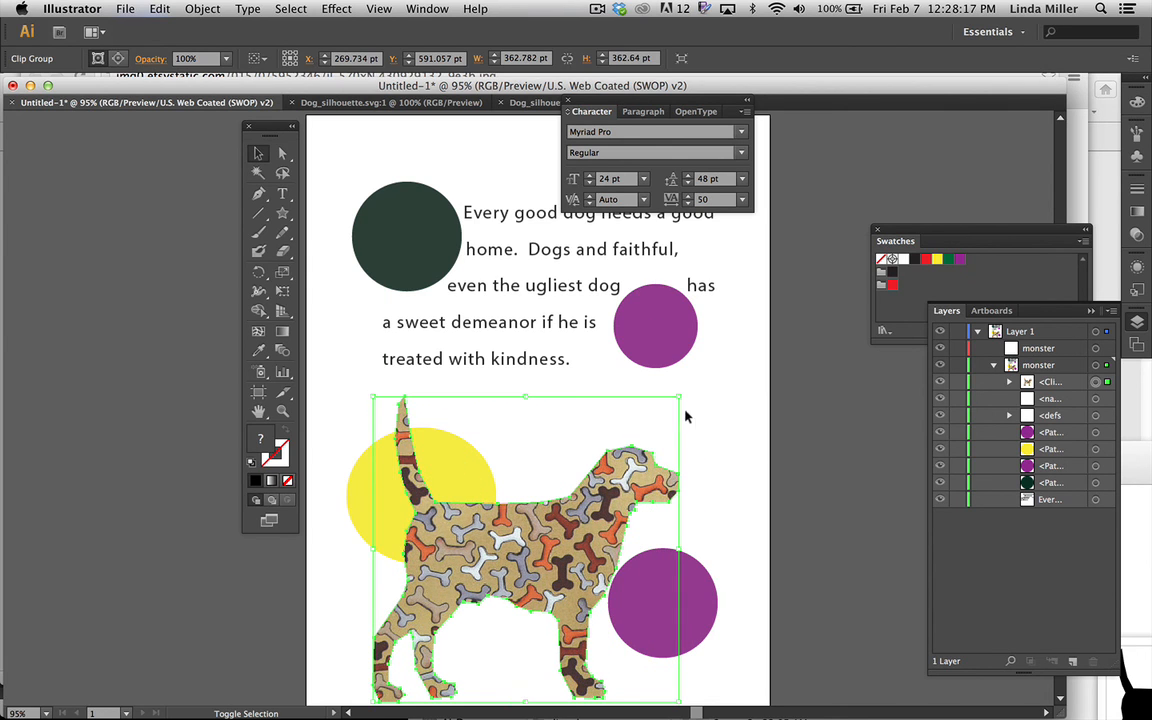
{"action": "left_click", "coordinate": [765, 552]}
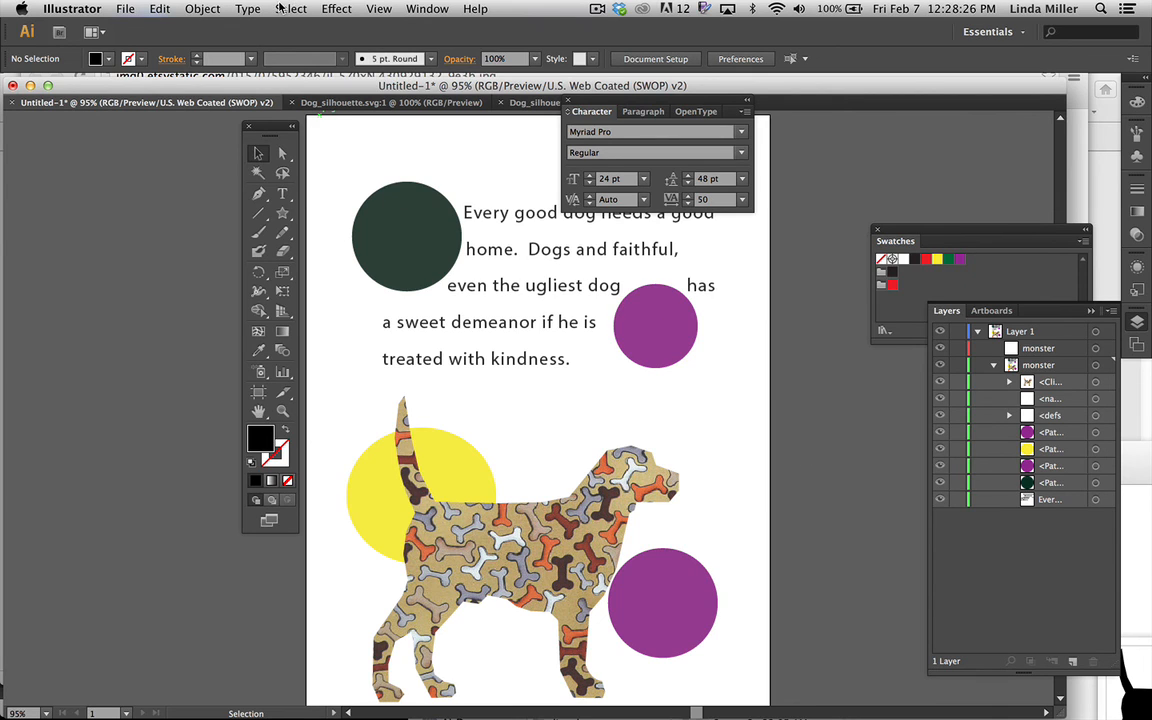
{"action": "left_click", "coordinate": [597, 9]}
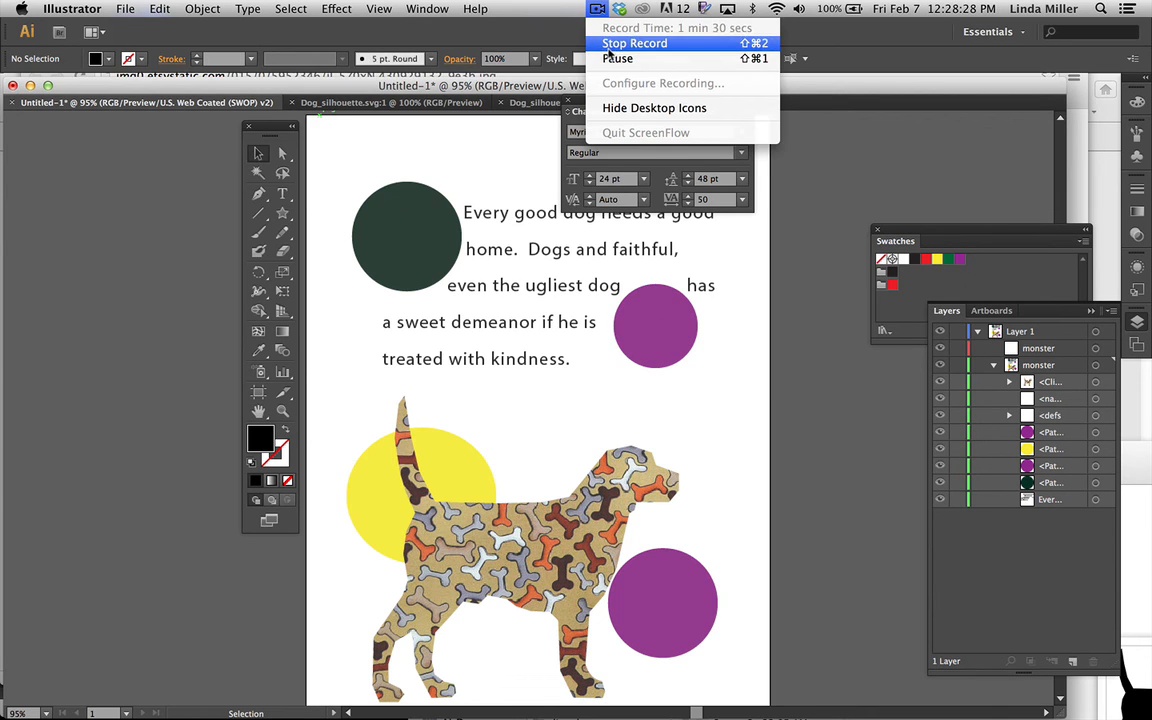
{"action": "left_click", "coordinate": [613, 44]}
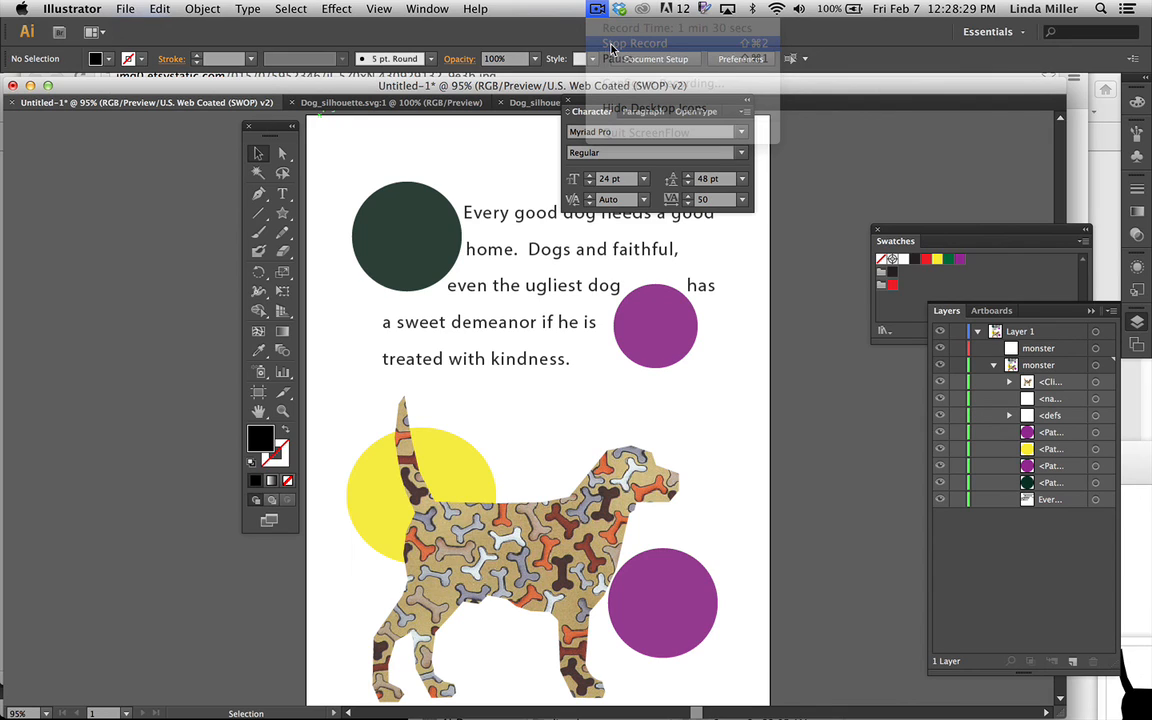